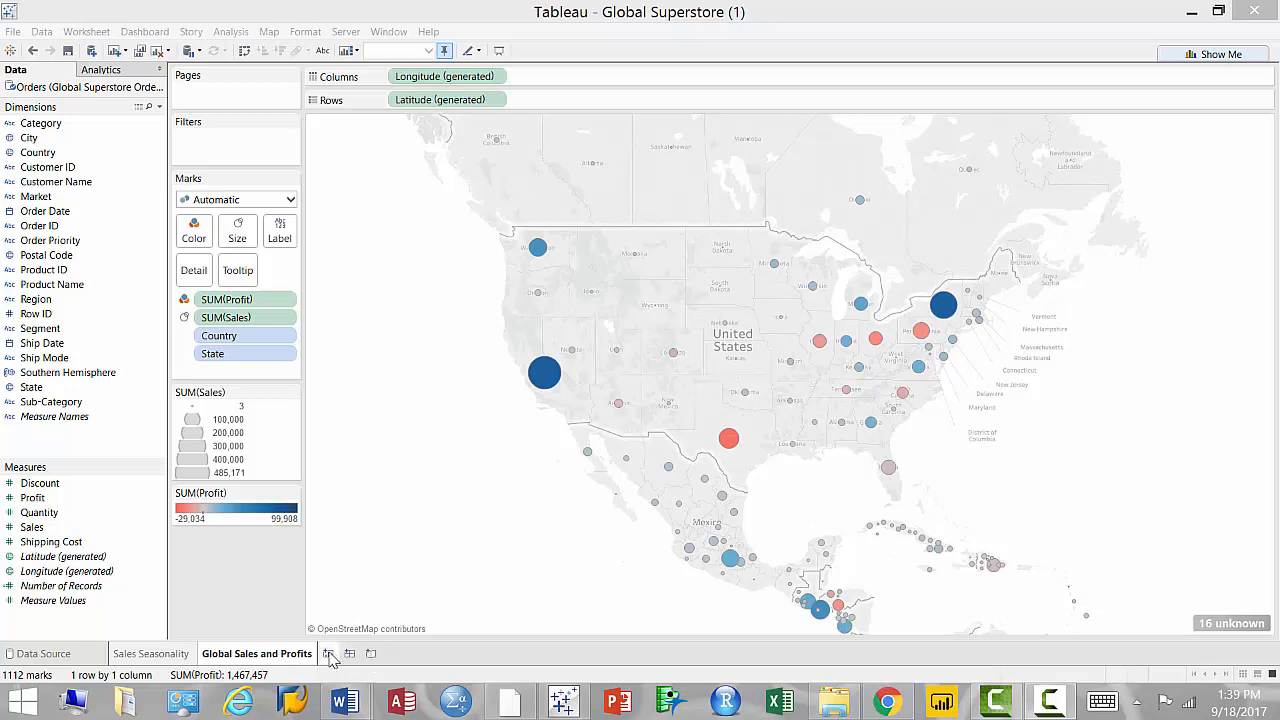
# Create a new worksheet and place the Sales measure on Columns
pyautogui.click(329, 654)
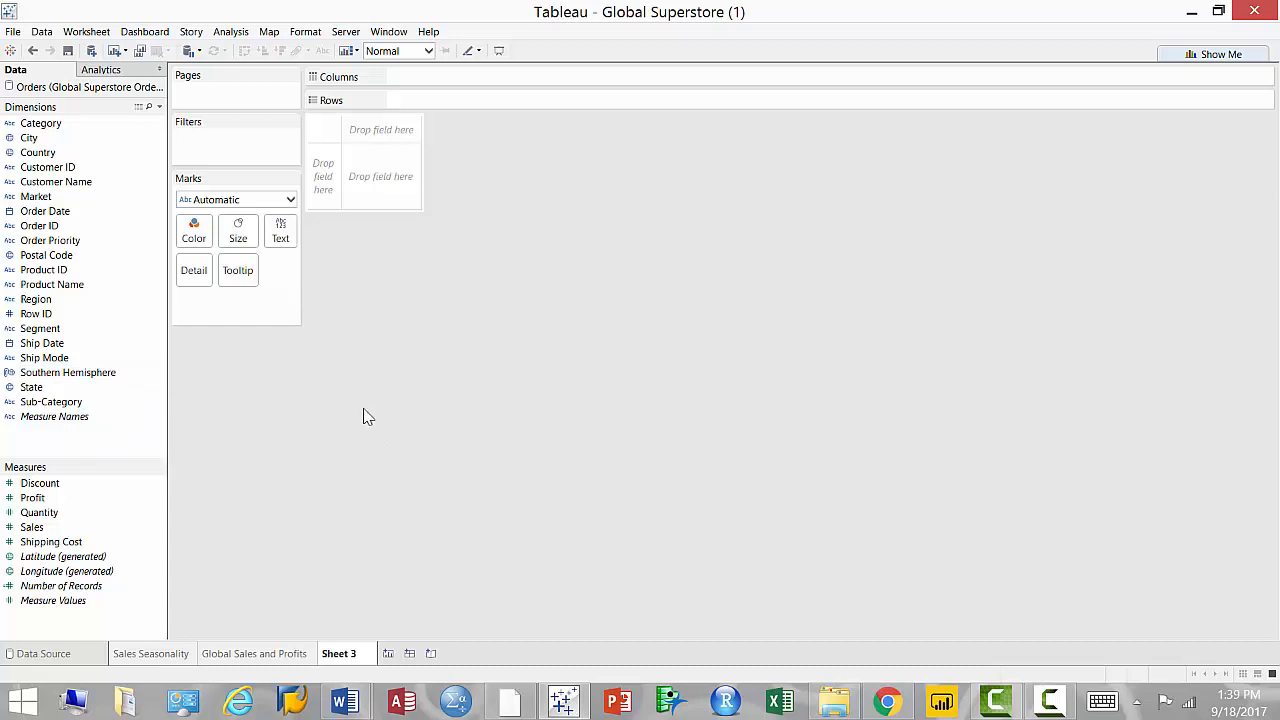
pyautogui.click(33, 529)
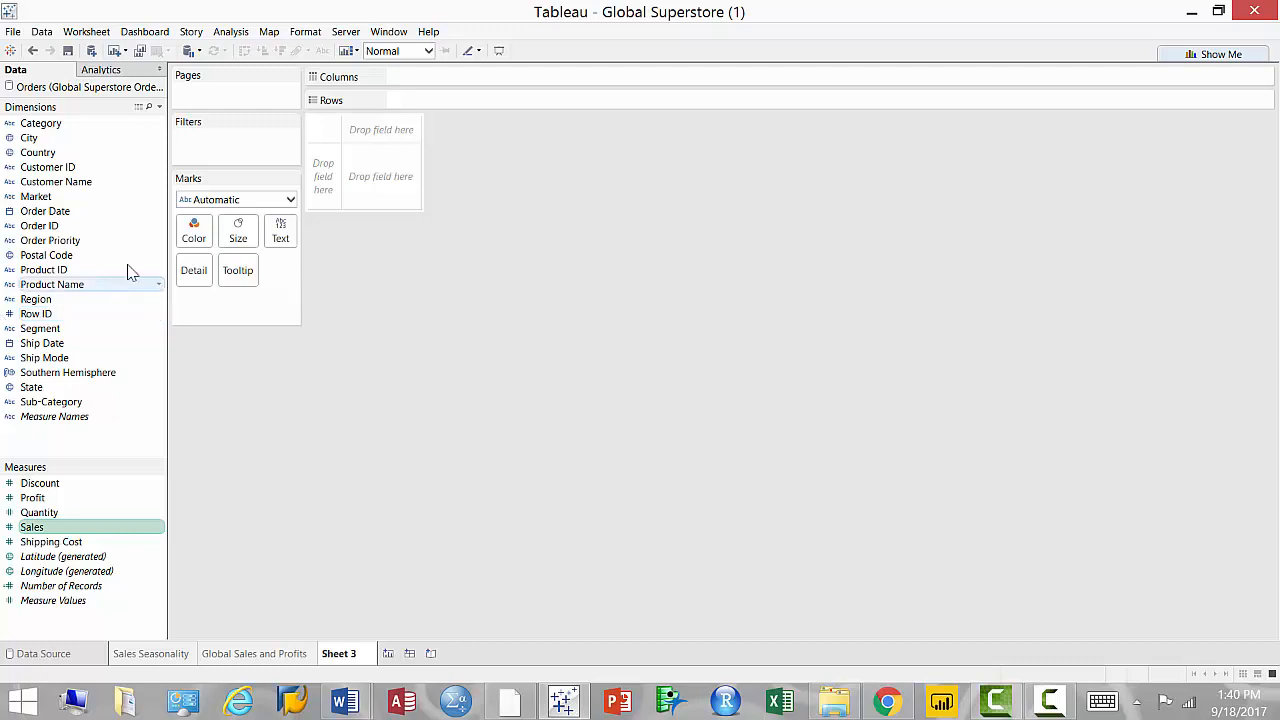
pyautogui.moveTo(129, 272); pyautogui.dragTo(210, 222)
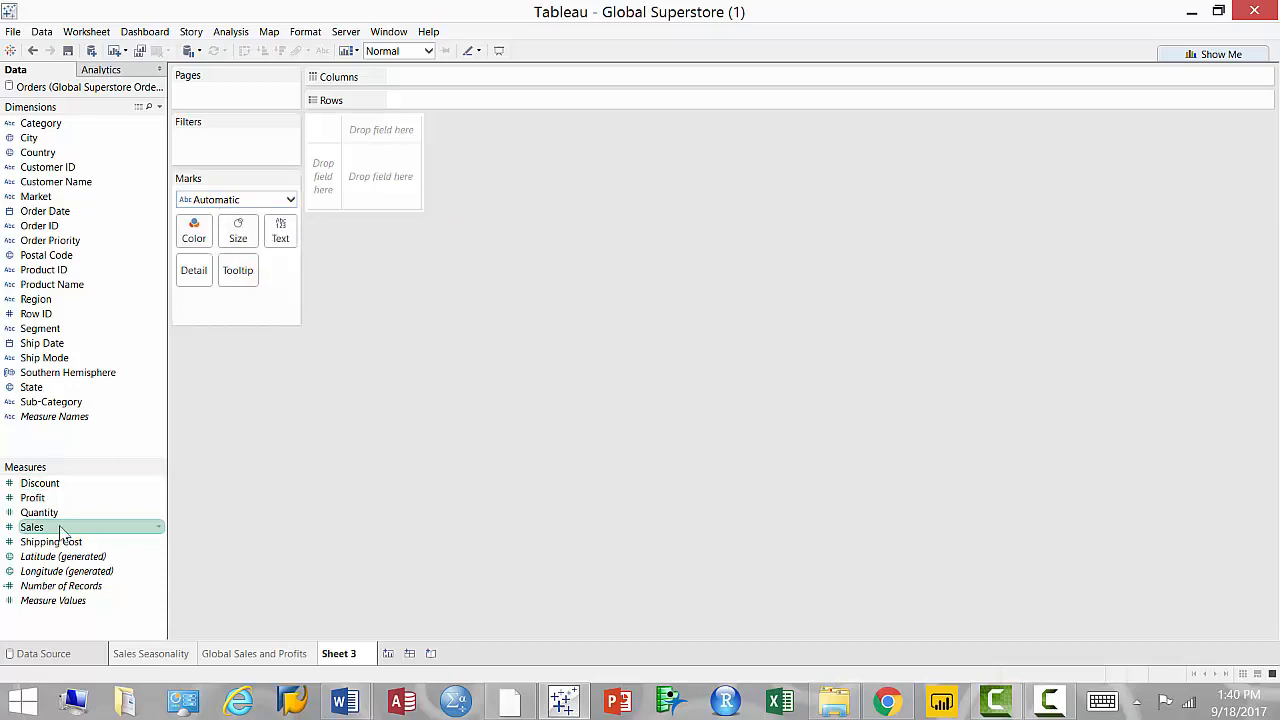
pyautogui.moveTo(52, 533); pyautogui.dragTo(423, 87)
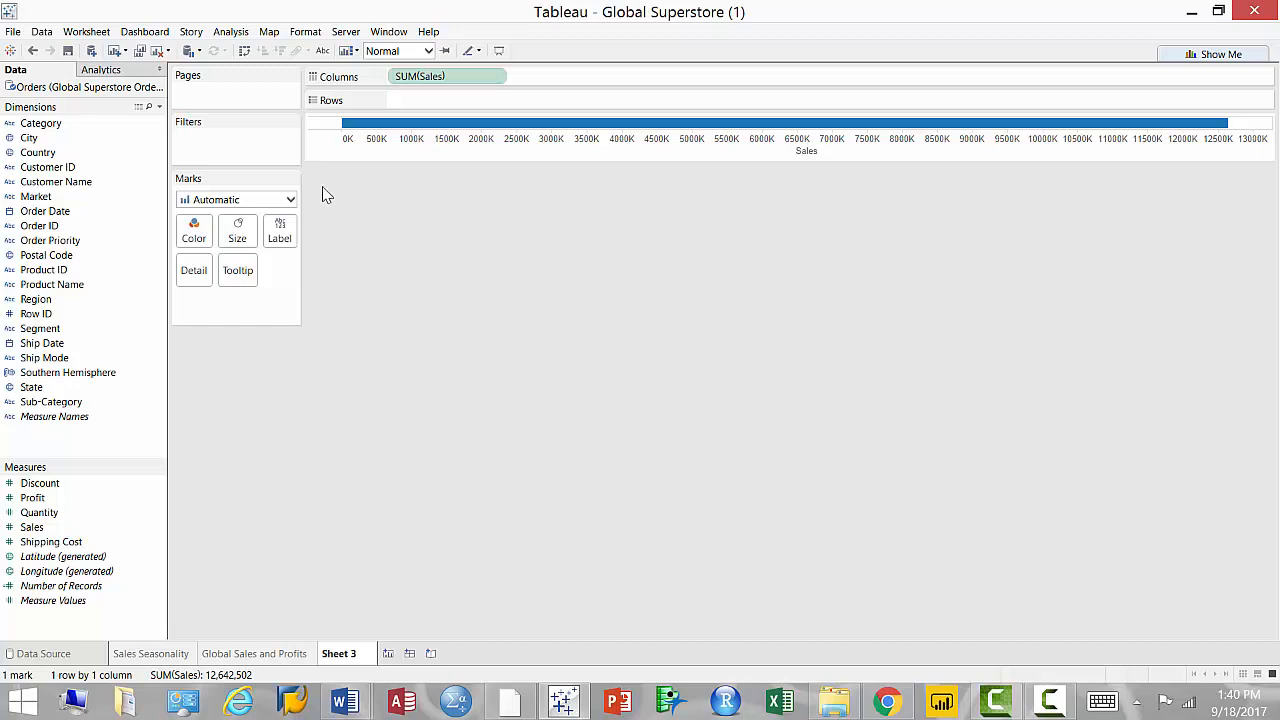
# Break Sales down by Category on Rows and sort the categories in descending order of sales
pyautogui.click(55, 126)
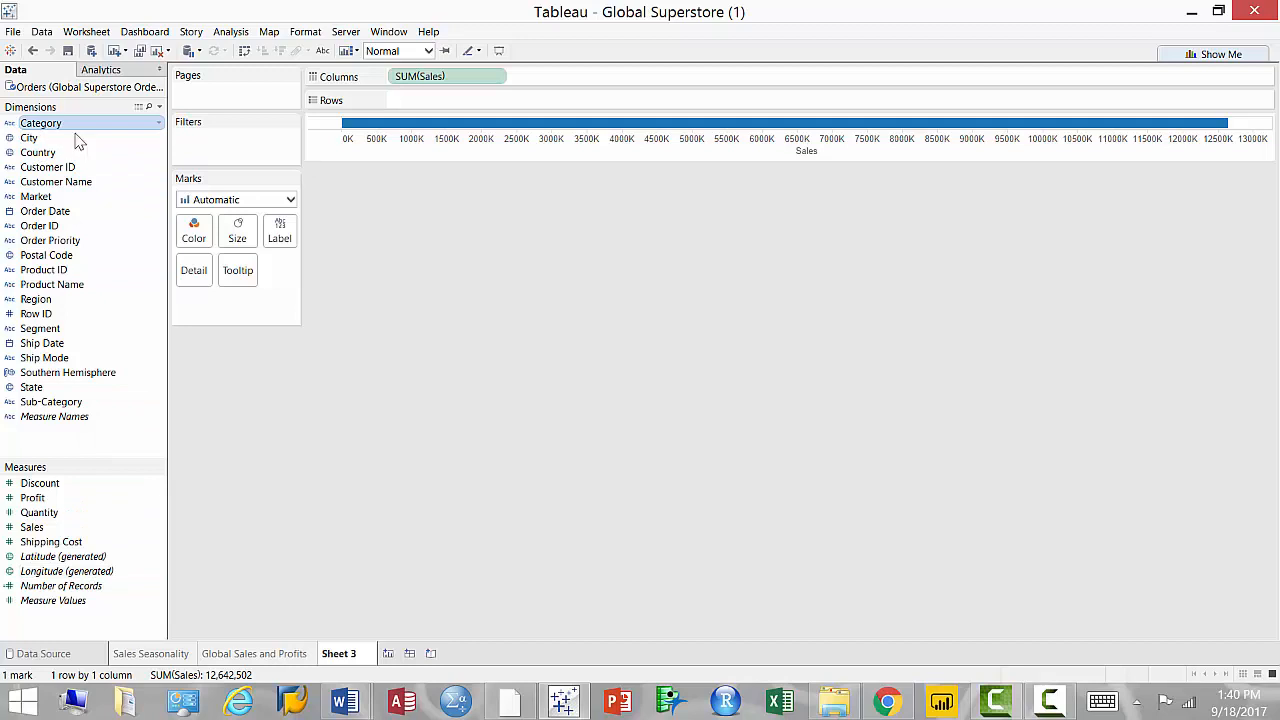
pyautogui.moveTo(78, 128)
pyautogui.mouseDown()
pyautogui.moveTo(488, 102)
pyautogui.moveTo(481, 128)
pyautogui.moveTo(481, 113)
pyautogui.mouseUp()
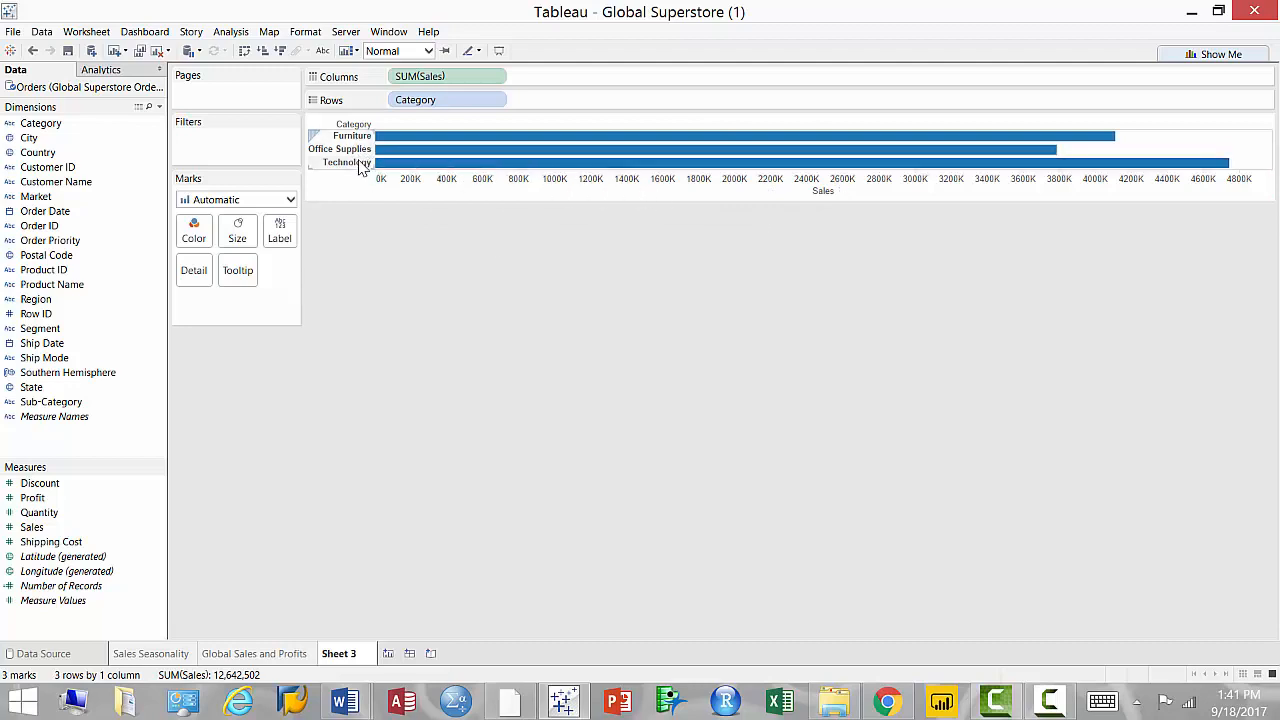
pyautogui.moveTo(382, 172)
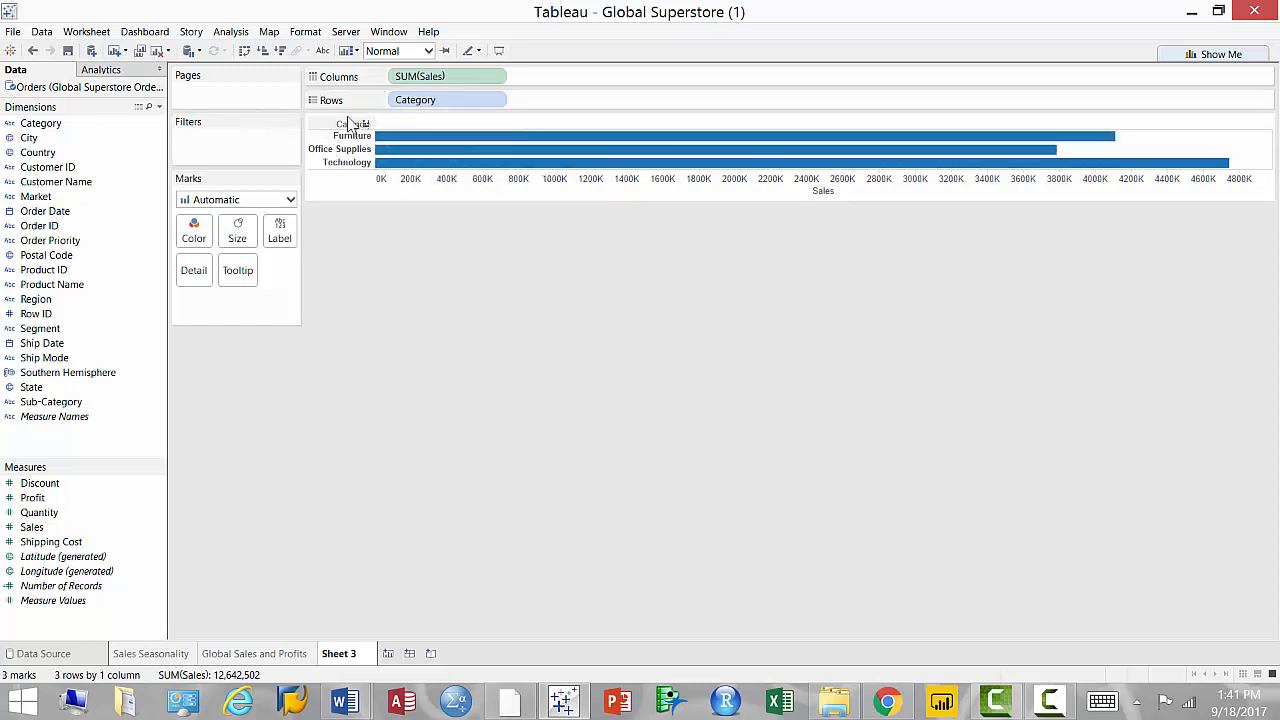
pyautogui.click(281, 51)
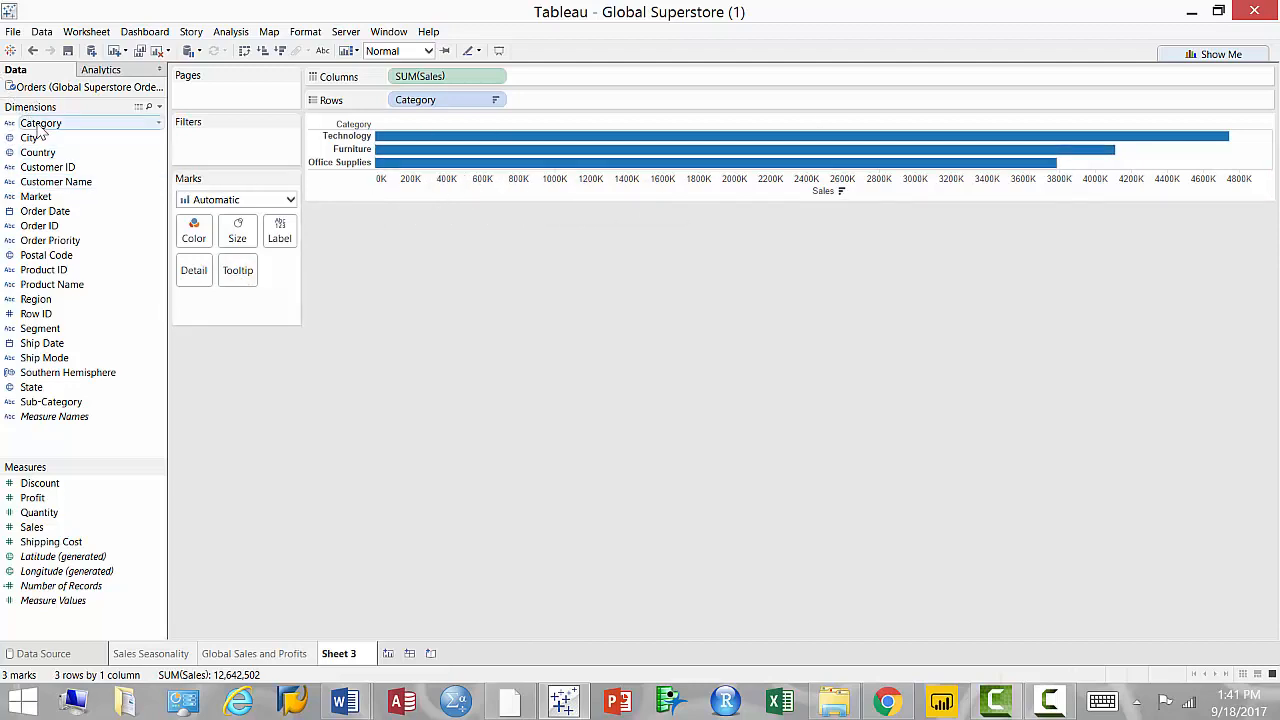
# Color the bars by Category and show mark labels with the sales values
pyautogui.moveTo(40, 128); pyautogui.dragTo(203, 240)
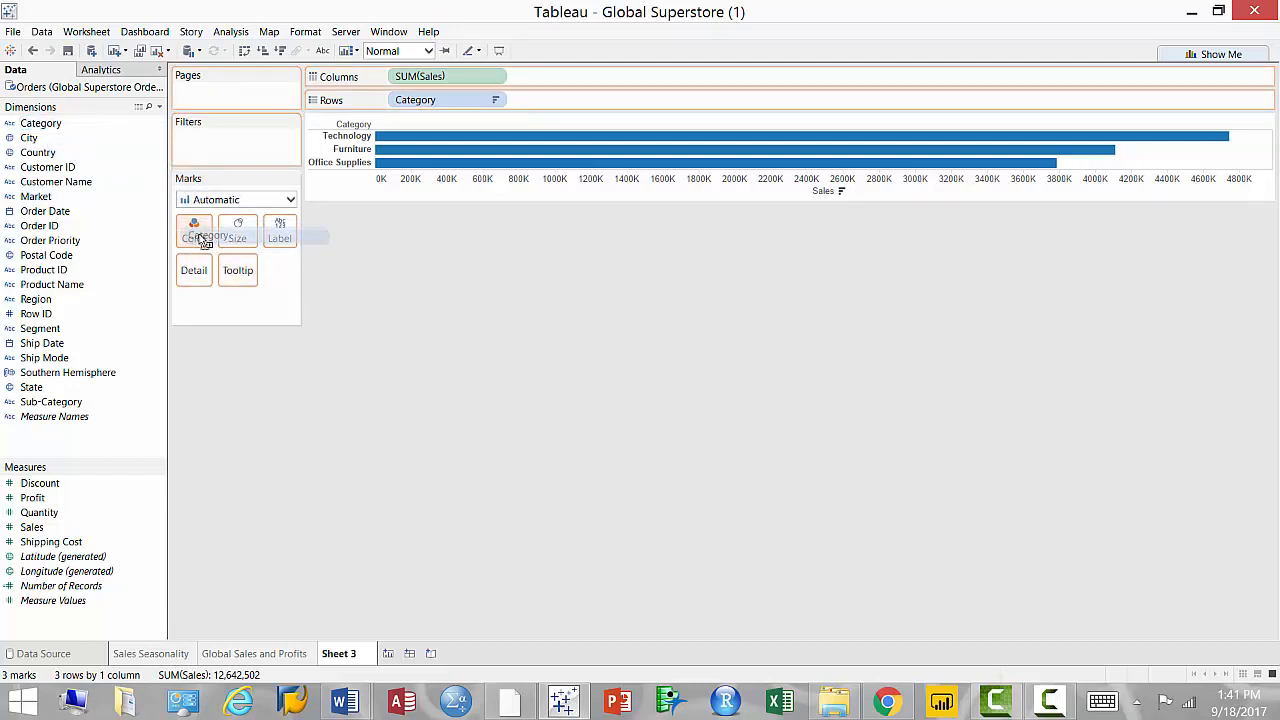
pyautogui.moveTo(203, 240); pyautogui.dragTo(200, 237)
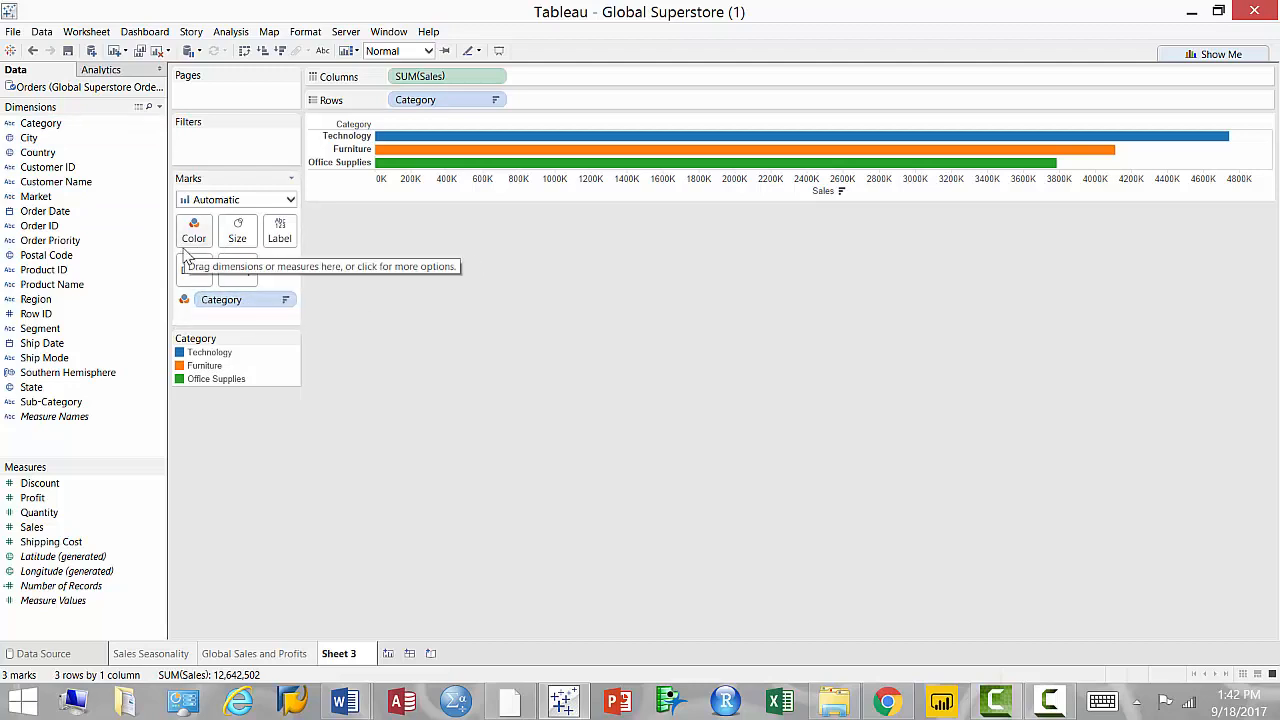
pyautogui.moveTo(463, 142)
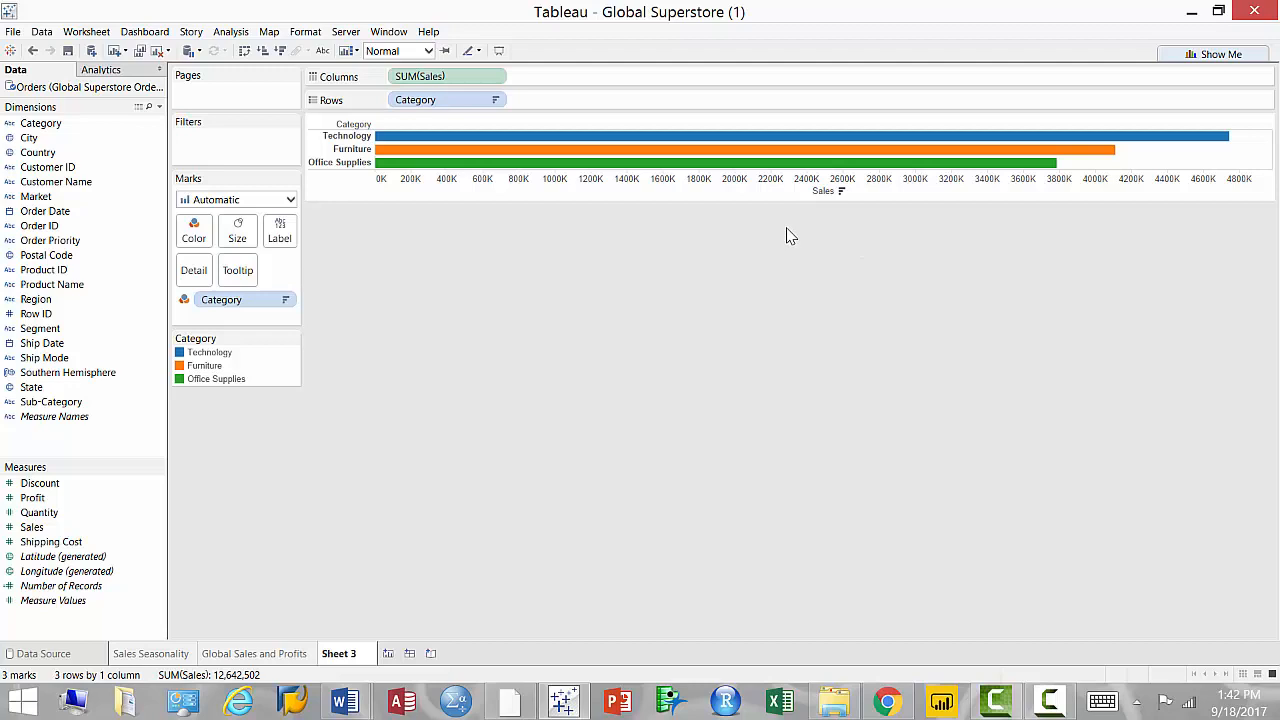
pyautogui.moveTo(791, 149)
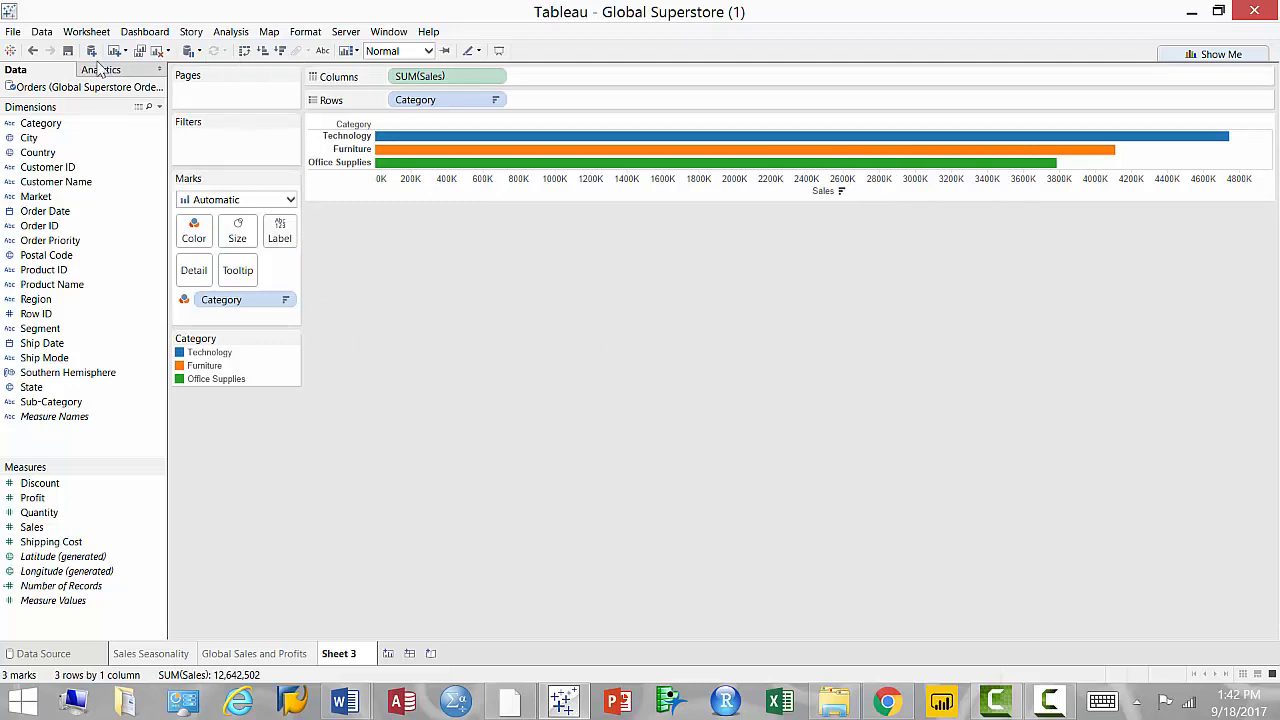
pyautogui.click(323, 51)
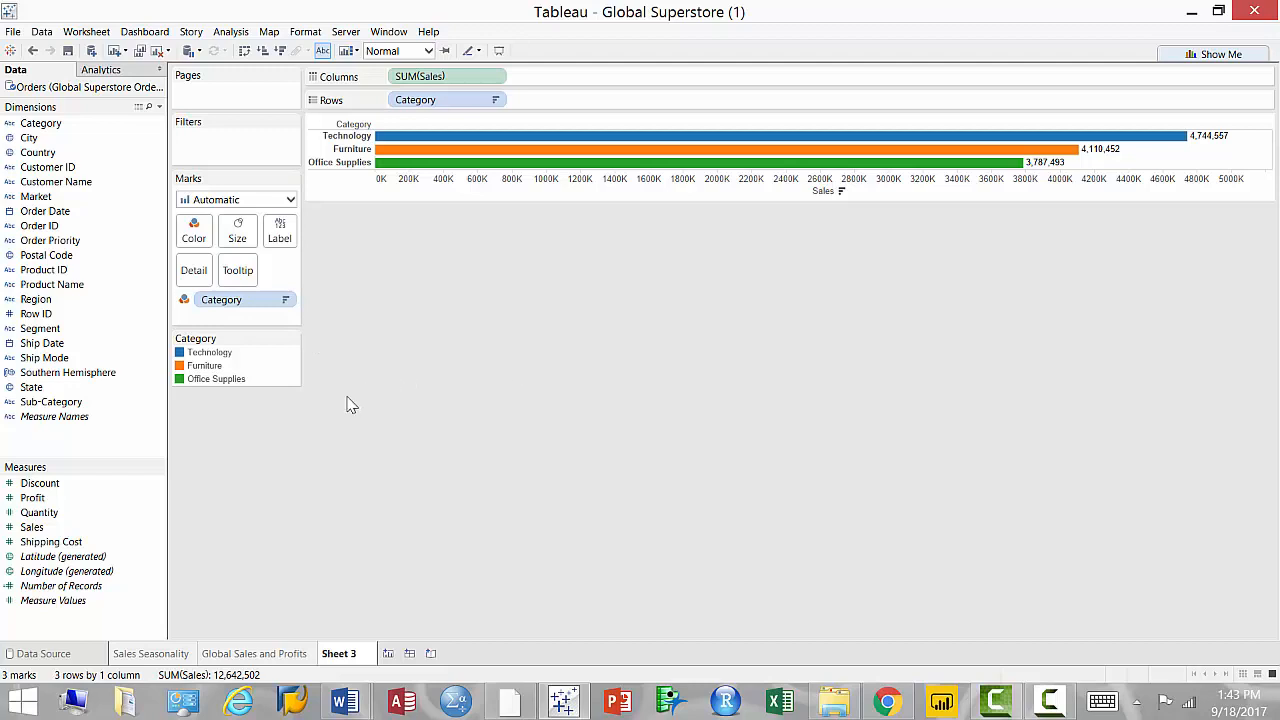
# Add the Segment dimension to Rows after Category to split each category's sales bars
pyautogui.click(38, 333)
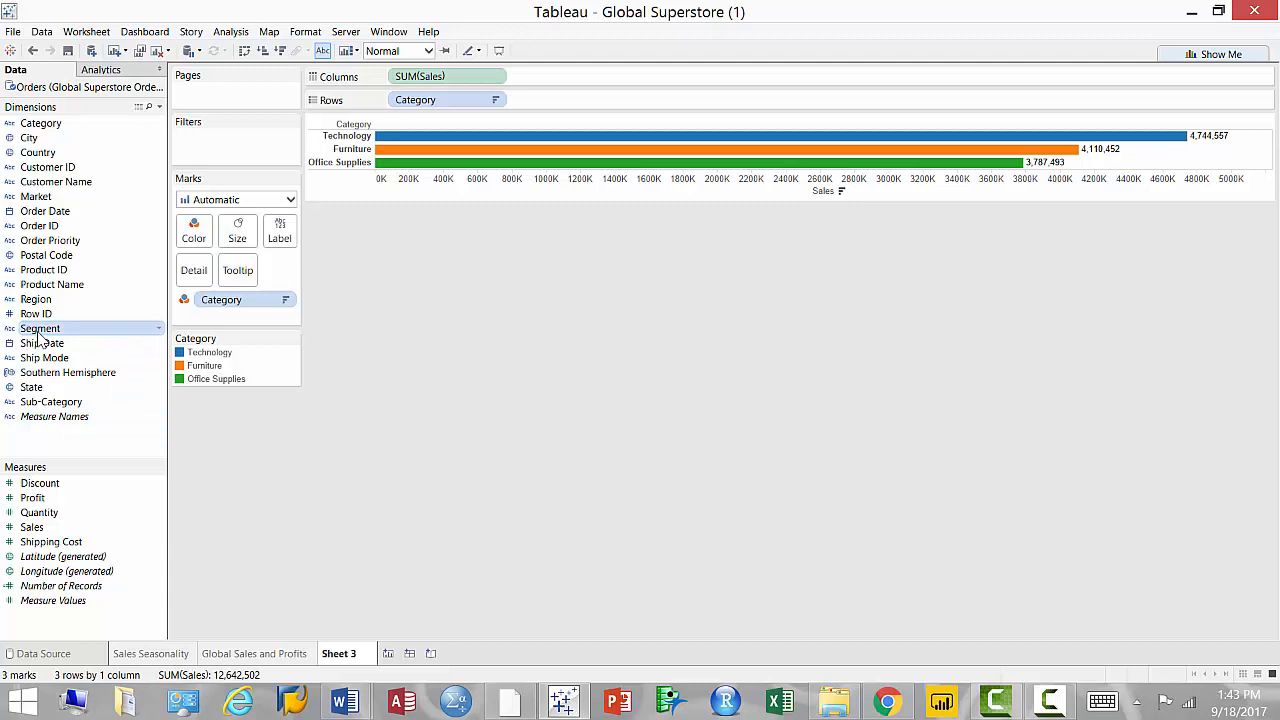
pyautogui.moveTo(38, 337)
pyautogui.mouseDown()
pyautogui.moveTo(120, 330)
pyautogui.moveTo(330, 262)
pyautogui.moveTo(518, 153)
pyautogui.moveTo(555, 110)
pyautogui.mouseUp()
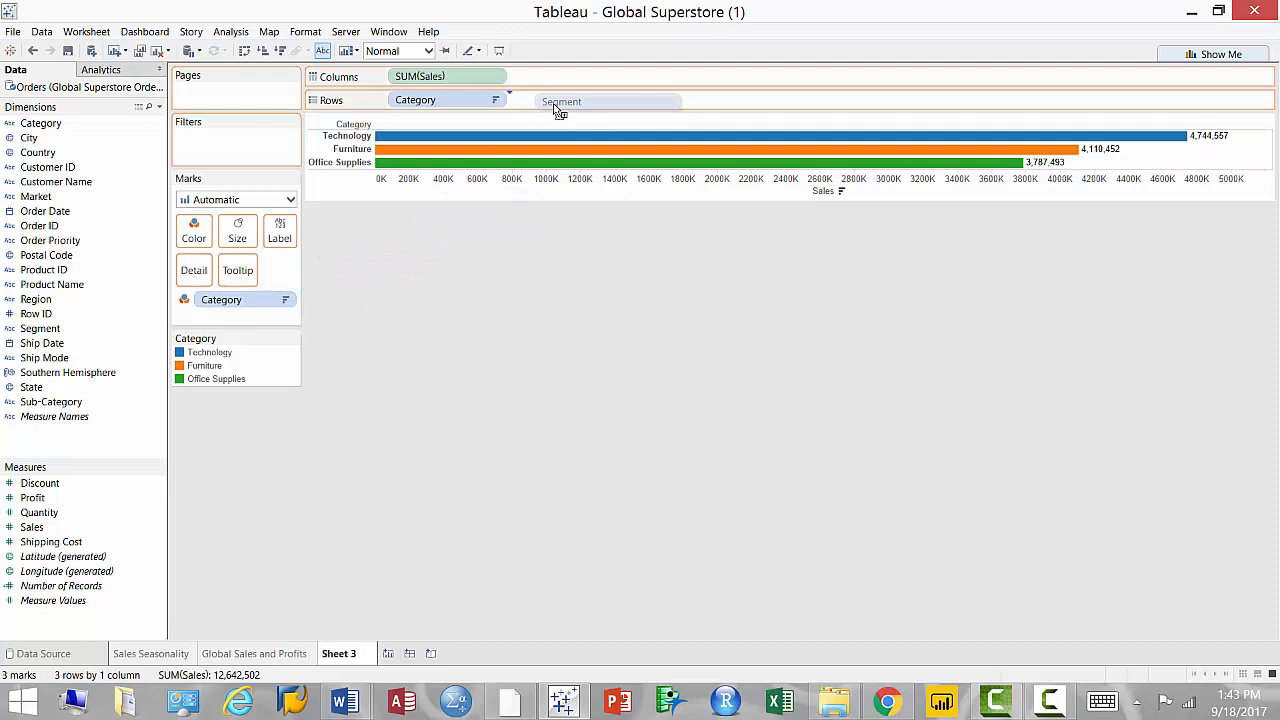
pyautogui.moveTo(555, 110); pyautogui.dragTo(556, 108)
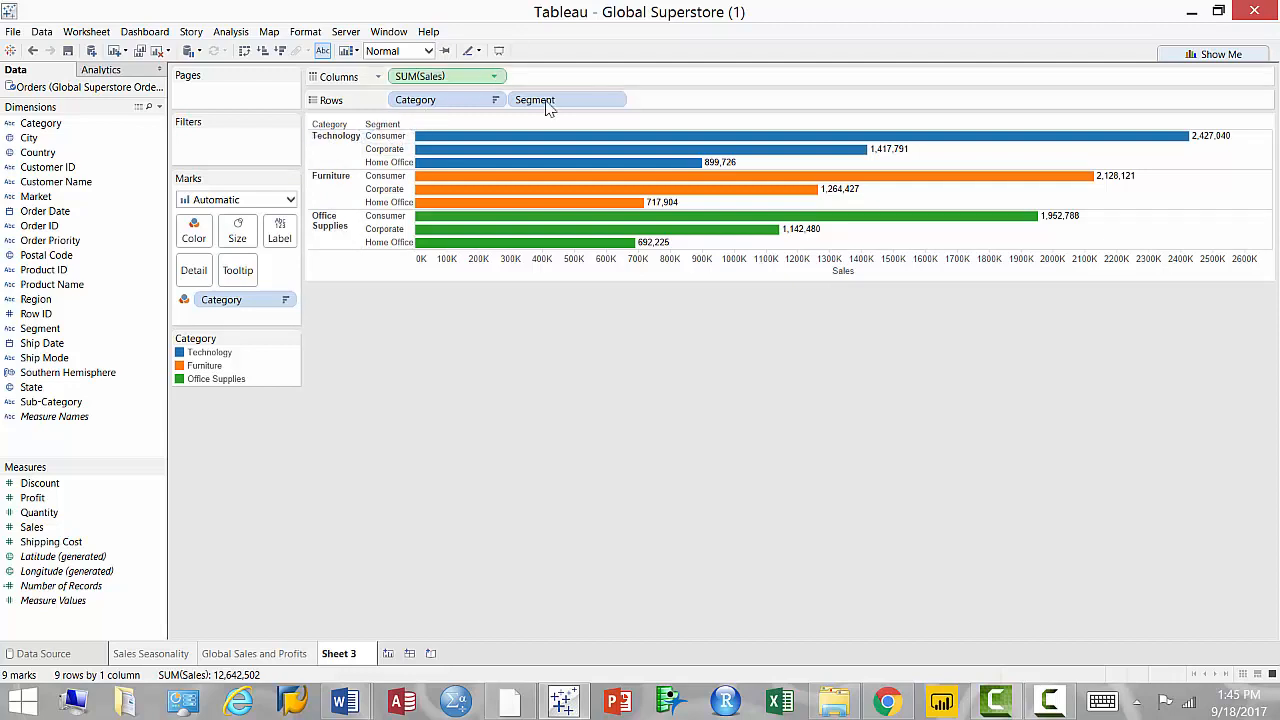
# Try Segment ahead of Category on Rows to compare categories within each segment, and restore the original order
pyautogui.moveTo(535, 100); pyautogui.dragTo(405, 104)
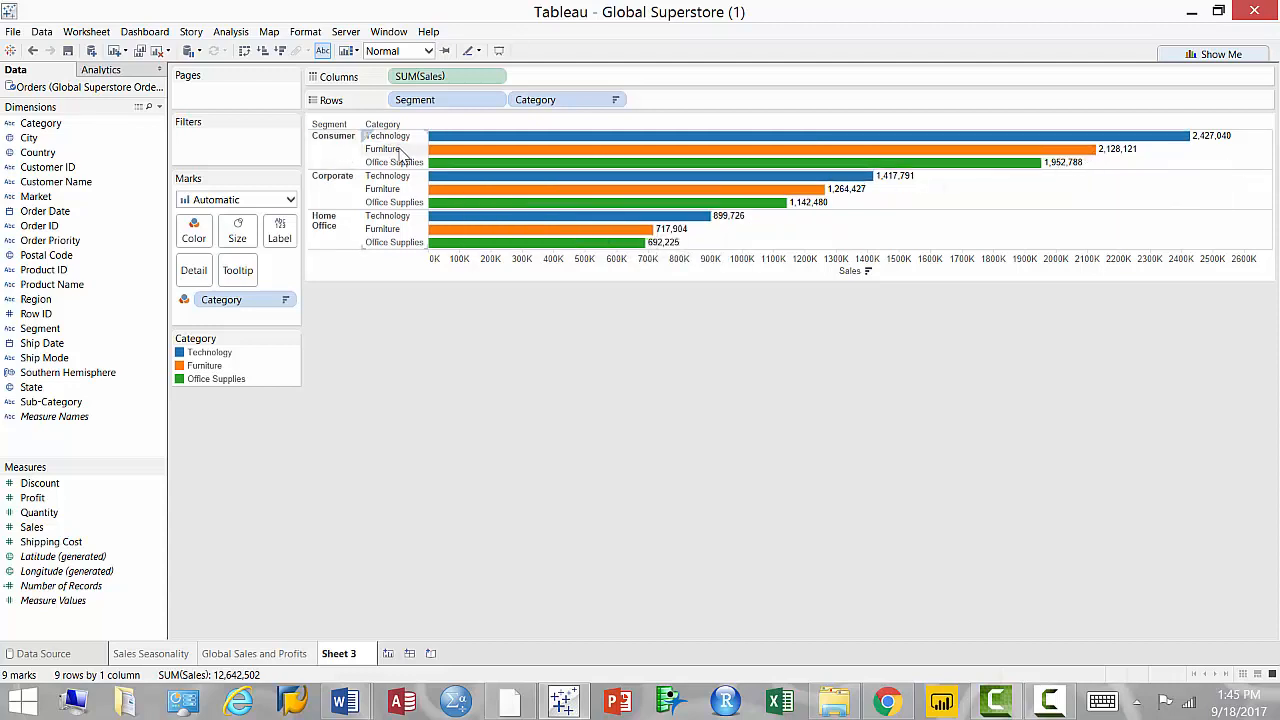
pyautogui.moveTo(1027, 150)
pyautogui.moveTo(925, 185)
pyautogui.moveTo(533, 106); pyautogui.dragTo(420, 100)
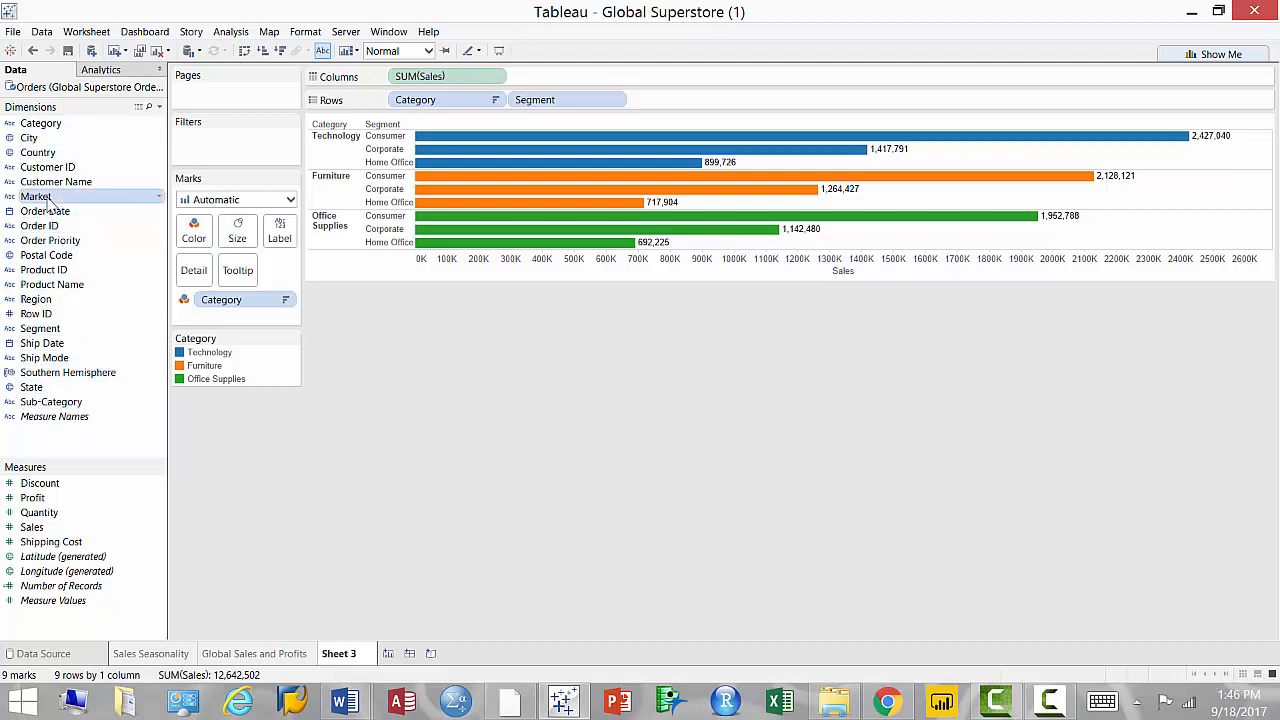
# Add the Market dimension to Columns to split the category and segment sales bars by market
pyautogui.moveTo(47, 198); pyautogui.dragTo(540, 82)
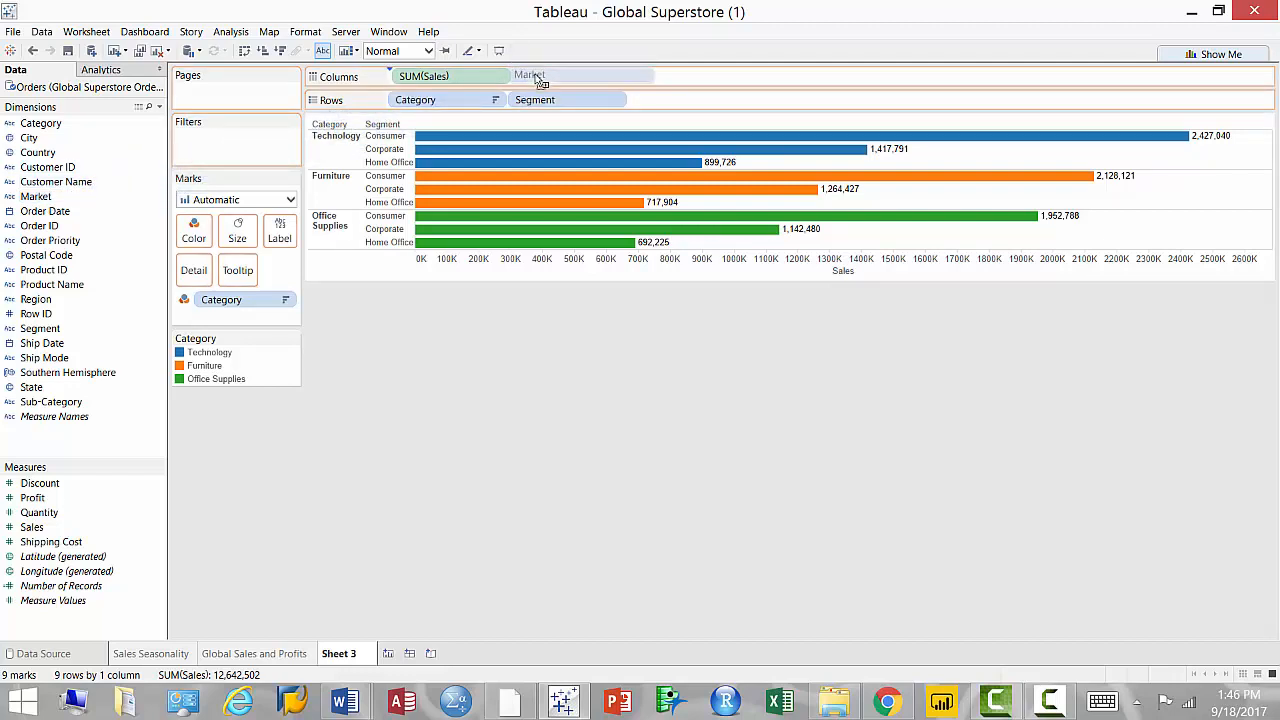
pyautogui.moveTo(540, 82); pyautogui.dragTo(541, 82)
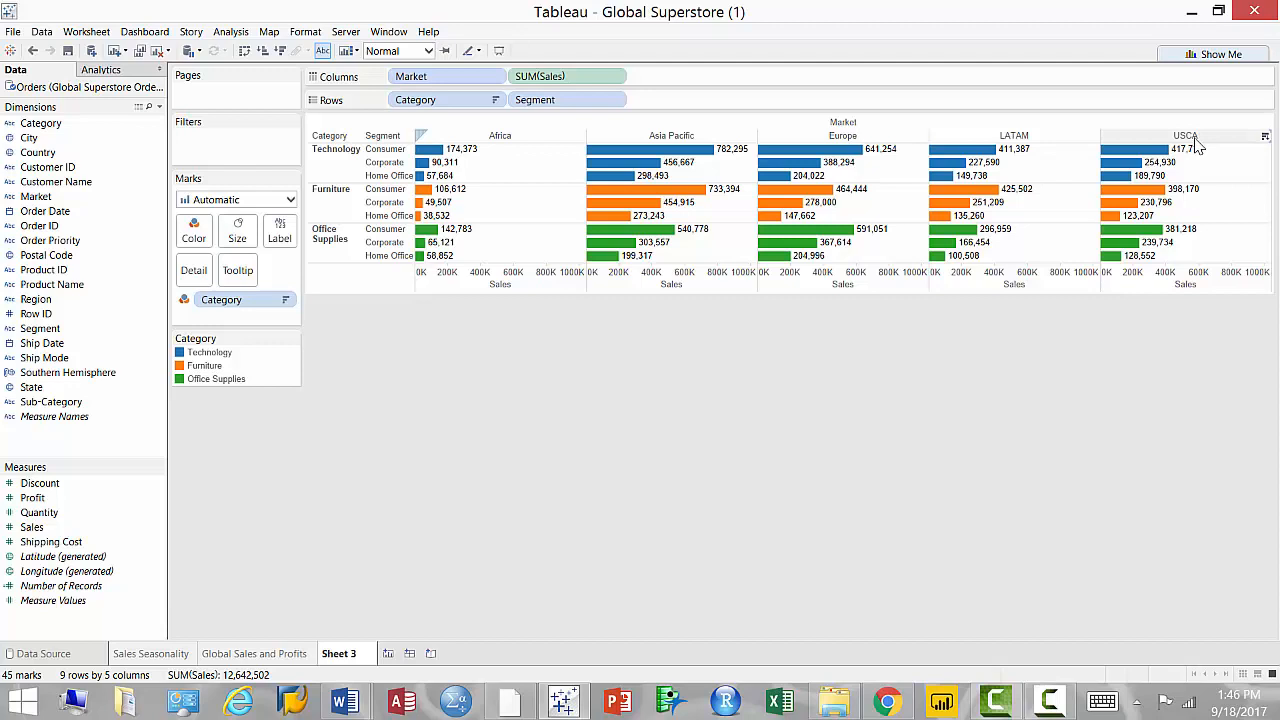
pyautogui.moveTo(873, 241)
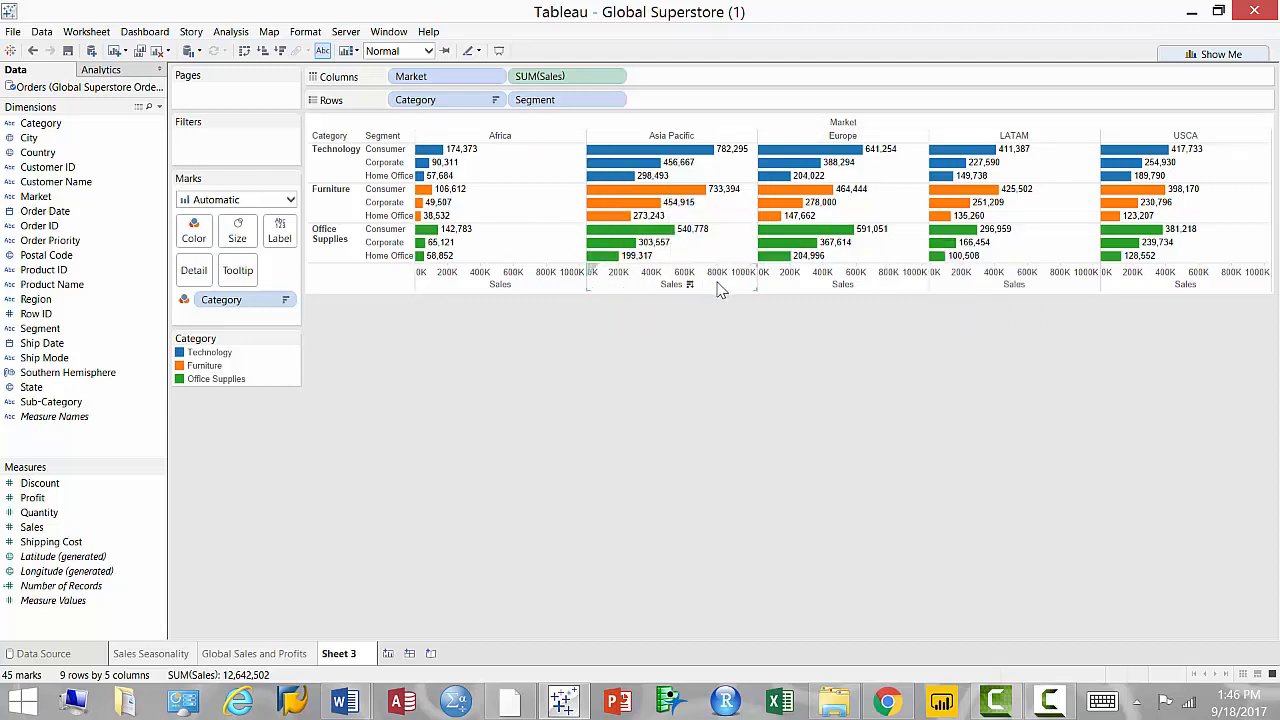
pyautogui.moveTo(611, 258)
pyautogui.moveTo(768, 248)
pyautogui.moveTo(639, 157)
pyautogui.moveTo(650, 262)
# Rename the Sheet 3 worksheet as "Sales by Category and Segment"
pyautogui.doubleClick(362, 662)
pyautogui.write('Sales by Category')
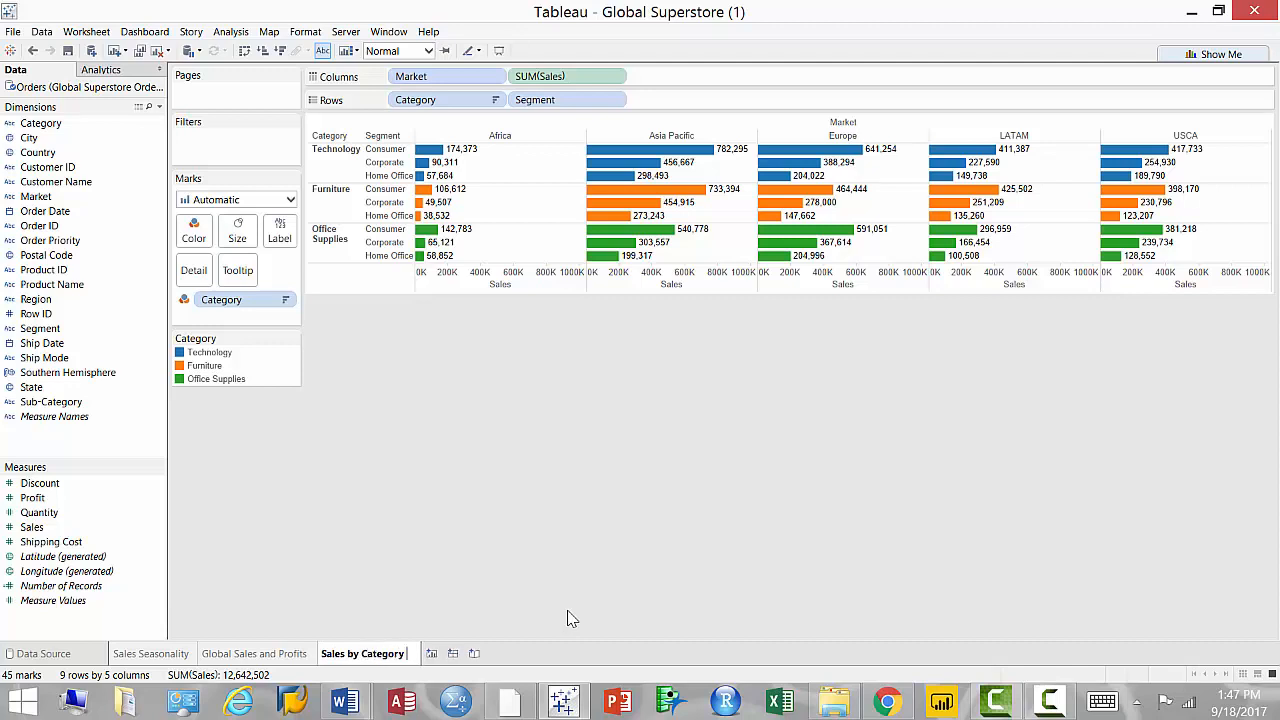
pyautogui.write(' and Segment')
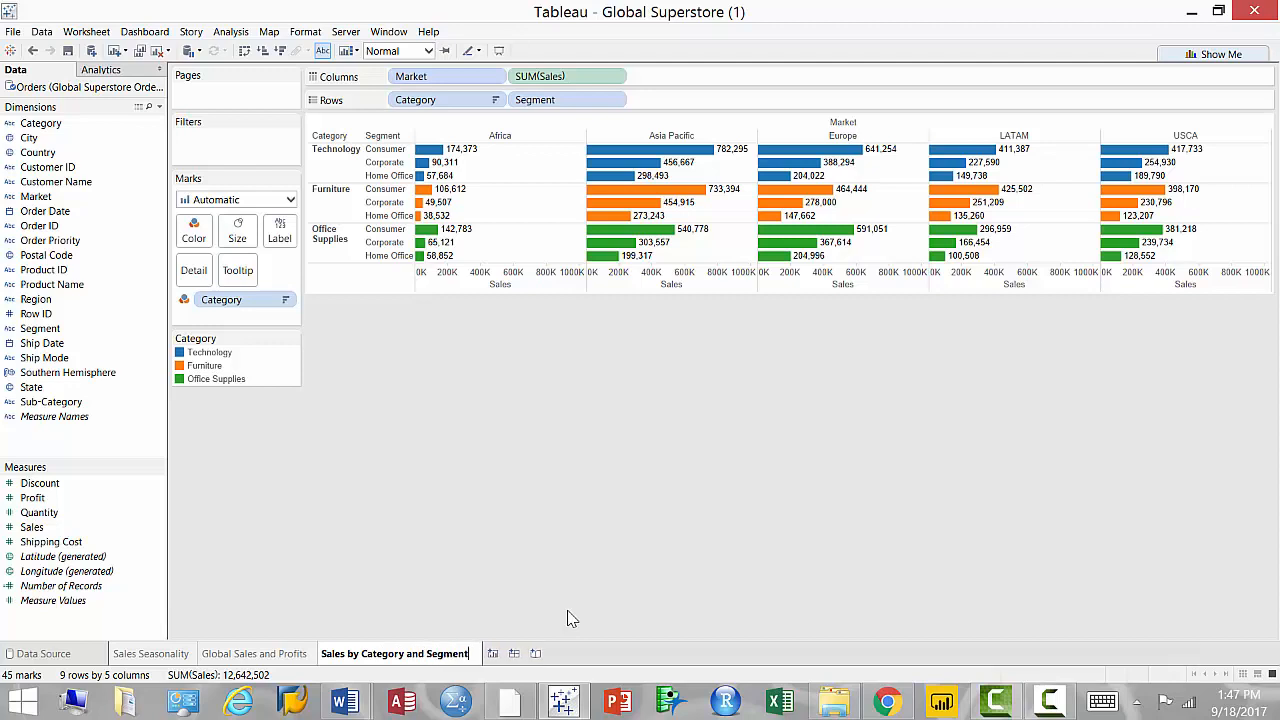
pyautogui.press('Return')
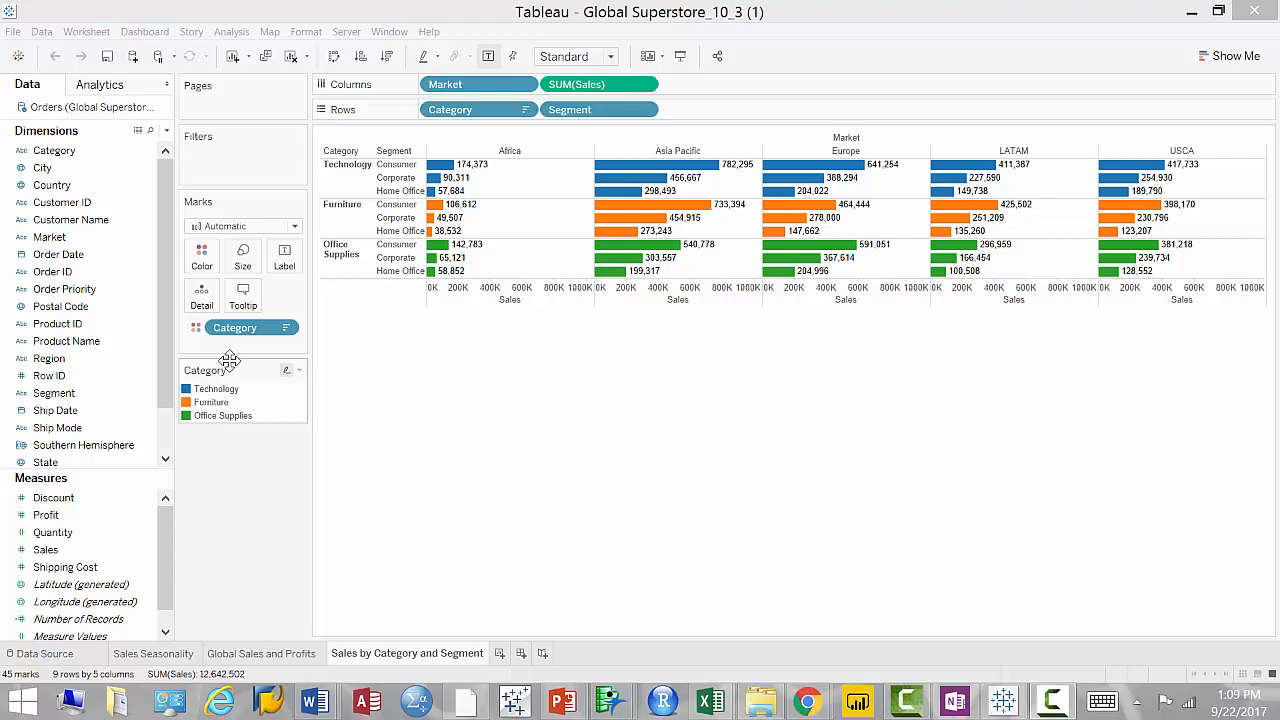
# Remove the Southern Hemisphere field from Columns on the Sales Seasonality worksheet
pyautogui.click(260, 655)
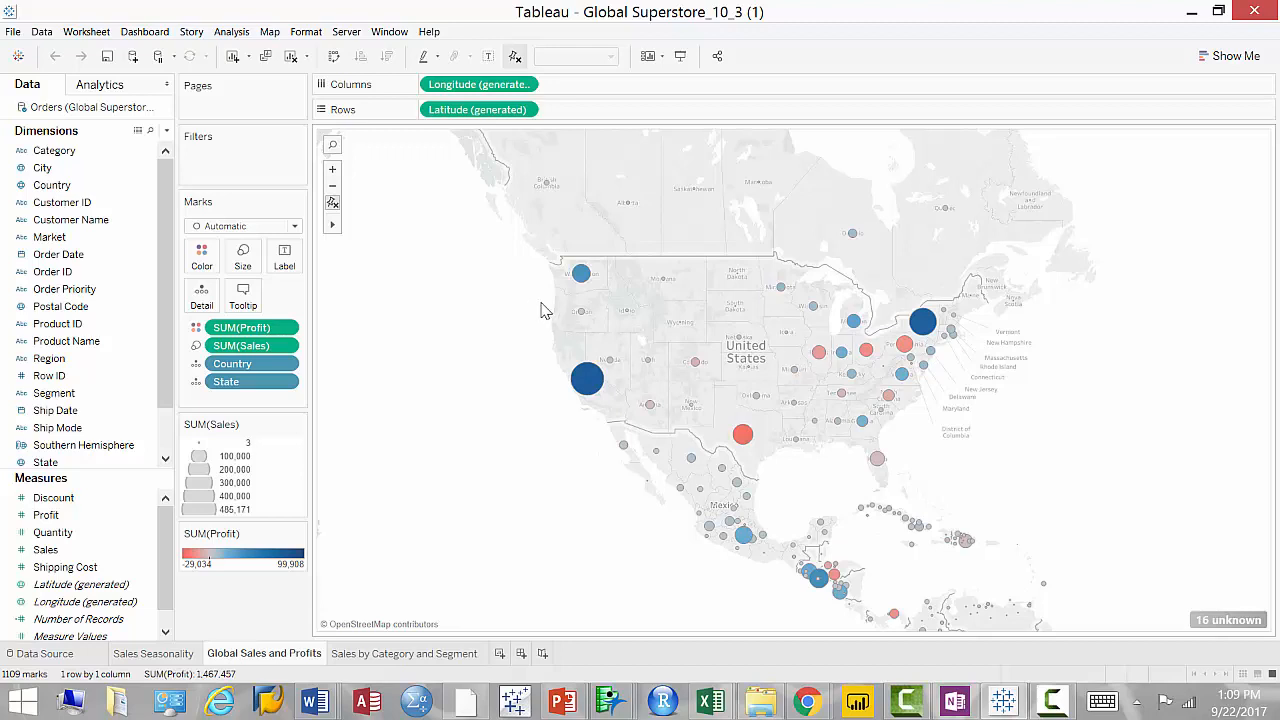
pyautogui.click(156, 655)
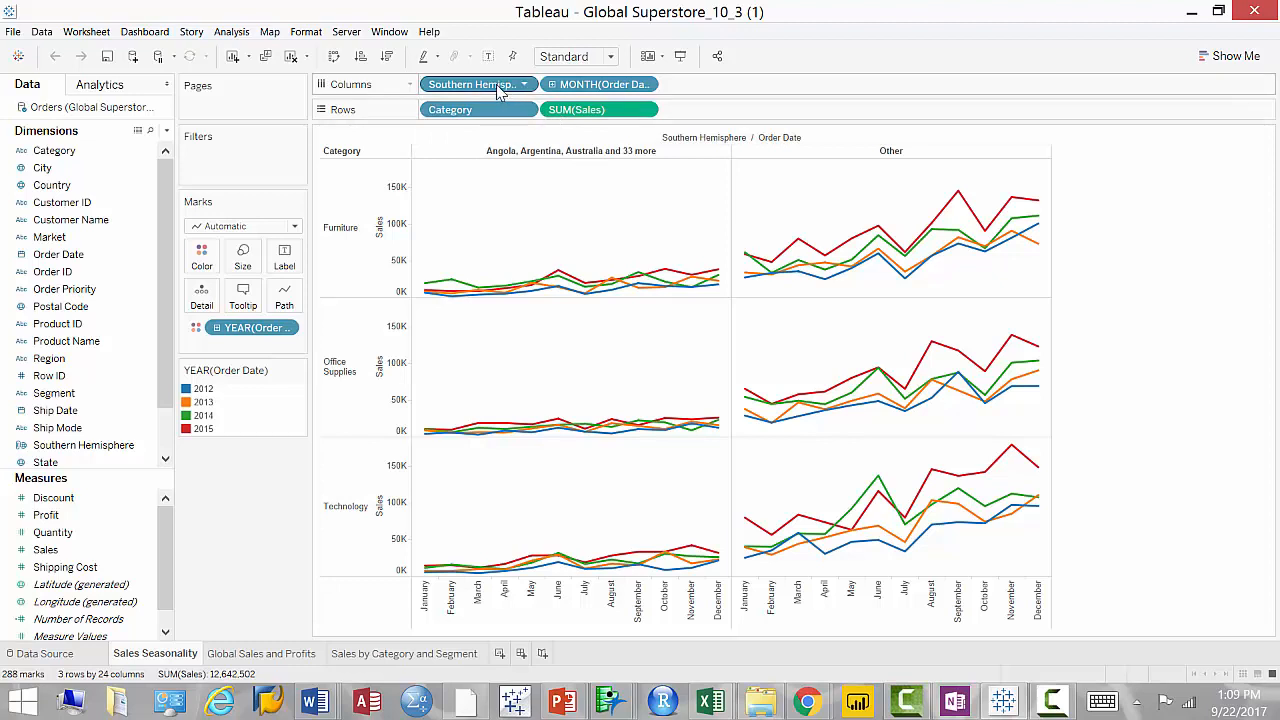
pyautogui.moveTo(500, 88); pyautogui.dragTo(268, 482)
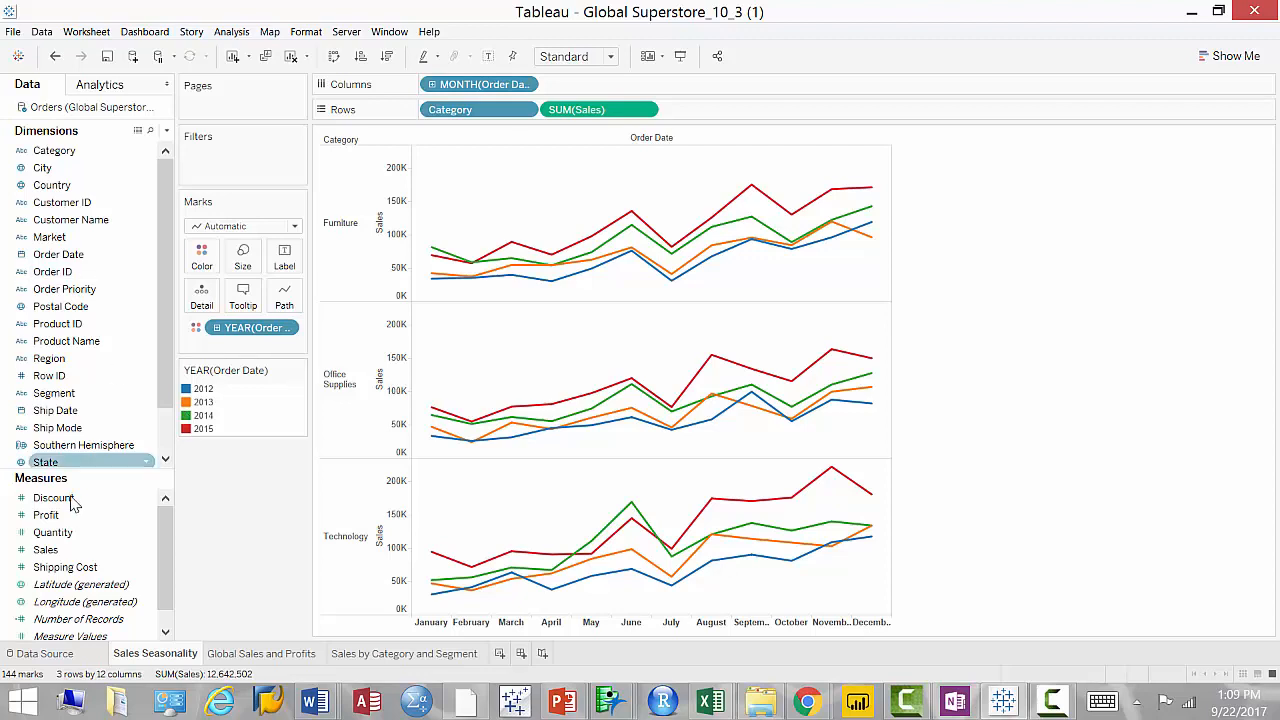
# Examine the state marks on the Global Sales and Profits map and review the Sales Seasonality chart
pyautogui.click(300, 658)
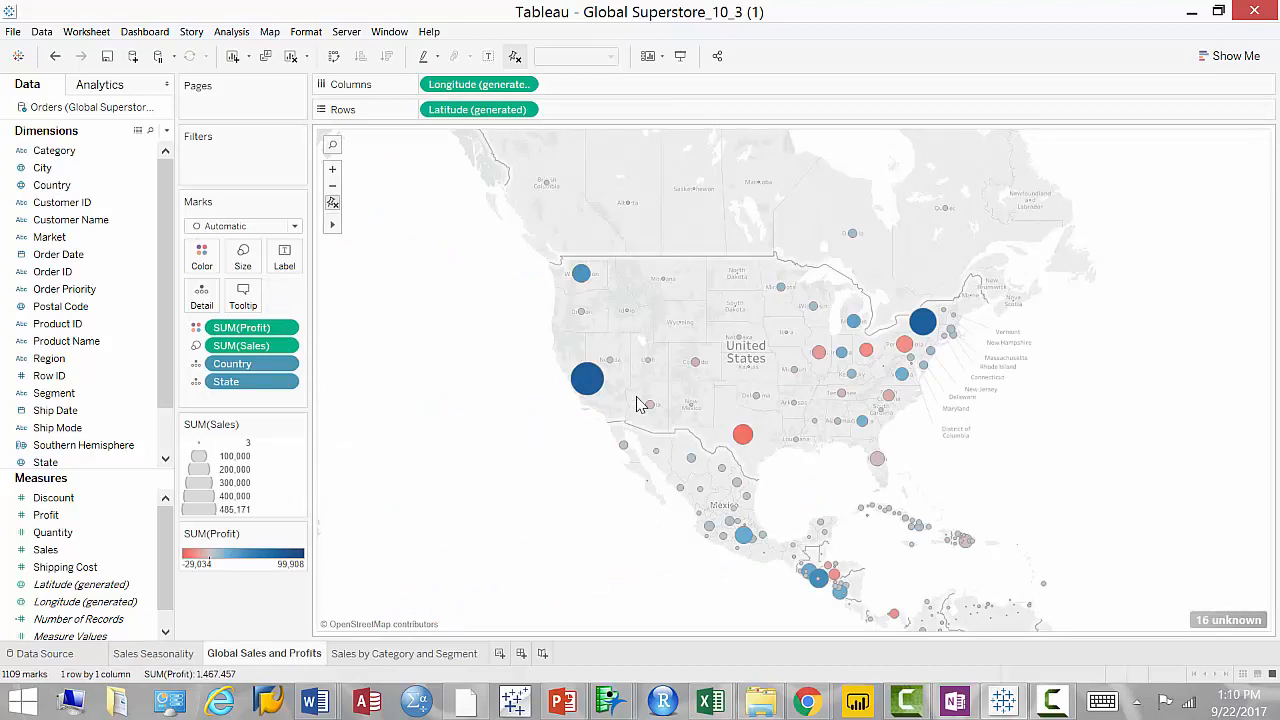
pyautogui.moveTo(593, 380)
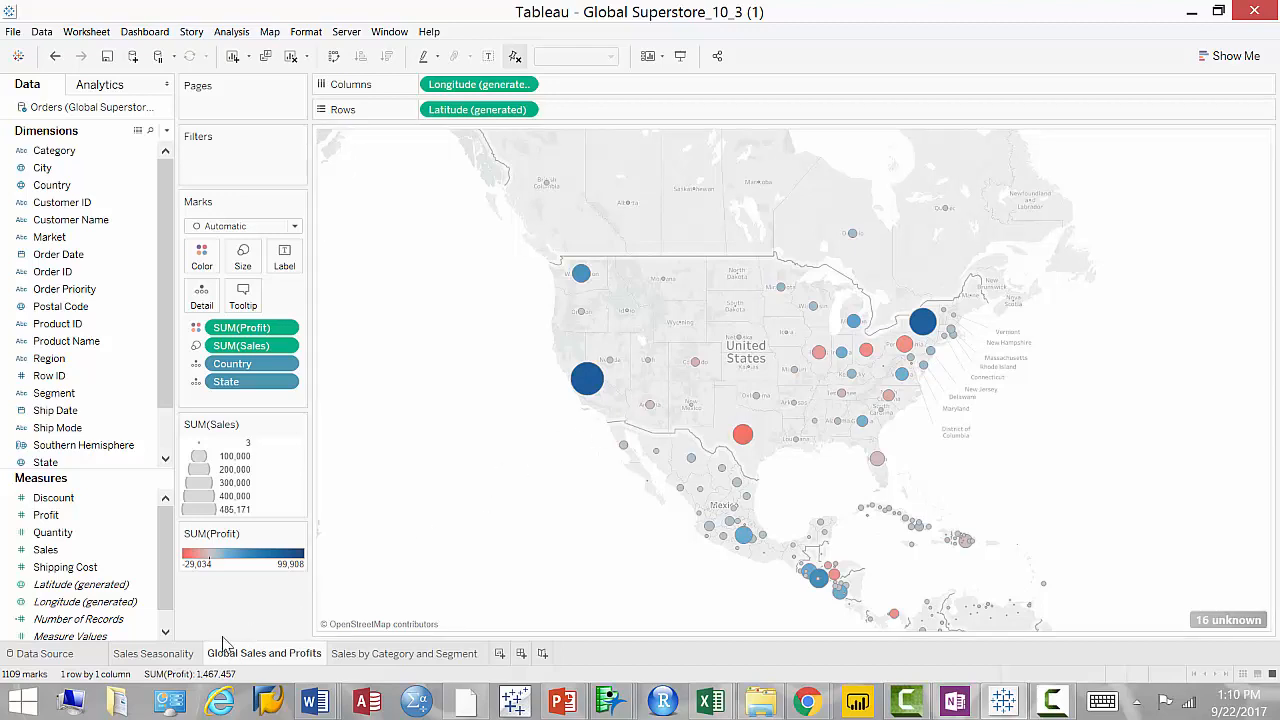
pyautogui.click(170, 656)
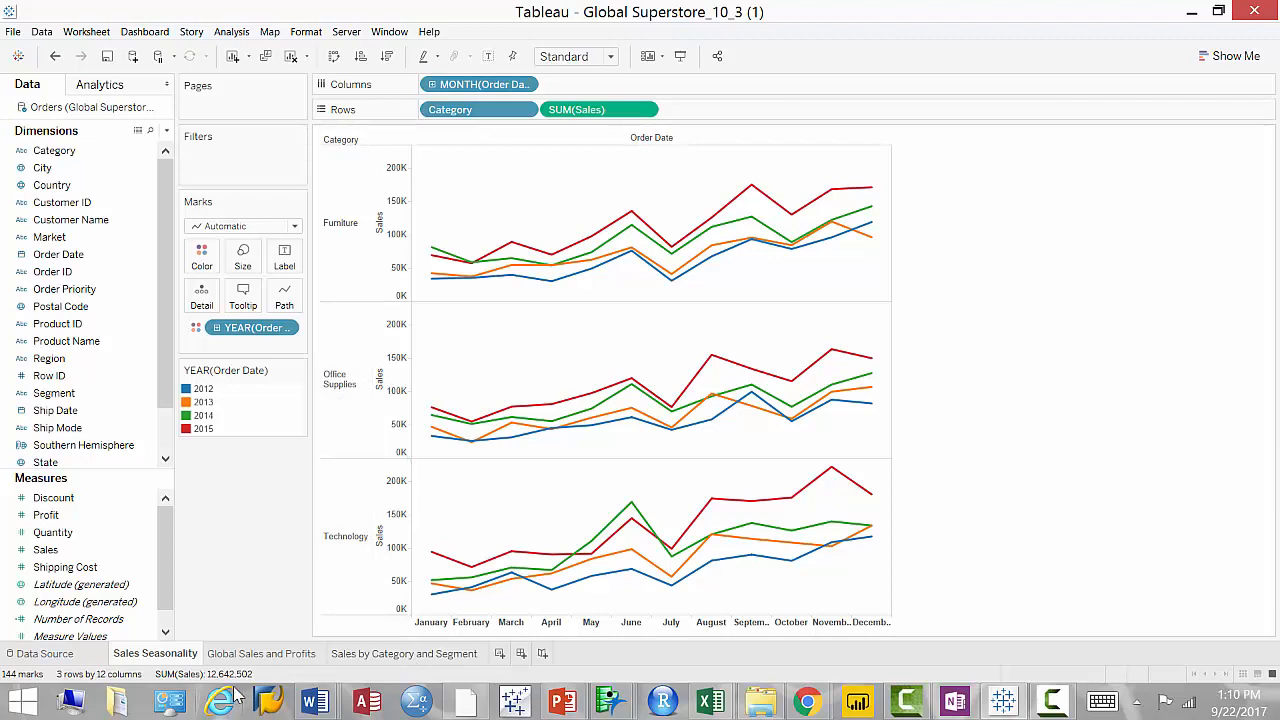
# Add a Category filter to the Global Sales and Profits map, including Furniture, Office Supplies and Technology
pyautogui.click(265, 655)
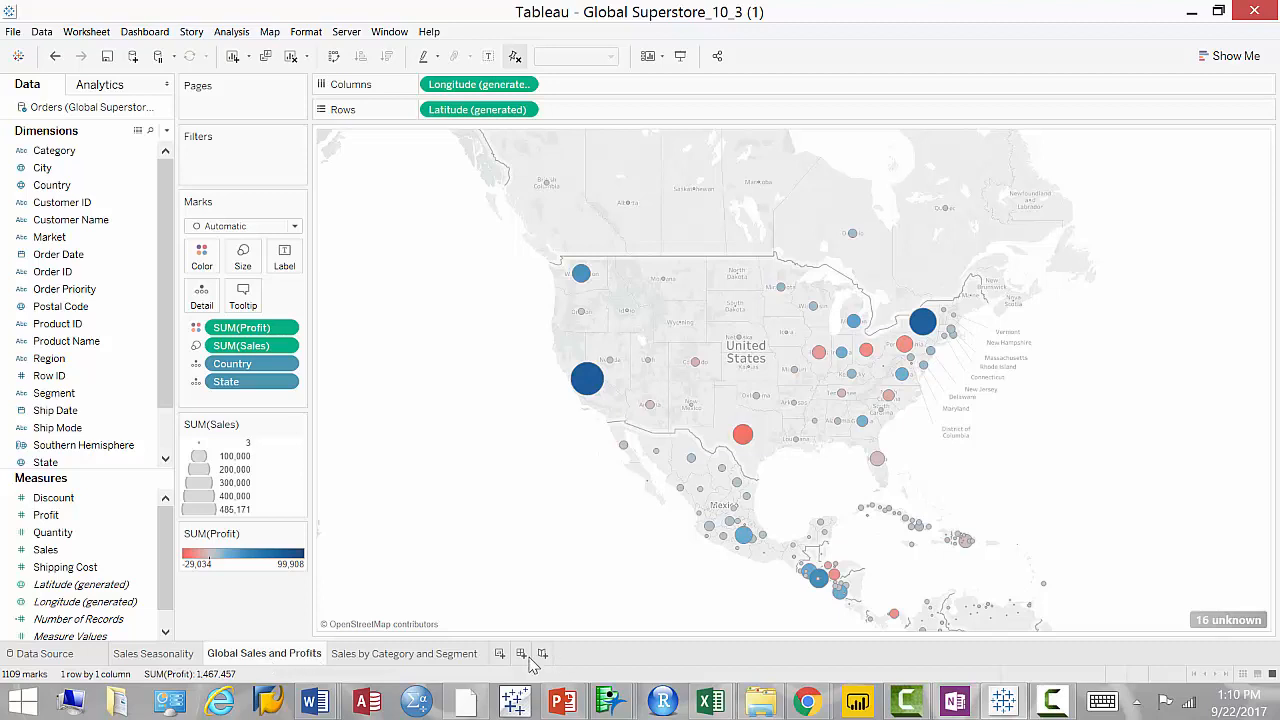
pyautogui.moveTo(906, 700)
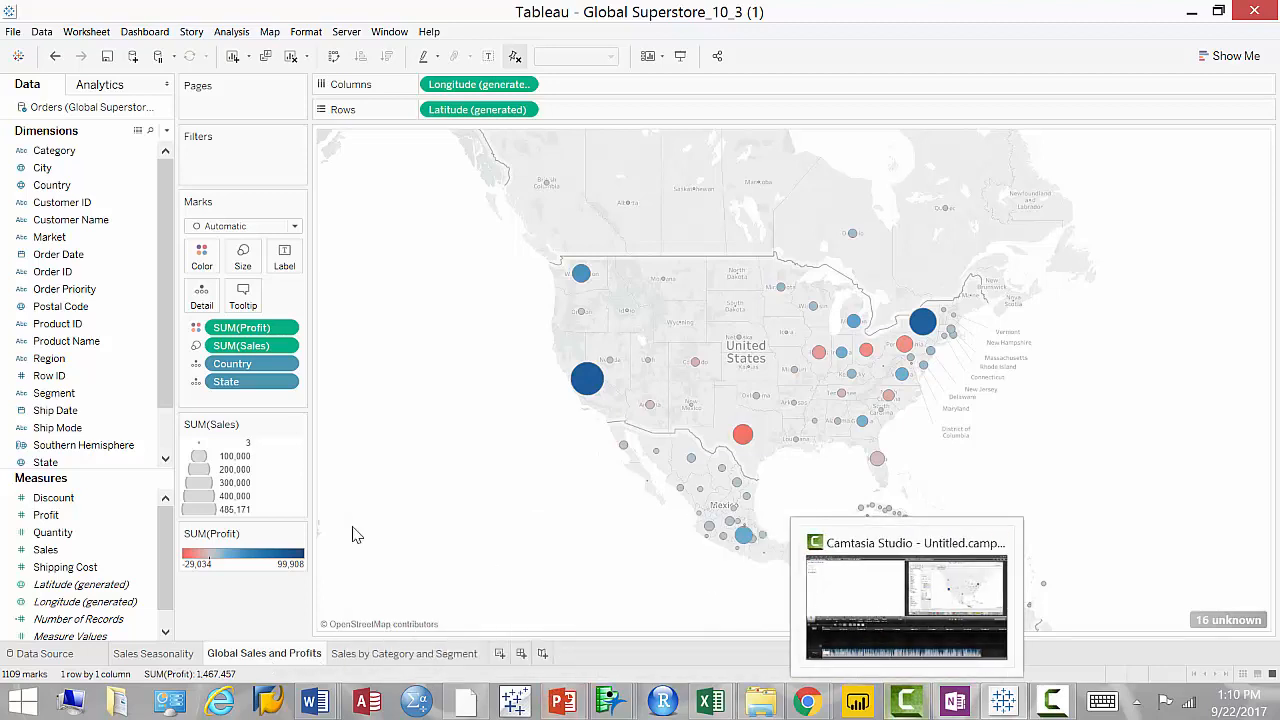
pyautogui.click(68, 155)
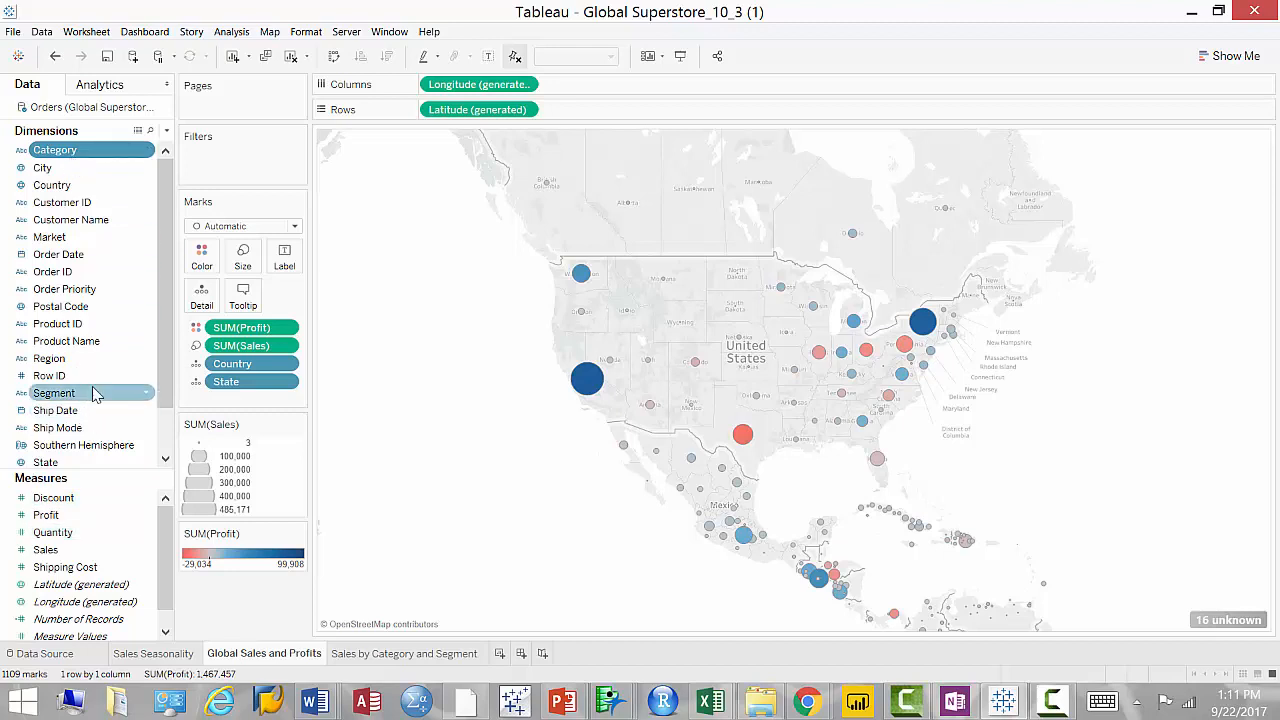
pyautogui.moveTo(62, 155); pyautogui.dragTo(229, 157)
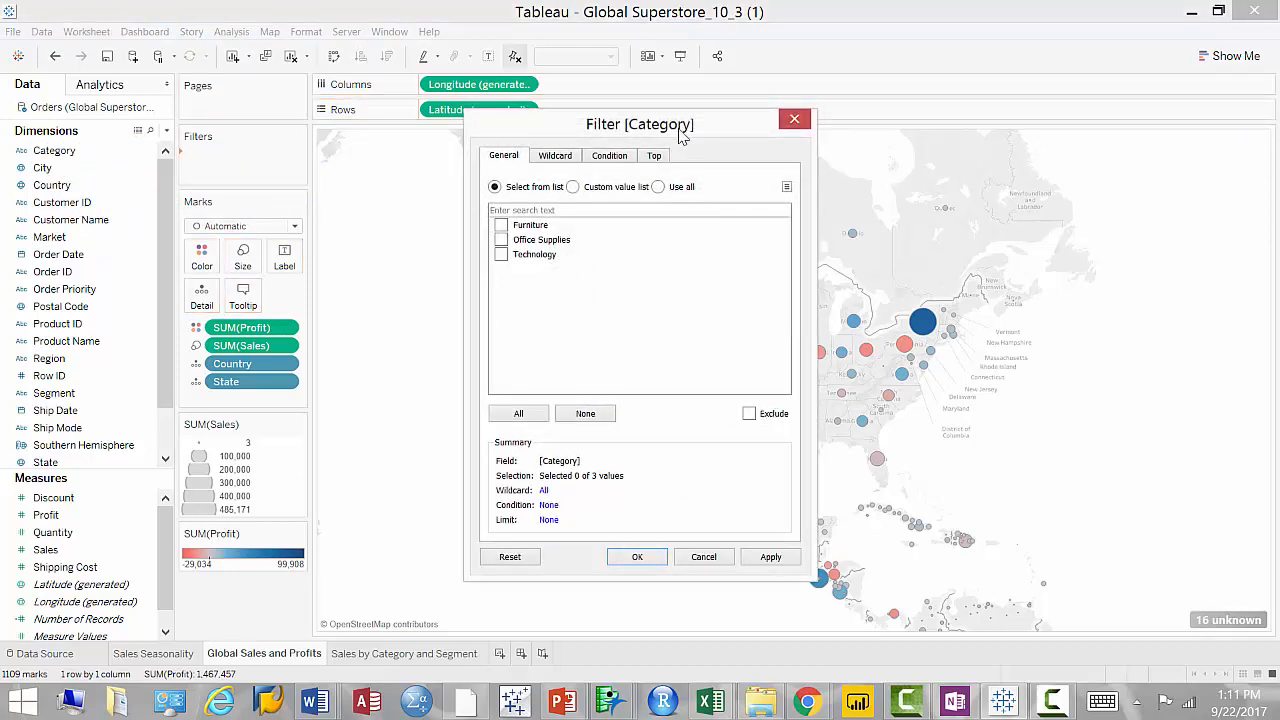
pyautogui.moveTo(677, 131); pyautogui.dragTo(752, 148)
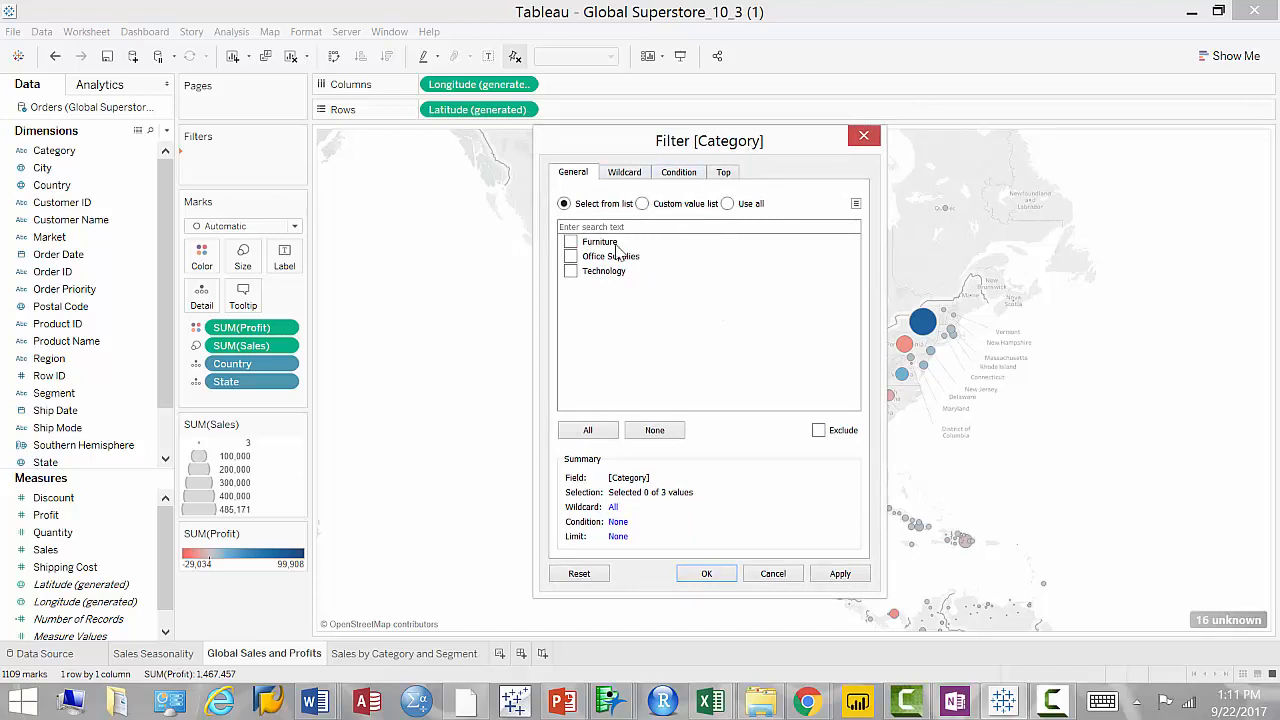
pyautogui.click(570, 242)
pyautogui.click(570, 256)
pyautogui.click(570, 271)
pyautogui.click(840, 576)
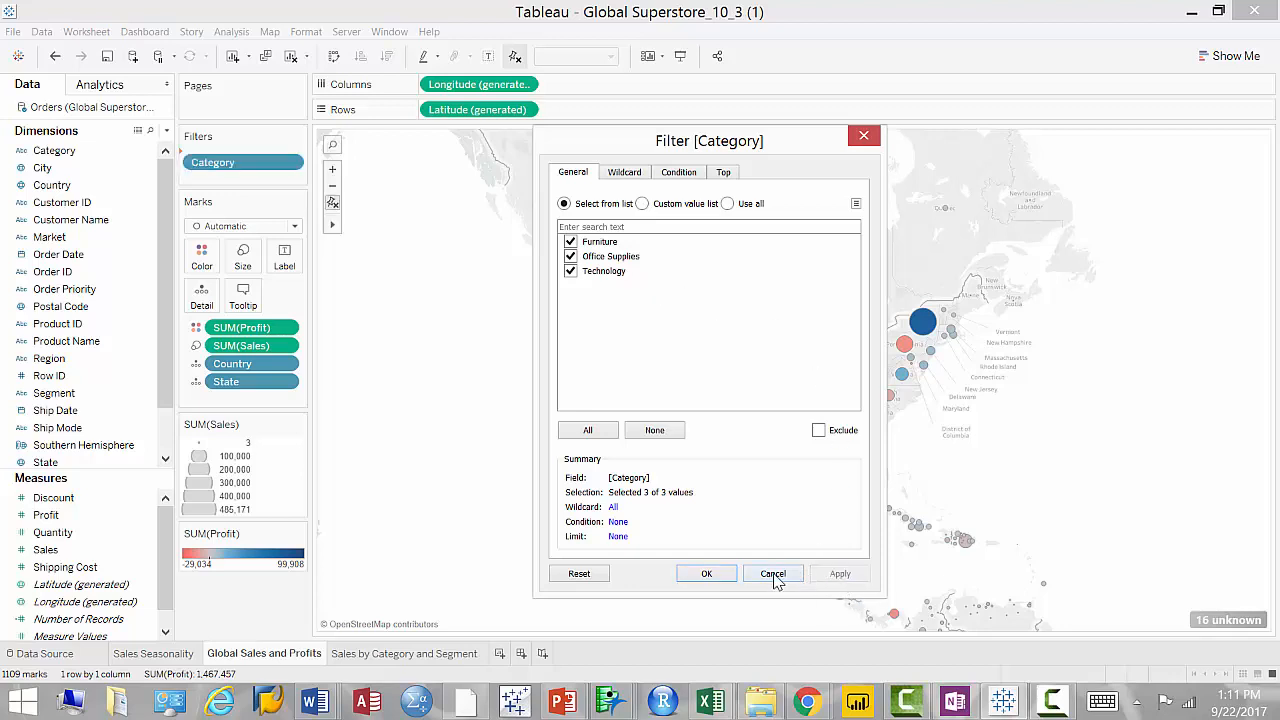
pyautogui.click(726, 576)
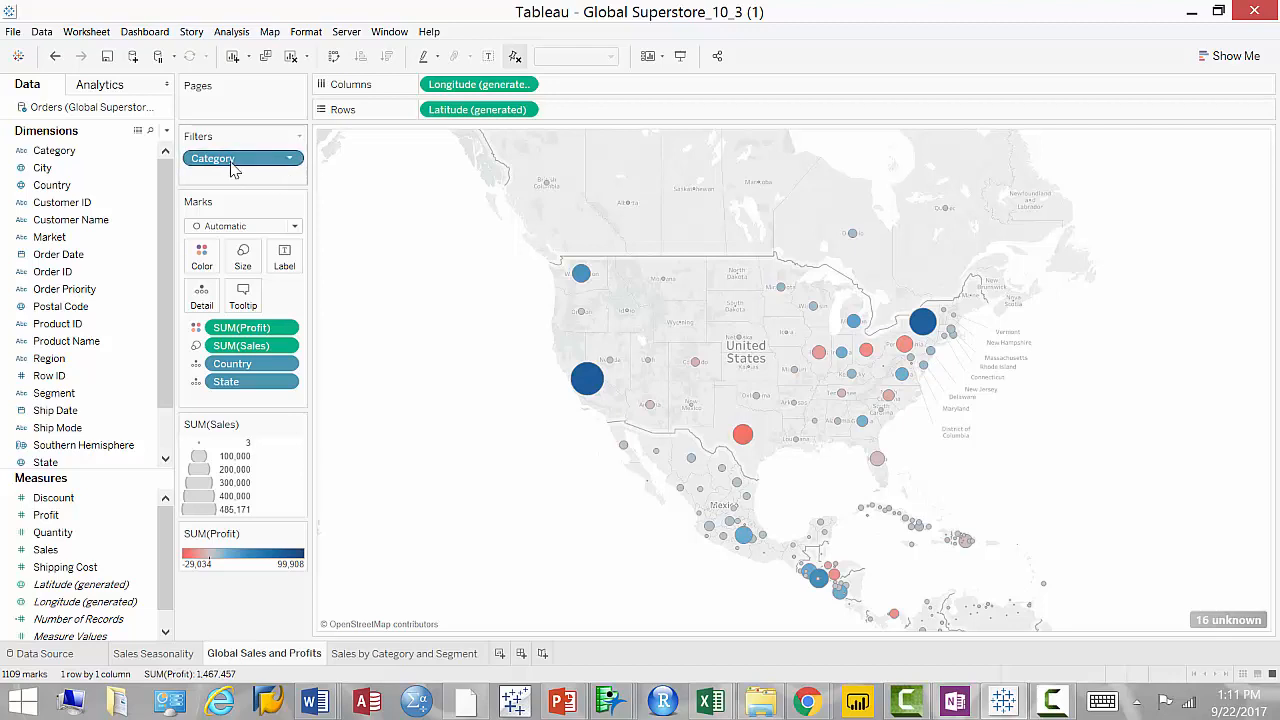
# Show the Category filter beside the map and try Furniture and Office Supplies individually, finishing with both selected
pyautogui.click(290, 160)
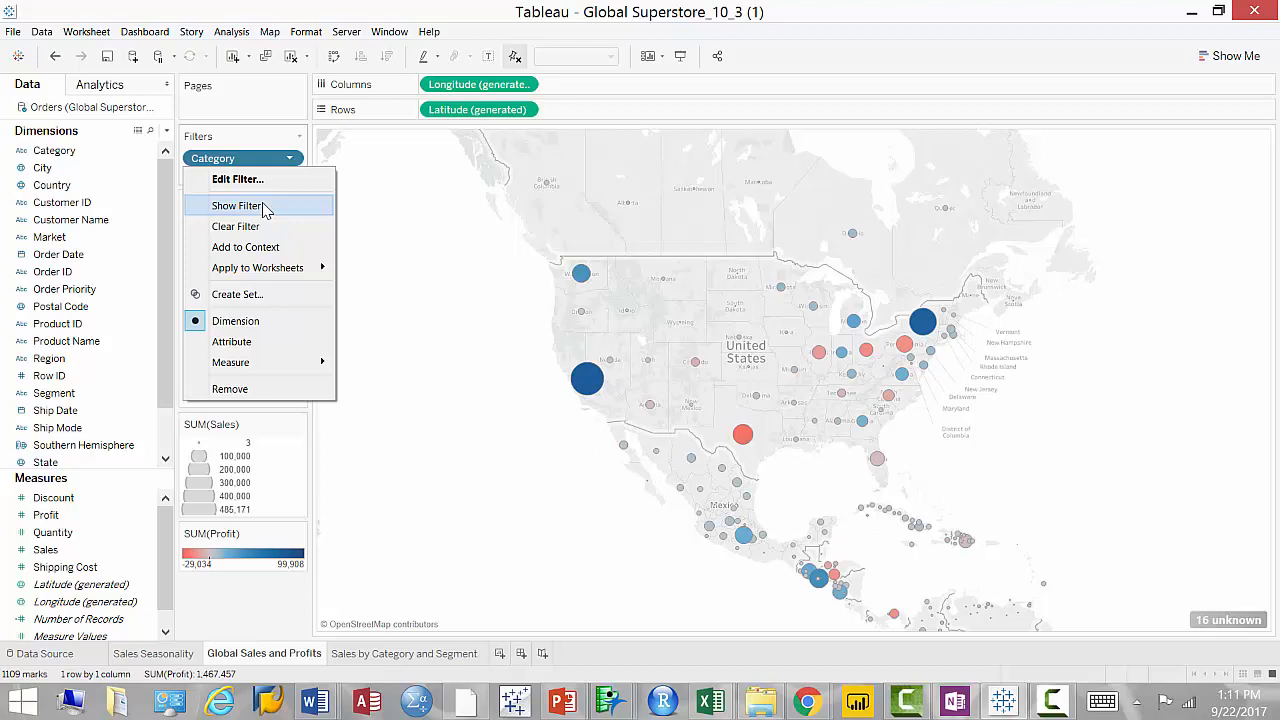
pyautogui.click(262, 206)
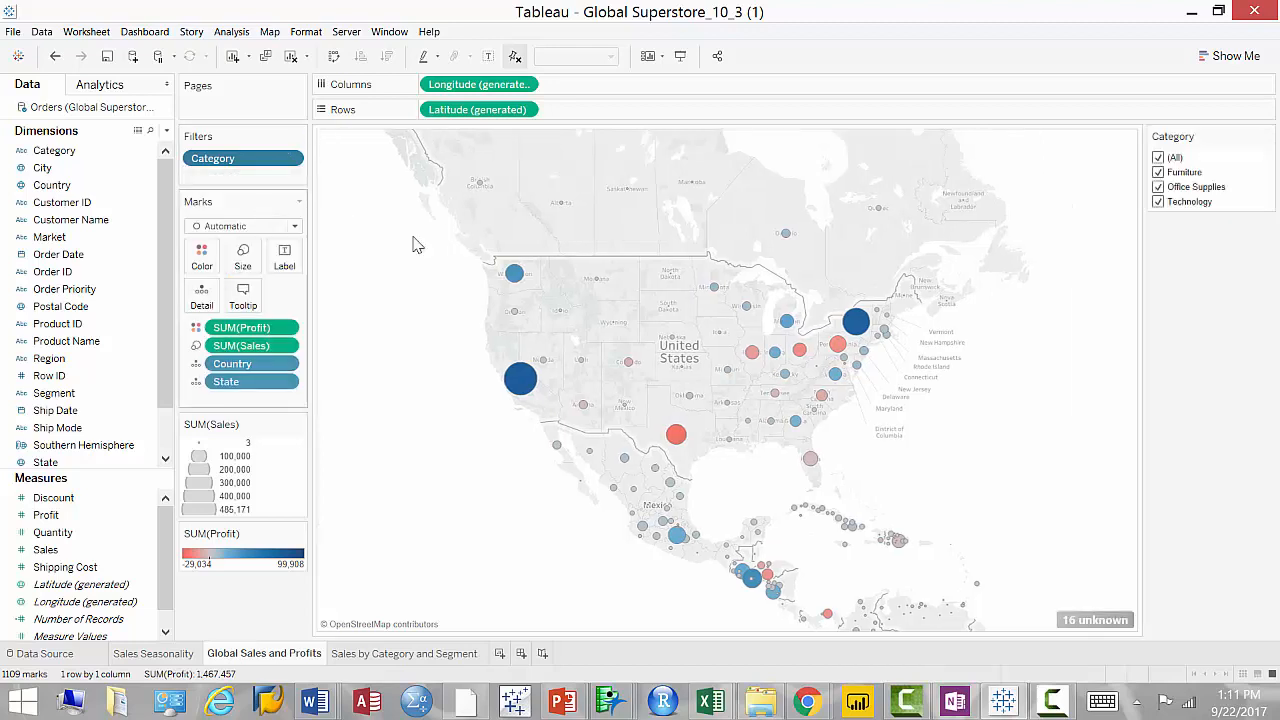
pyautogui.click(1159, 158)
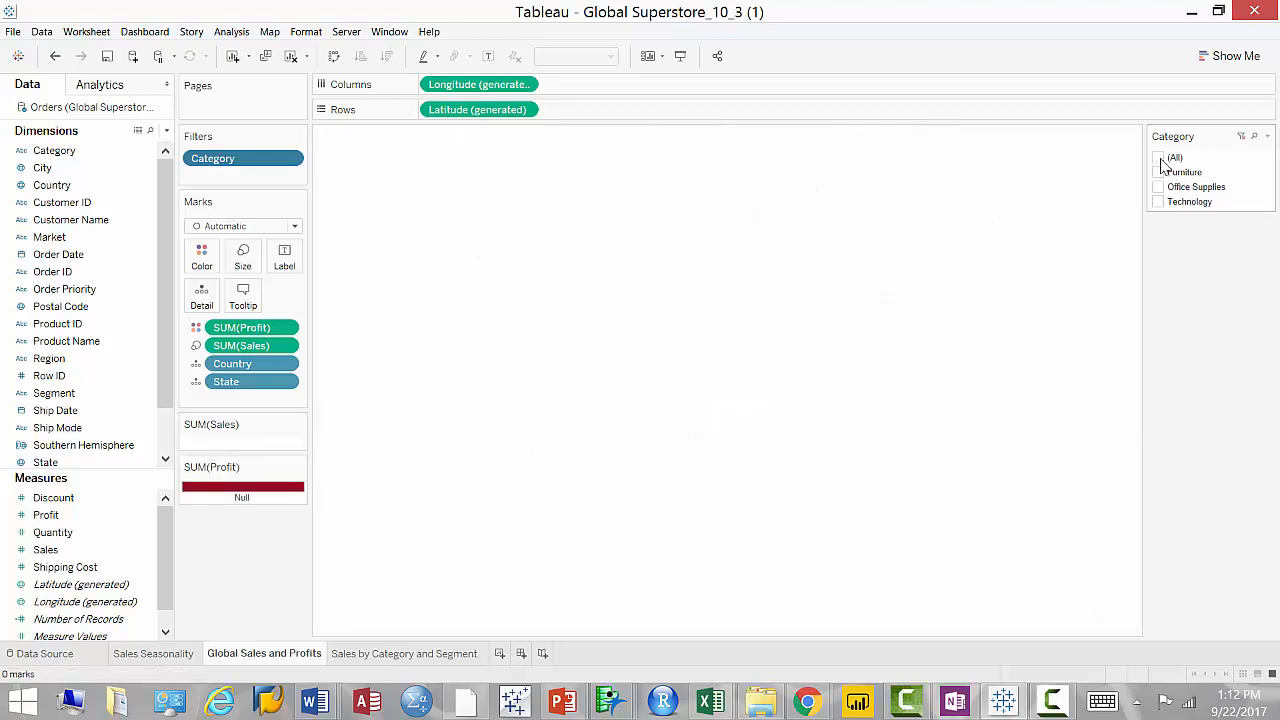
pyautogui.click(1159, 172)
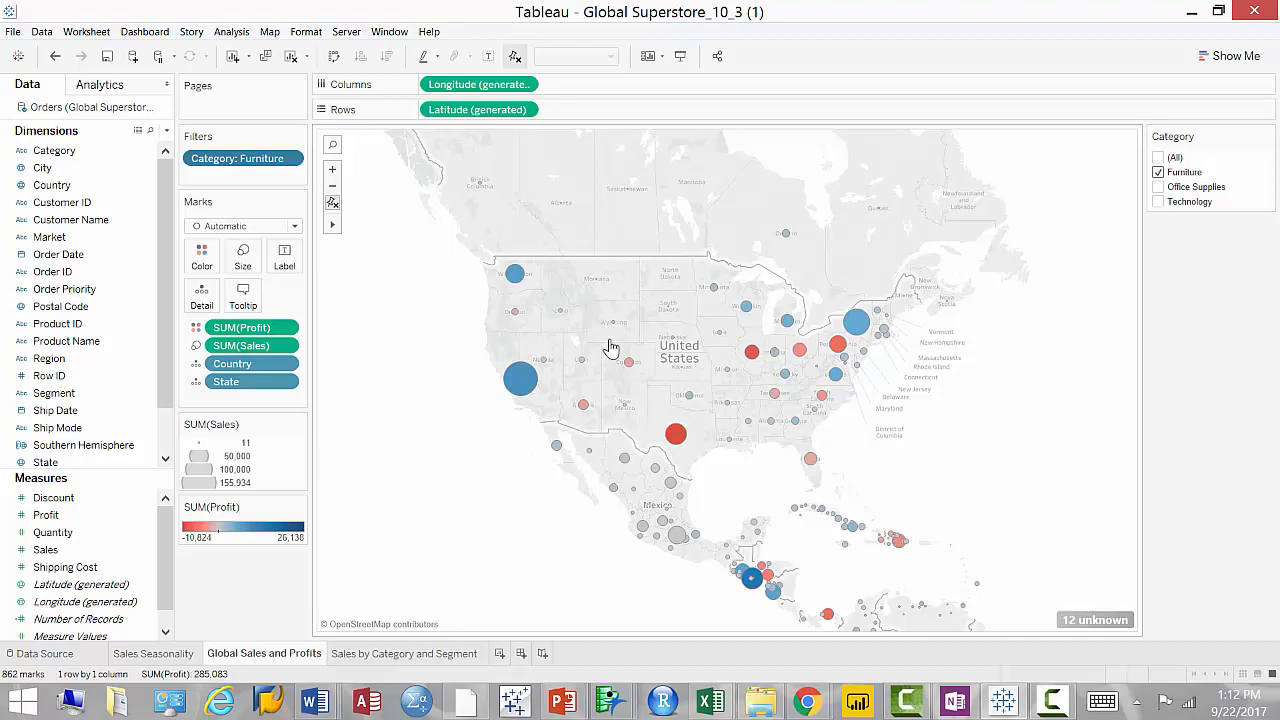
pyautogui.click(1158, 187)
pyautogui.click(1158, 172)
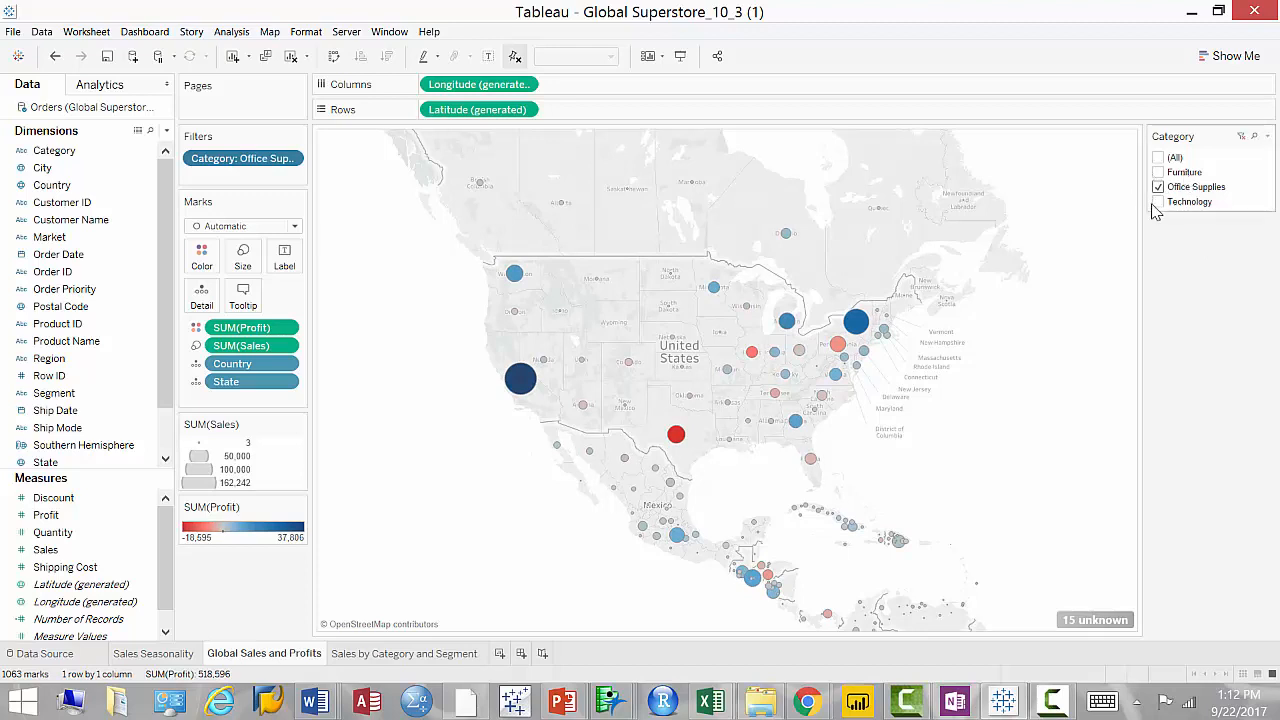
pyautogui.click(1158, 172)
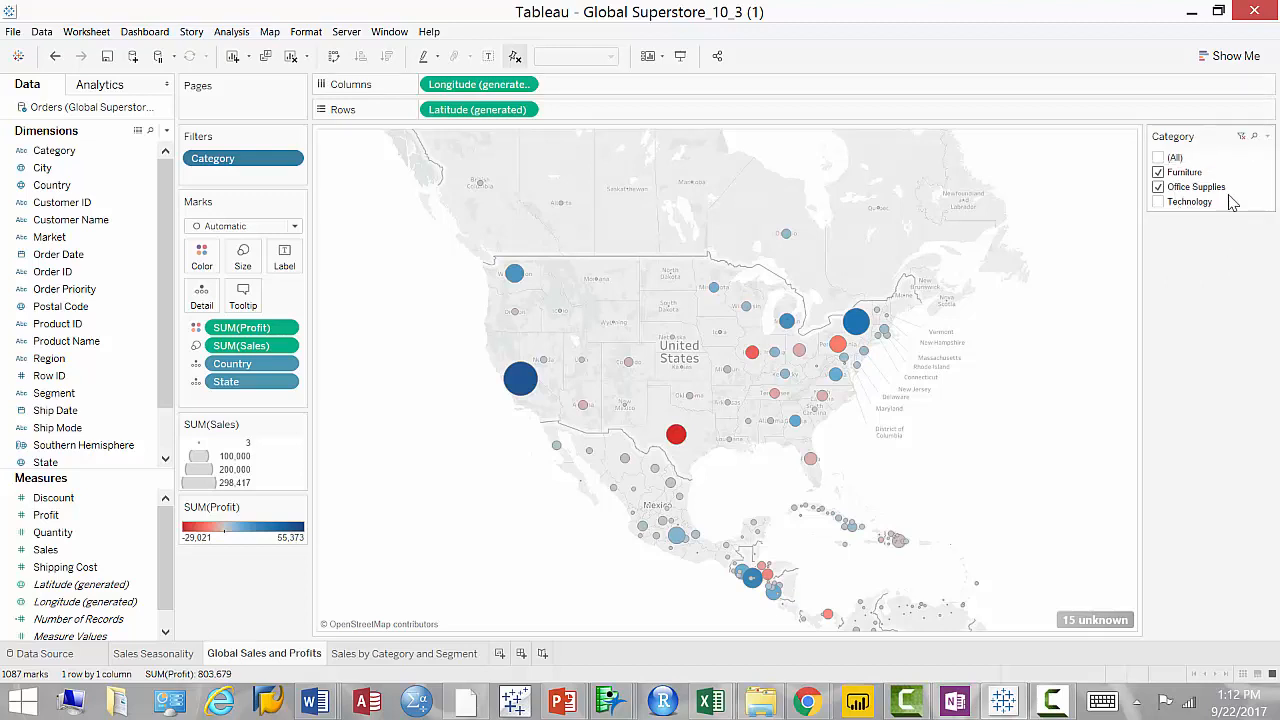
# Change the Category filter to a single-value list and view the map for Office Supplies, Technology and all categories
pyautogui.click(1268, 139)
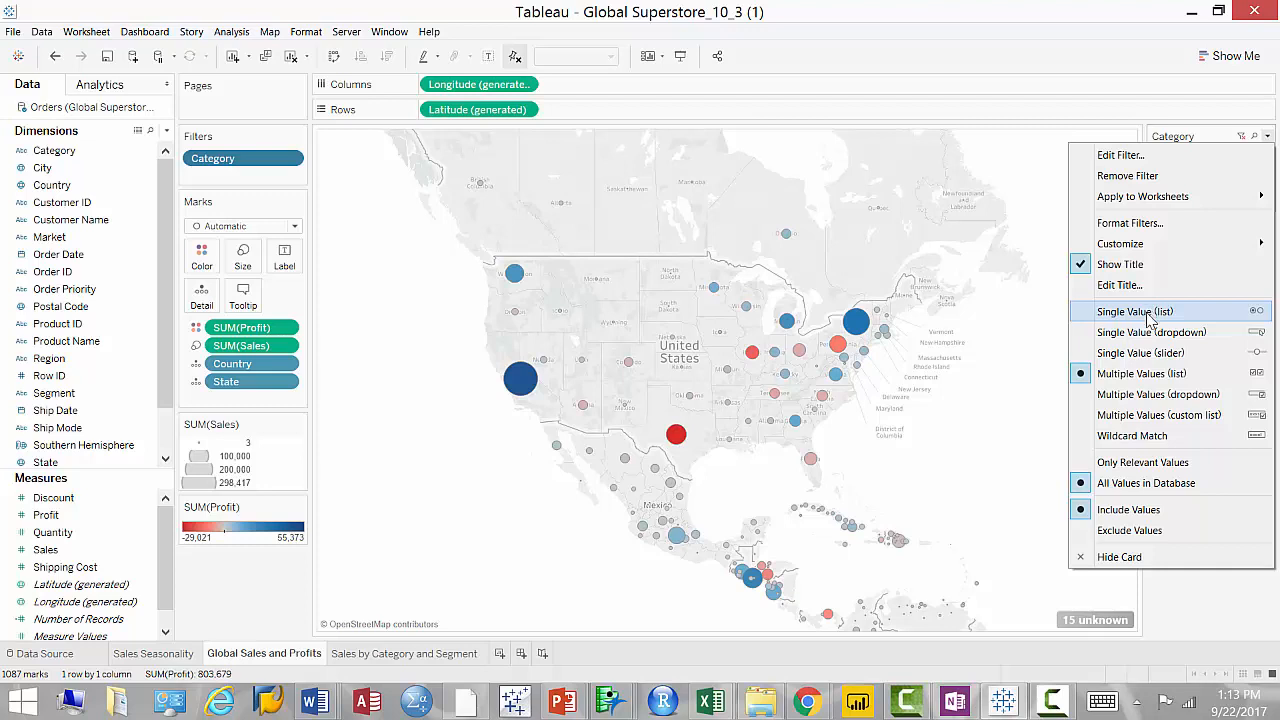
pyautogui.click(1150, 314)
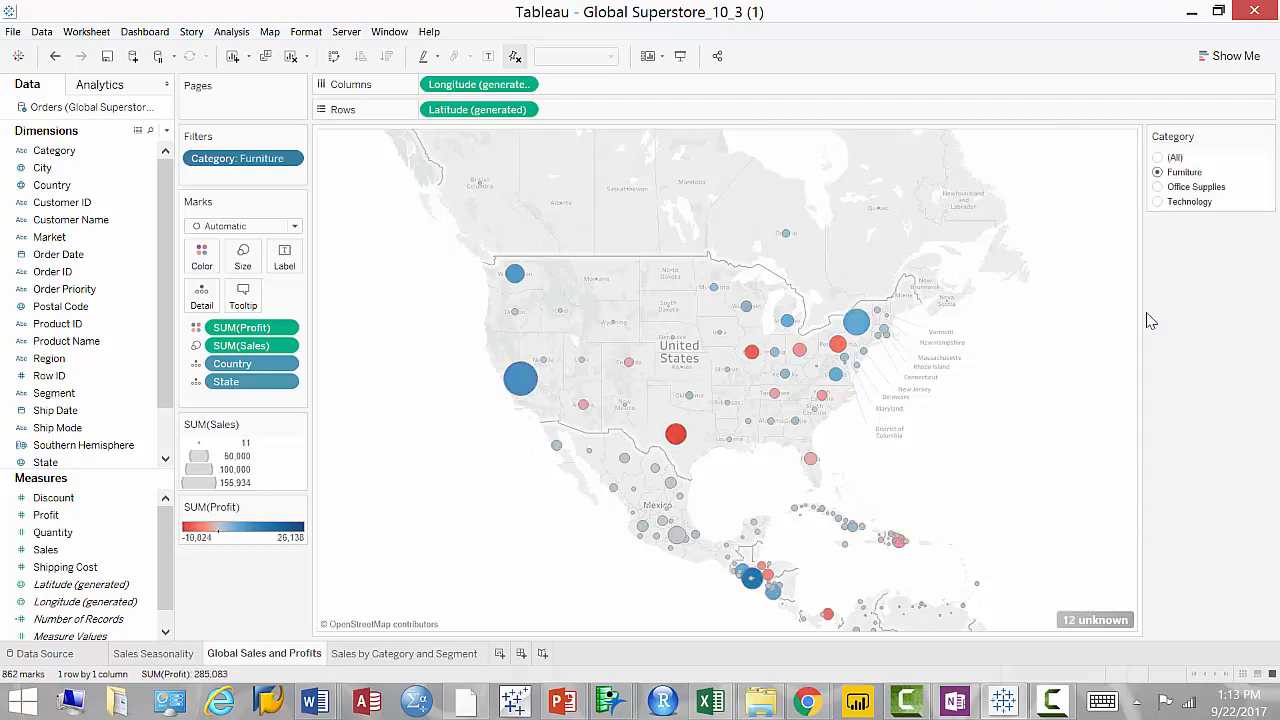
pyautogui.click(1161, 188)
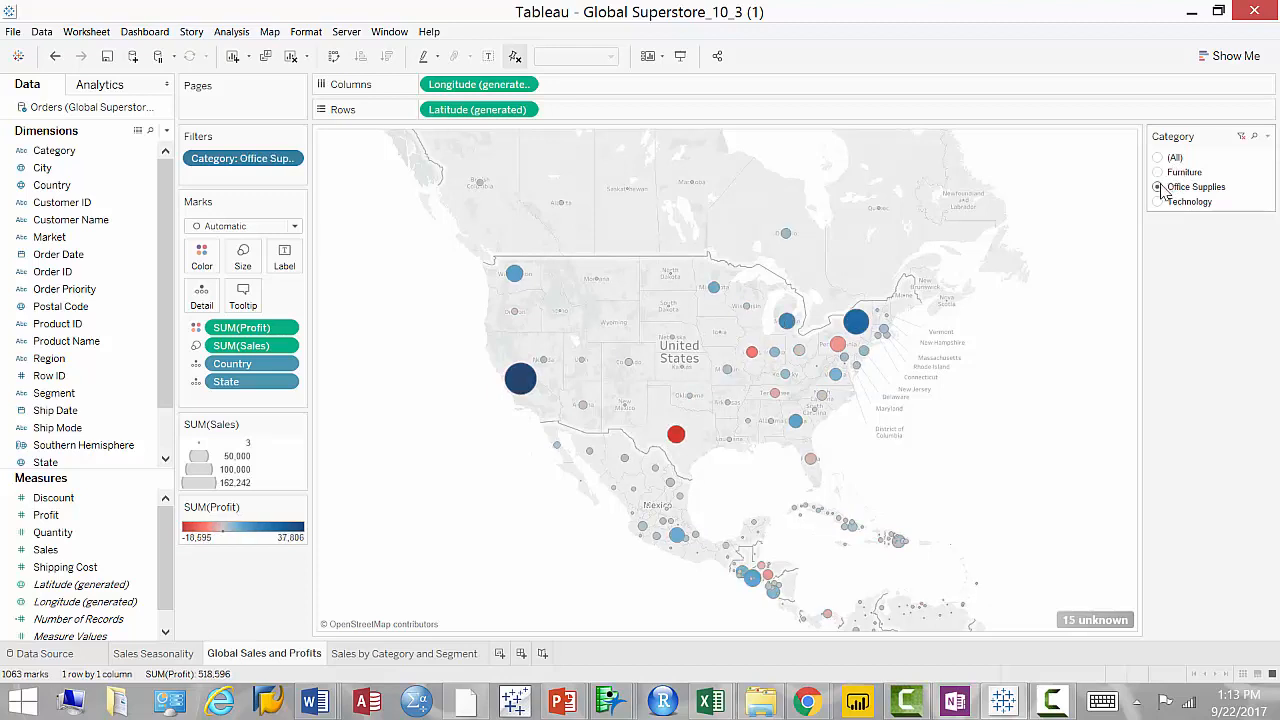
pyautogui.click(1160, 204)
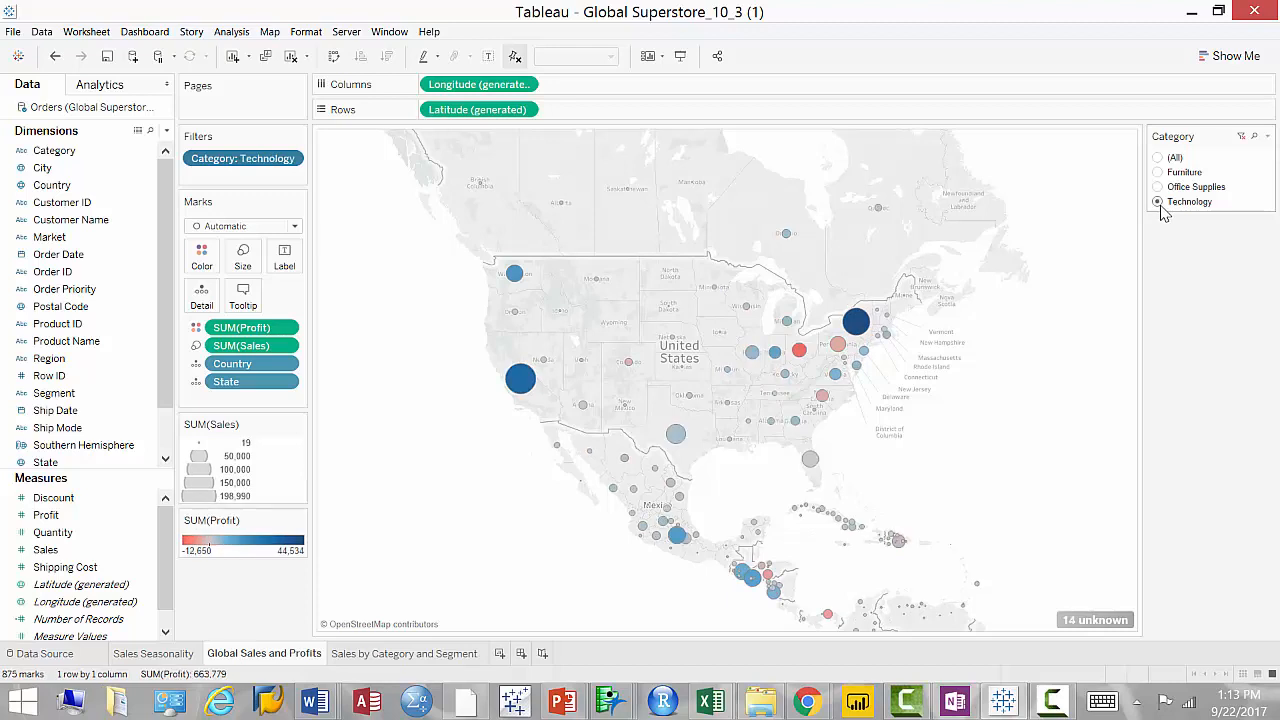
pyautogui.click(1158, 158)
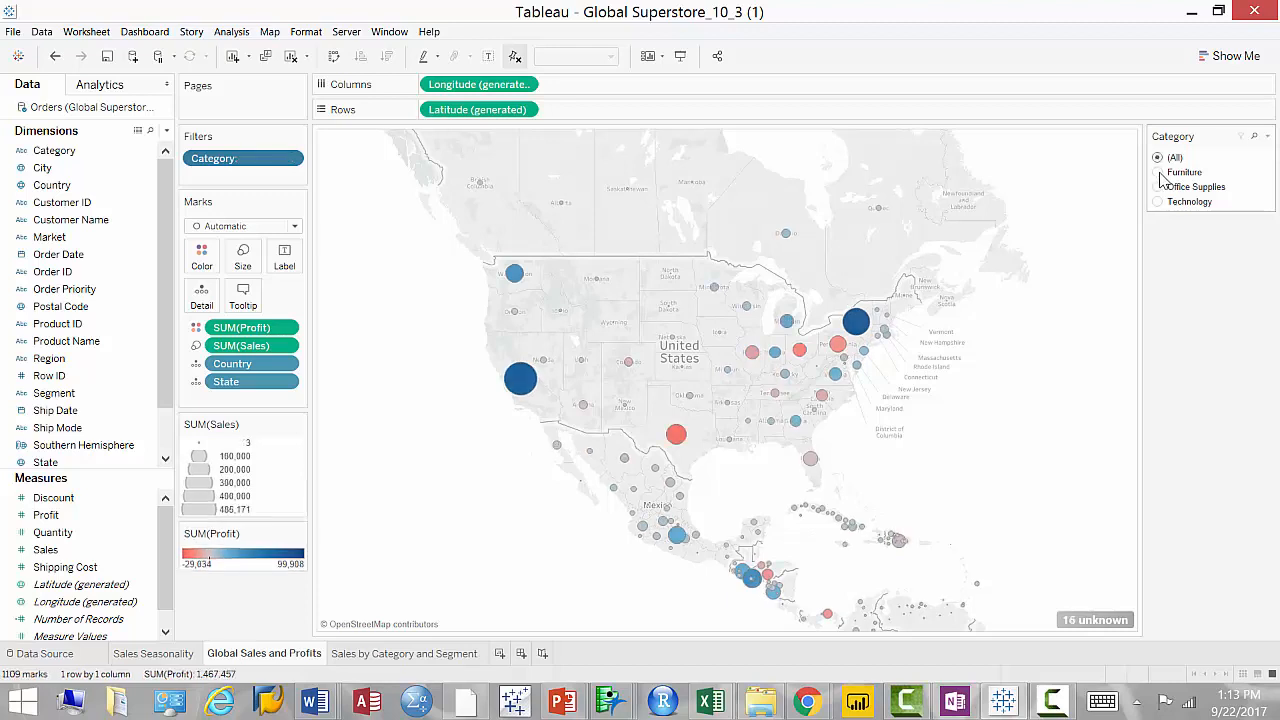
# Compare the map across Furniture, Office Supplies, Technology and all categories, leaving it filtered to Technology
pyautogui.click(1159, 173)
pyautogui.click(1160, 188)
pyautogui.click(1160, 204)
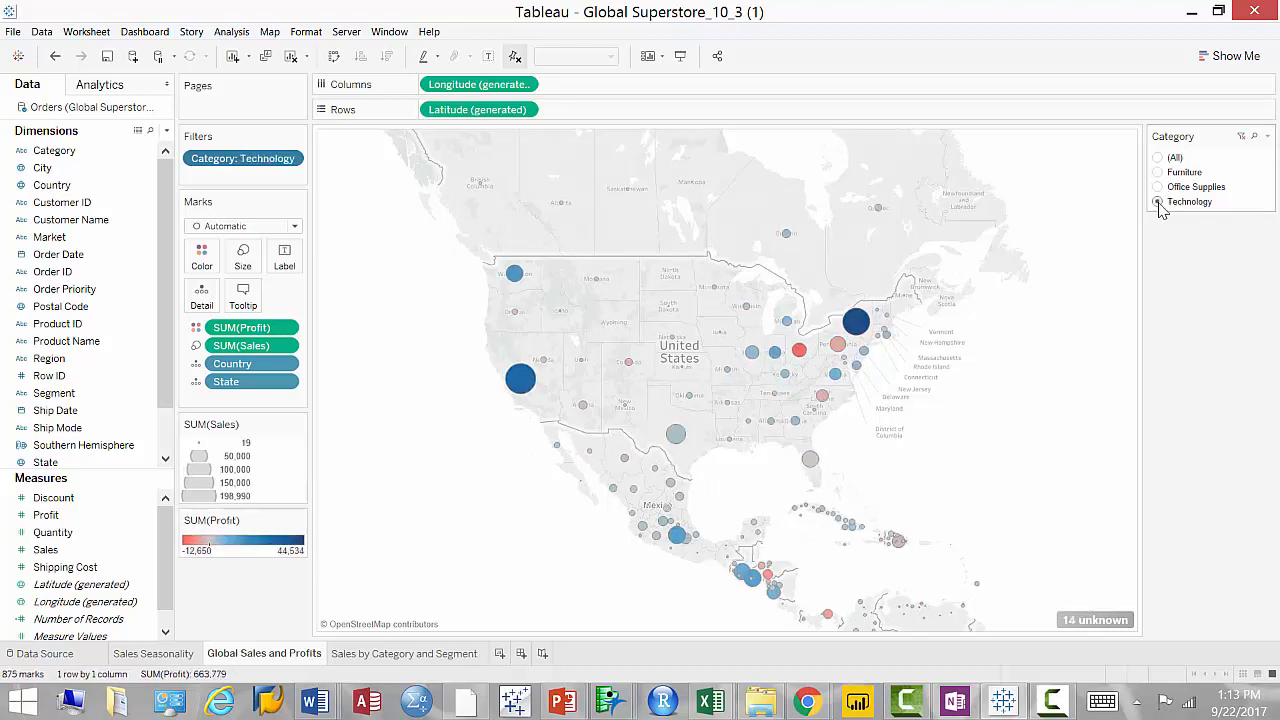
pyautogui.click(1159, 188)
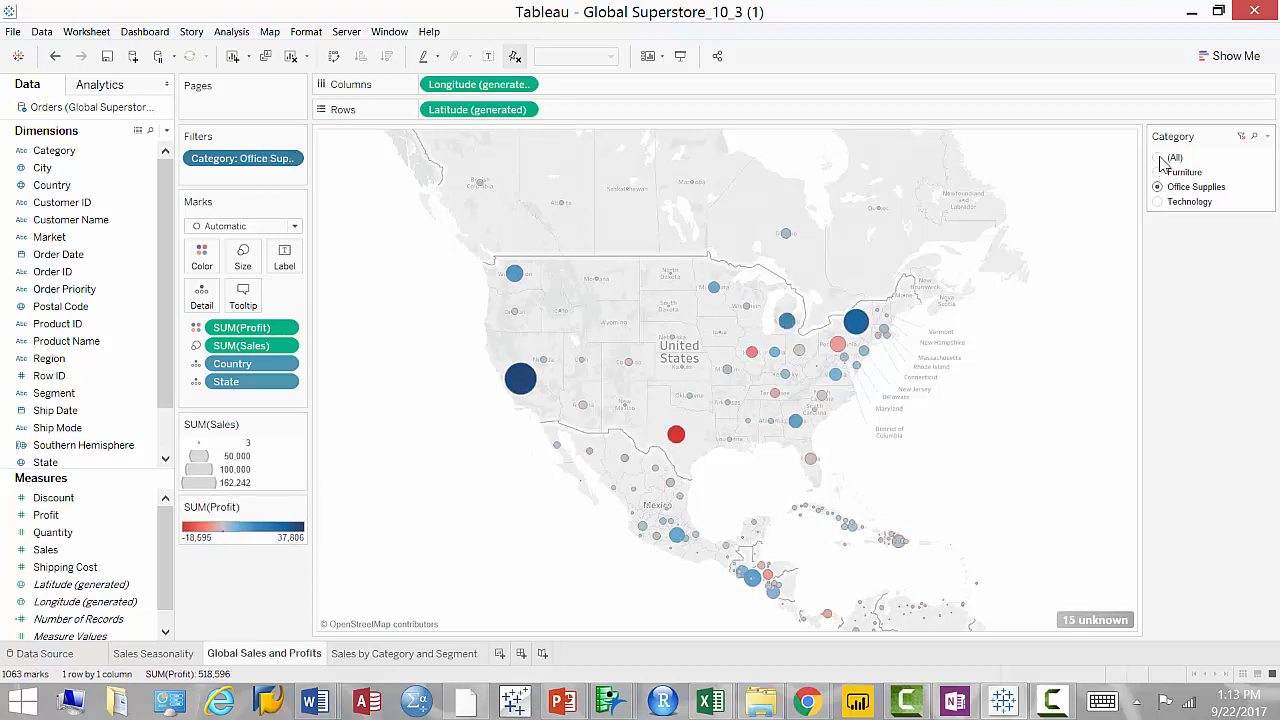
pyautogui.click(1158, 158)
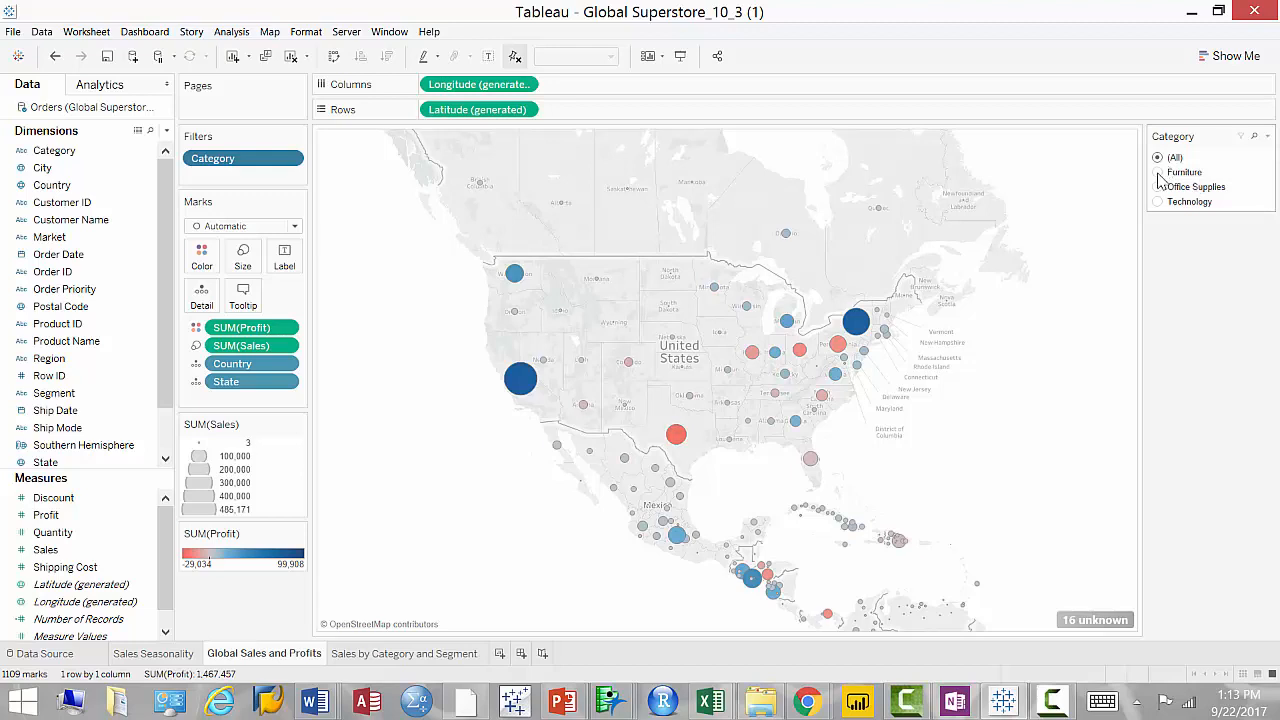
pyautogui.click(1159, 173)
pyautogui.click(1159, 187)
pyautogui.click(1159, 202)
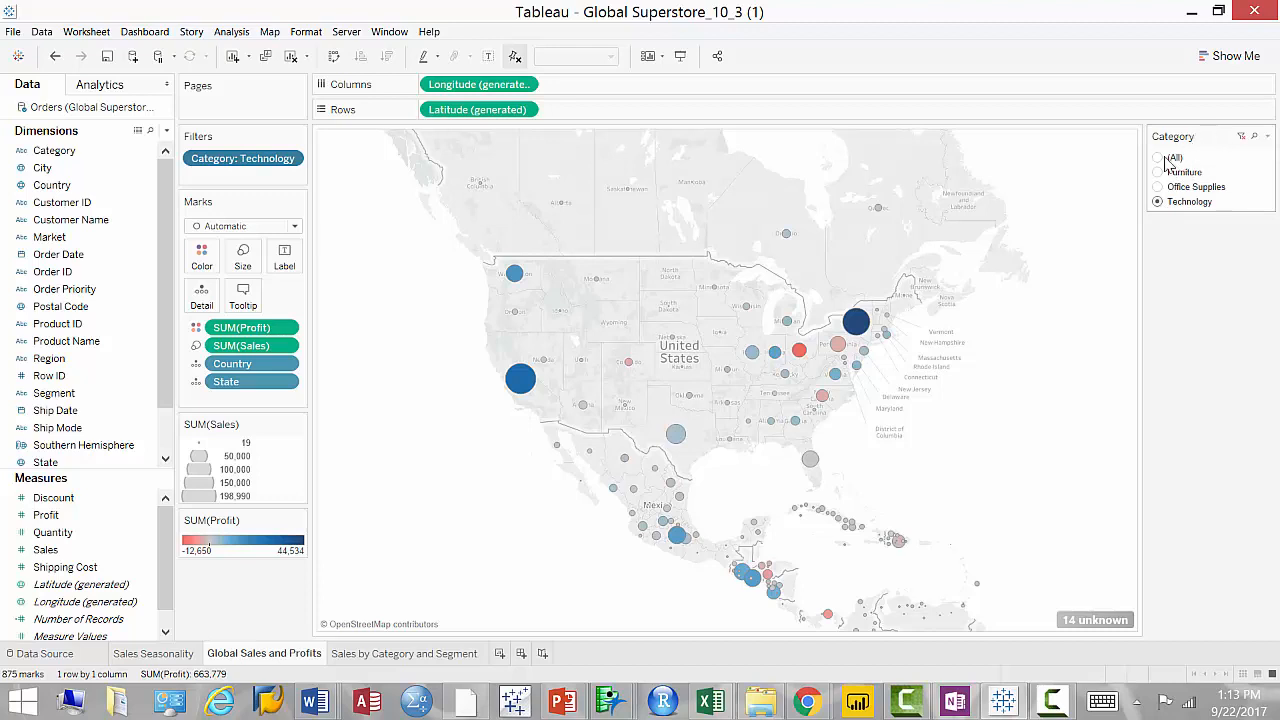
pyautogui.click(290, 159)
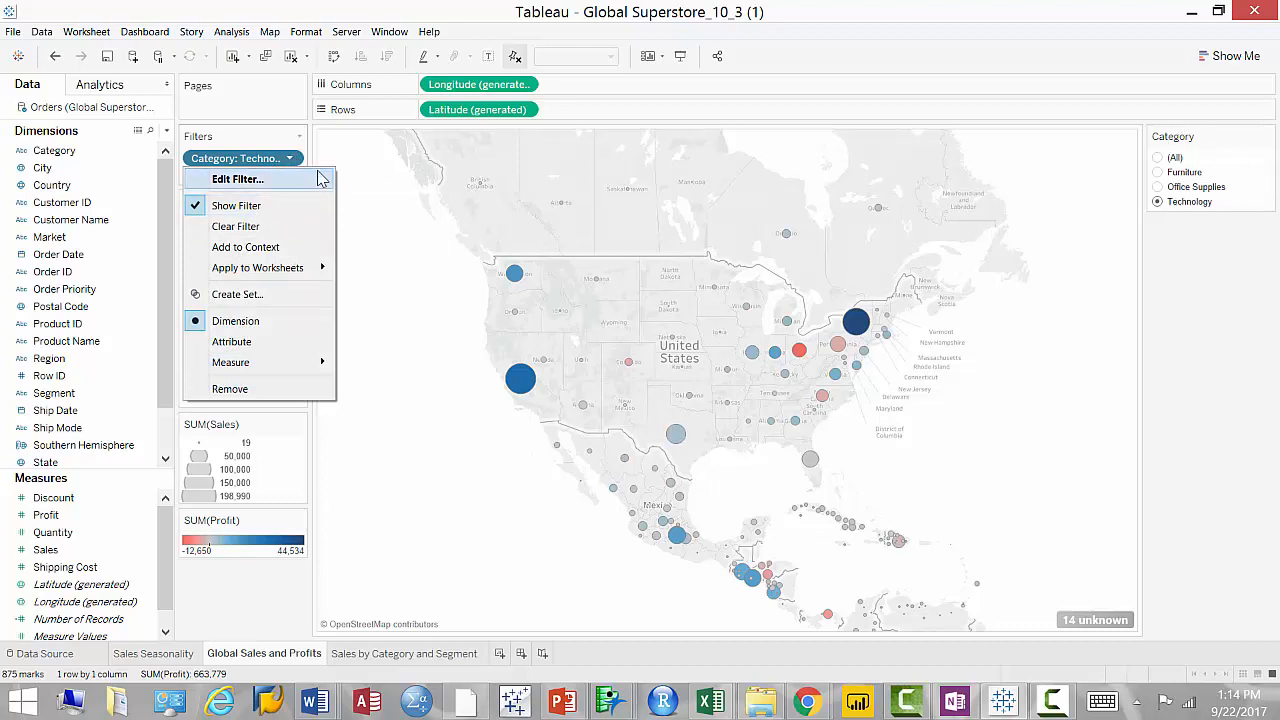
pyautogui.click(282, 140)
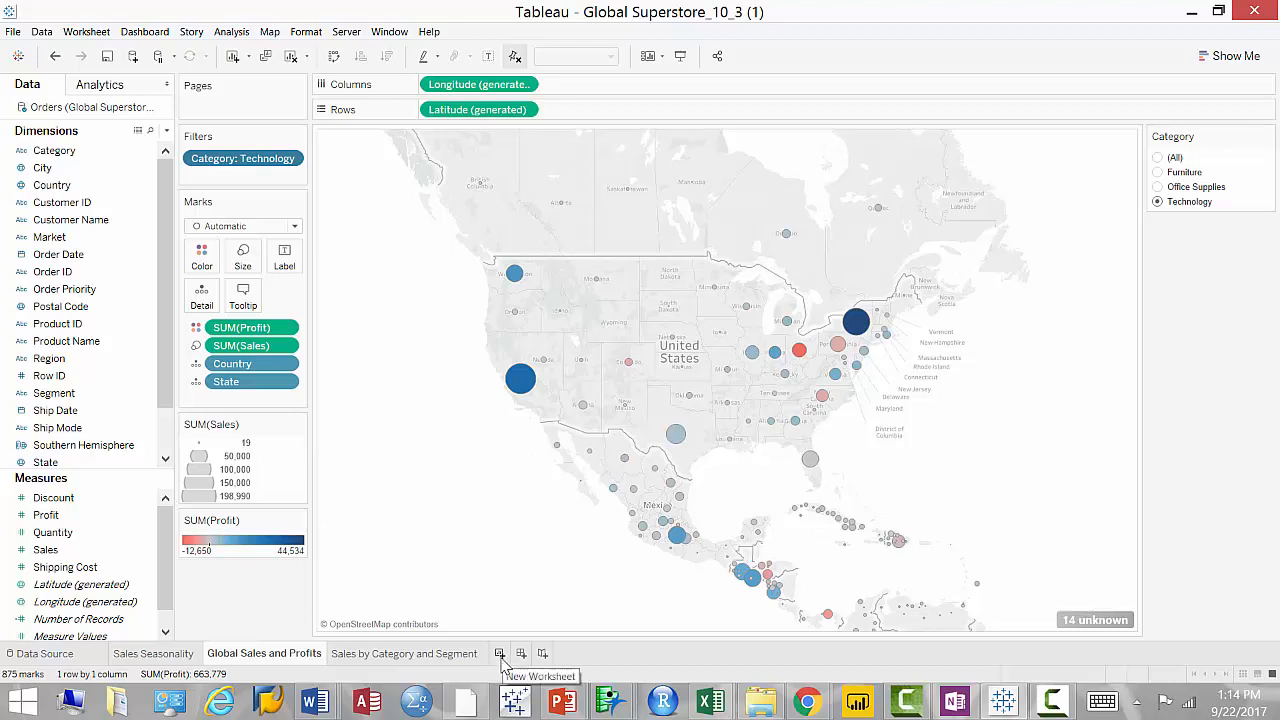
# Create a new worksheet showing Sales bars by Category, with Sales on Columns and Category on Rows
pyautogui.click(500, 653)
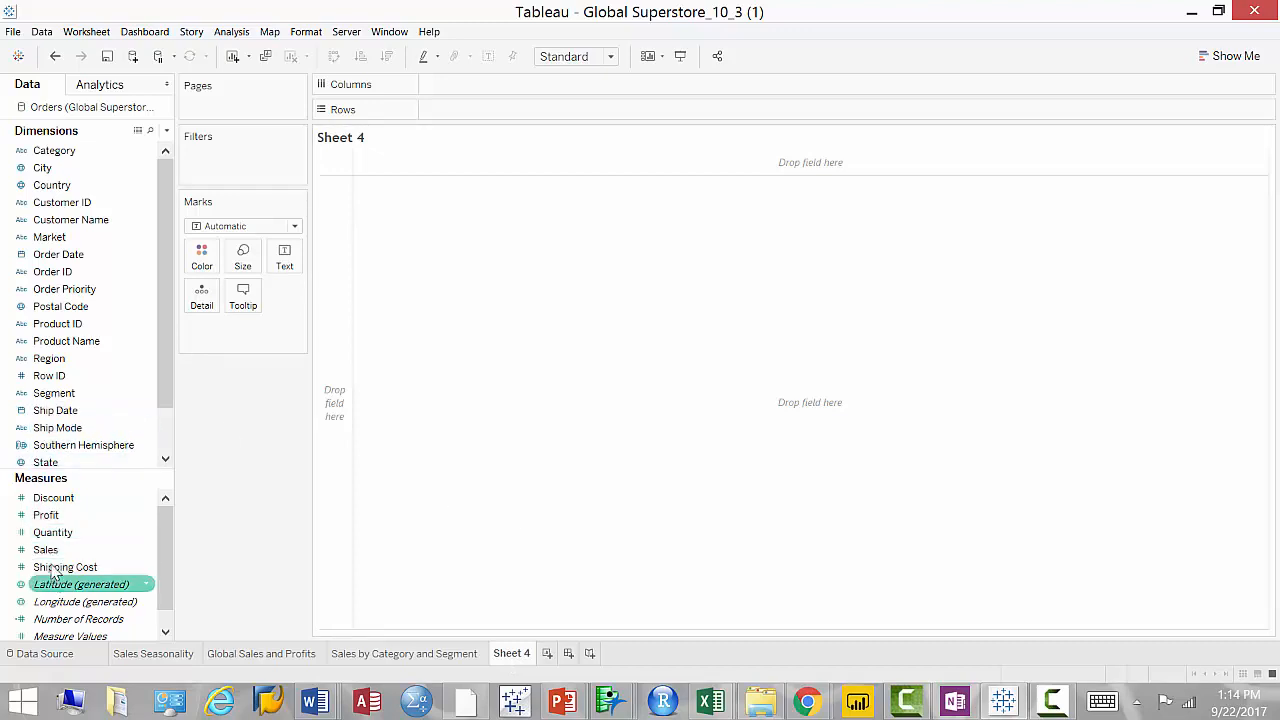
pyautogui.moveTo(50, 551); pyautogui.dragTo(491, 100)
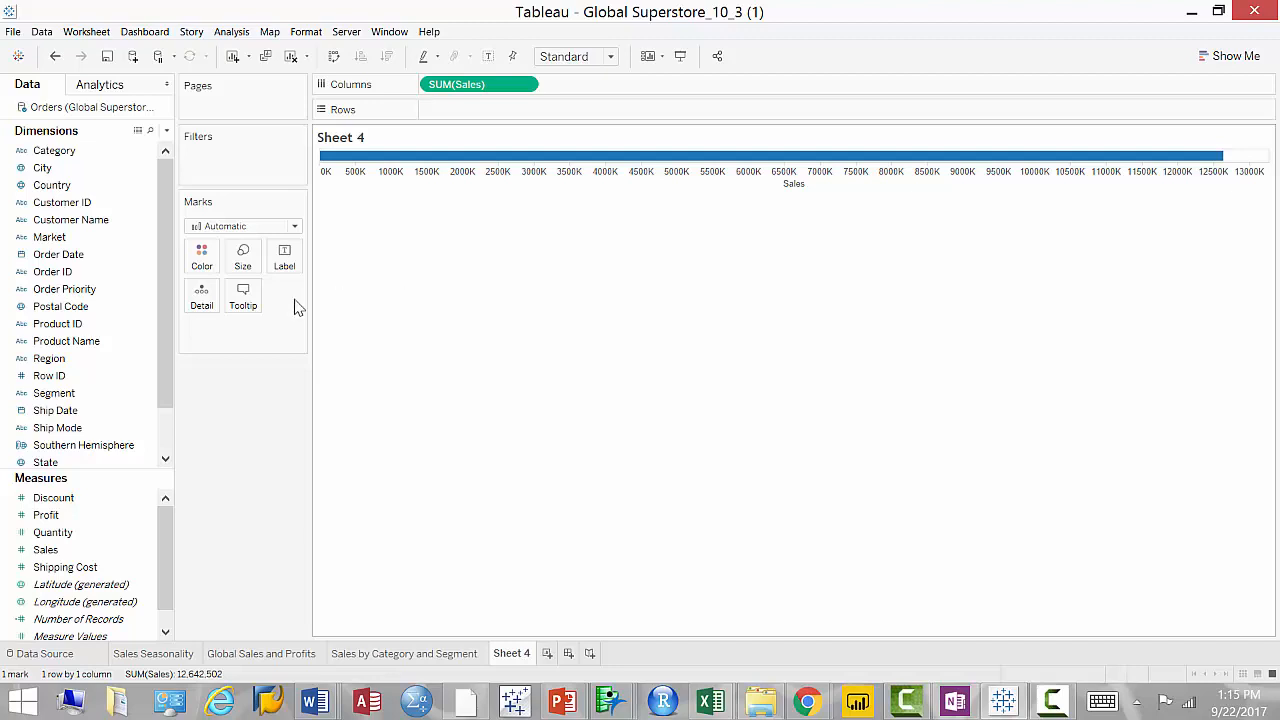
pyautogui.click(63, 152)
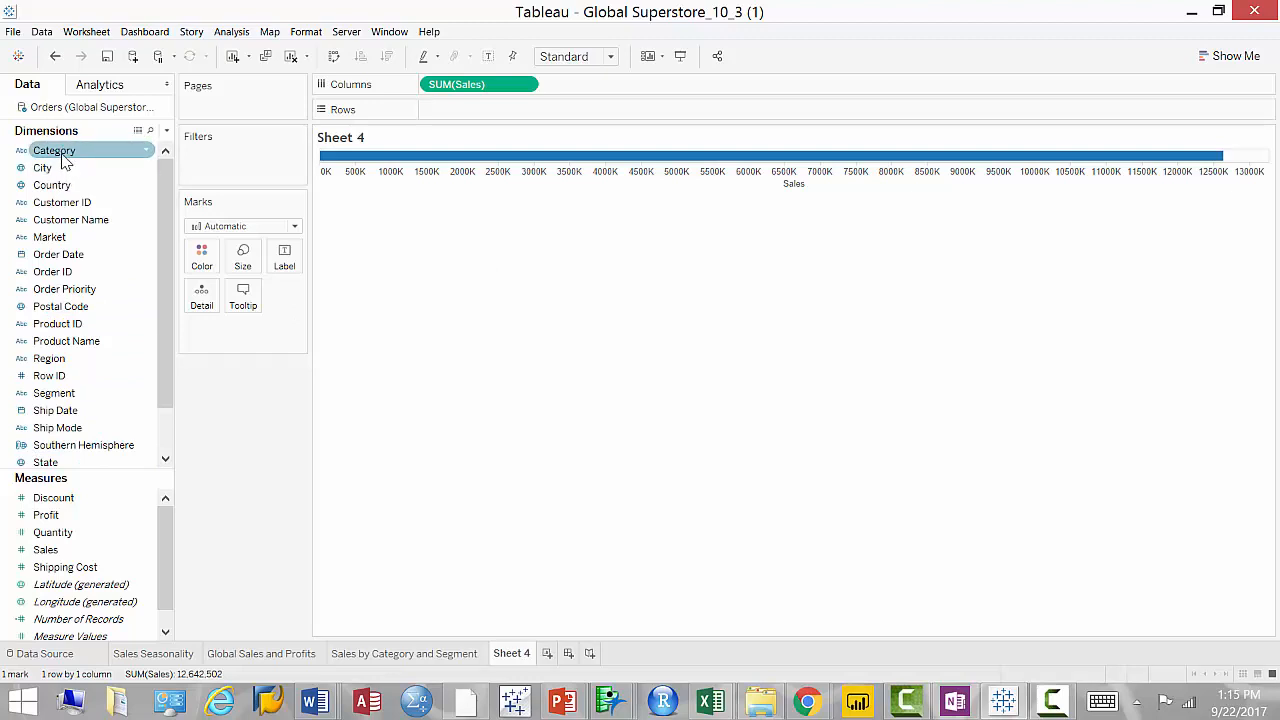
pyautogui.moveTo(62, 157); pyautogui.dragTo(451, 122)
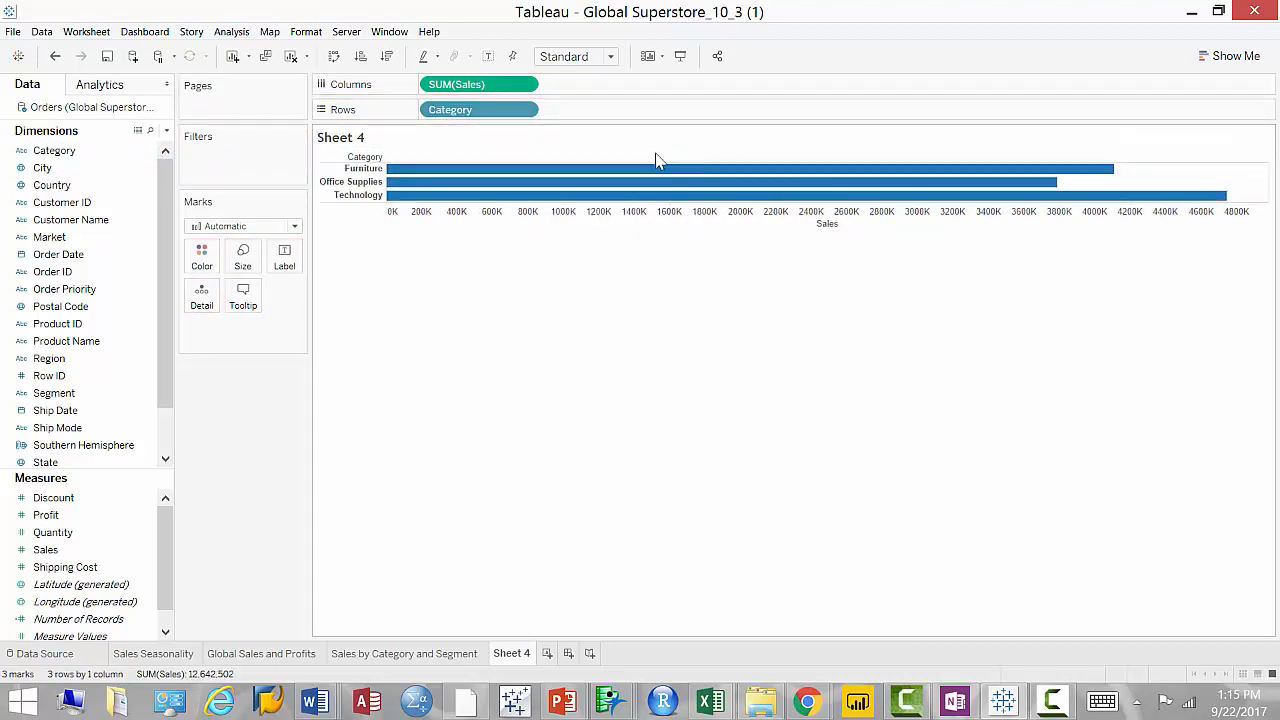
# Cycle the category bars through descending, ascending and default order by Sales, finishing with them sorted ascending
pyautogui.moveTo(685, 180)
pyautogui.click(846, 225)
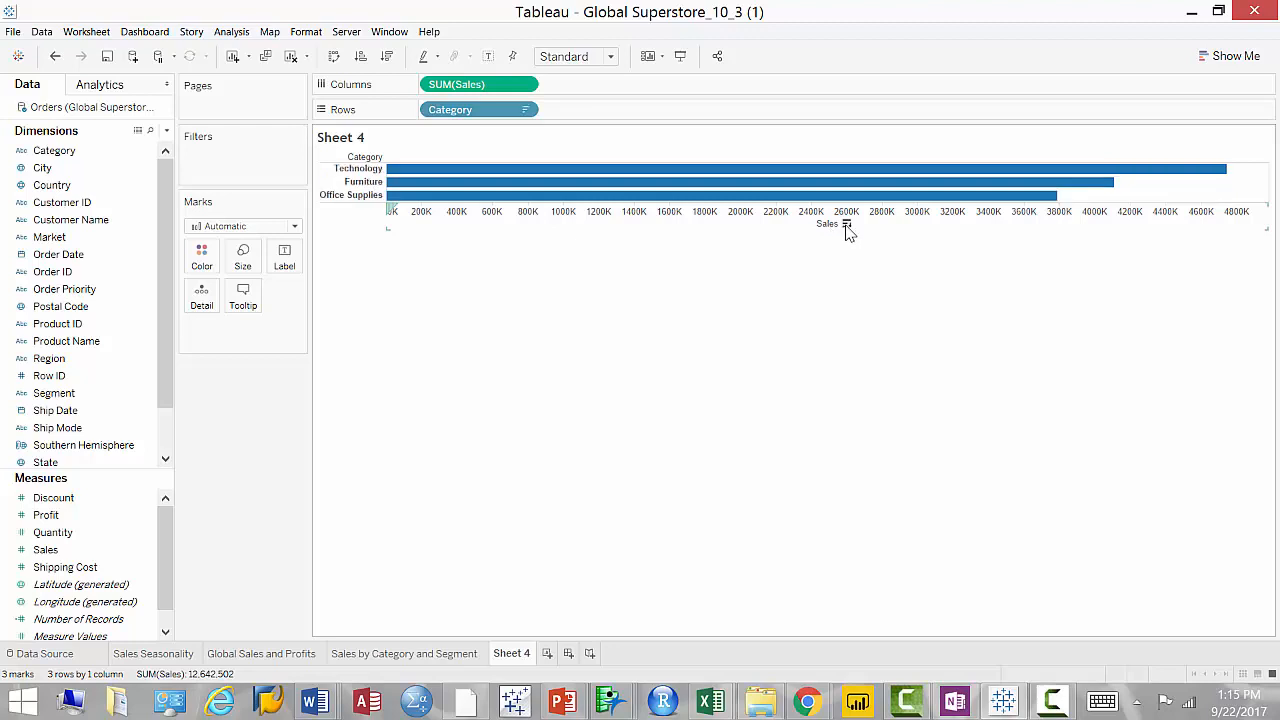
pyautogui.click(846, 225)
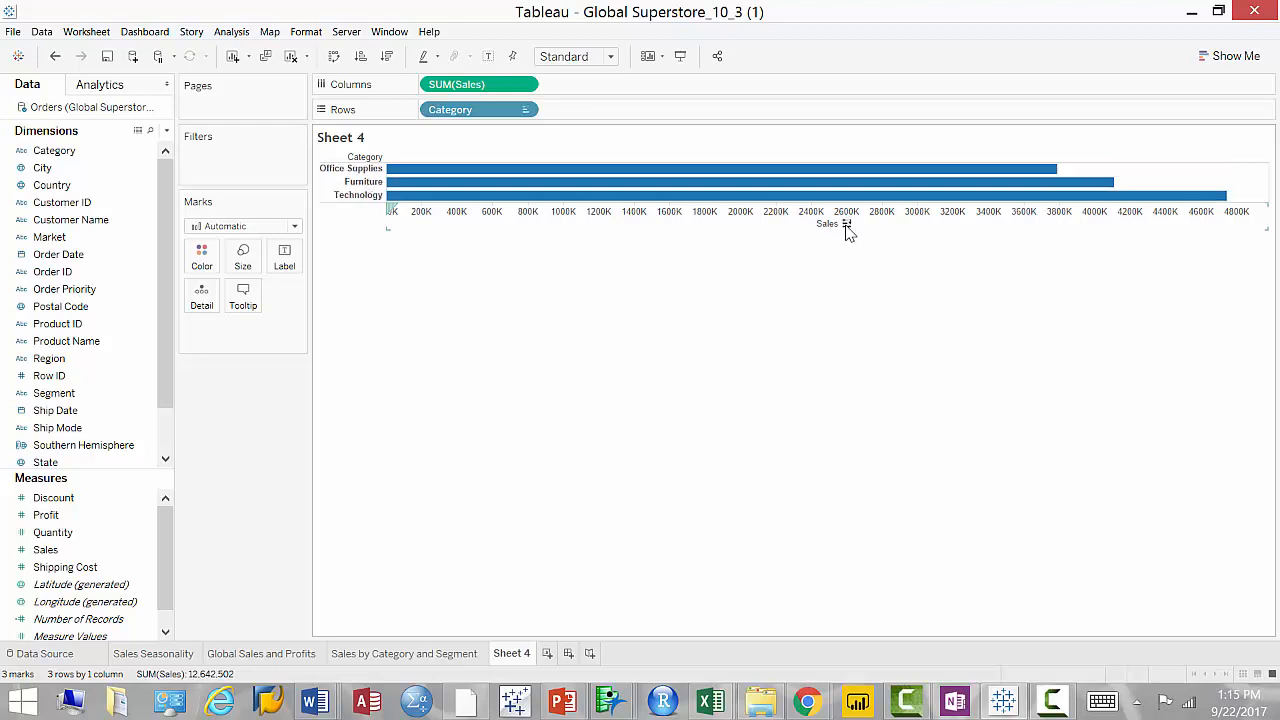
pyautogui.click(846, 225)
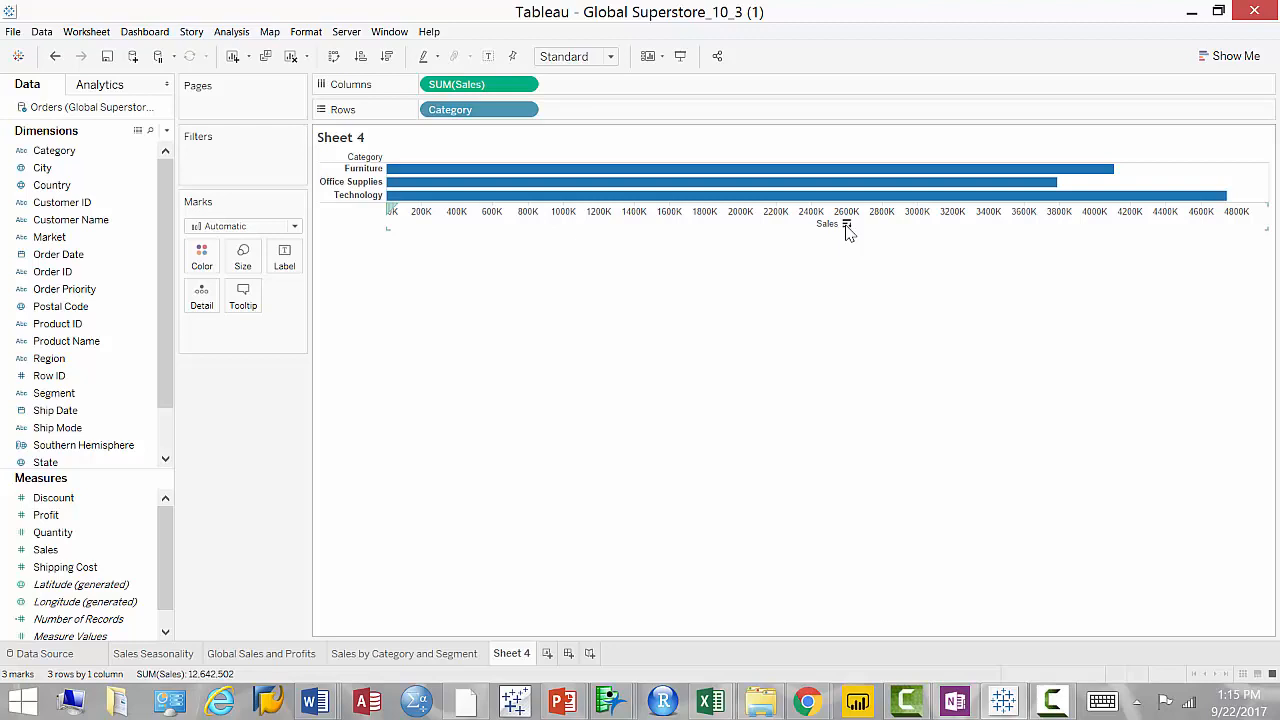
pyautogui.click(846, 225)
pyautogui.click(846, 225)
pyautogui.click(846, 225)
pyautogui.click(847, 228)
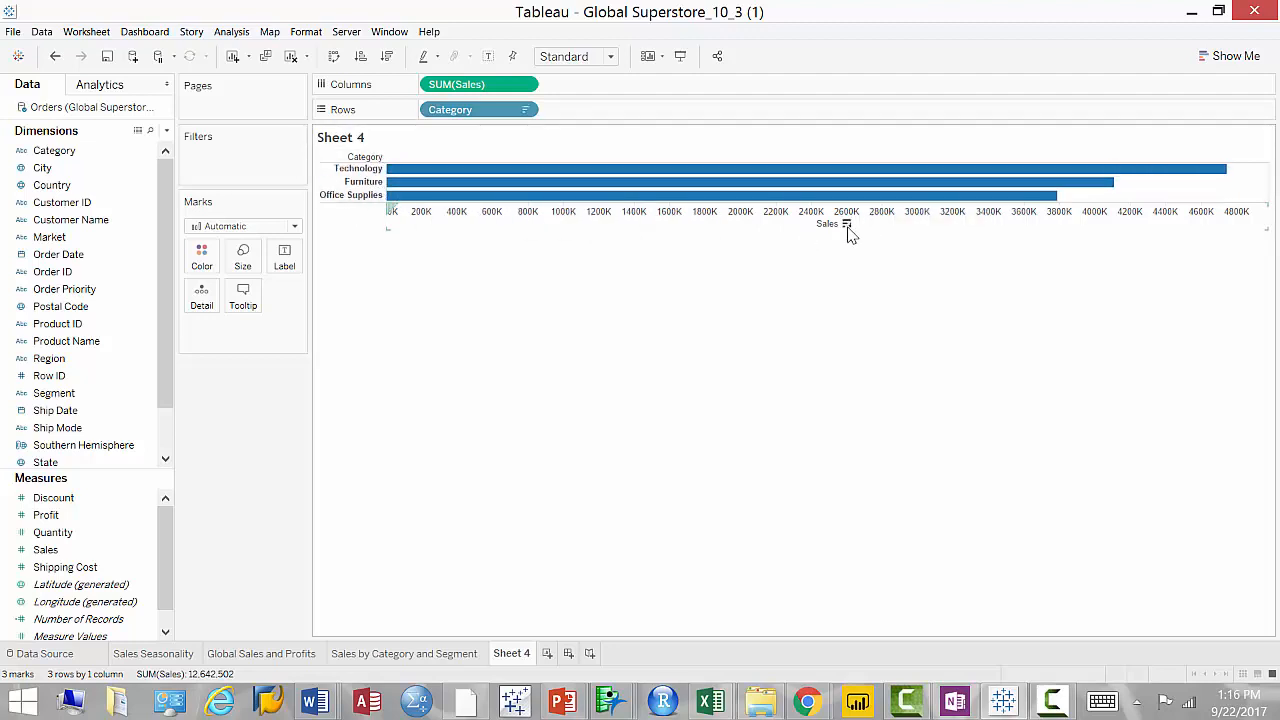
pyautogui.click(847, 226)
pyautogui.click(847, 225)
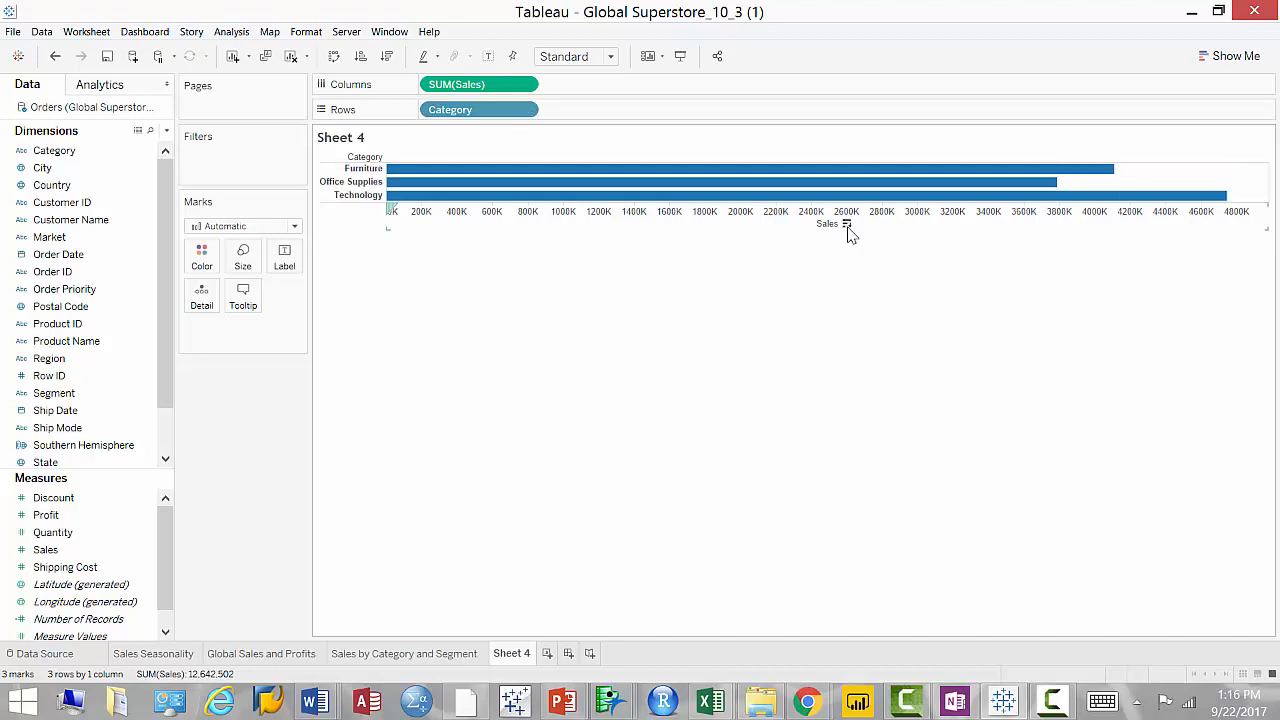
pyautogui.click(847, 226)
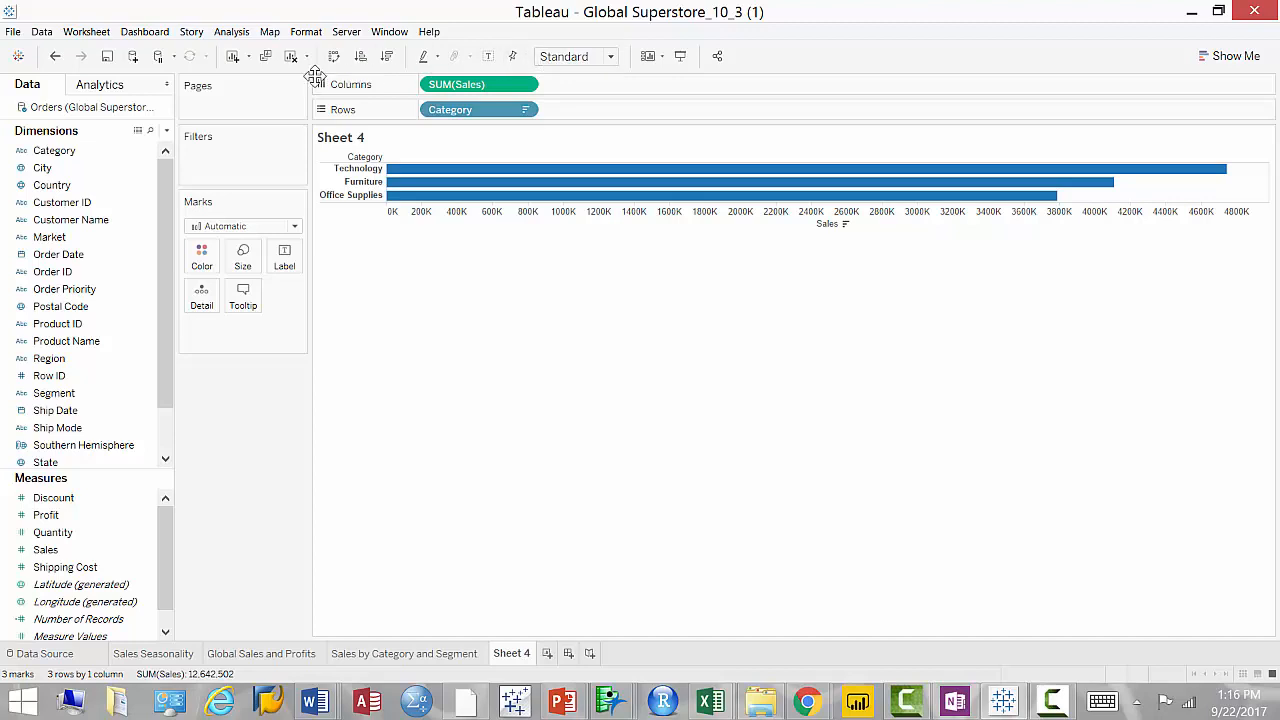
pyautogui.click(362, 60)
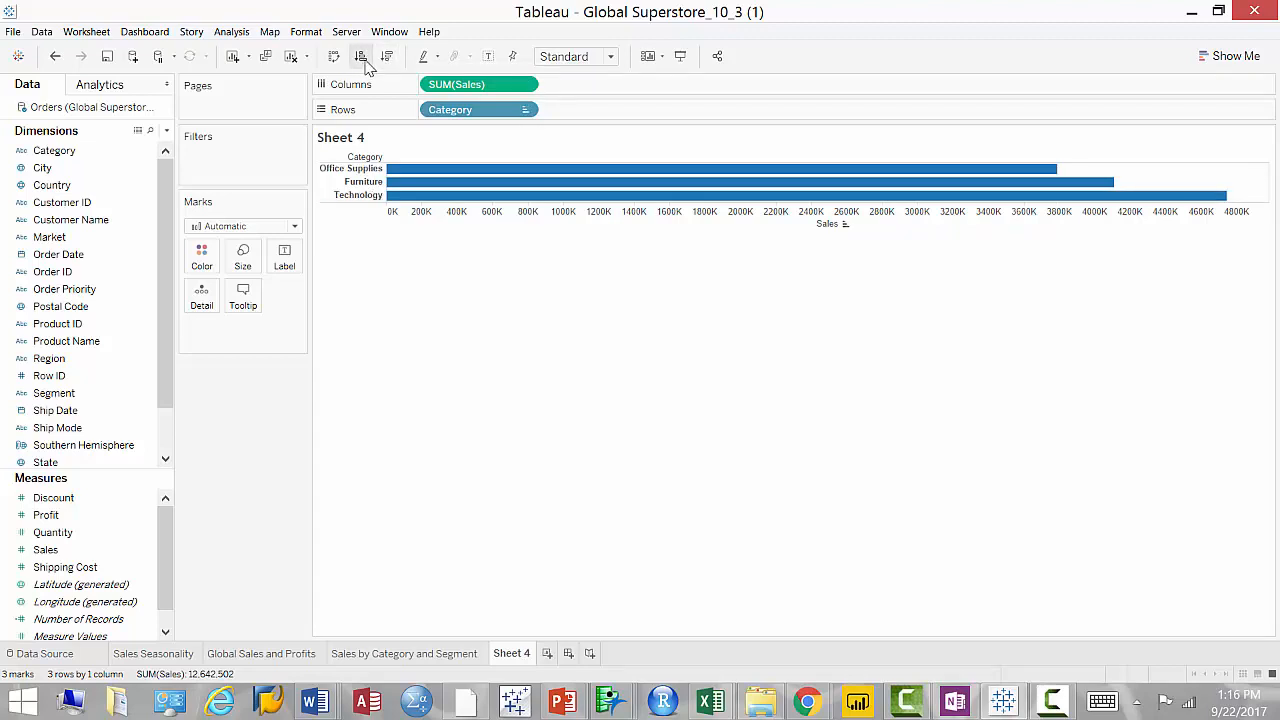
# Sort the category bars in descending order by Sales
pyautogui.click(387, 57)
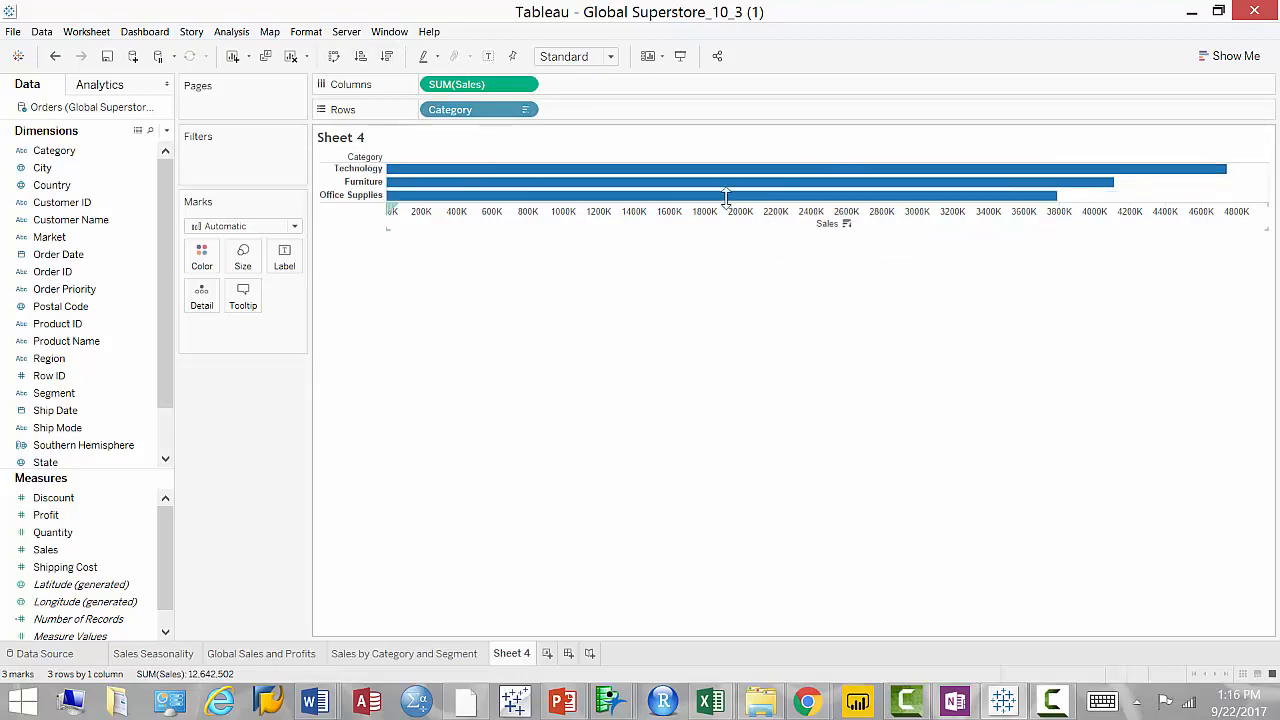
pyautogui.moveTo(730, 205)
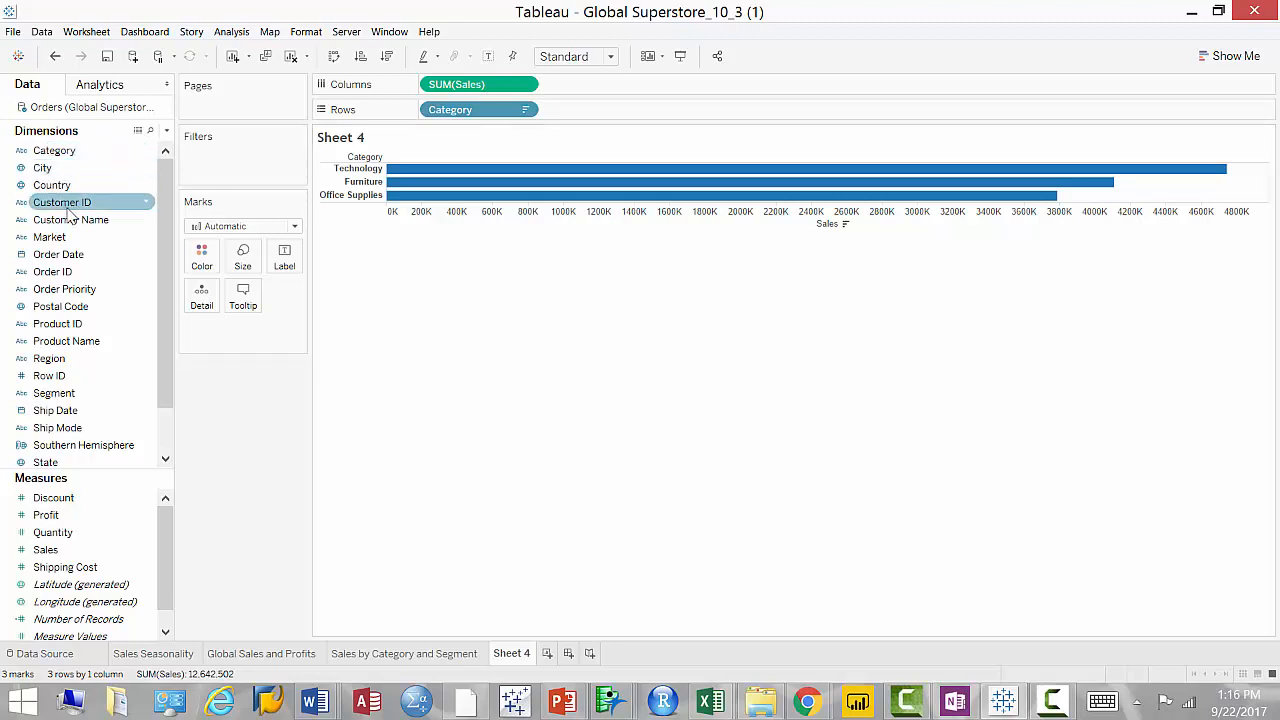
pyautogui.moveTo(408, 198)
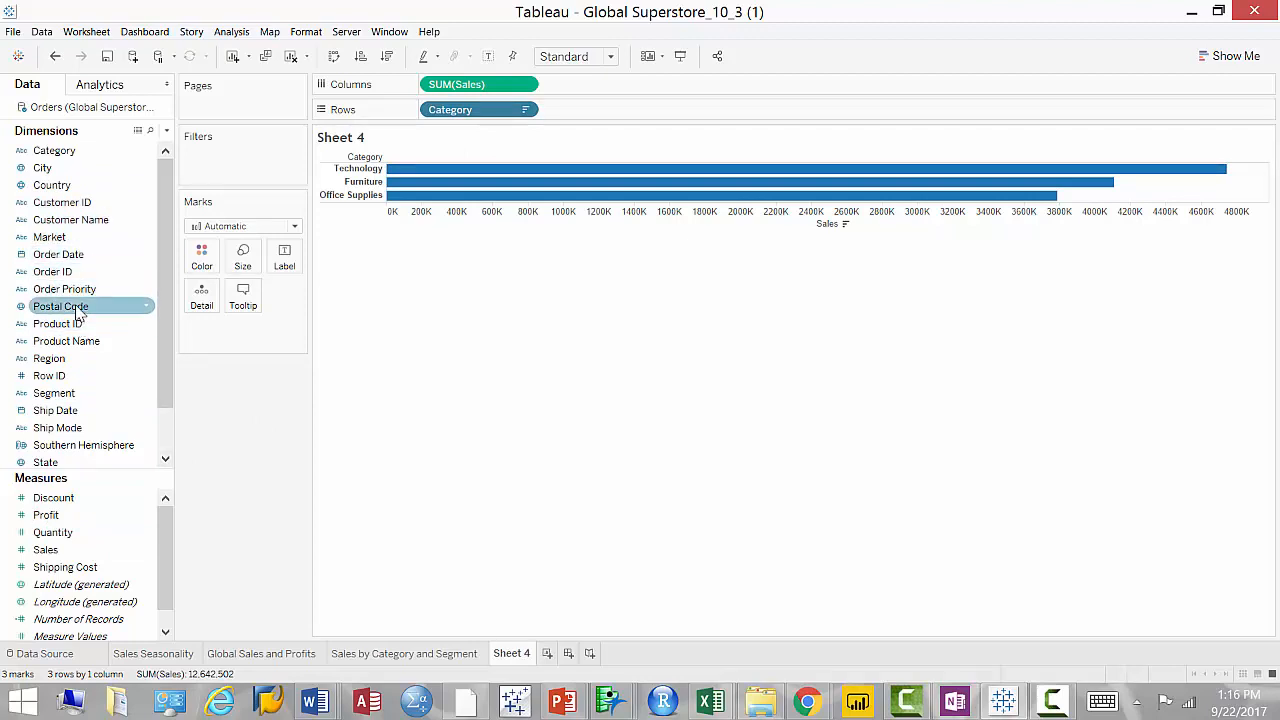
# Add Order Date to Columns with Sales on Rows, and expand its year, quarter and month levels
pyautogui.moveTo(77, 254); pyautogui.dragTo(584, 108)
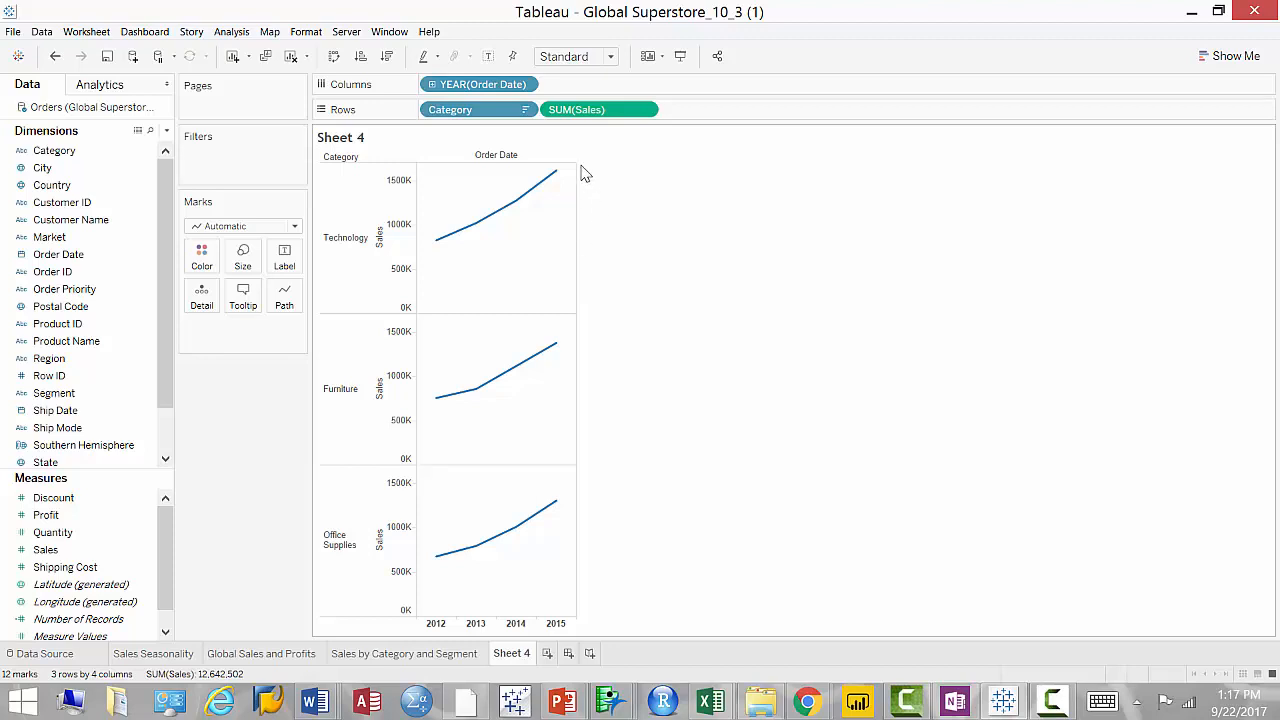
pyautogui.click(432, 85)
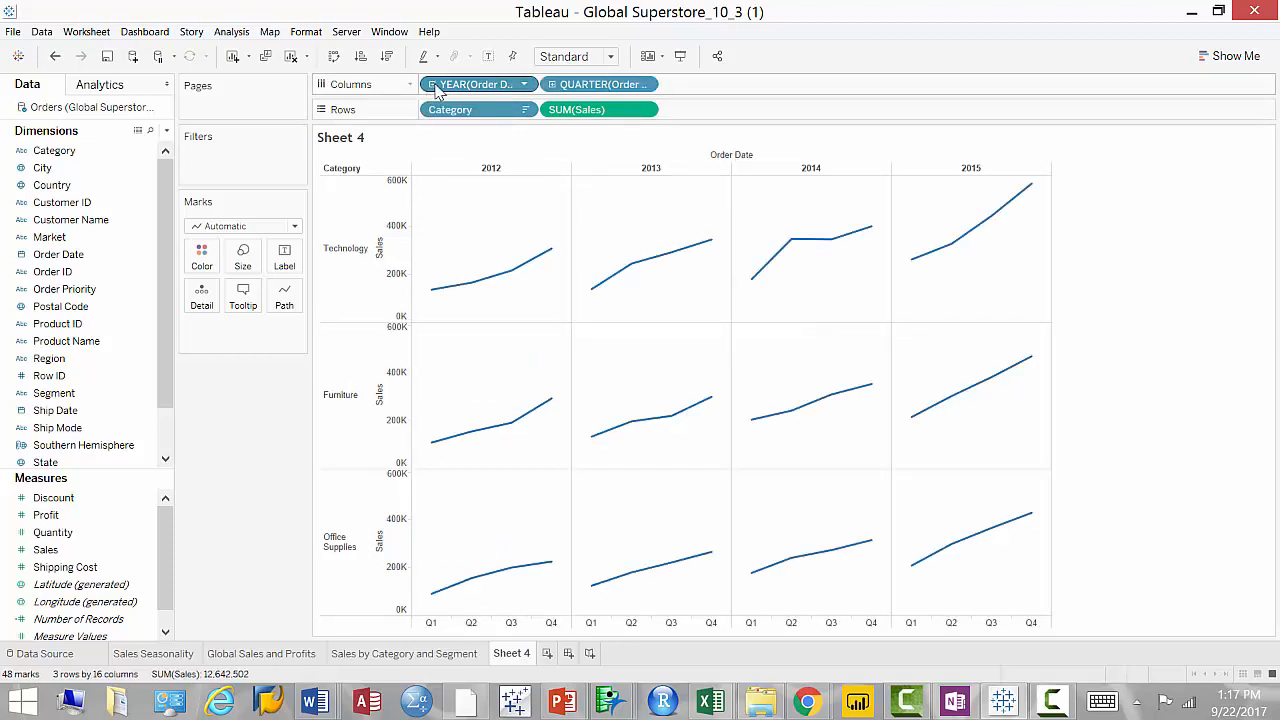
pyautogui.click(551, 85)
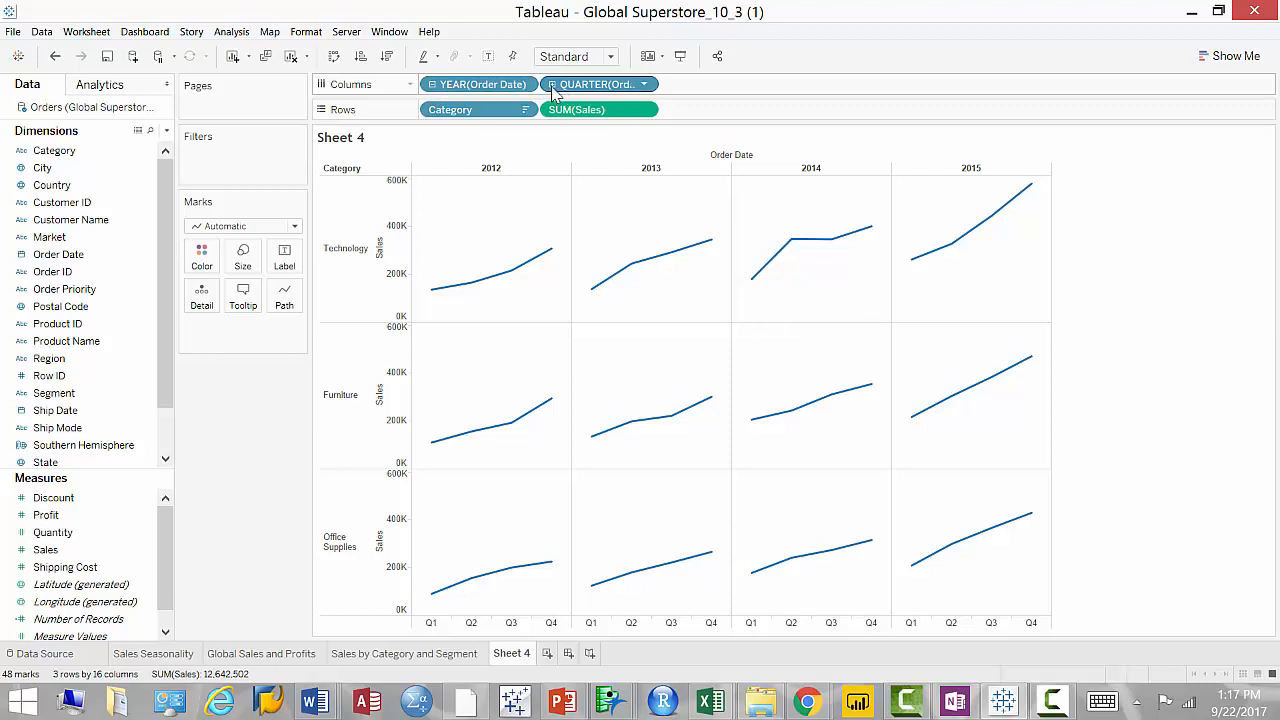
pyautogui.click(671, 85)
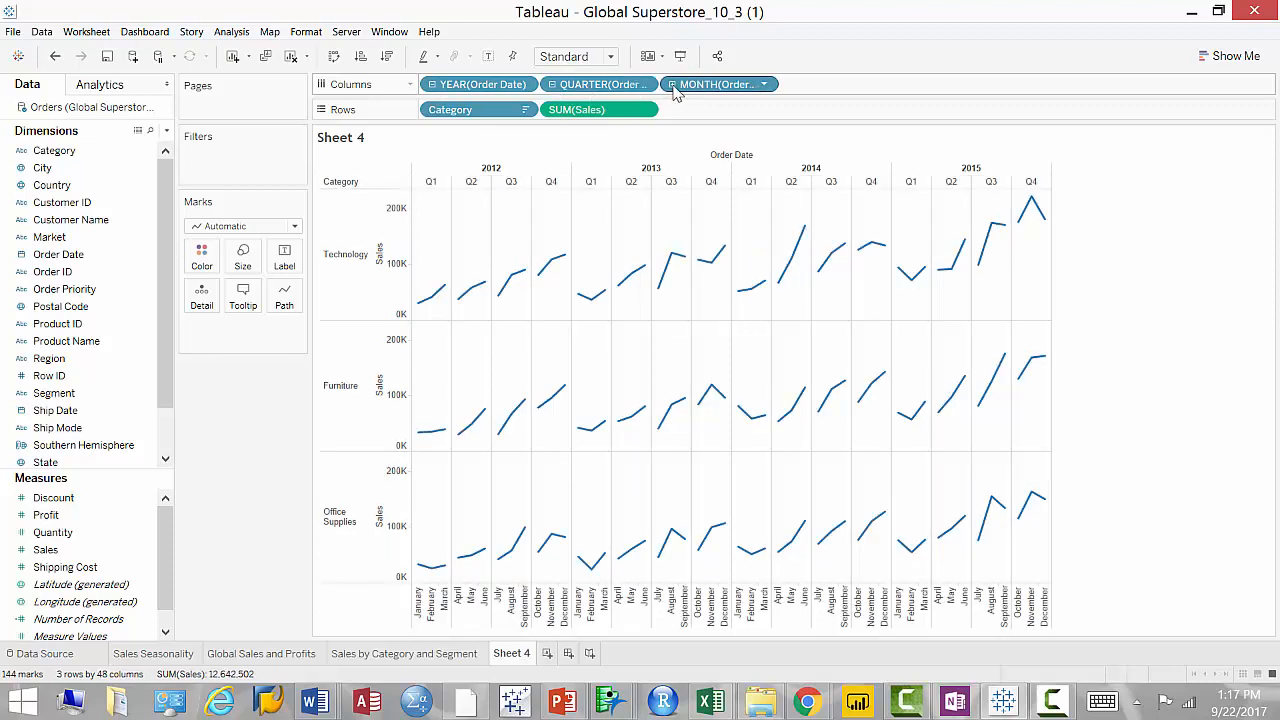
# Collapse the Order Date levels and take the date off the sheet, returning Sales to Columns
pyautogui.click(433, 85)
pyautogui.moveTo(468, 88); pyautogui.dragTo(272, 398)
pyautogui.moveTo(583, 112); pyautogui.dragTo(518, 85)
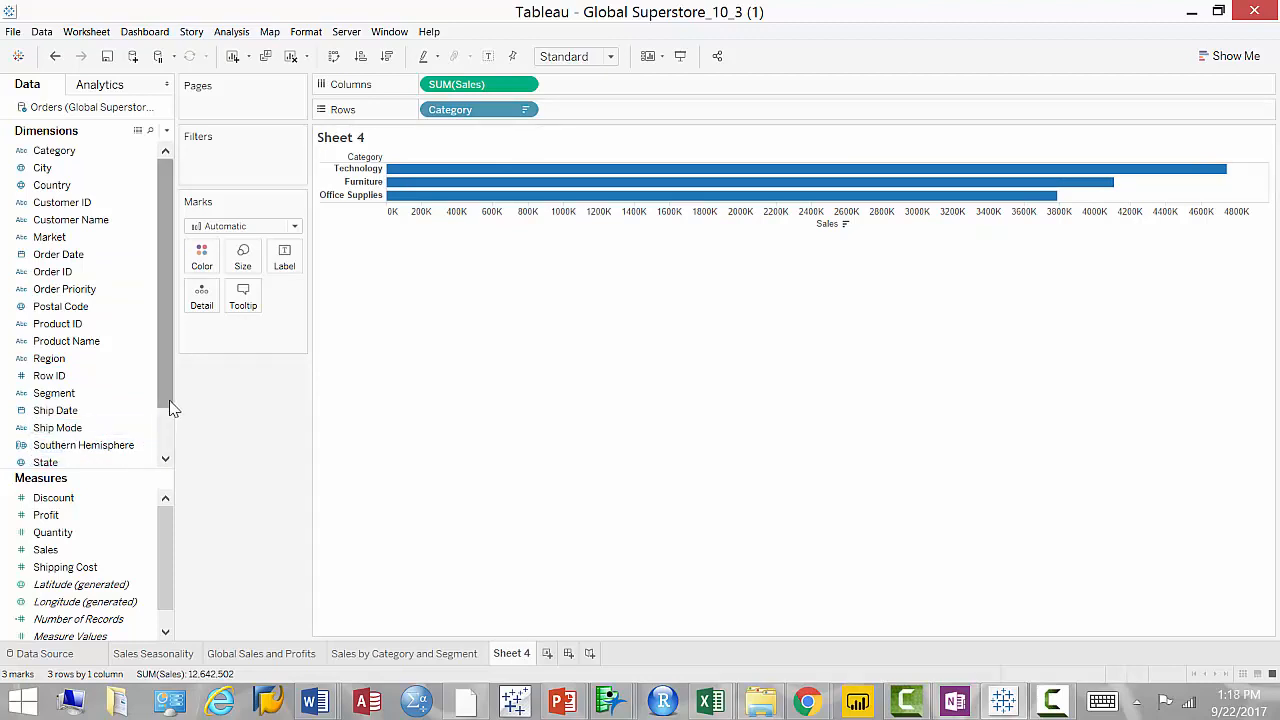
# Combine Sub-Category with Category in the Dimensions list to create a hierarchy named Products
pyautogui.scroll(-2, 171, 420)
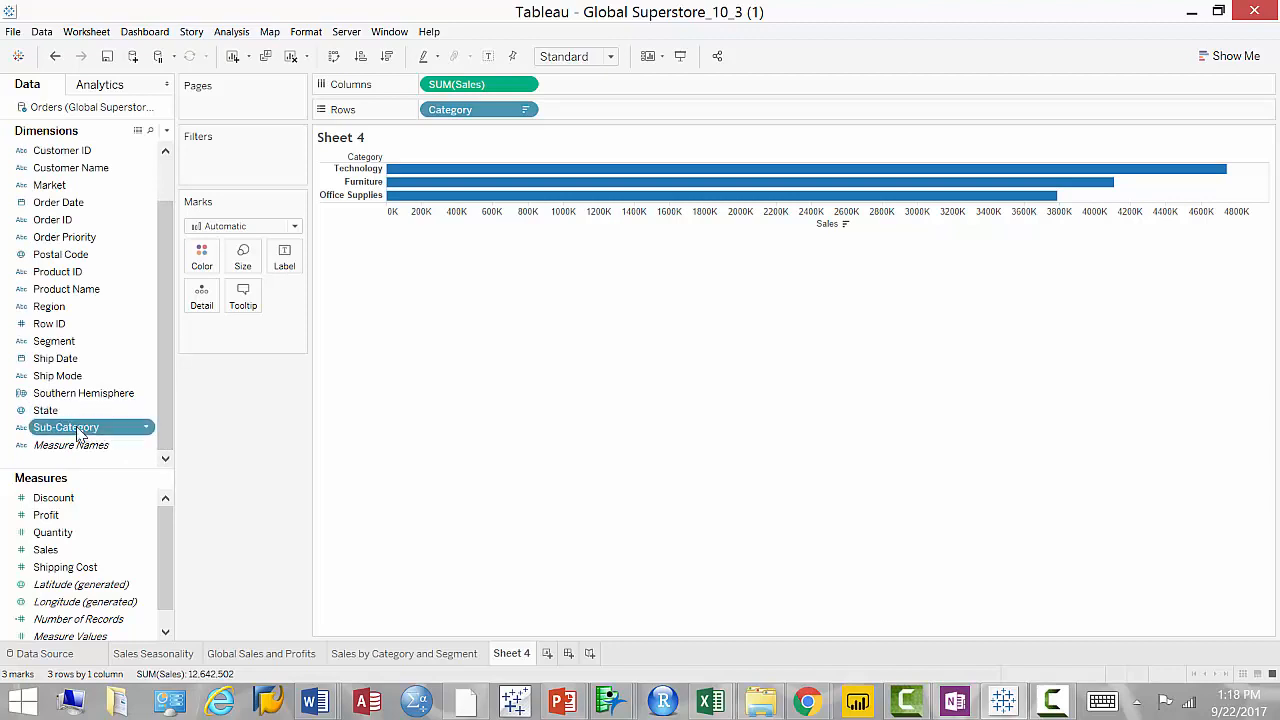
pyautogui.moveTo(80, 428); pyautogui.dragTo(82, 150)
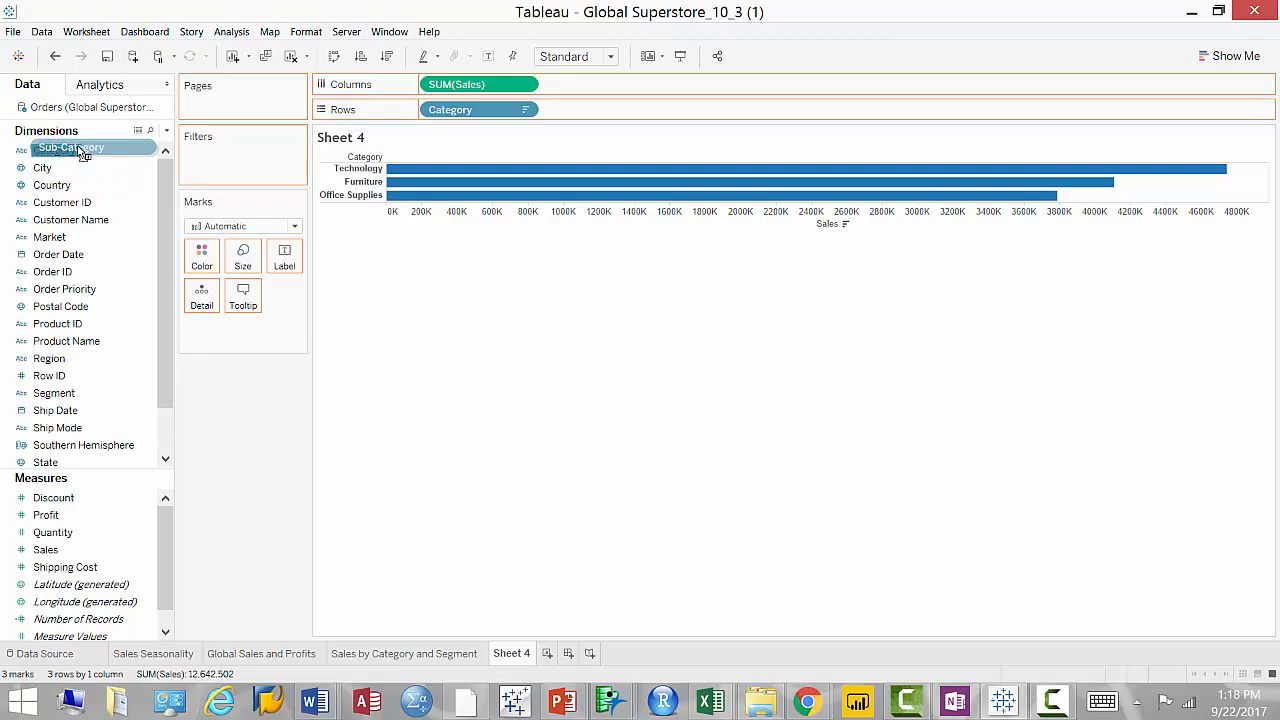
pyautogui.moveTo(82, 152); pyautogui.dragTo(80, 154)
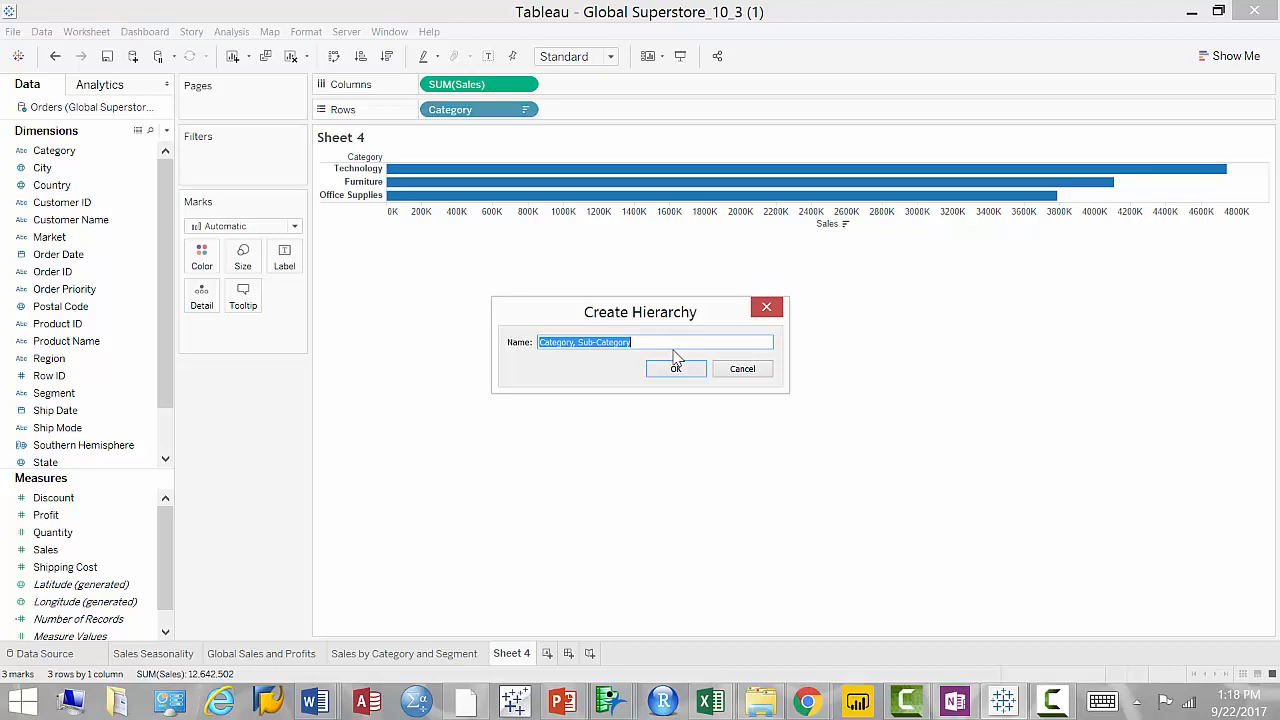
pyautogui.write('Products')
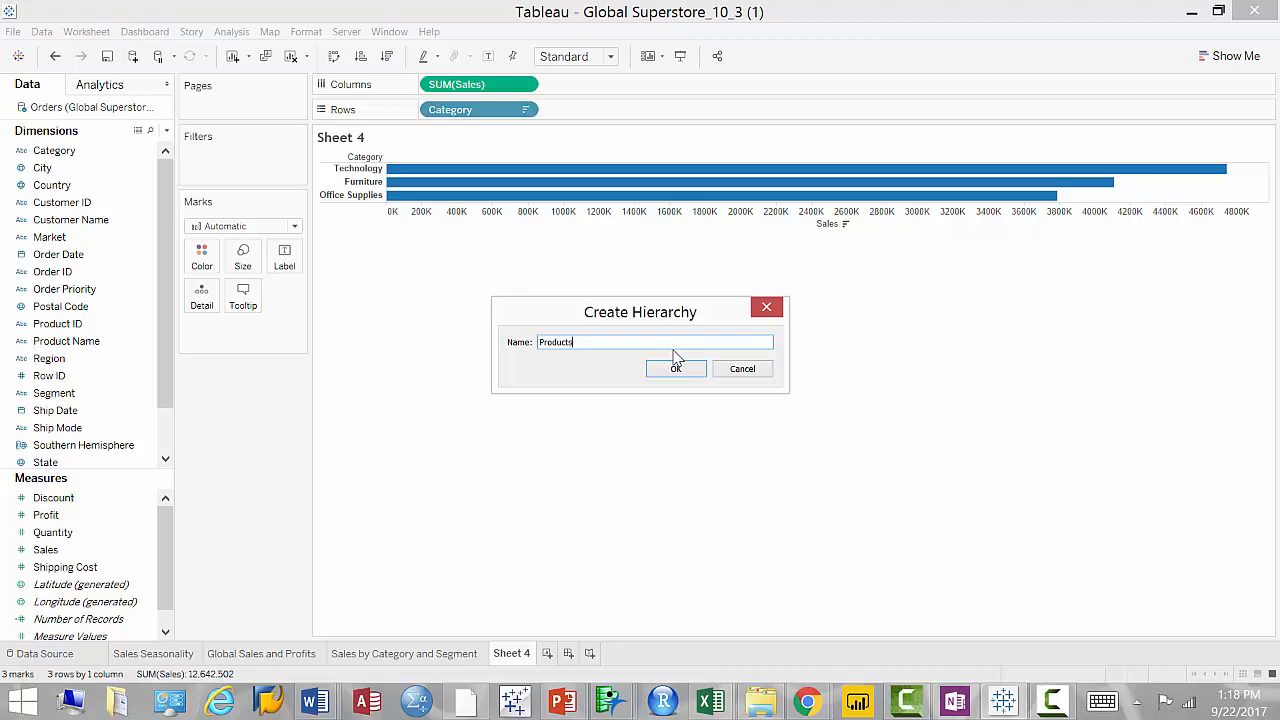
pyautogui.click(690, 370)
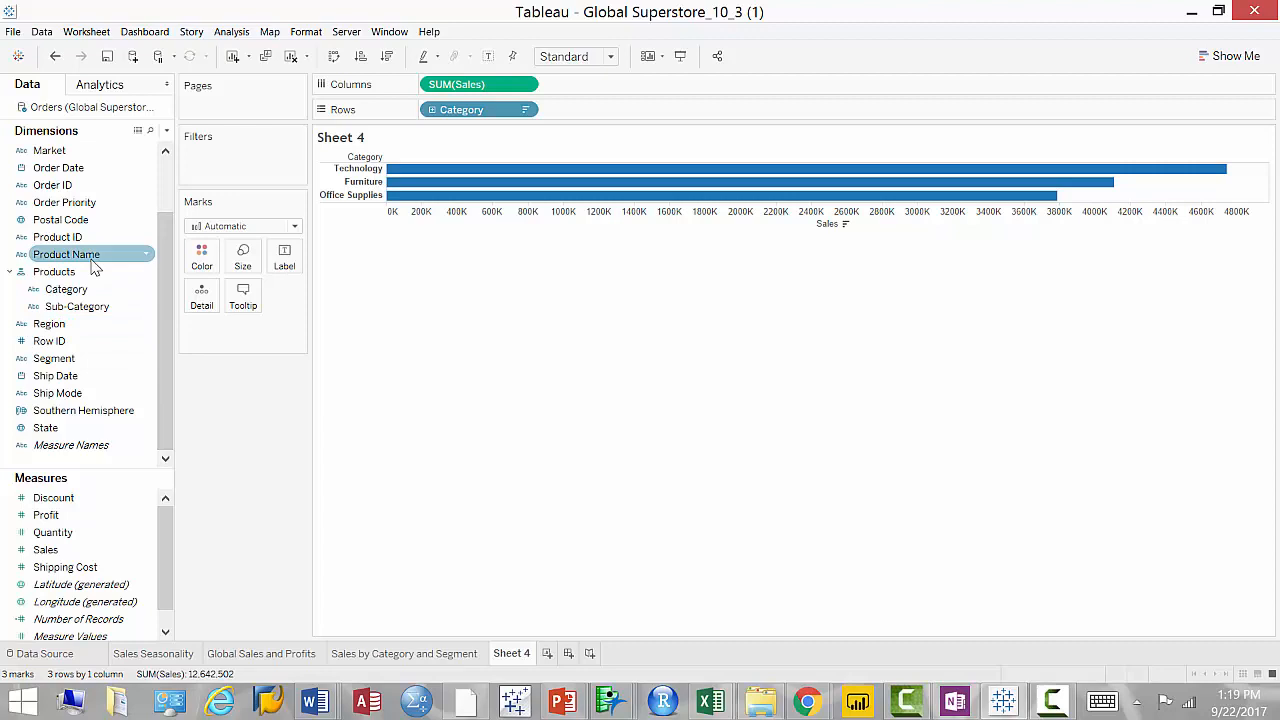
# Add Product Name below Sub-Category in the Products hierarchy, then collapse and re-expand the hierarchy
pyautogui.moveTo(93, 265); pyautogui.dragTo(94, 309)
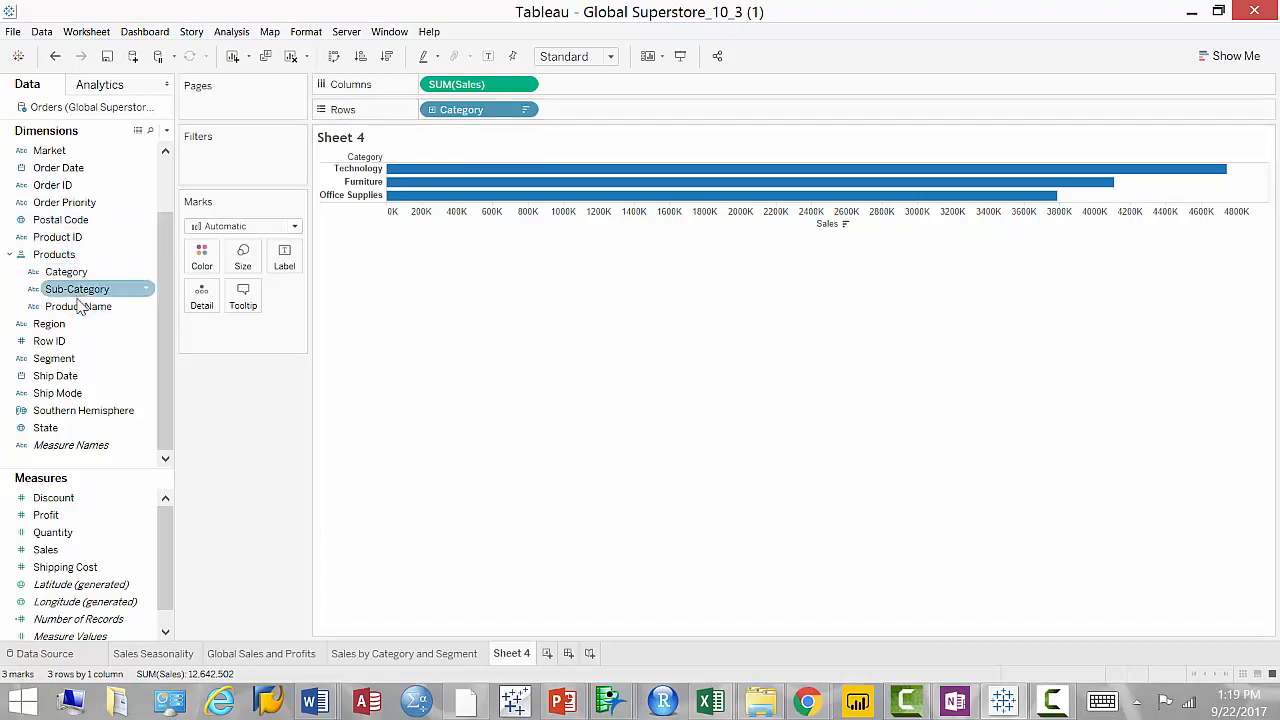
pyautogui.moveTo(79, 311)
pyautogui.mouseDown()
pyautogui.moveTo(55, 133)
pyautogui.moveTo(95, 302)
pyautogui.mouseUp()
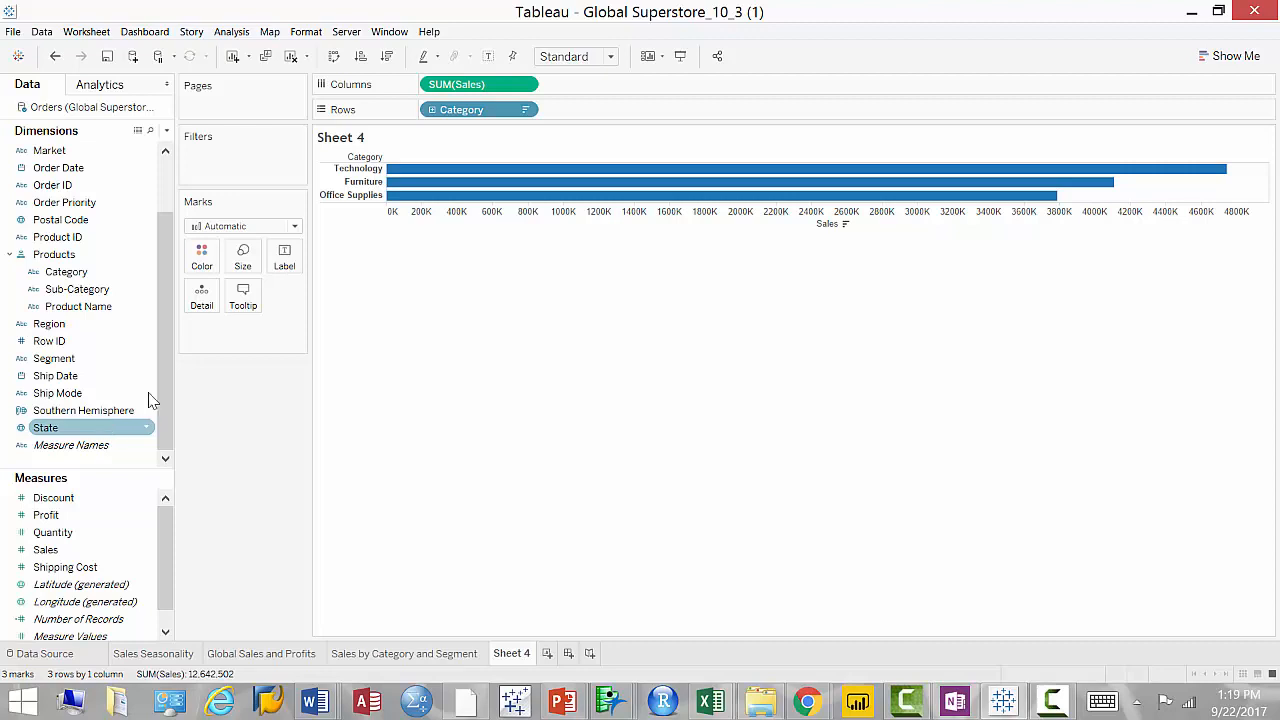
pyautogui.click(9, 256)
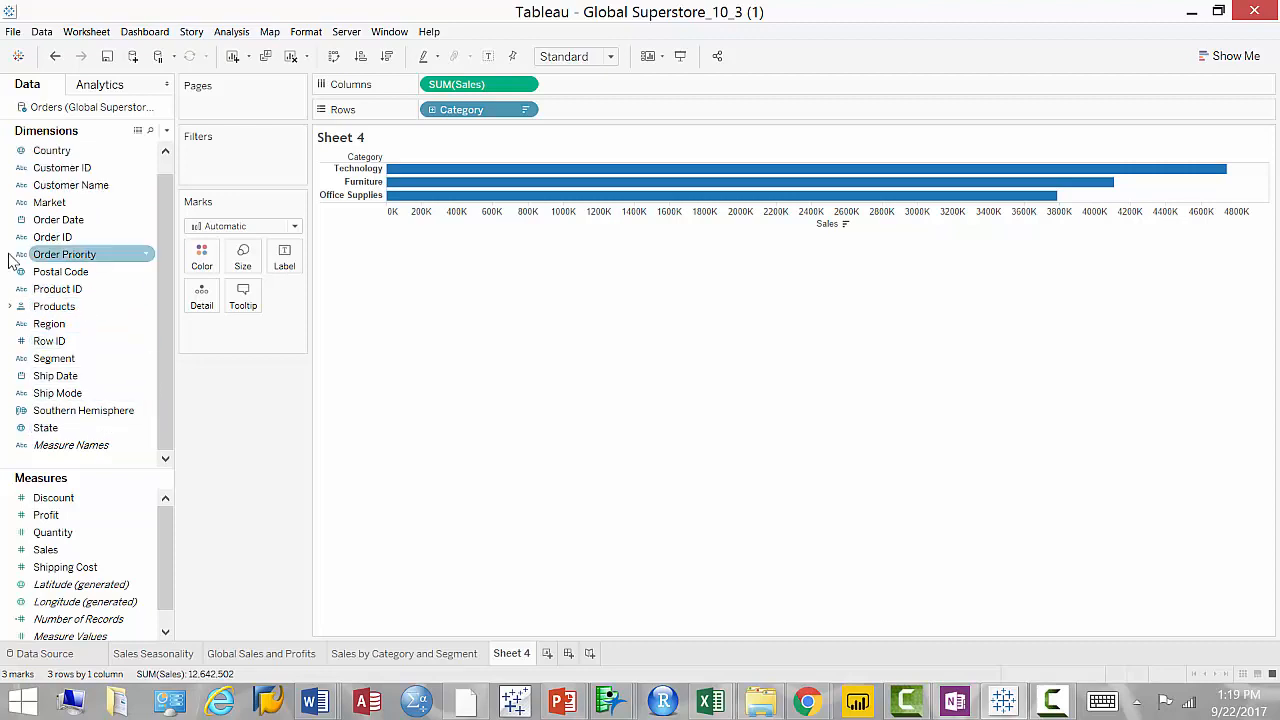
pyautogui.click(9, 307)
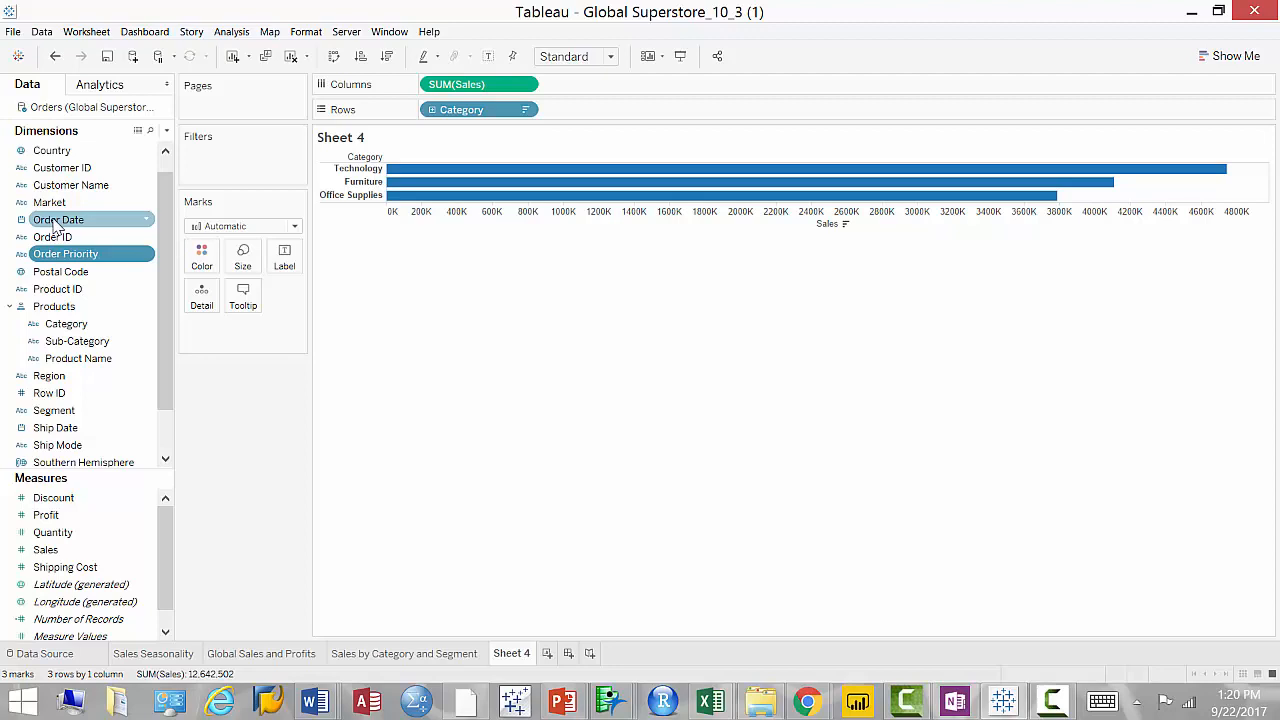
# Dismantle the Products hierarchy by removing Product Name, Sub-Category and Category from it
pyautogui.click(83, 360)
pyautogui.moveTo(83, 366); pyautogui.dragTo(110, 364)
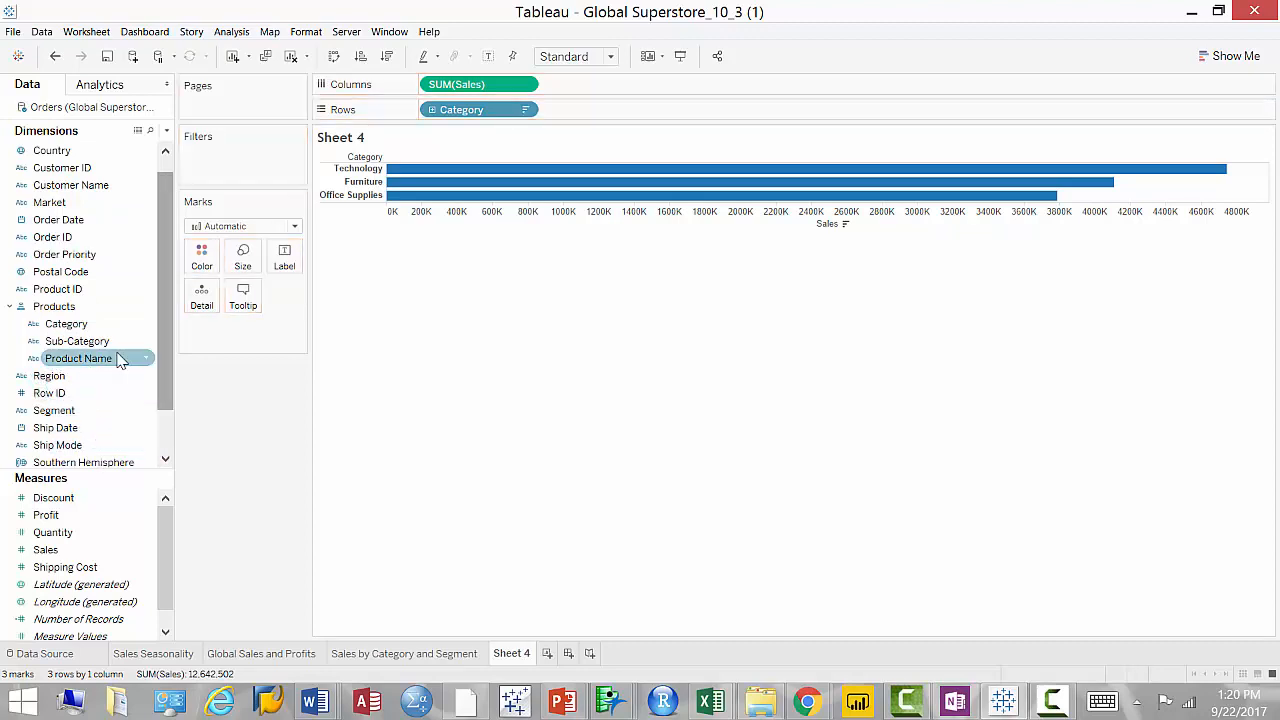
pyautogui.rightClick(151, 357)
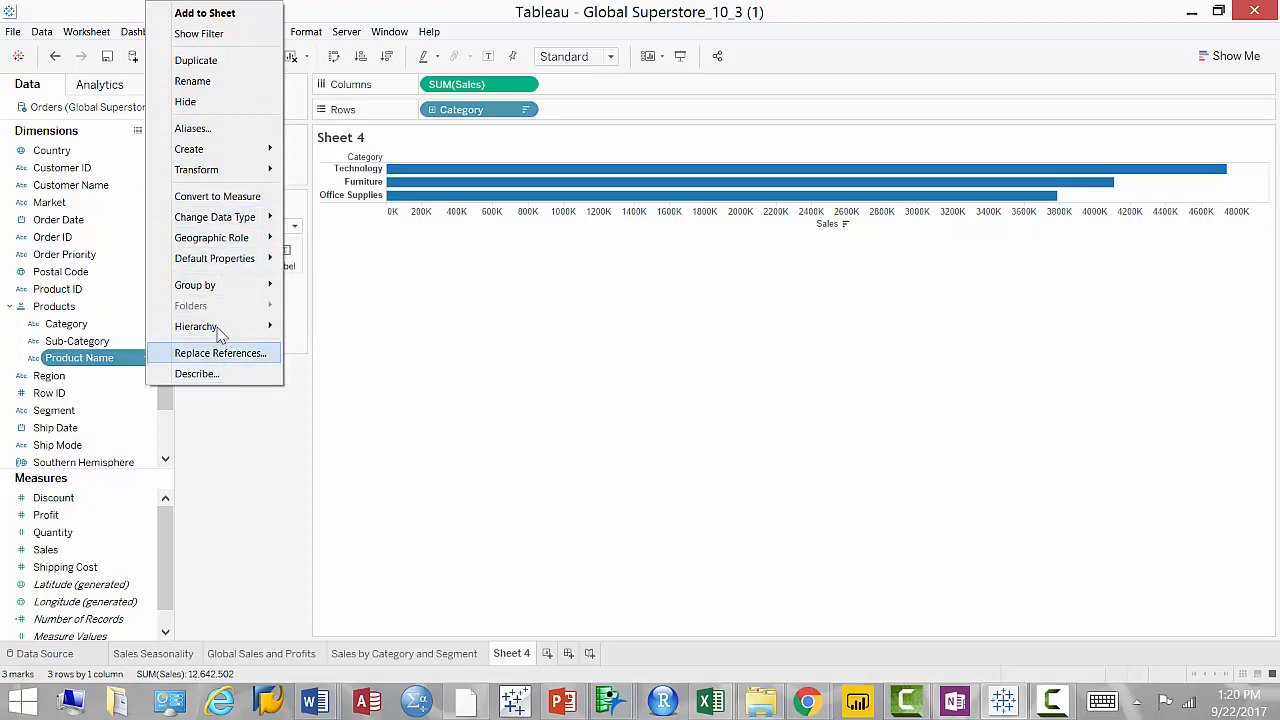
pyautogui.moveTo(221, 333)
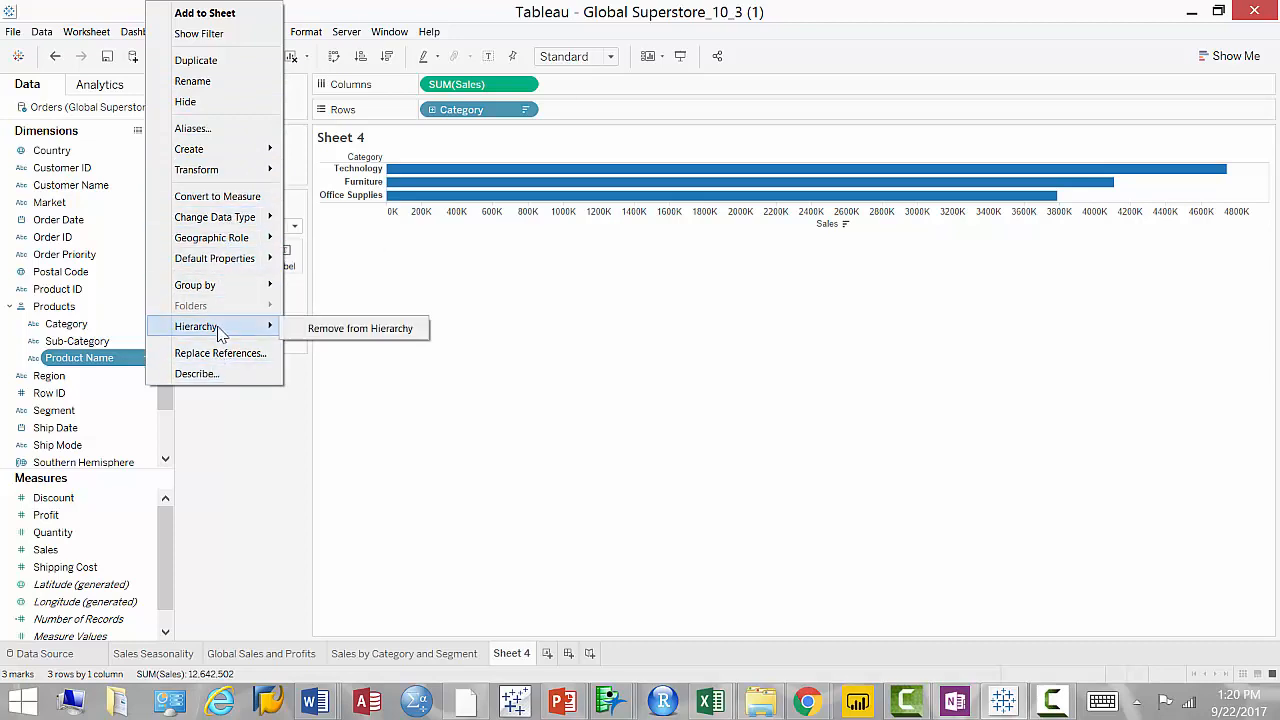
pyautogui.click(333, 330)
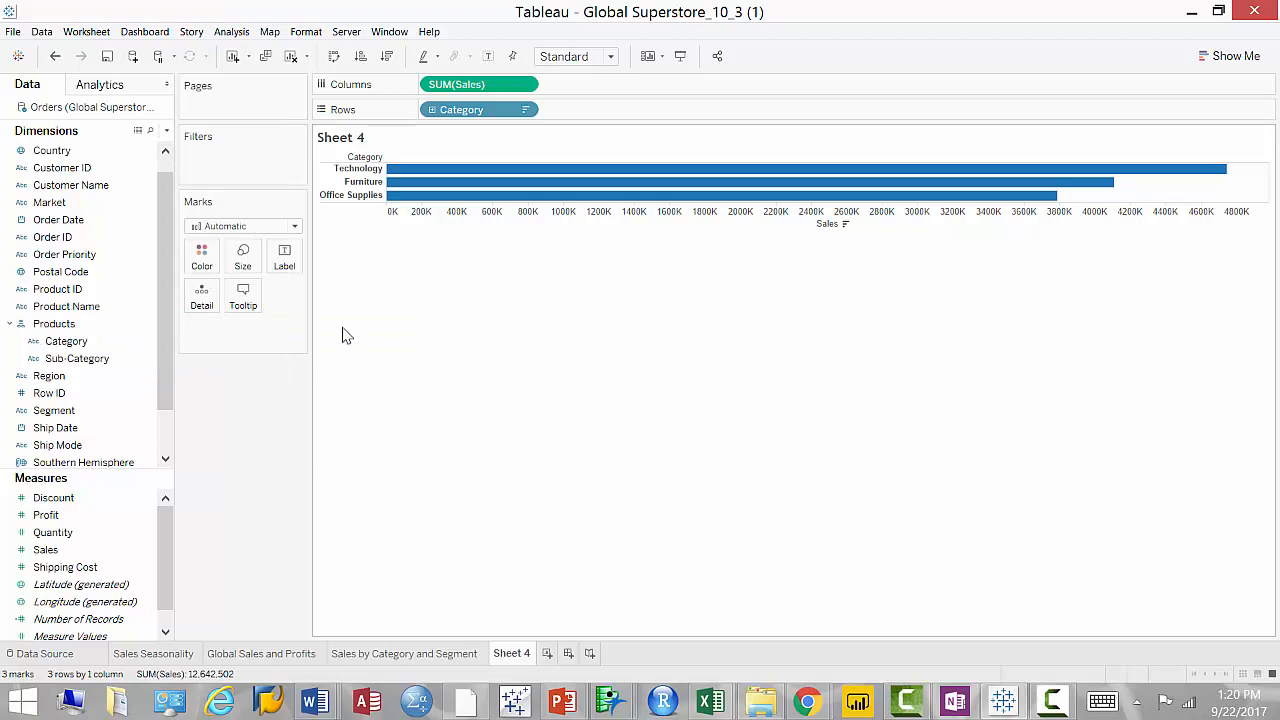
pyautogui.click(146, 362)
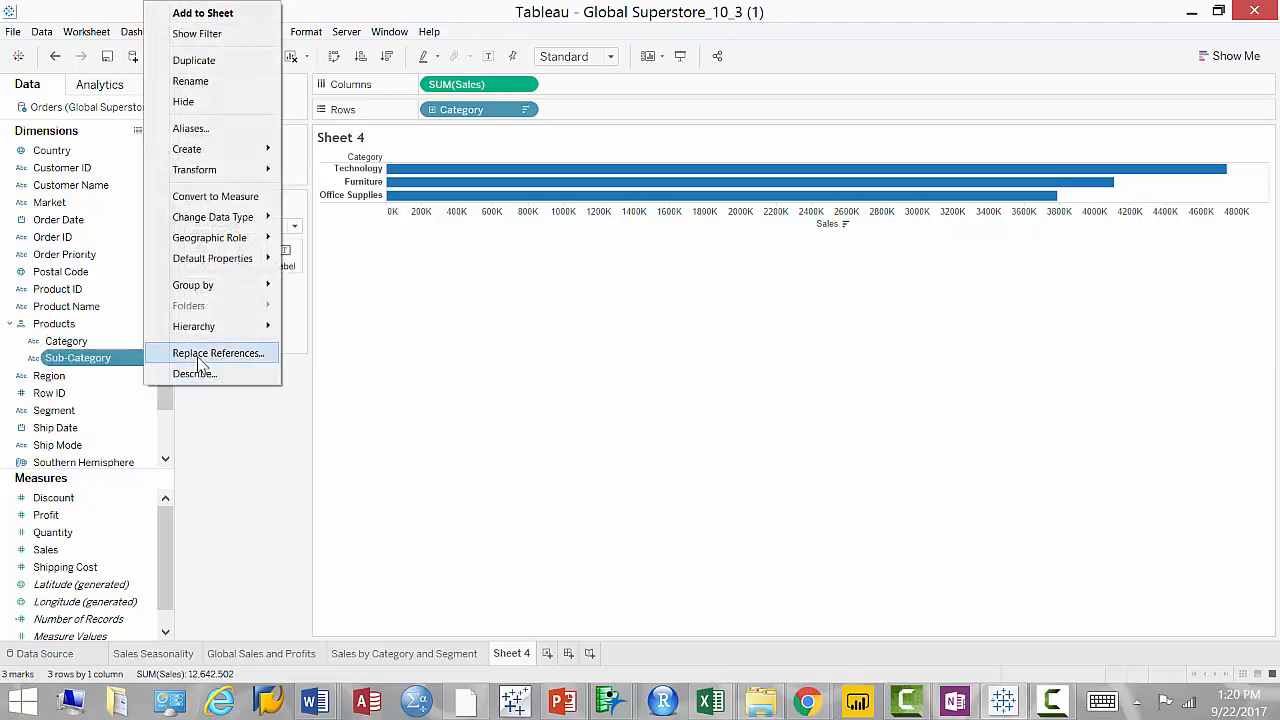
pyautogui.moveTo(200, 330)
pyautogui.click(385, 330)
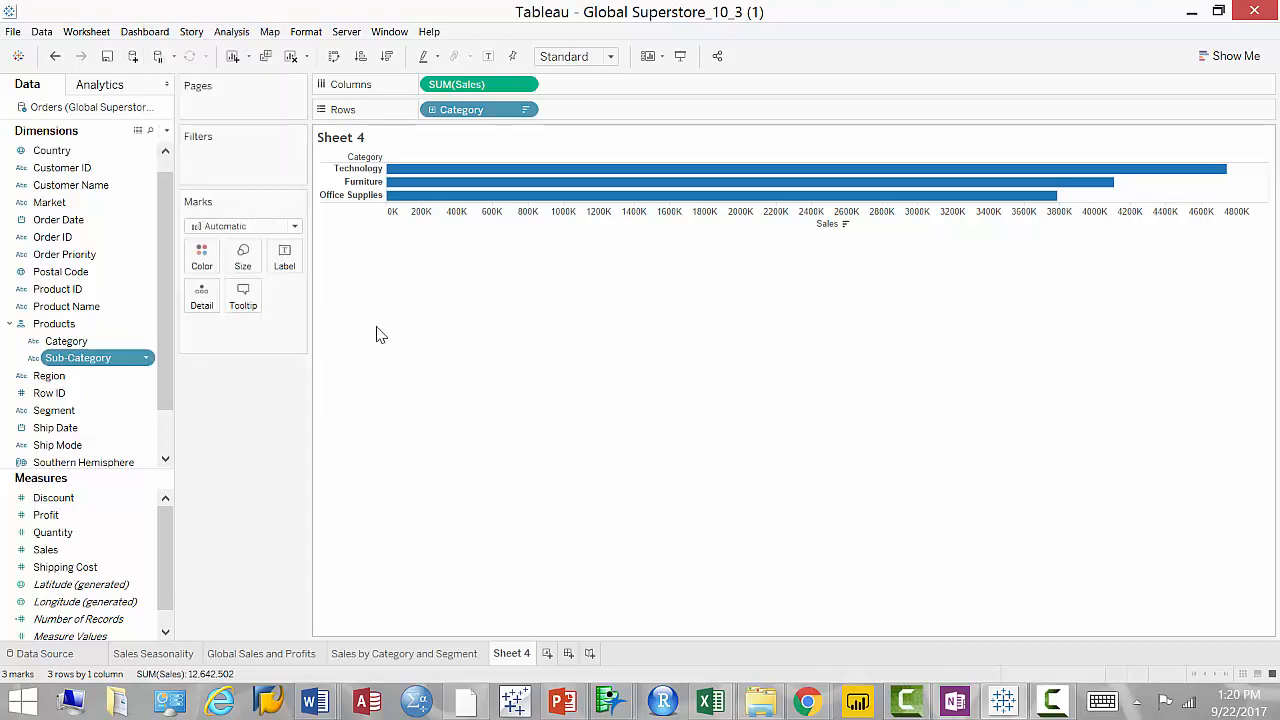
pyautogui.click(150, 345)
pyautogui.moveTo(265, 328)
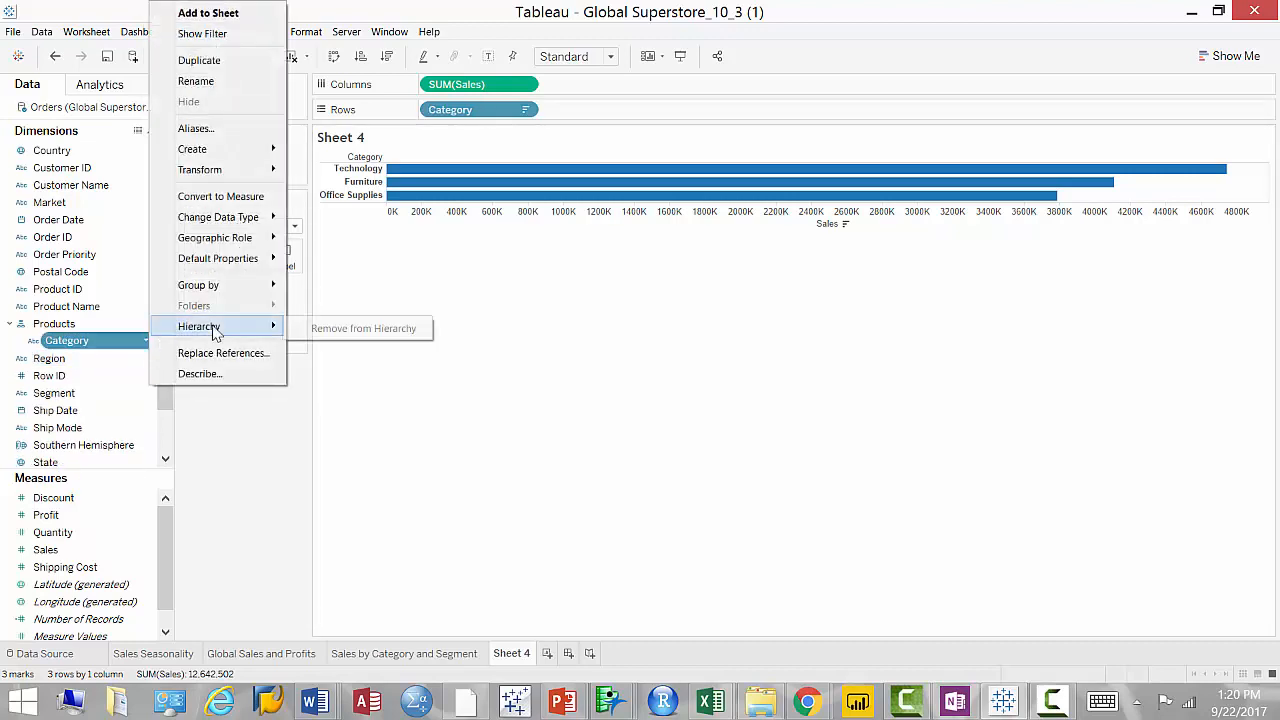
pyautogui.click(346, 330)
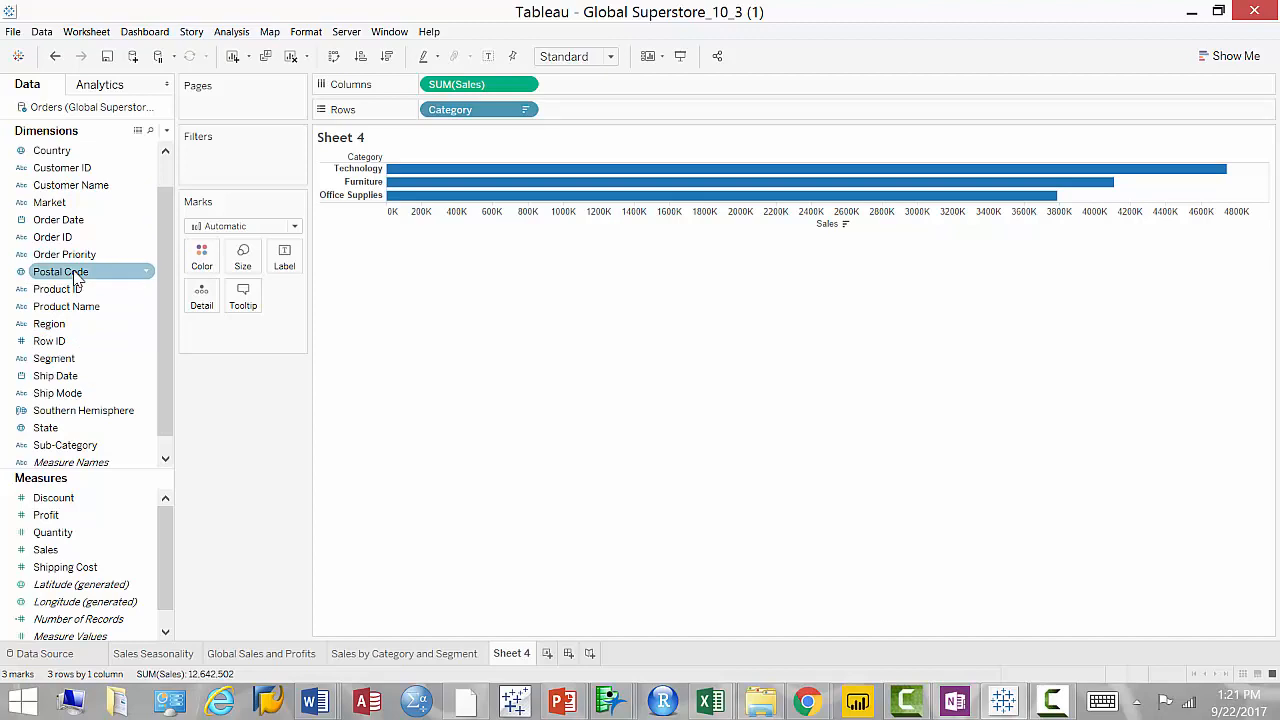
# Enlarge the Dimensions list to fit both fields and combine Sub-Category with Category into a hierarchy named Products
pyautogui.moveTo(92, 445)
pyautogui.mouseDown()
pyautogui.moveTo(110, 230)
pyautogui.moveTo(90, 135)
pyautogui.moveTo(120, 190)
pyautogui.moveTo(120, 171)
pyautogui.moveTo(117, 231)
pyautogui.moveTo(120, 196)
pyautogui.moveTo(168, 172)
pyautogui.moveTo(100, 175)
pyautogui.moveTo(75, 220)
pyautogui.moveTo(80, 443)
pyautogui.mouseUp()
pyautogui.scroll(1, 126, 240)
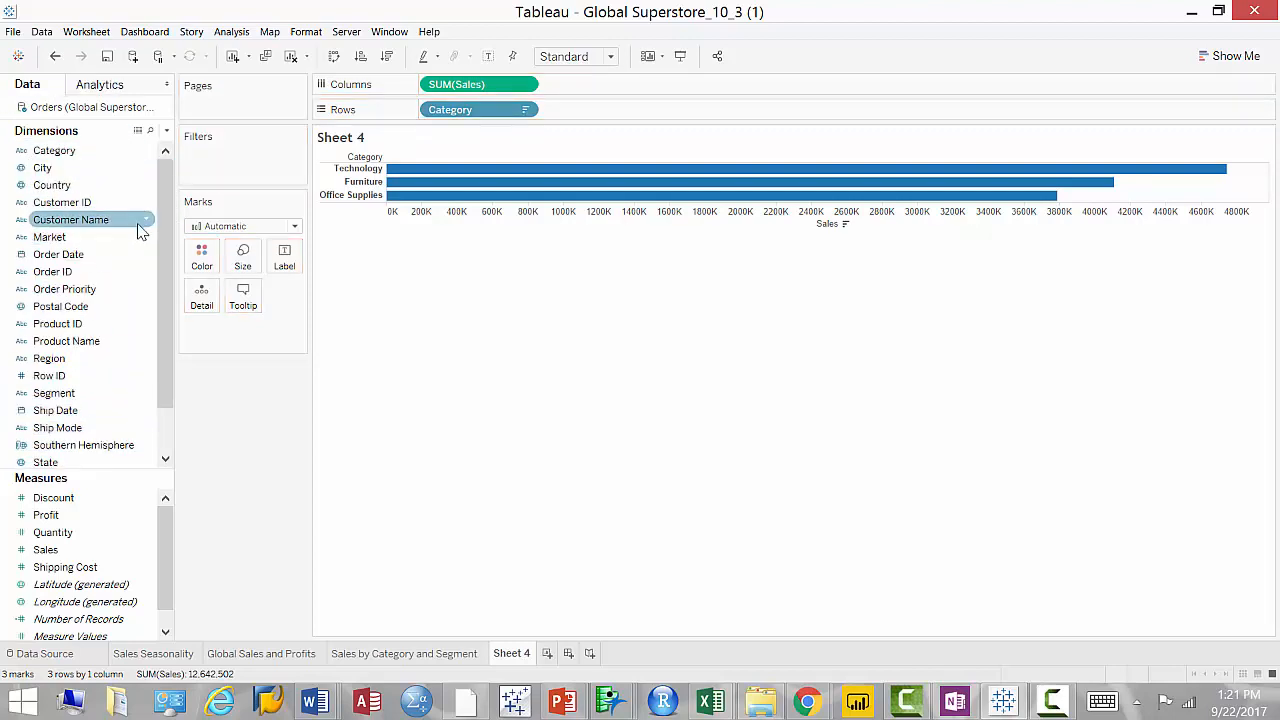
pyautogui.scroll(-1, 58, 430)
pyautogui.moveTo(66, 428); pyautogui.dragTo(48, 190)
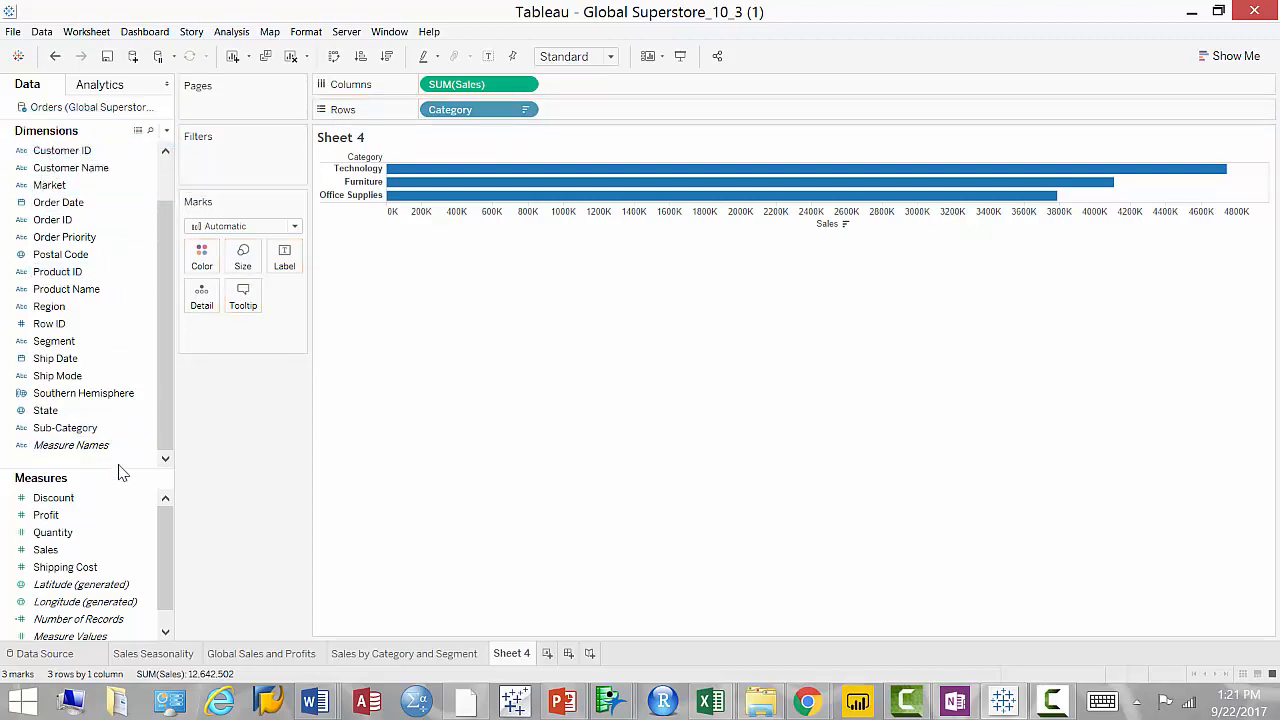
pyautogui.moveTo(118, 470); pyautogui.dragTo(113, 537)
pyautogui.moveTo(68, 486); pyautogui.dragTo(58, 158)
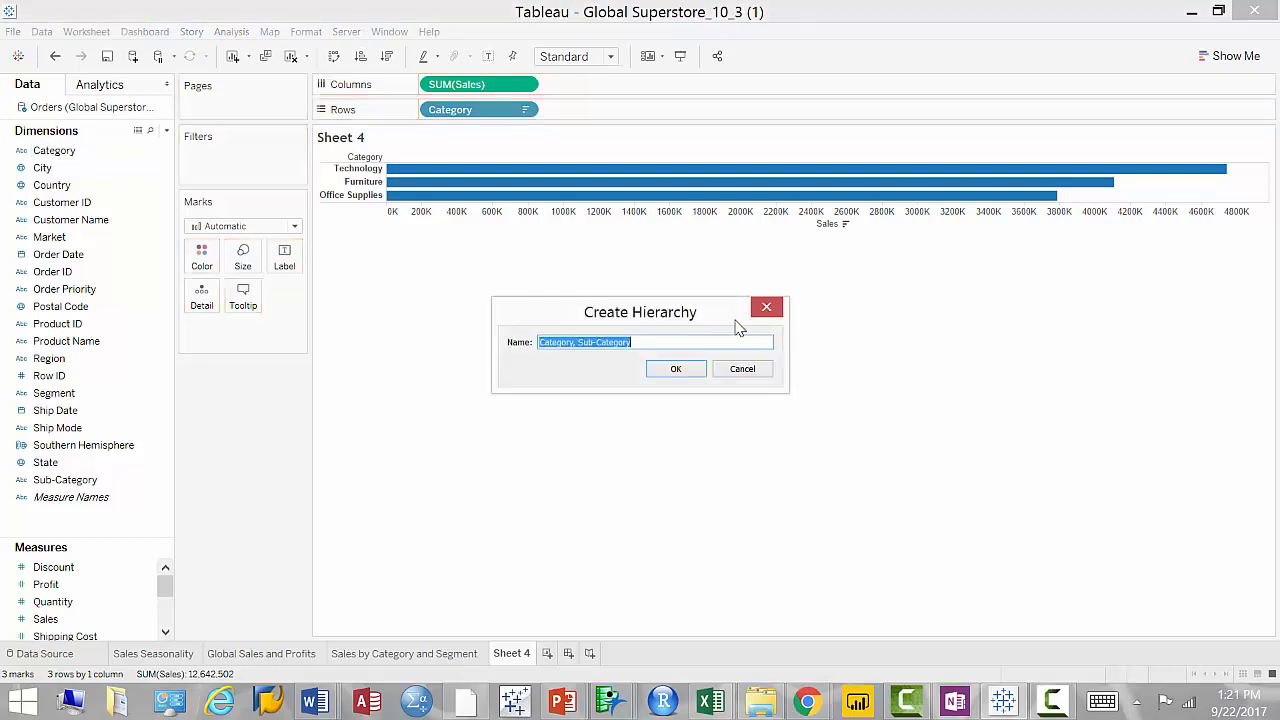
pyautogui.write('Prod')
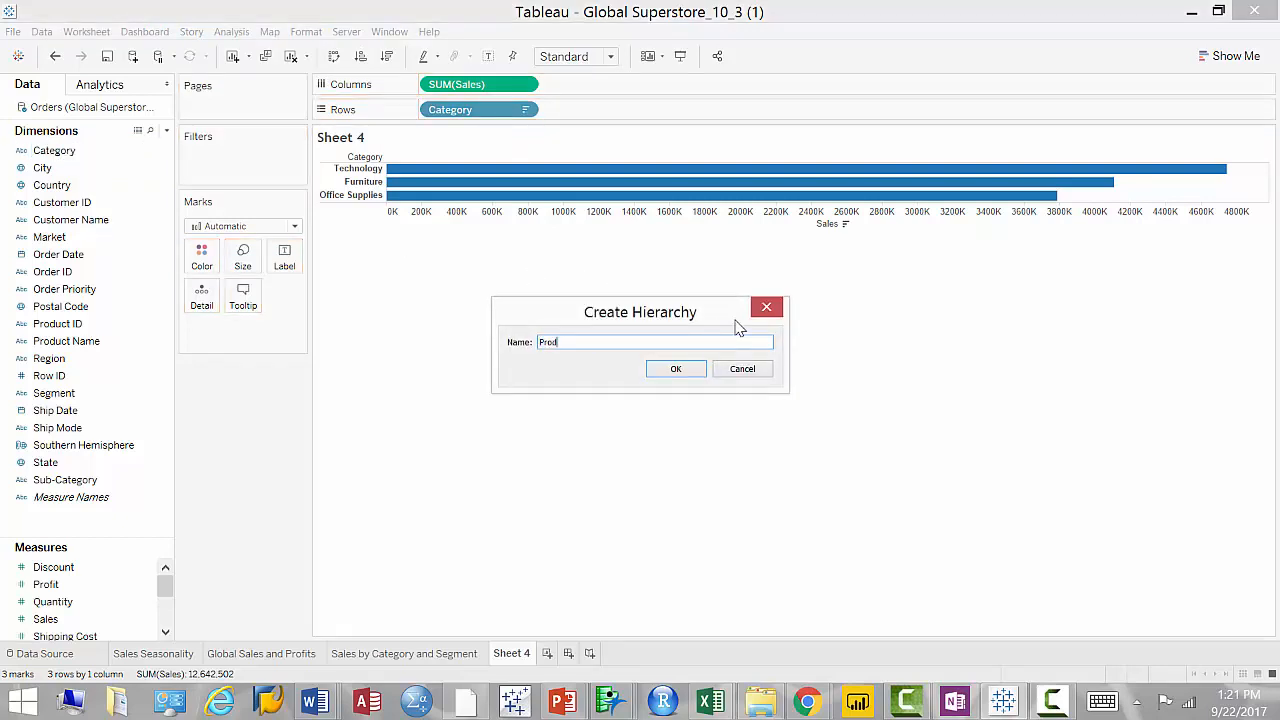
pyautogui.write('ucts')
pyautogui.click(695, 370)
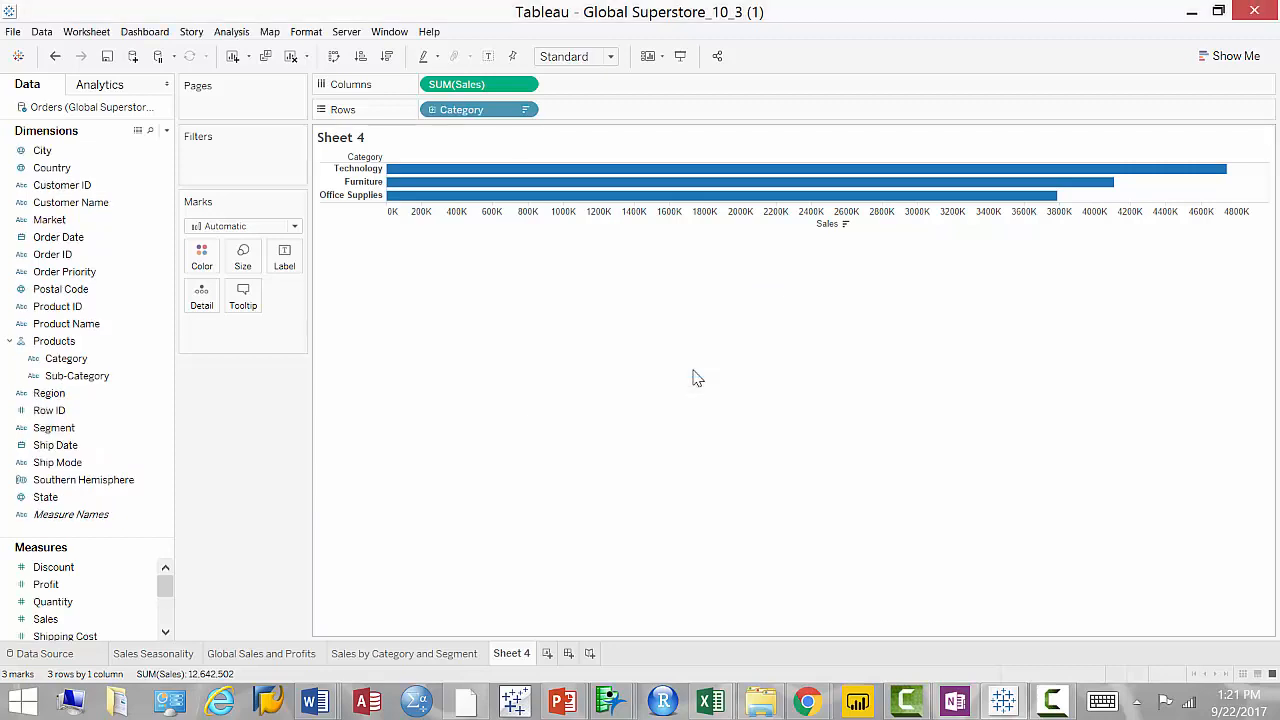
# Drill Category on Rows down to Sub-Category, and add Product Name as the lowest level of the Products hierarchy
pyautogui.click(432, 111)
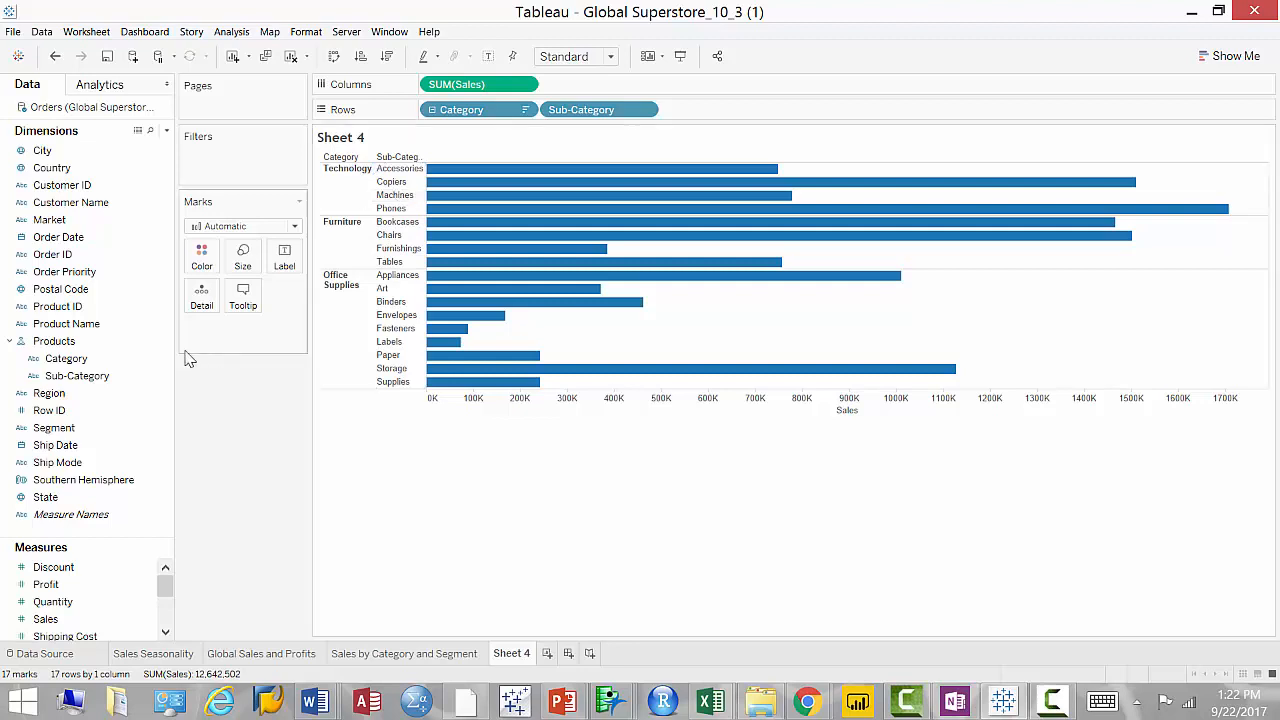
pyautogui.click(99, 330)
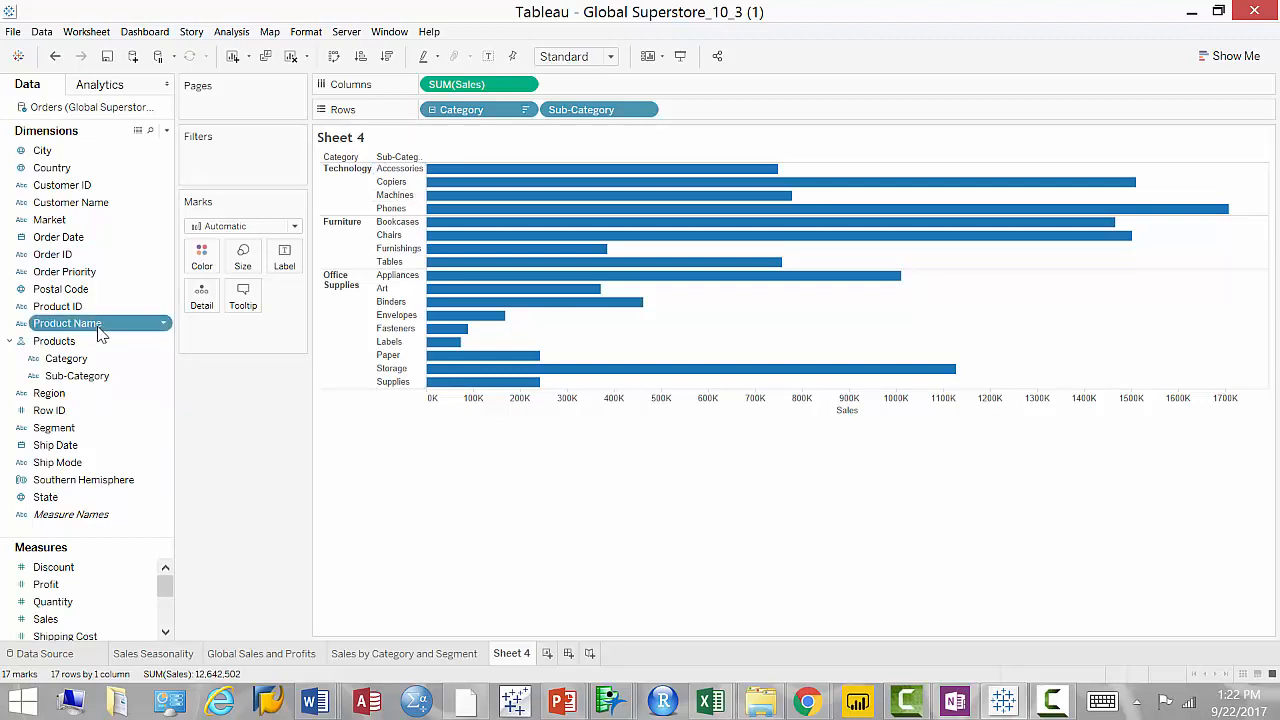
pyautogui.moveTo(100, 333); pyautogui.dragTo(115, 378)
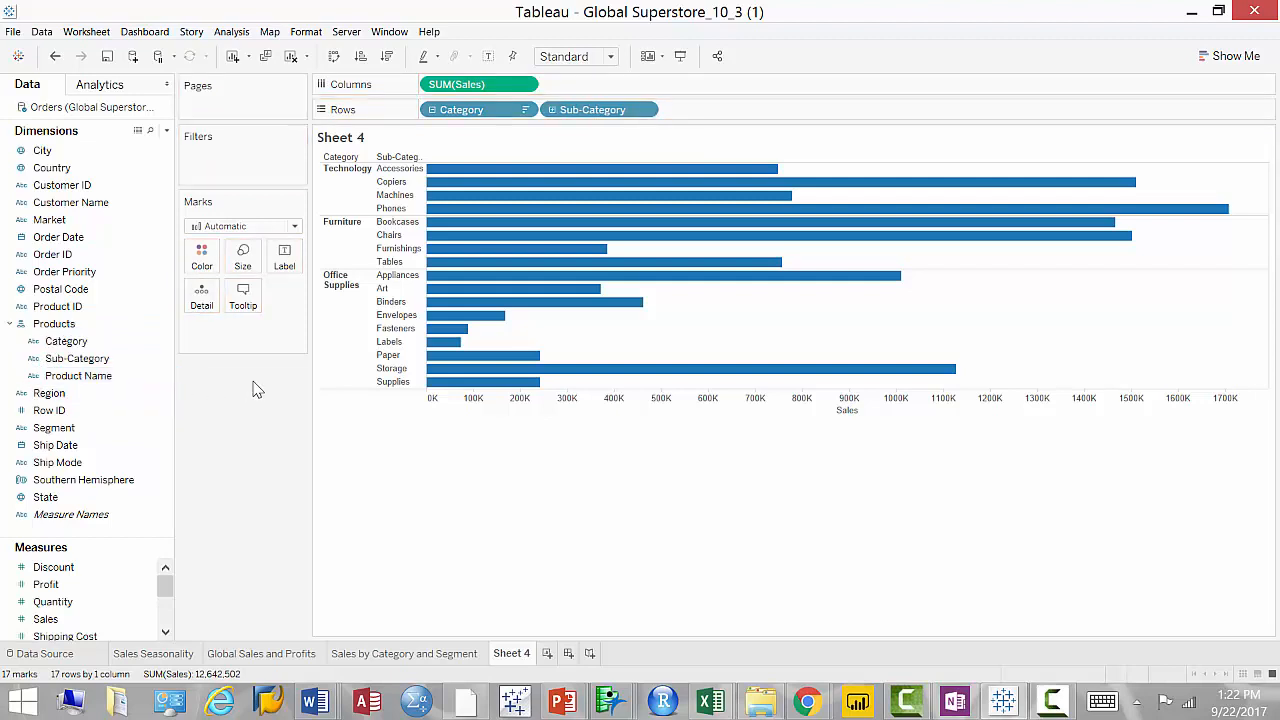
# Drill Sub-Category on Rows down to Product Name and look through the product sales bars
pyautogui.click(552, 111)
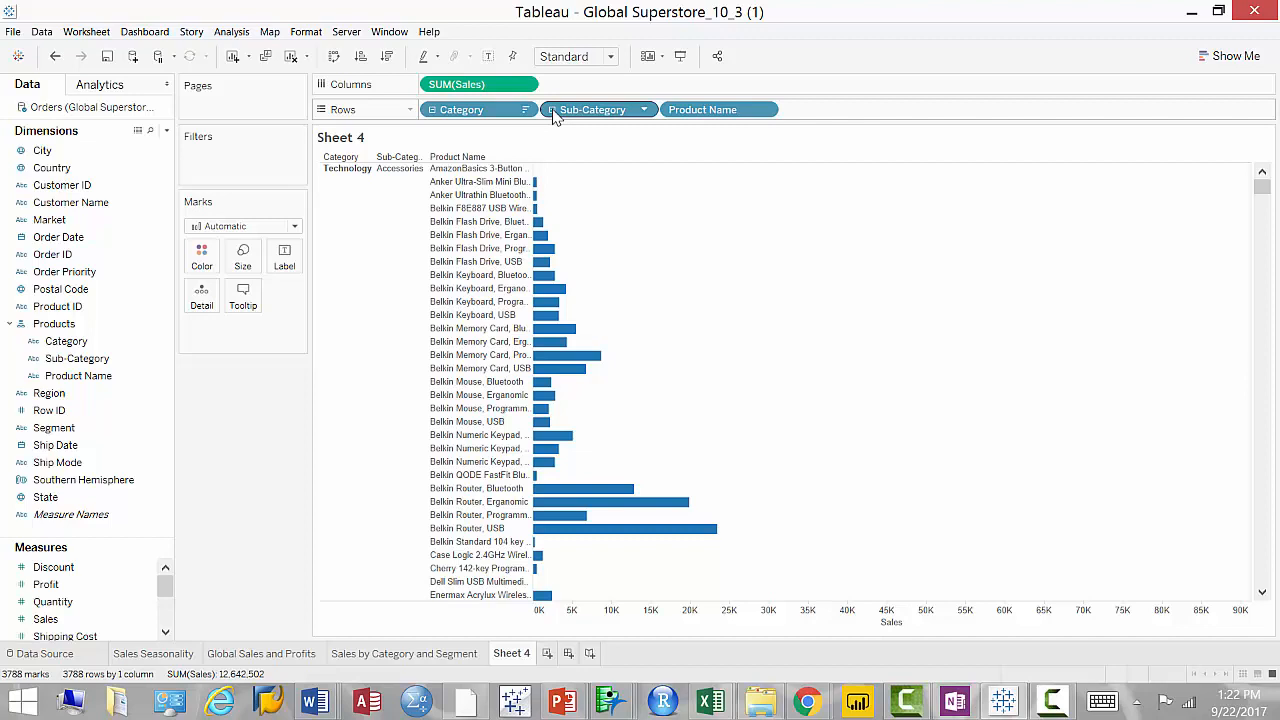
pyautogui.scroll(-10, 700, 240)
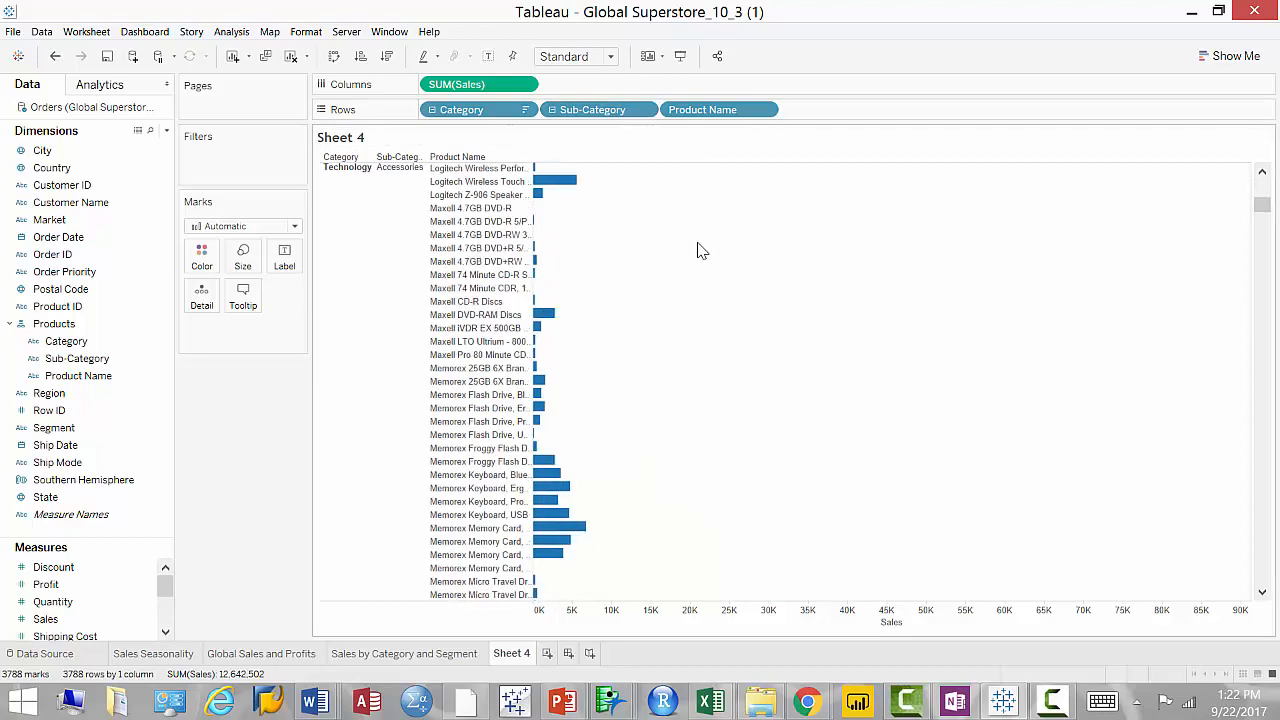
# Look through the product sales bars in the Phones sub-category and check the details of the Motorola smart phones
pyautogui.scroll(-15, 700, 250)
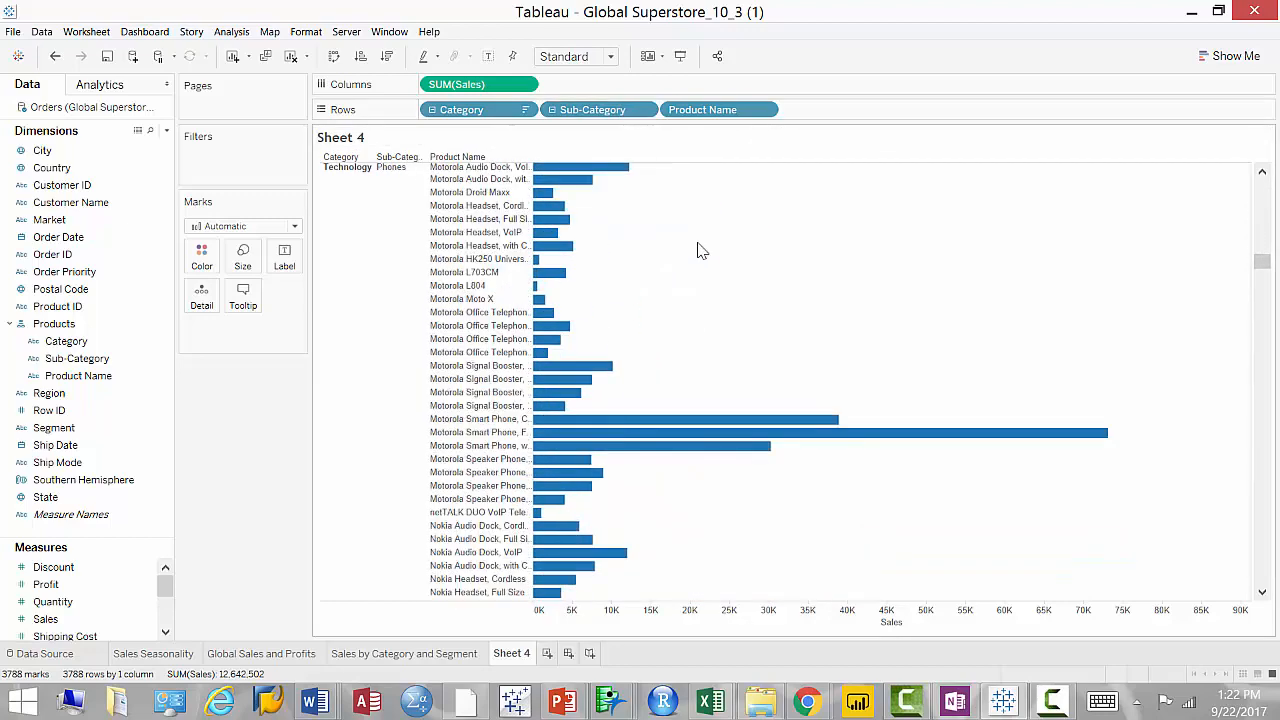
pyautogui.scroll(-10, 700, 250)
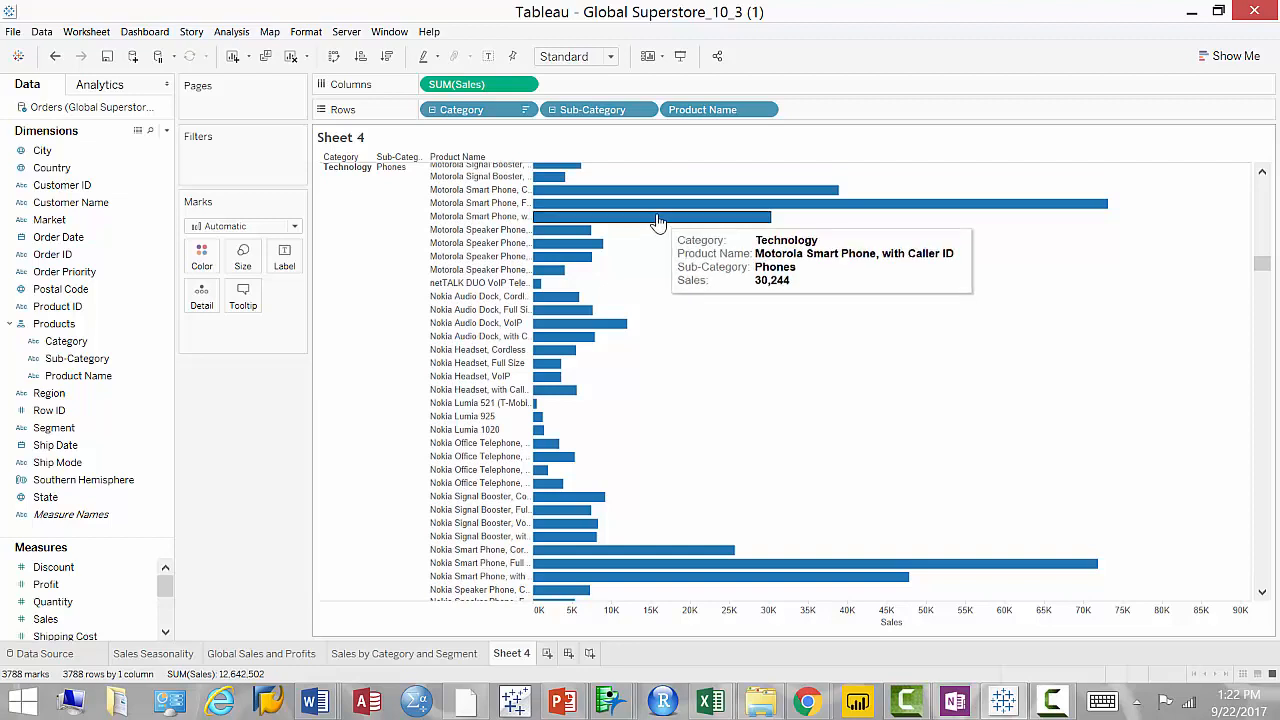
pyautogui.moveTo(658, 210)
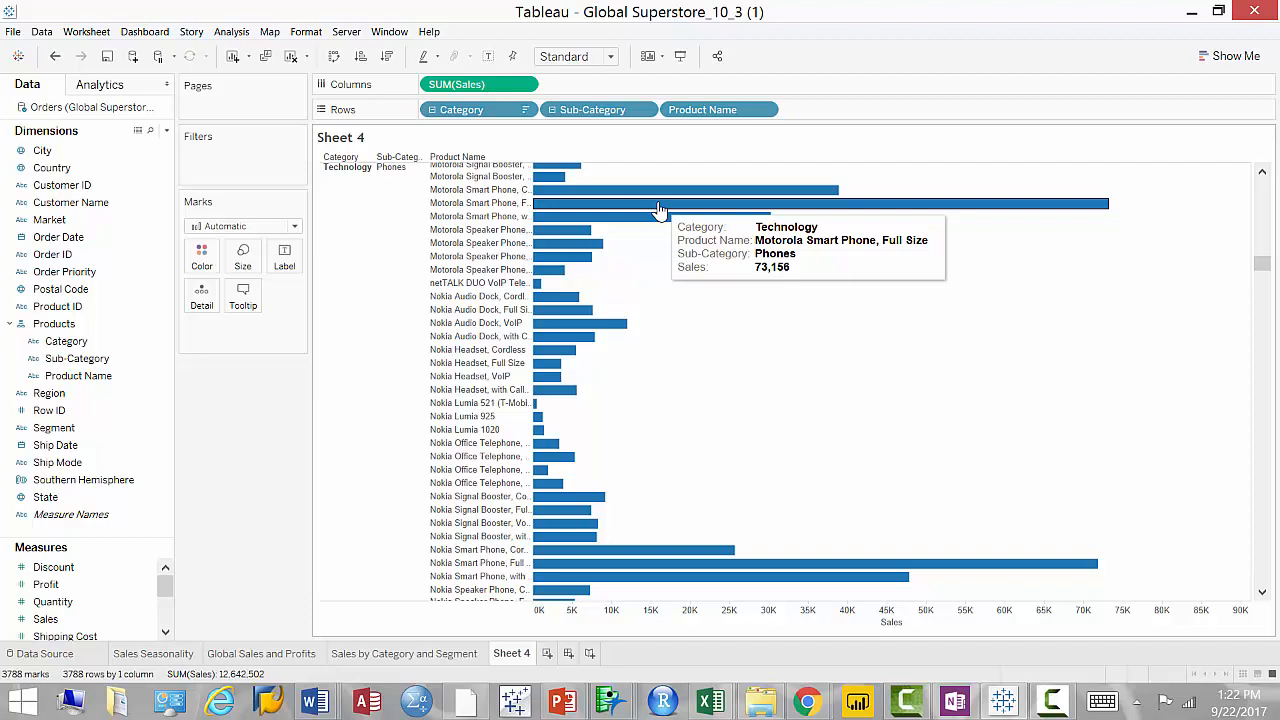
pyautogui.scroll(-1, 779, 543)
pyautogui.moveTo(781, 548)
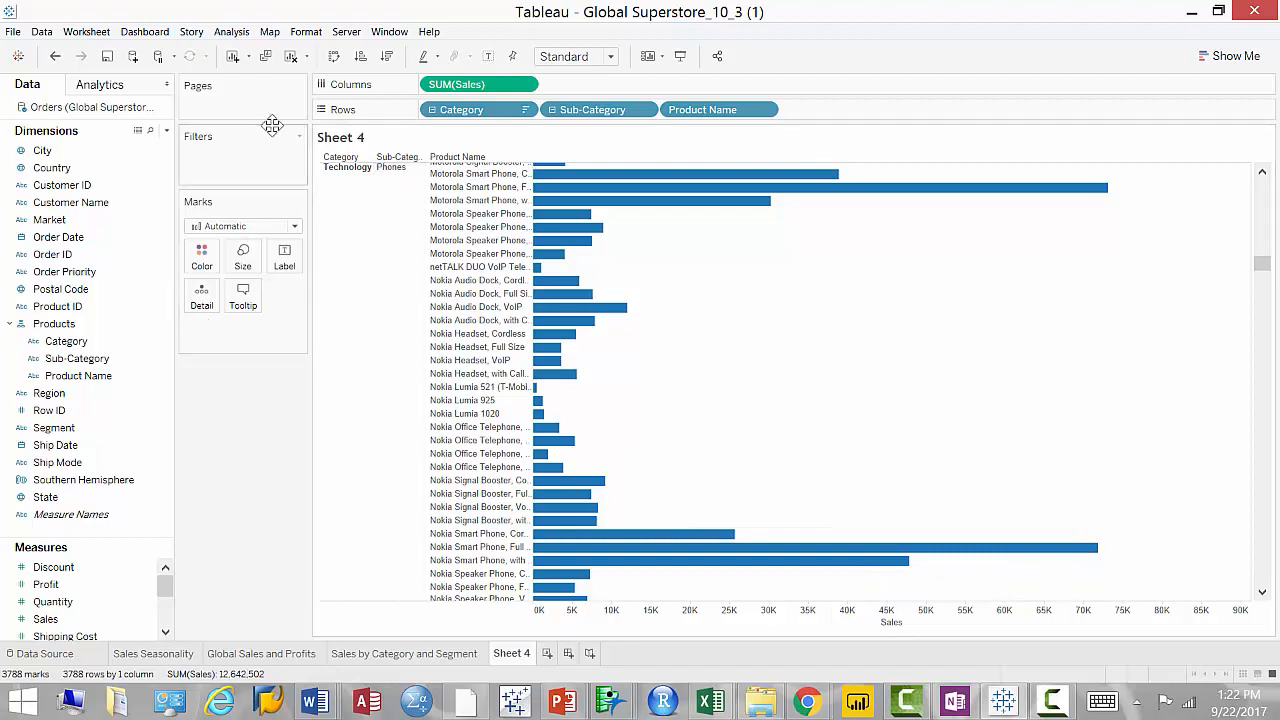
# Collapse Rows from Product Name back to Sub-Category and sort the sub-categories by sales in descending order
pyautogui.click(552, 110)
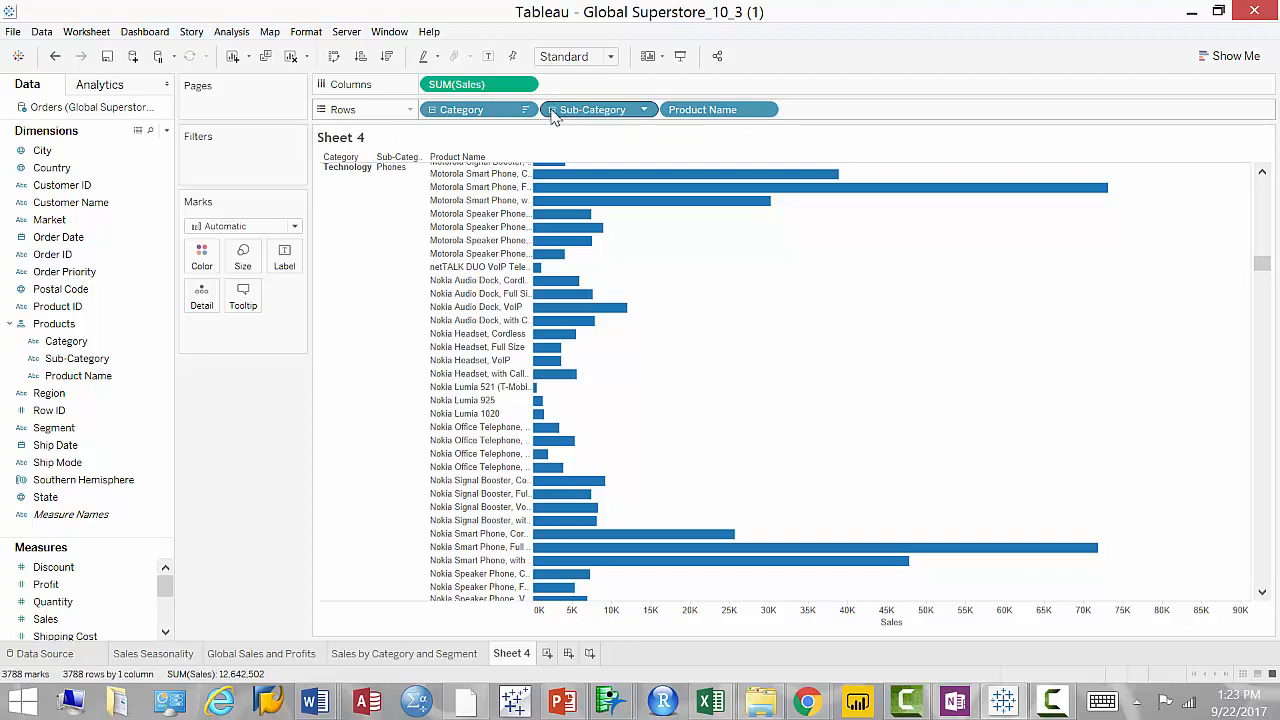
pyautogui.moveTo(608, 211)
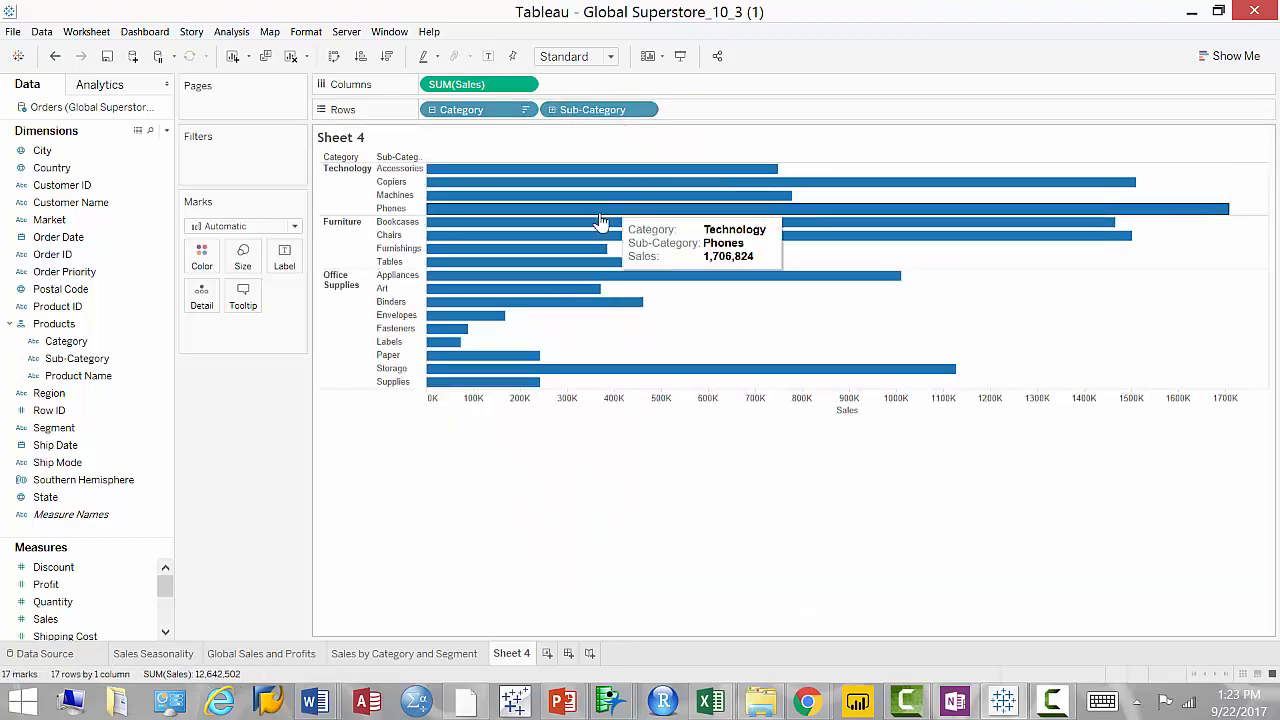
pyautogui.click(387, 57)
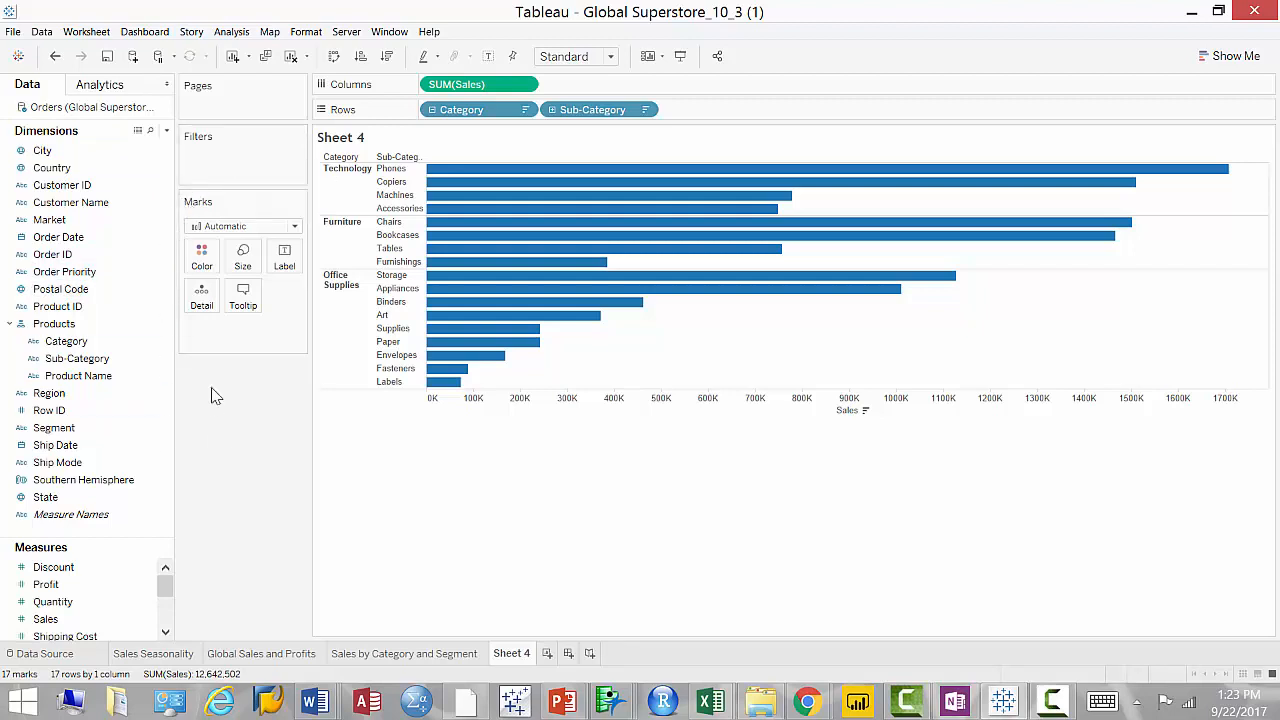
# Enlarge the Measures list and color the sub-category bars by Profit
pyautogui.moveTo(118, 538); pyautogui.dragTo(120, 397)
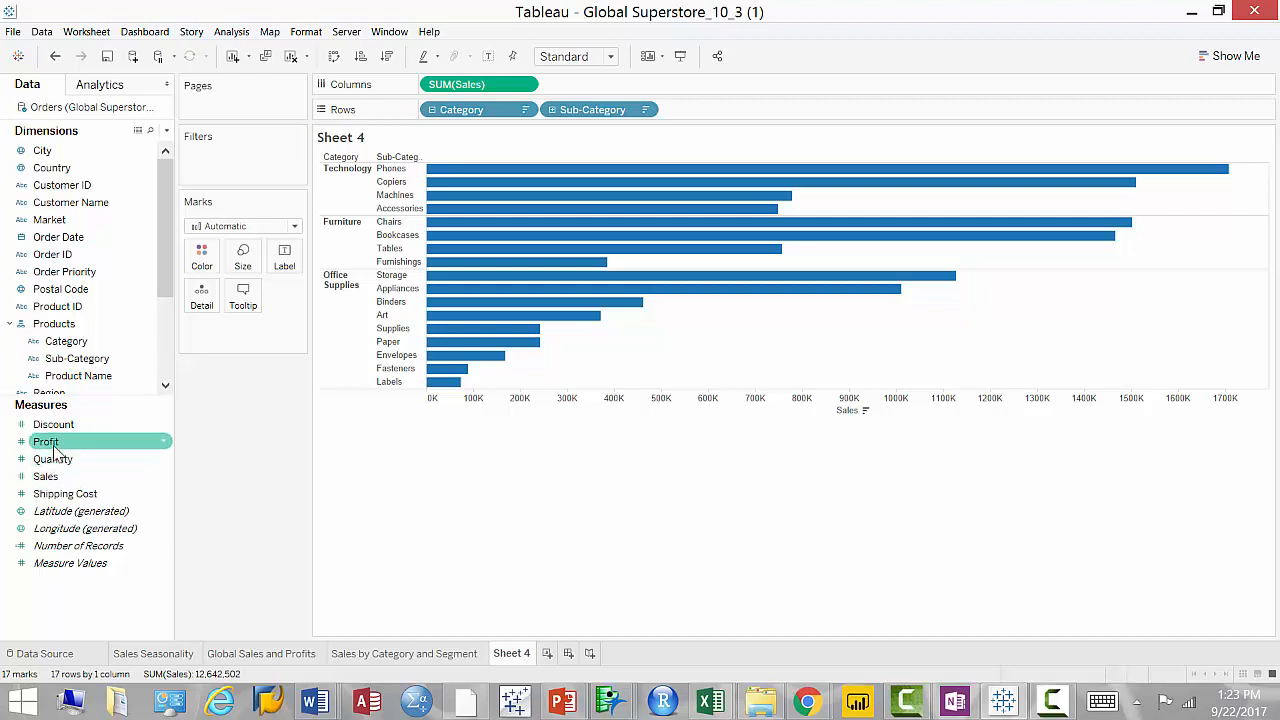
pyautogui.moveTo(55, 452); pyautogui.dragTo(203, 266)
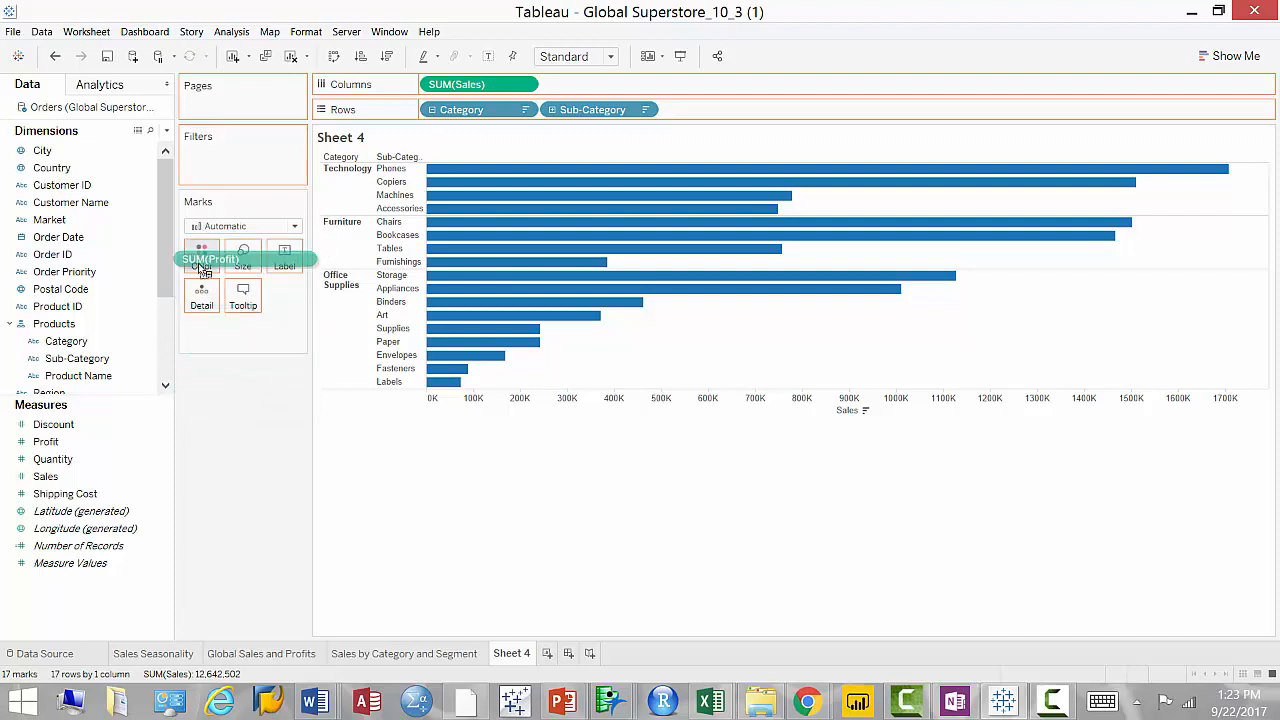
pyautogui.moveTo(203, 268); pyautogui.dragTo(203, 268)
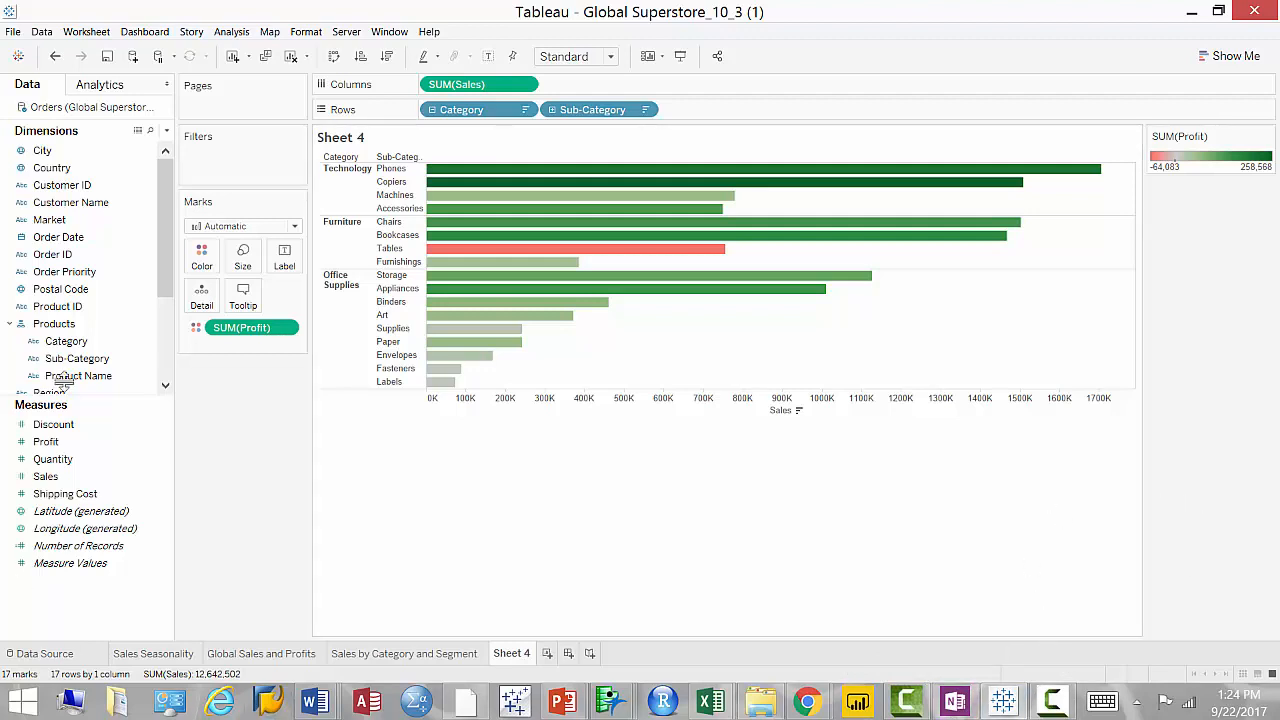
pyautogui.moveTo(505, 260)
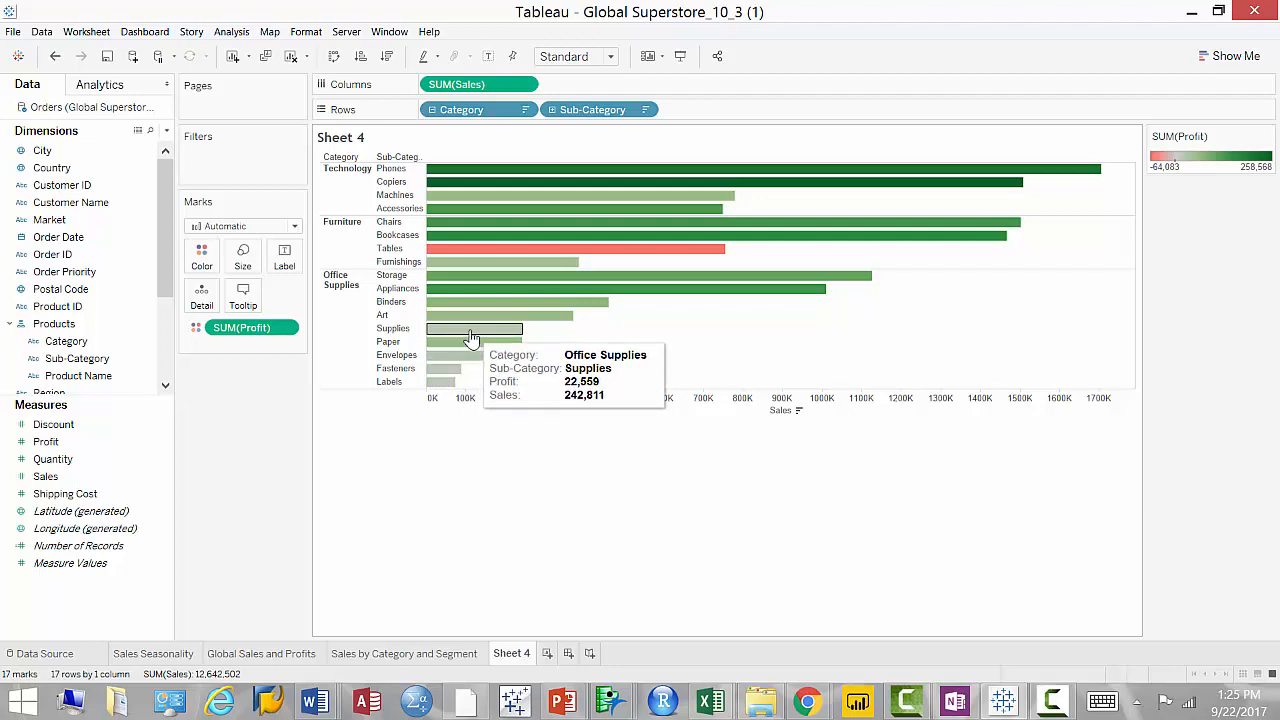
# Group the Supplies, Paper, Envelopes, Fasteners and Labels sub-categories, leaving Binders outside the group
pyautogui.click(395, 329)
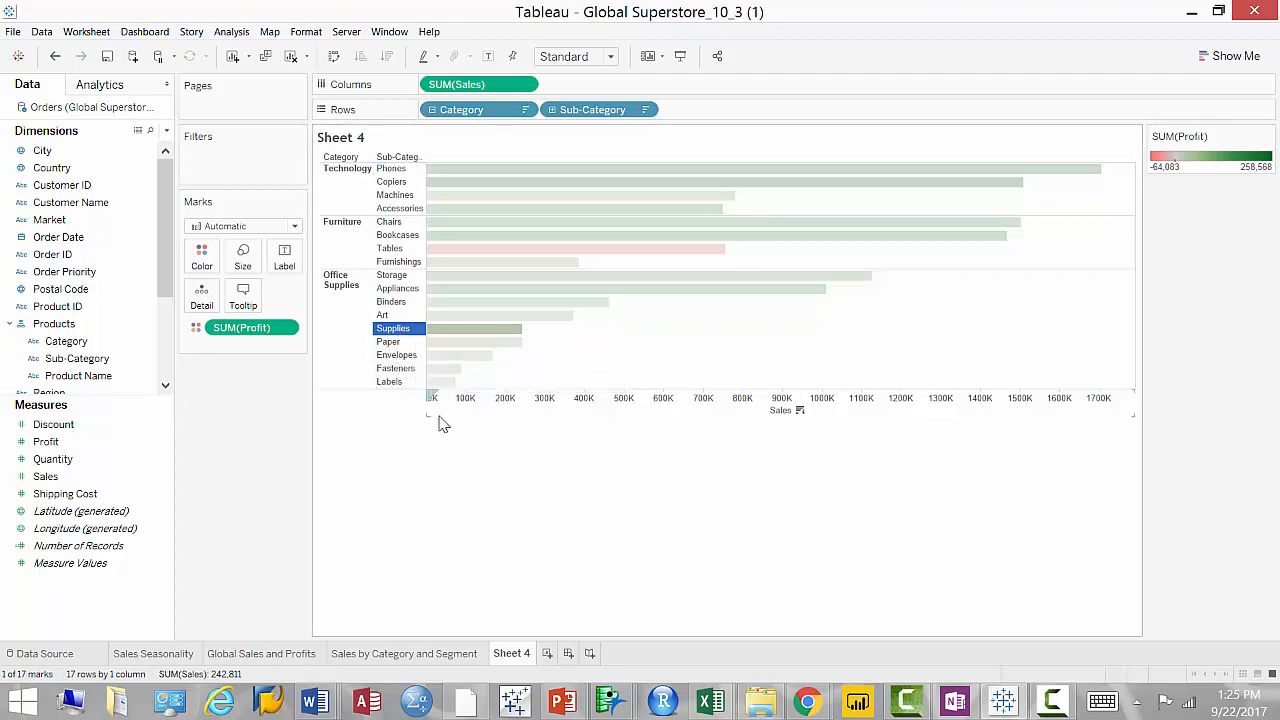
pyautogui.keyDown('shift'); pyautogui.click(390, 382); pyautogui.keyUp('shift')
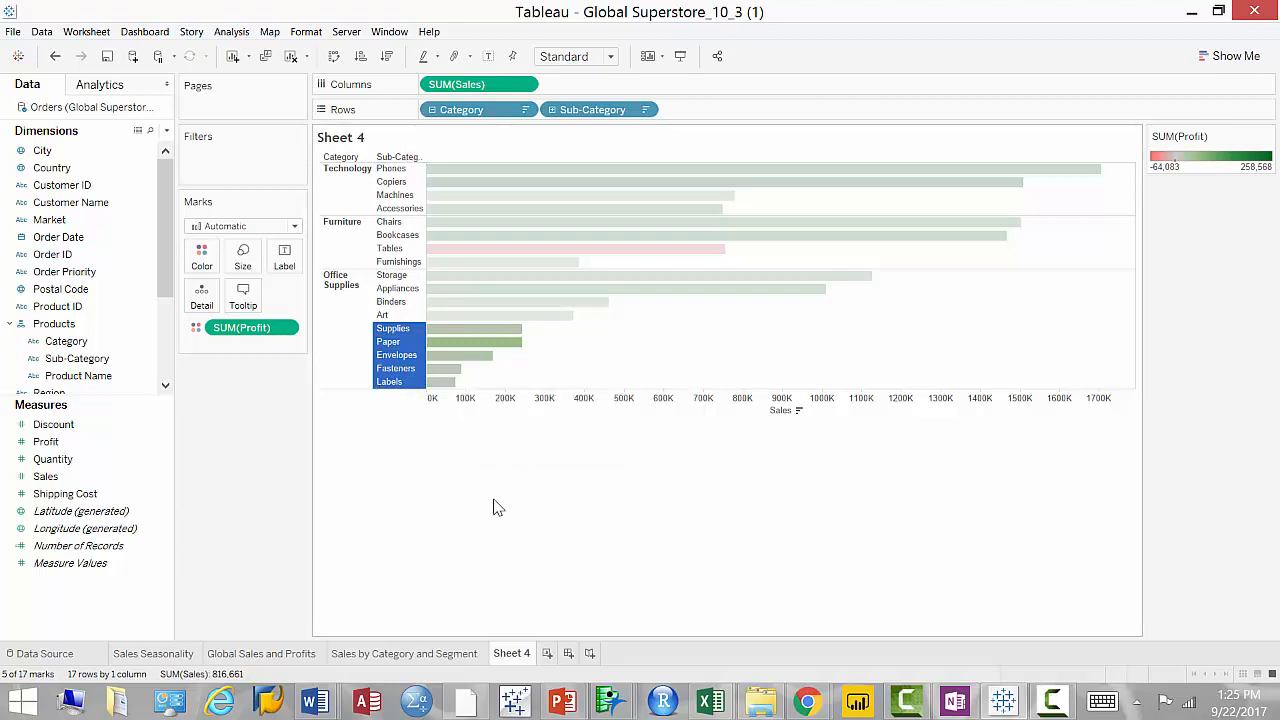
pyautogui.moveTo(393, 358)
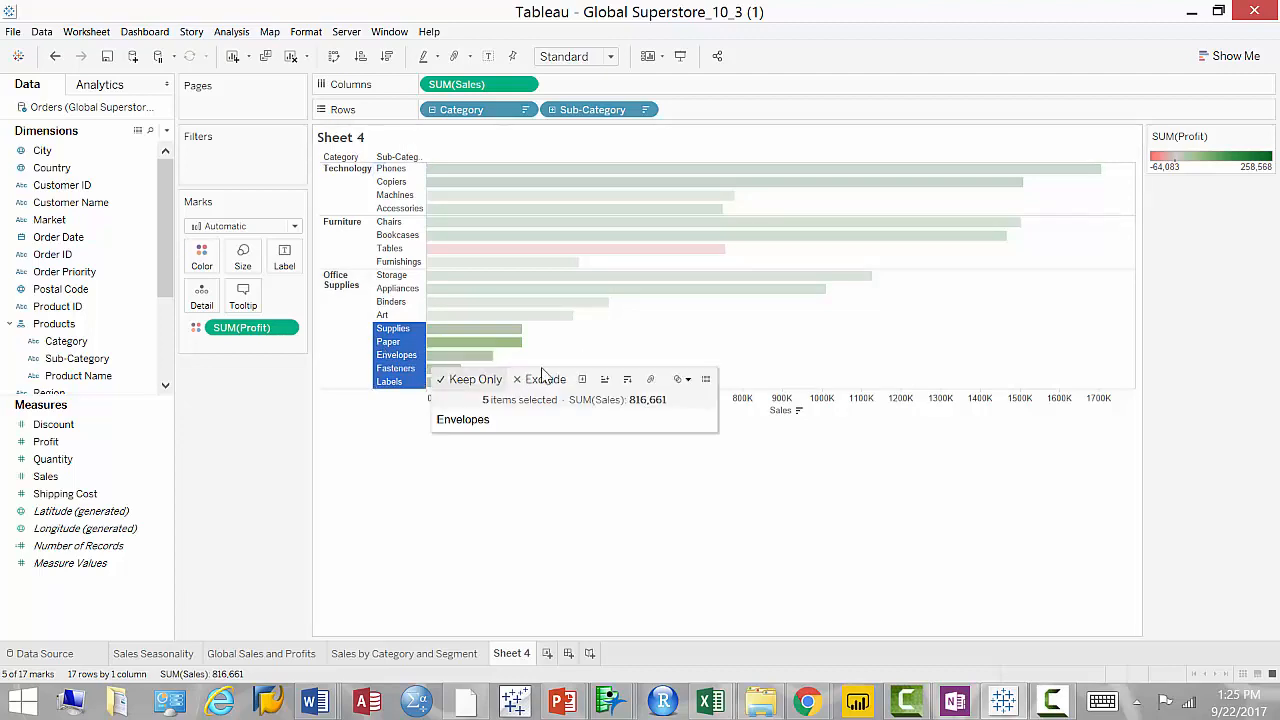
pyautogui.moveTo(388, 380)
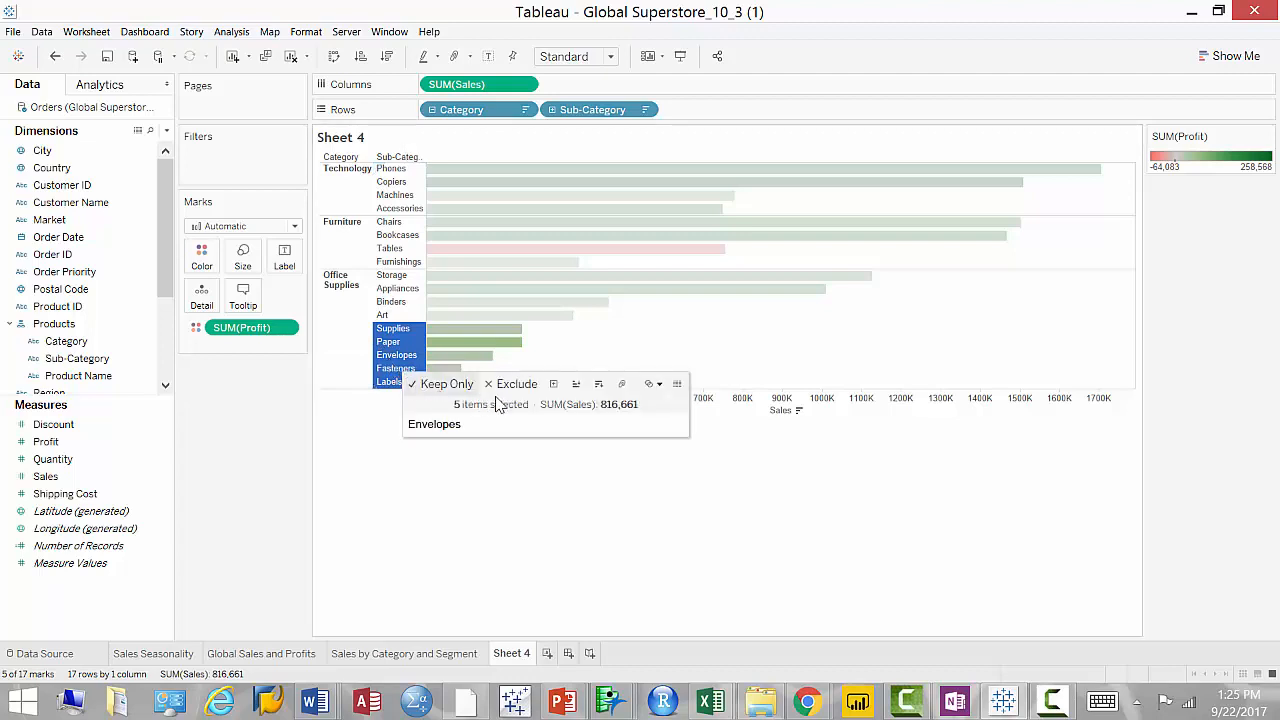
pyautogui.click(621, 385)
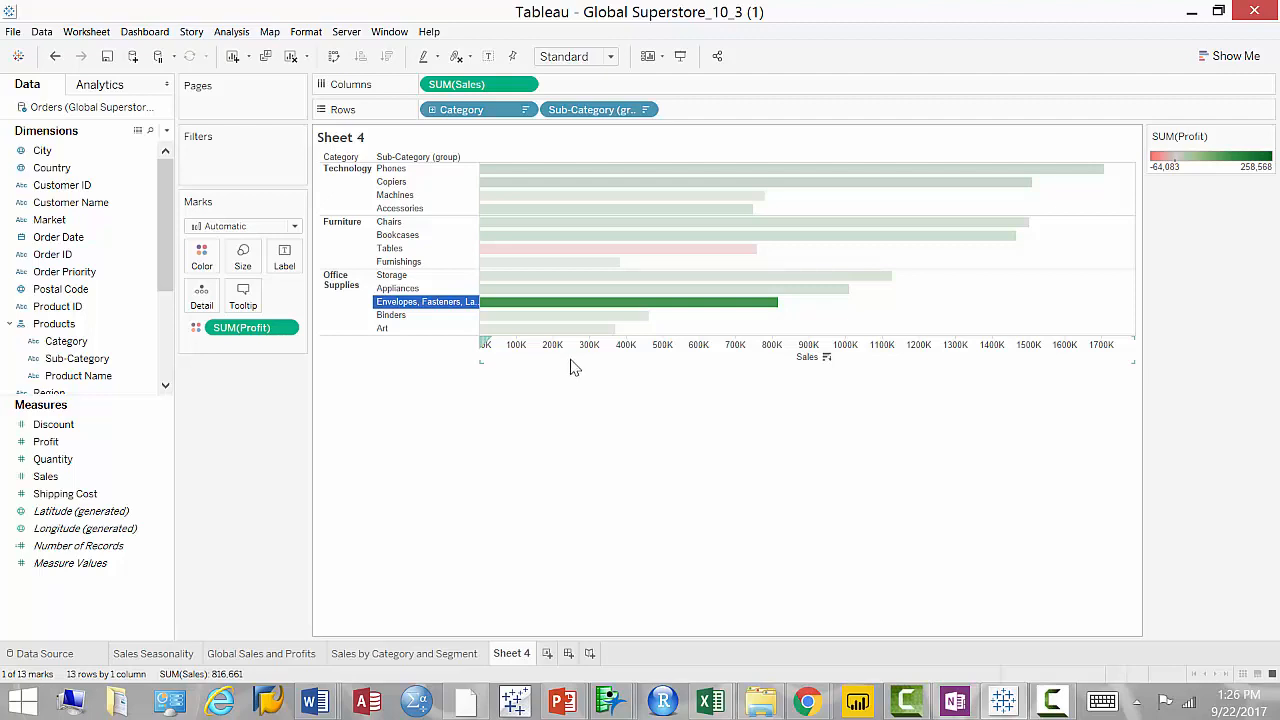
pyautogui.keyDown('ctrl'); pyautogui.click(421, 316); pyautogui.keyUp('ctrl')
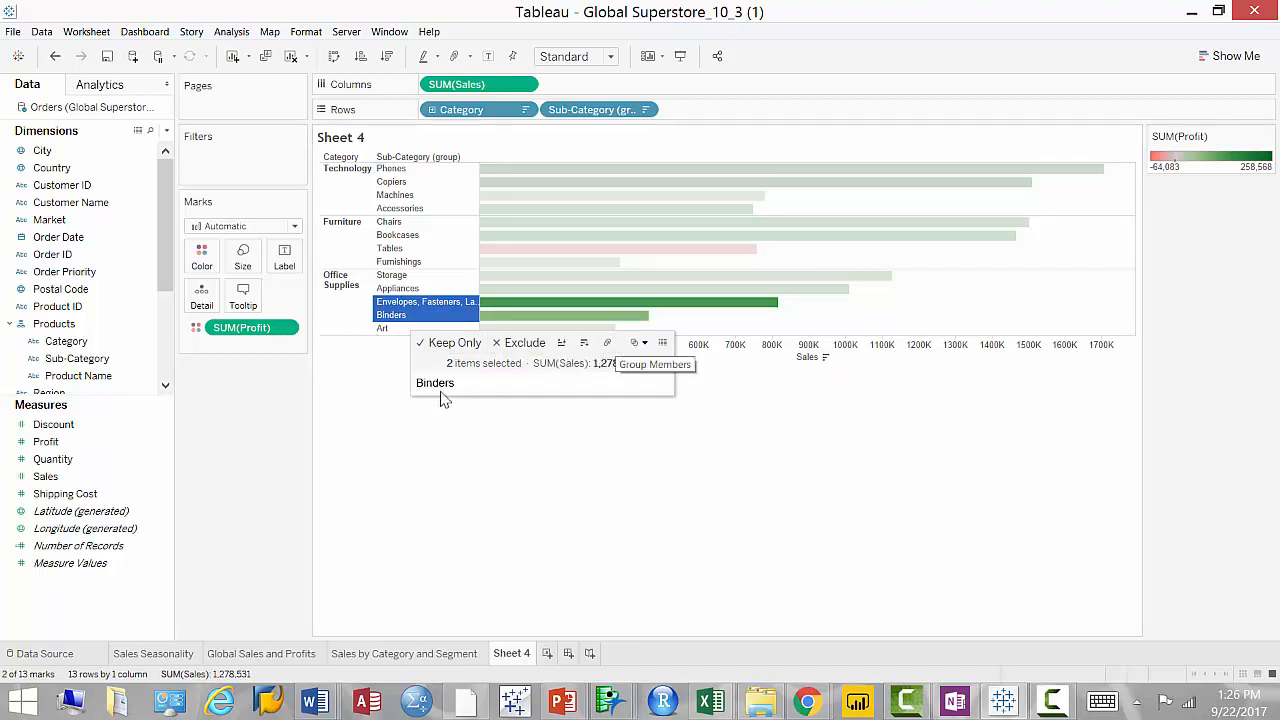
pyautogui.click(343, 457)
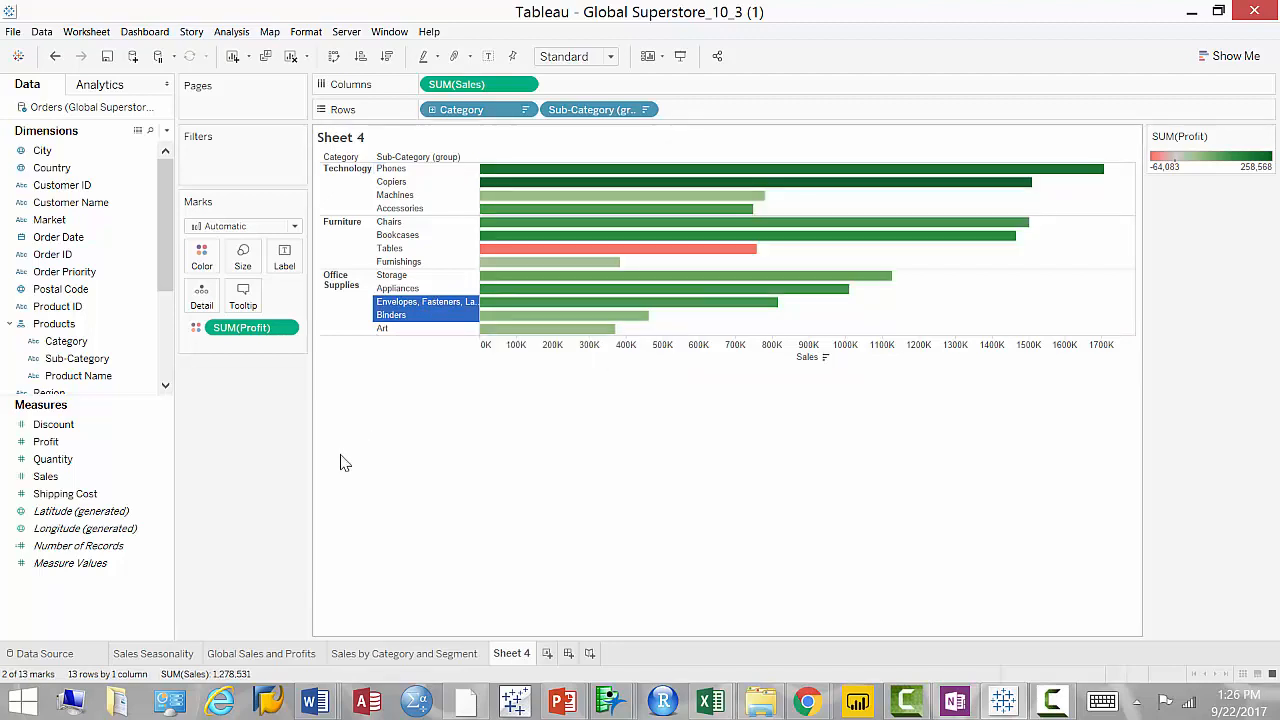
# Change the alias of the grouped office sub-categories to Small Office Supplies
pyautogui.click(437, 304)
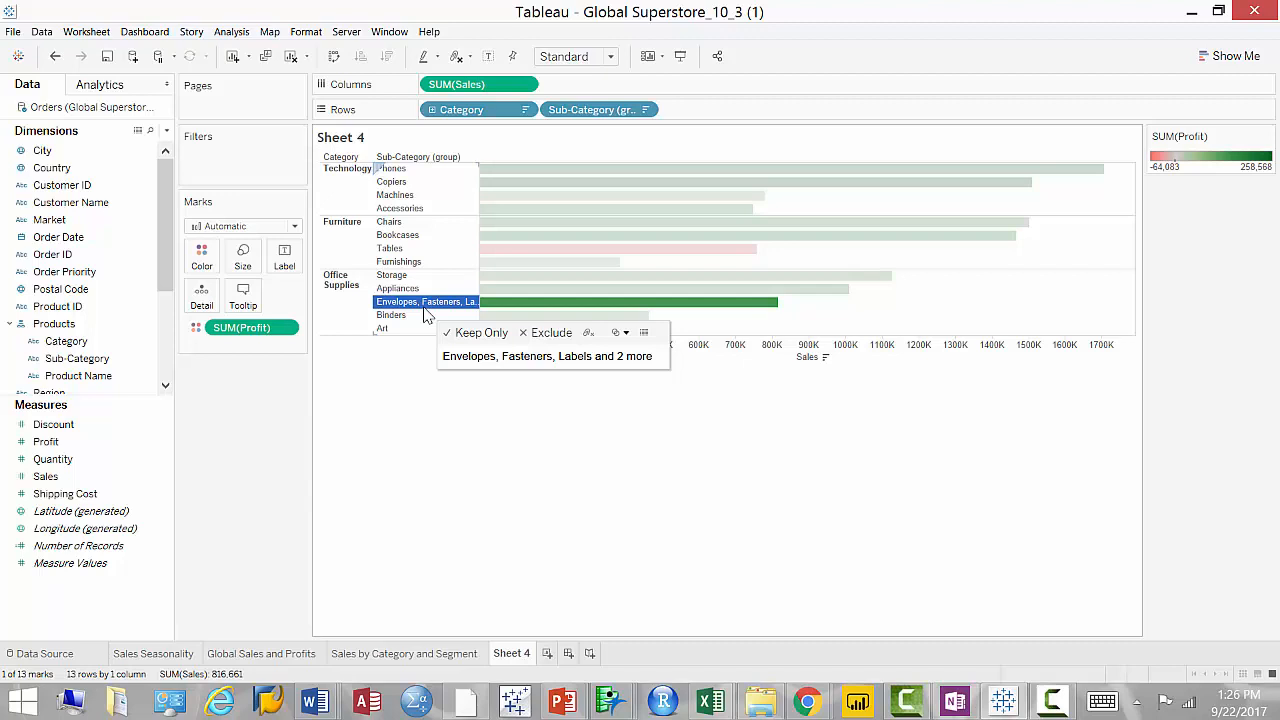
pyautogui.rightClick(424, 312)
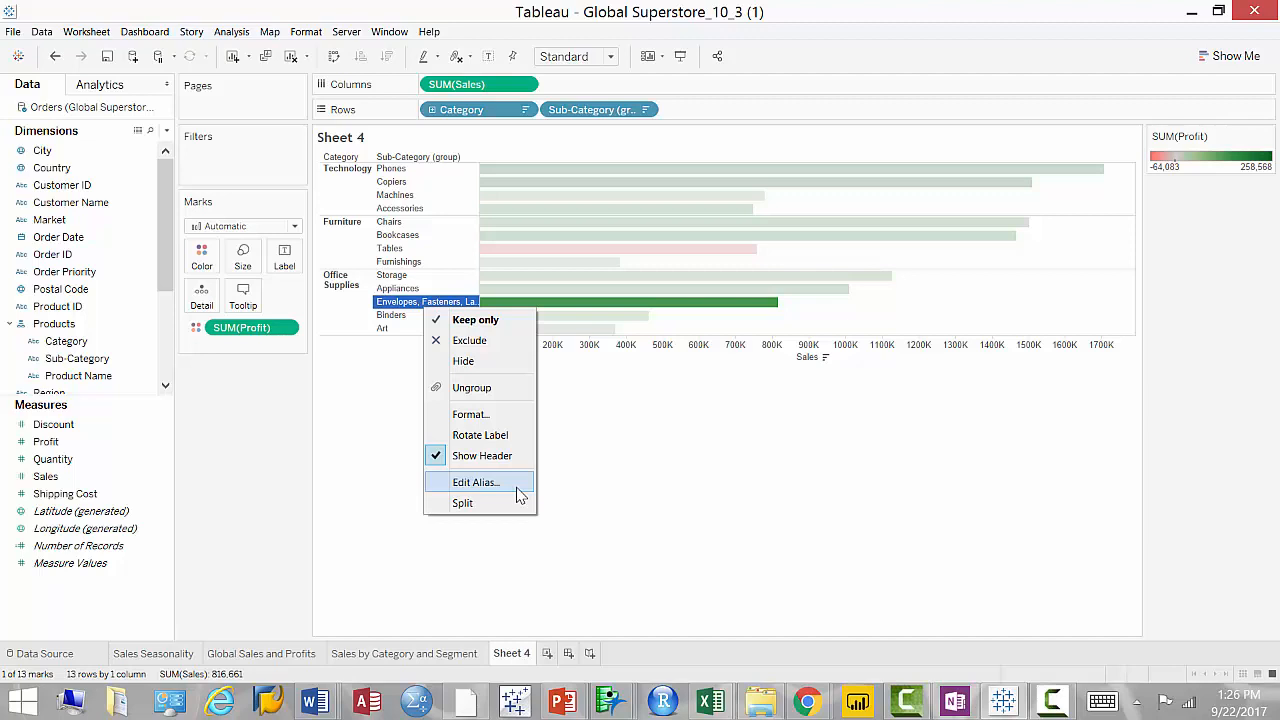
pyautogui.click(476, 482)
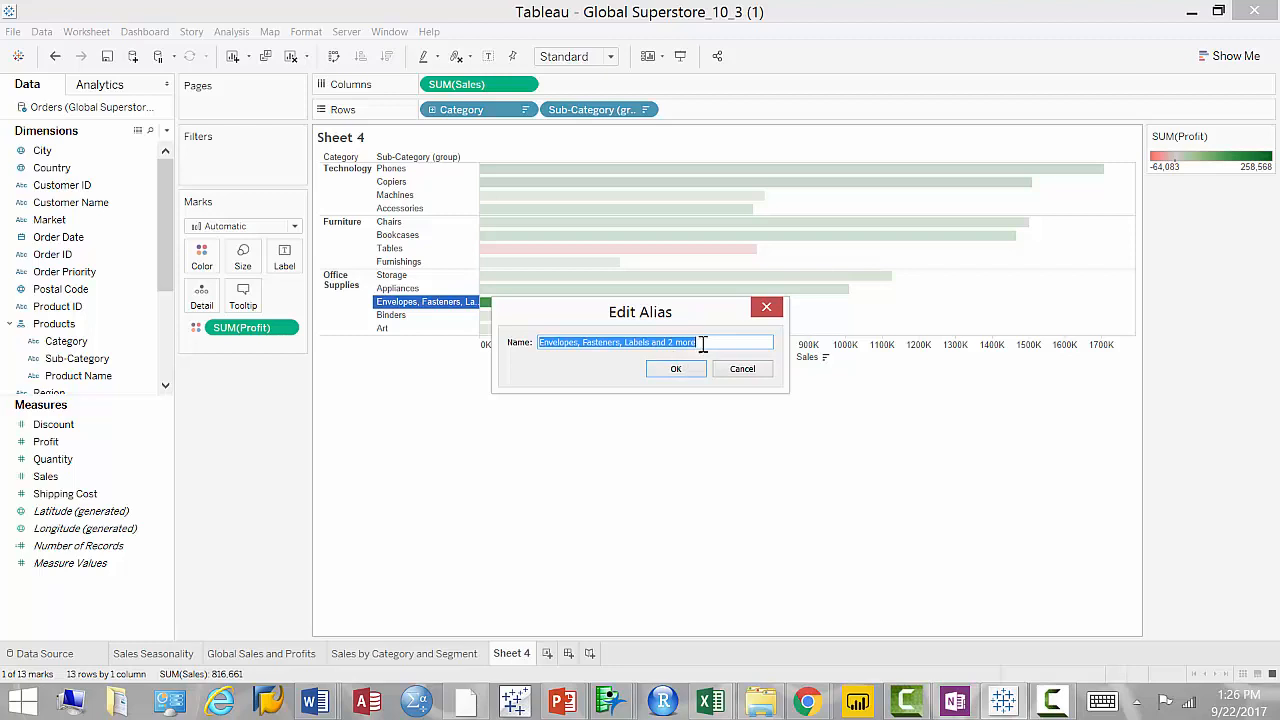
pyautogui.write('Small Office ')
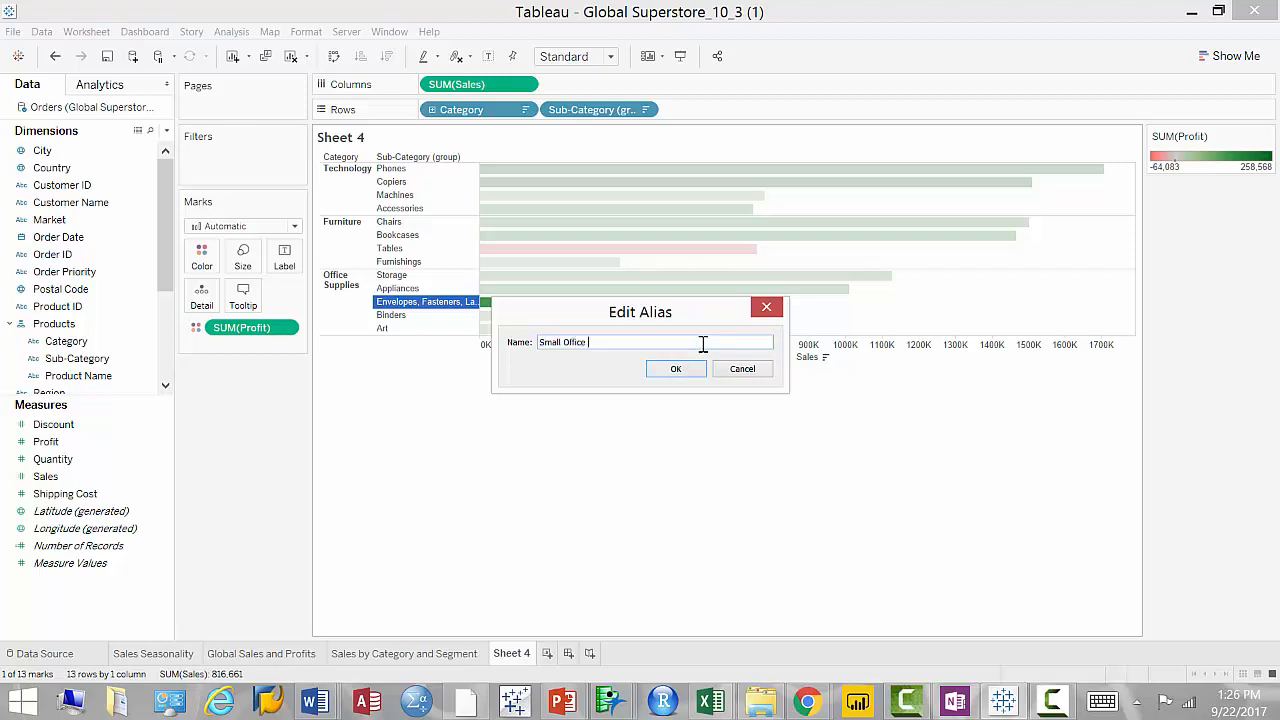
pyautogui.write('Suppliers')
pyautogui.press('BackSpace')
pyautogui.press('BackSpace')
pyautogui.write('s')
pyautogui.click(679, 369)
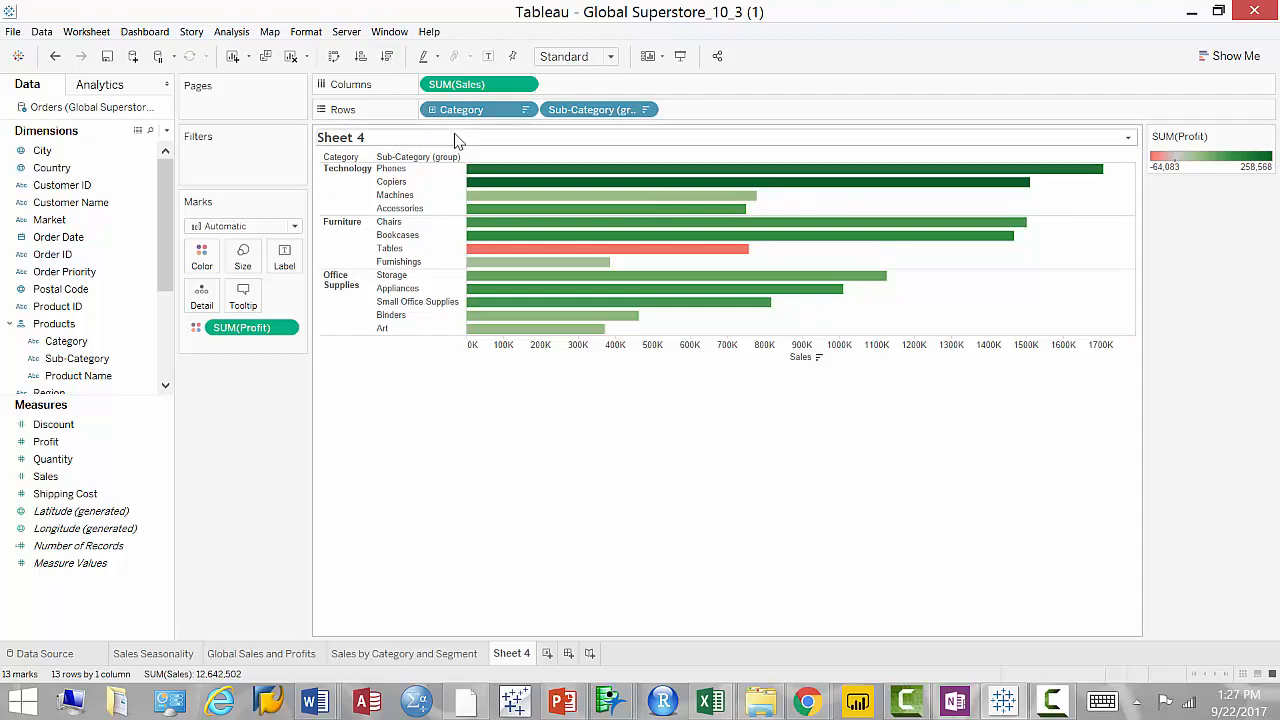
# Swap rows and columns to get vertical bars, and rename Sheet 4 as Sales and Profit by Categories and SubCategories
pyautogui.click(334, 57)
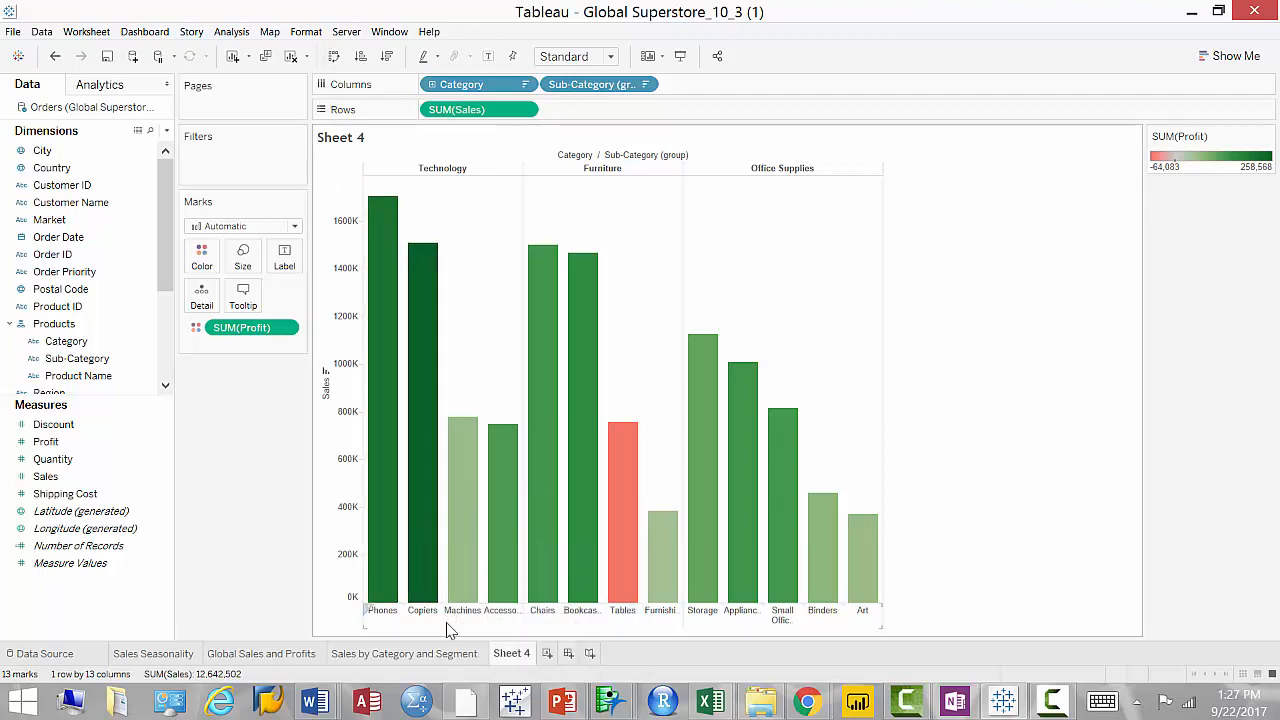
pyautogui.doubleClick(499, 654)
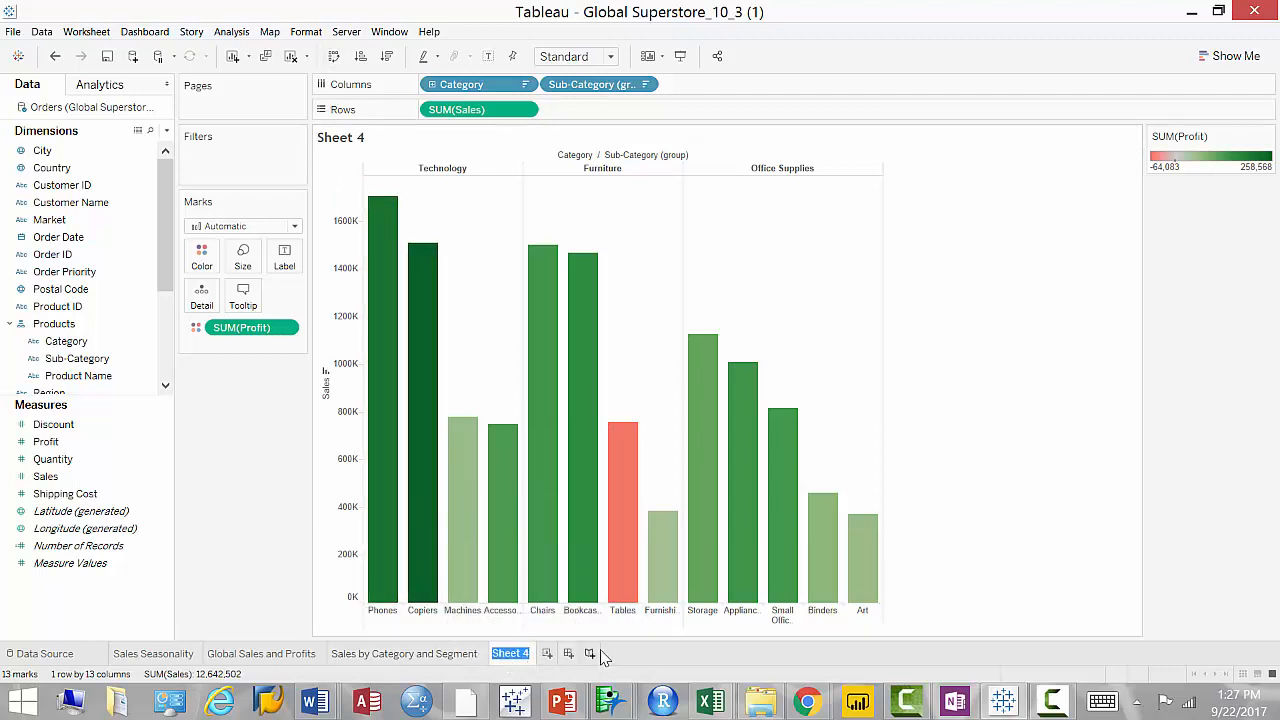
pyautogui.write('Sale')
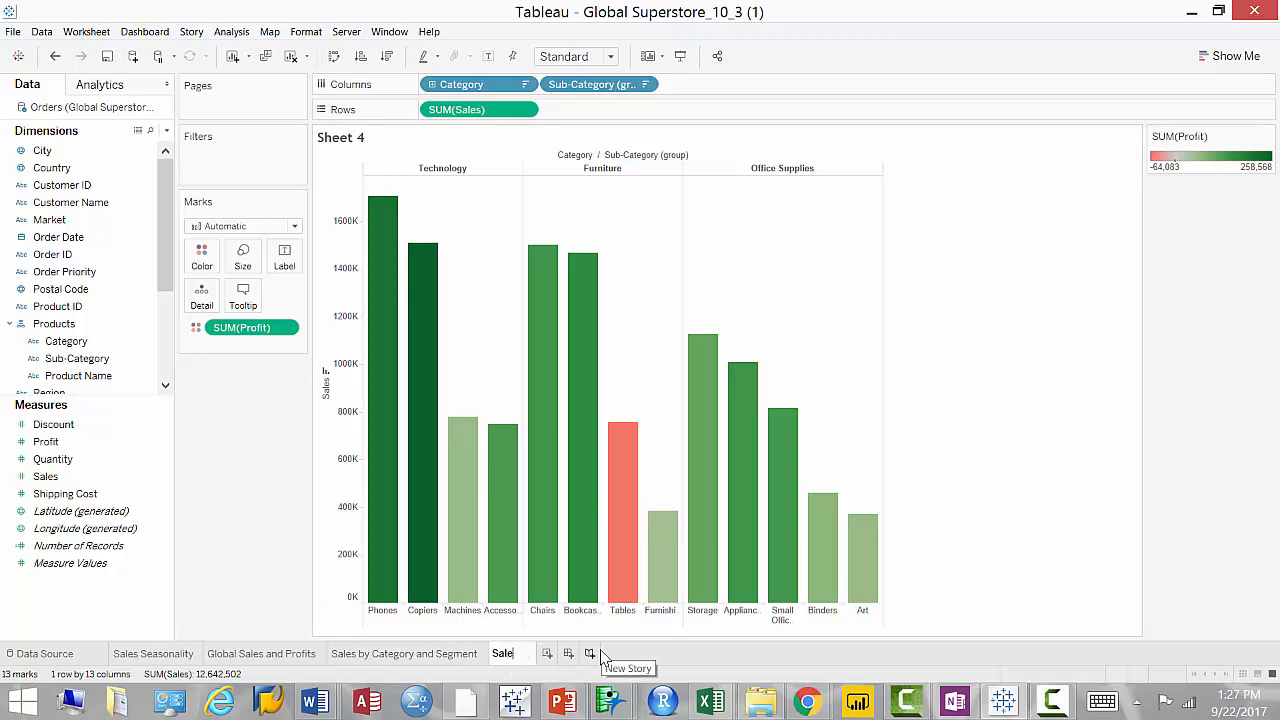
pyautogui.write('s and Profit')
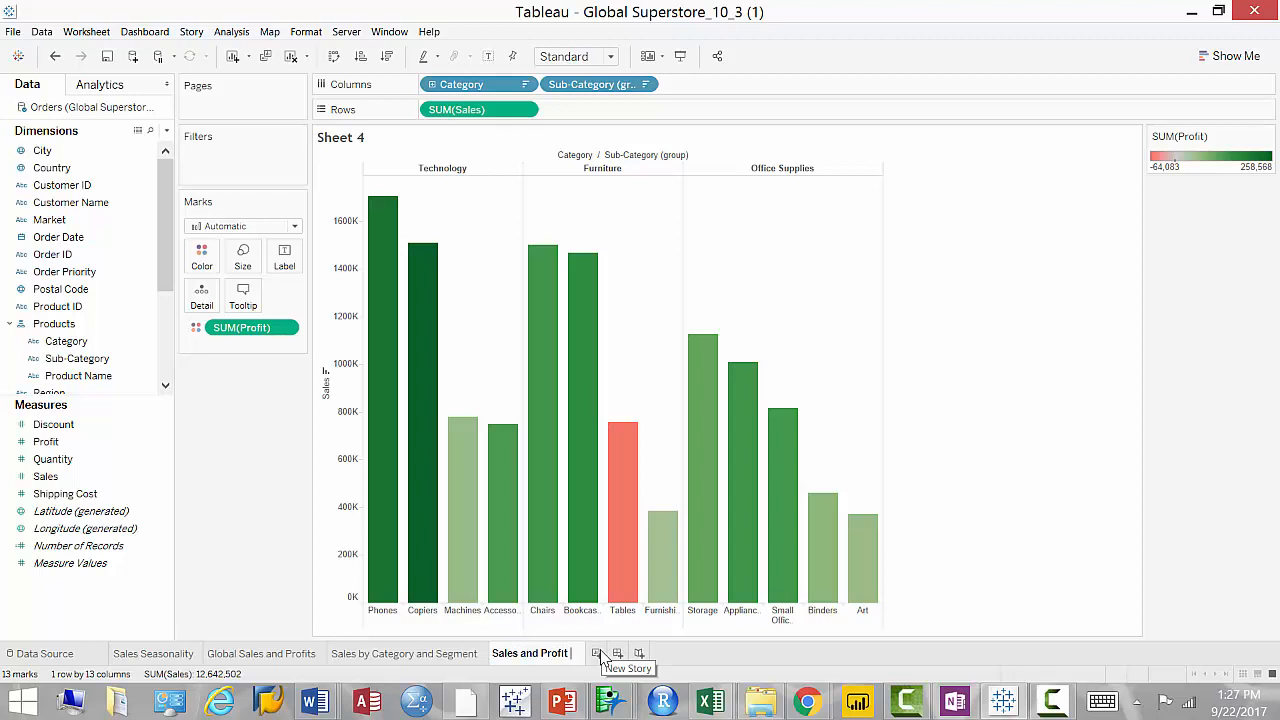
pyautogui.write(' by')
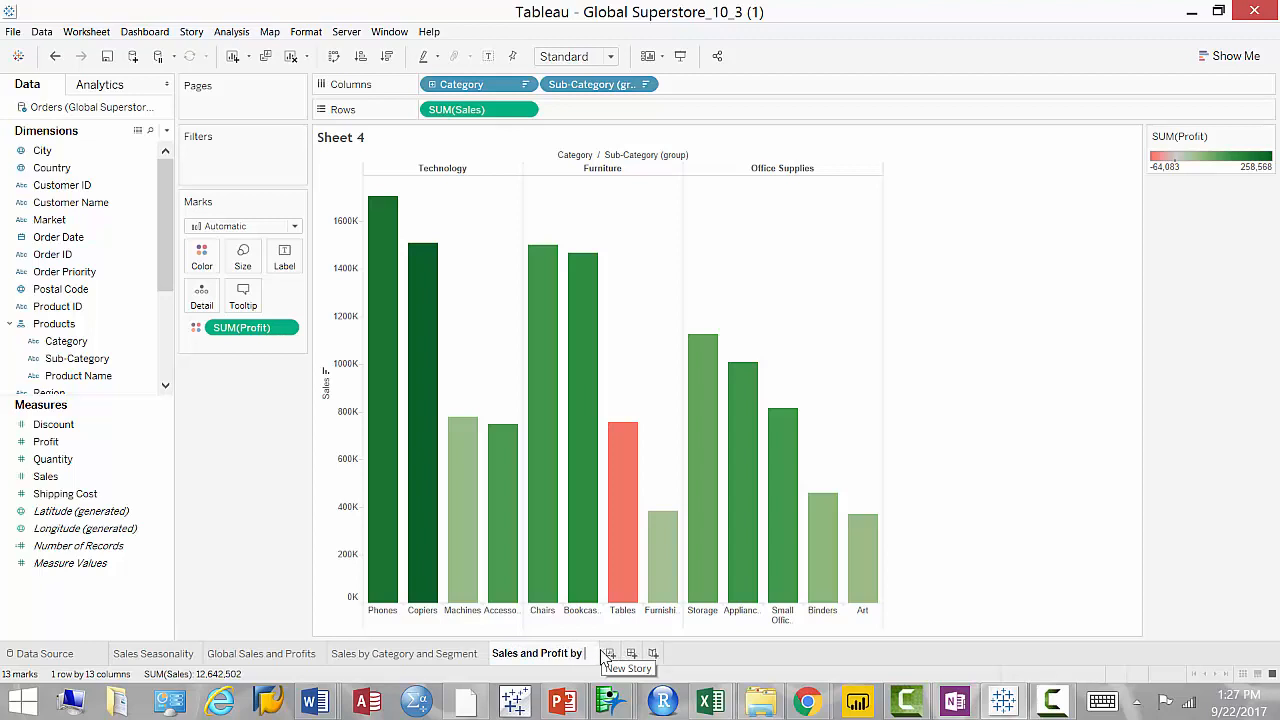
pyautogui.write(' Ca')
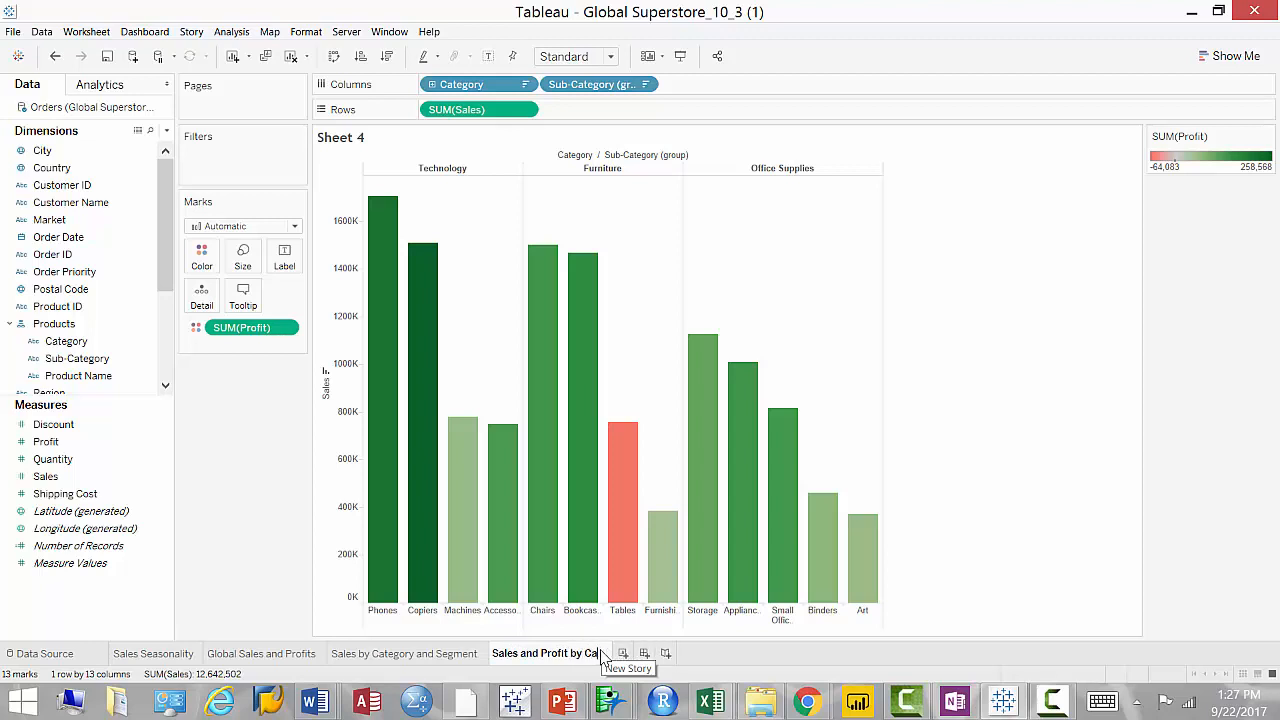
pyautogui.write('tegories and ')
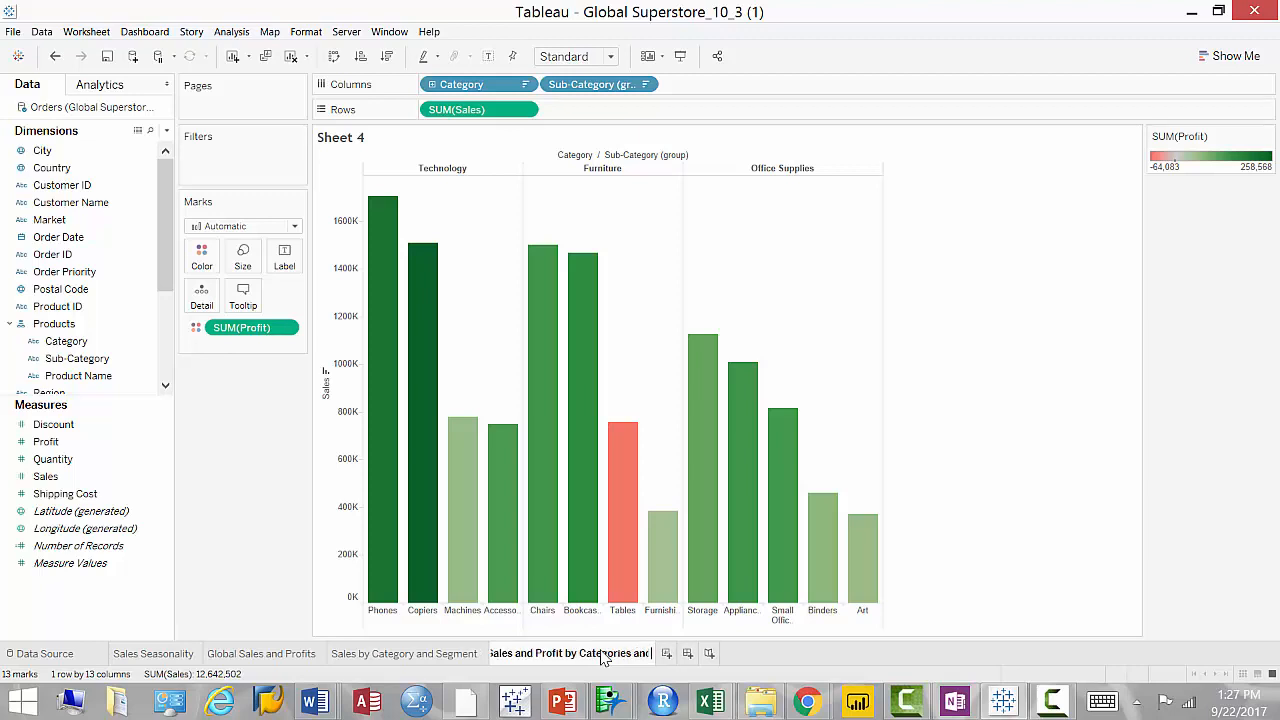
pyautogui.write('Sub')
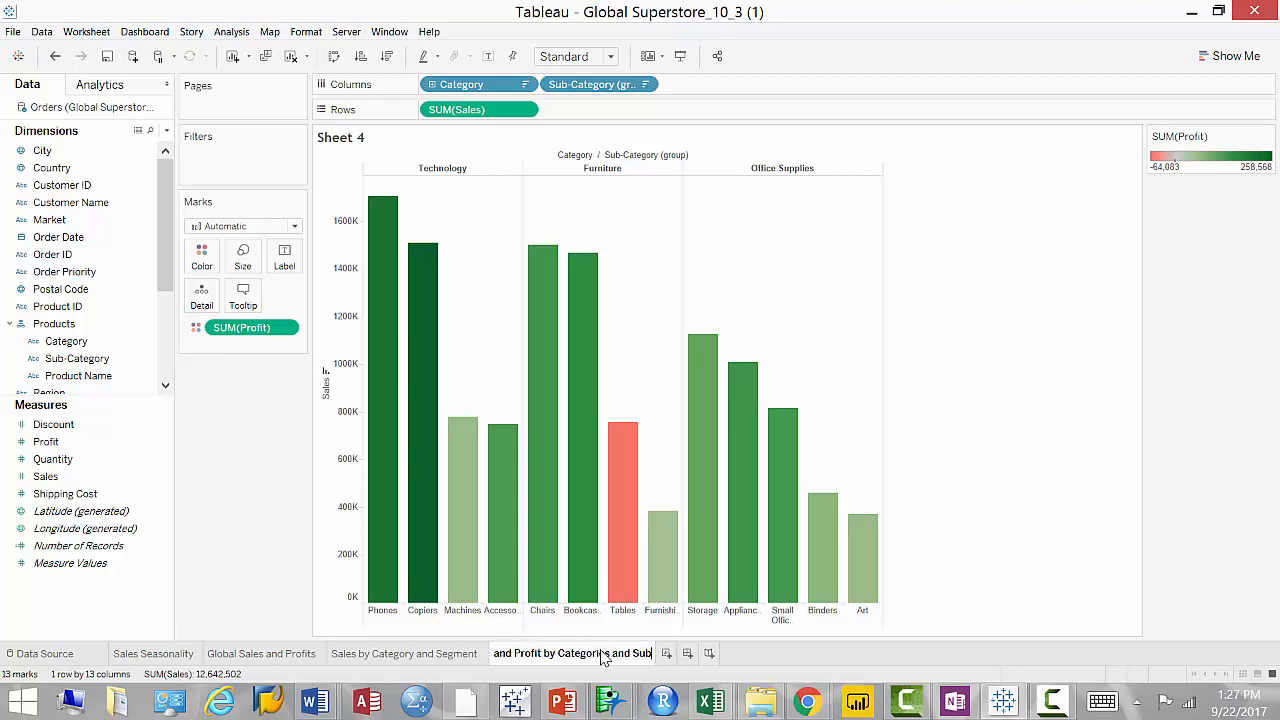
pyautogui.write('Categories')
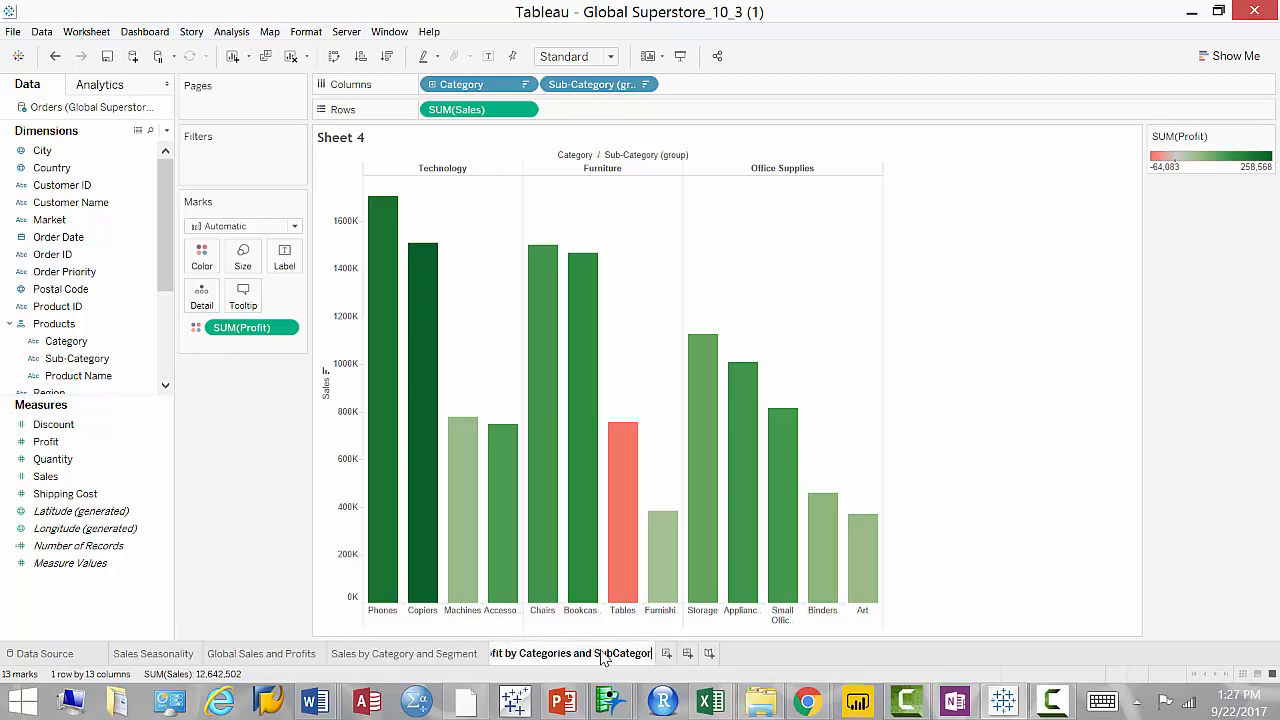
pyautogui.press('Return')
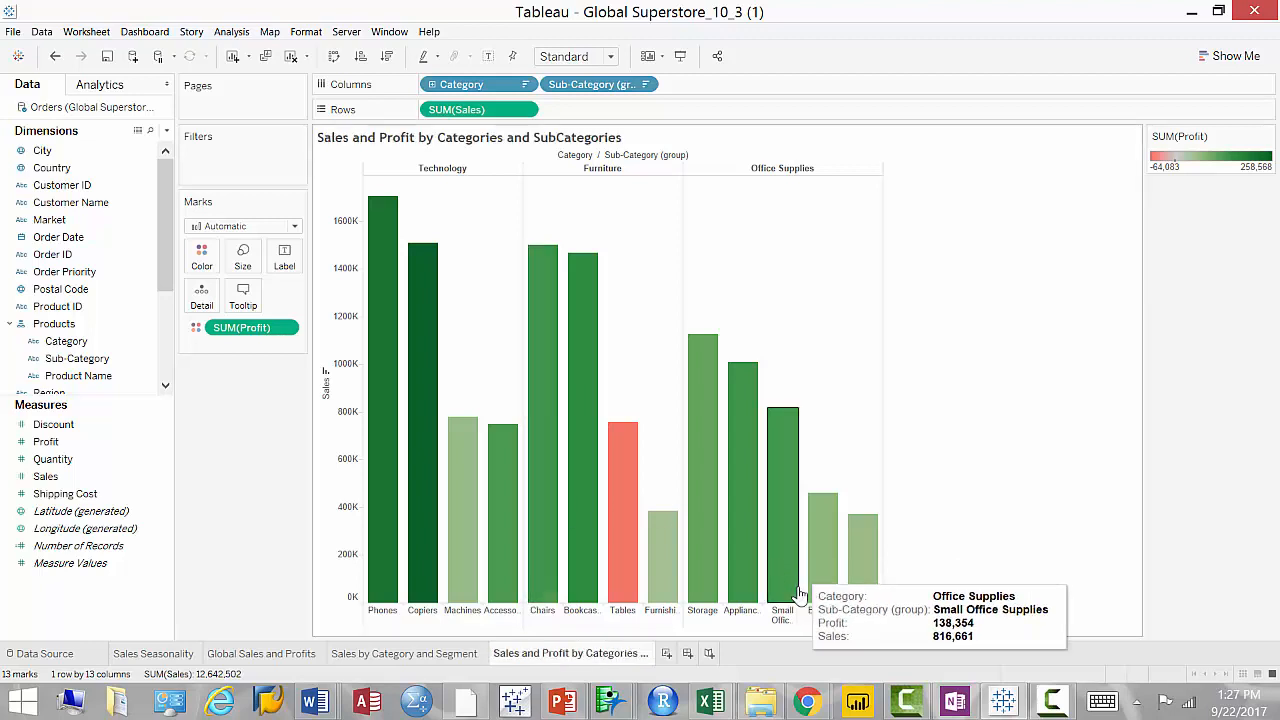
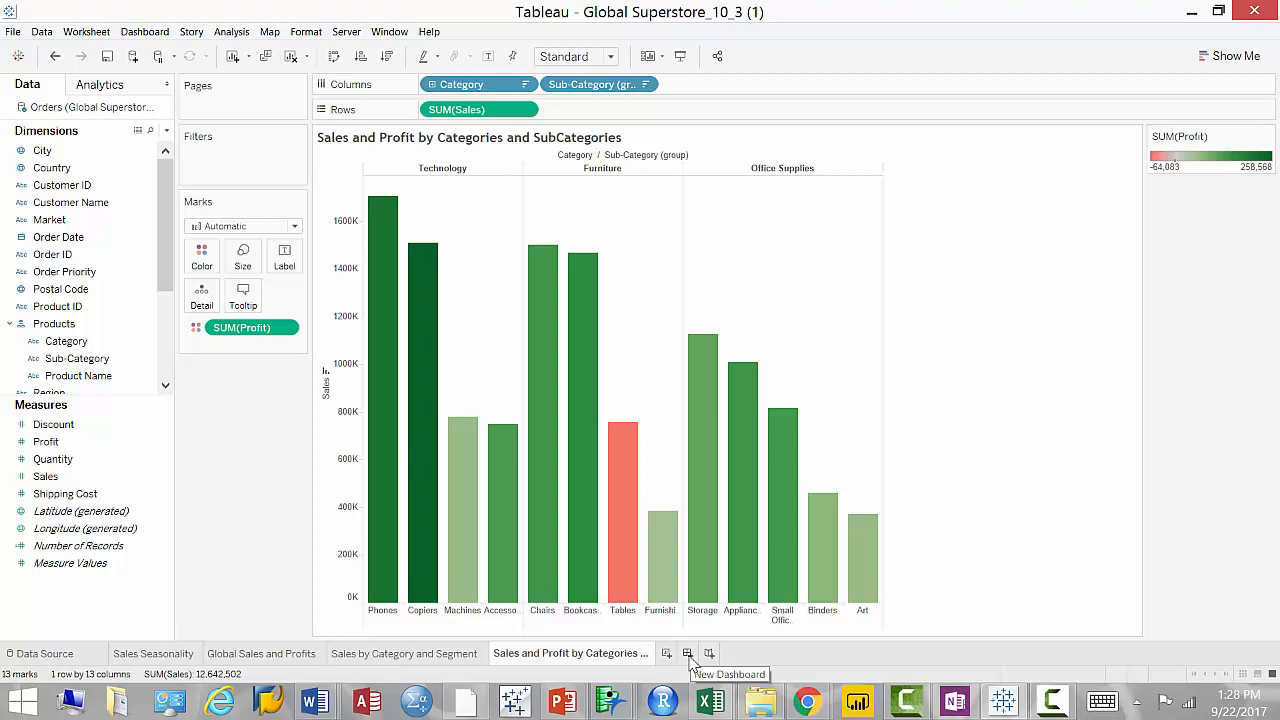
# Add a new dashboard to the workbook
pyautogui.click(688, 653)
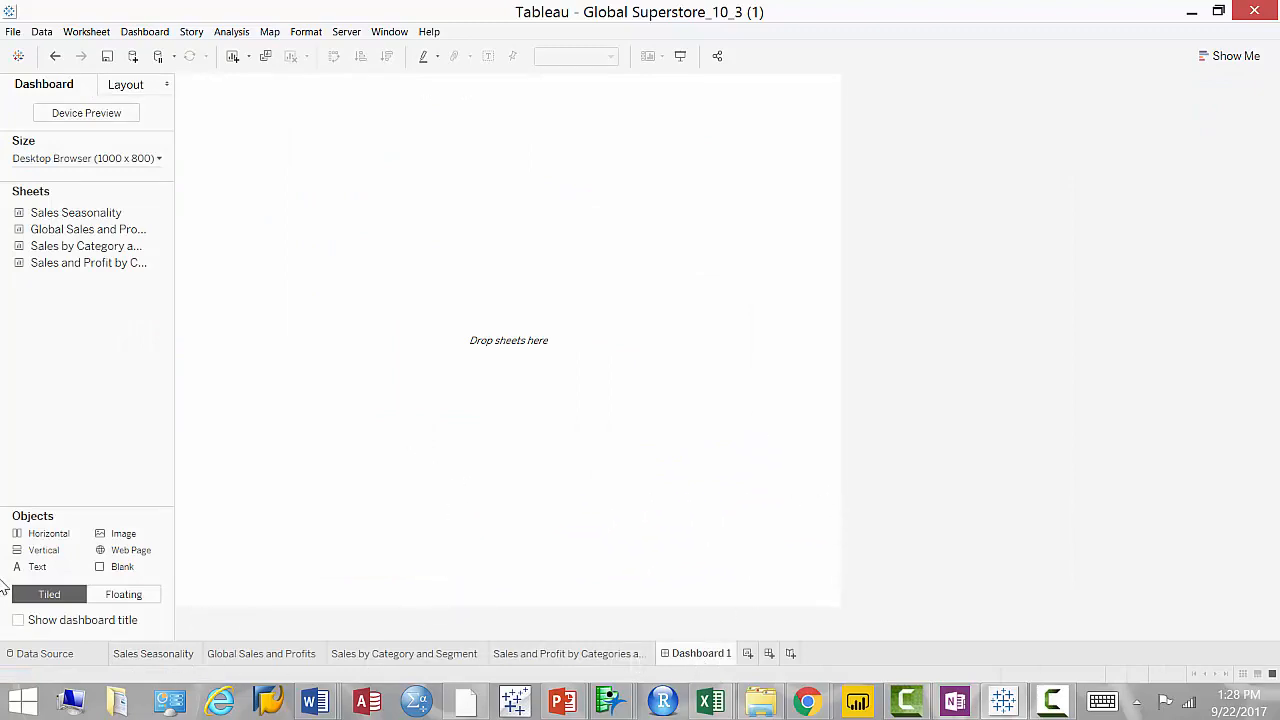
# Try the Laptop Browser (800 x 600) dashboard size, and return to the fixed Desktop Browser (1000 x 800) size
pyautogui.click(158, 160)
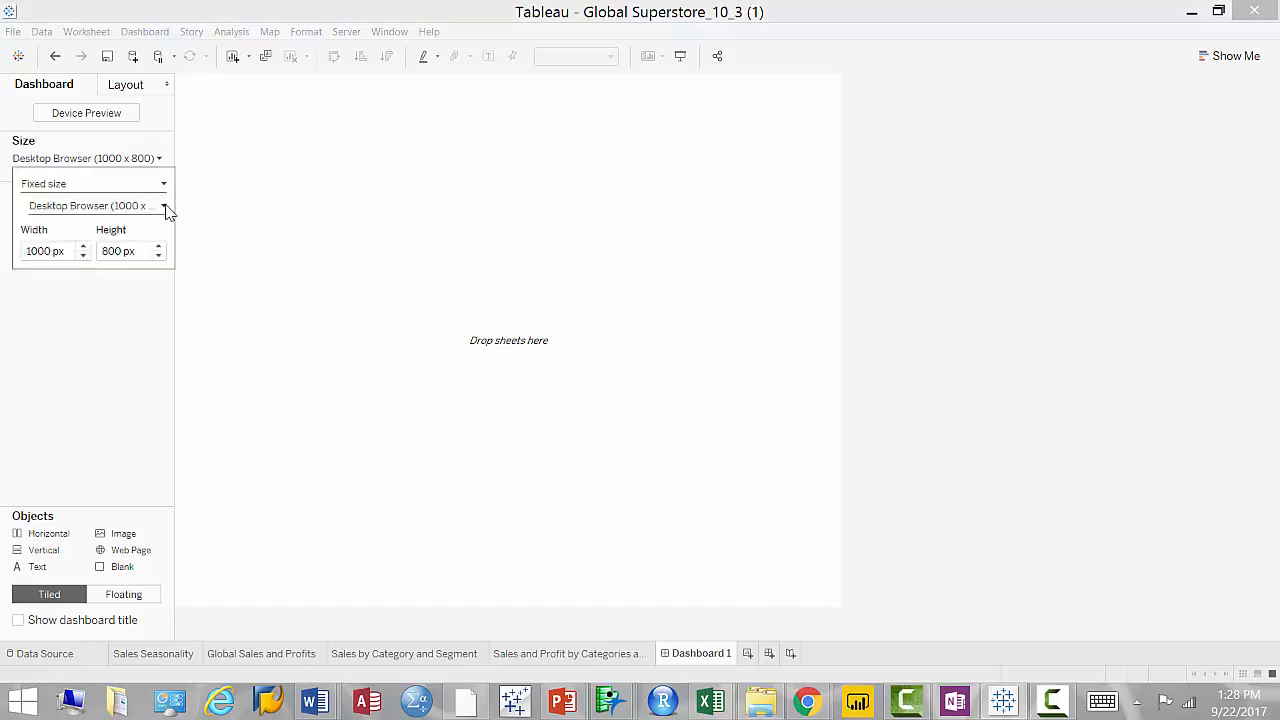
pyautogui.click(164, 206)
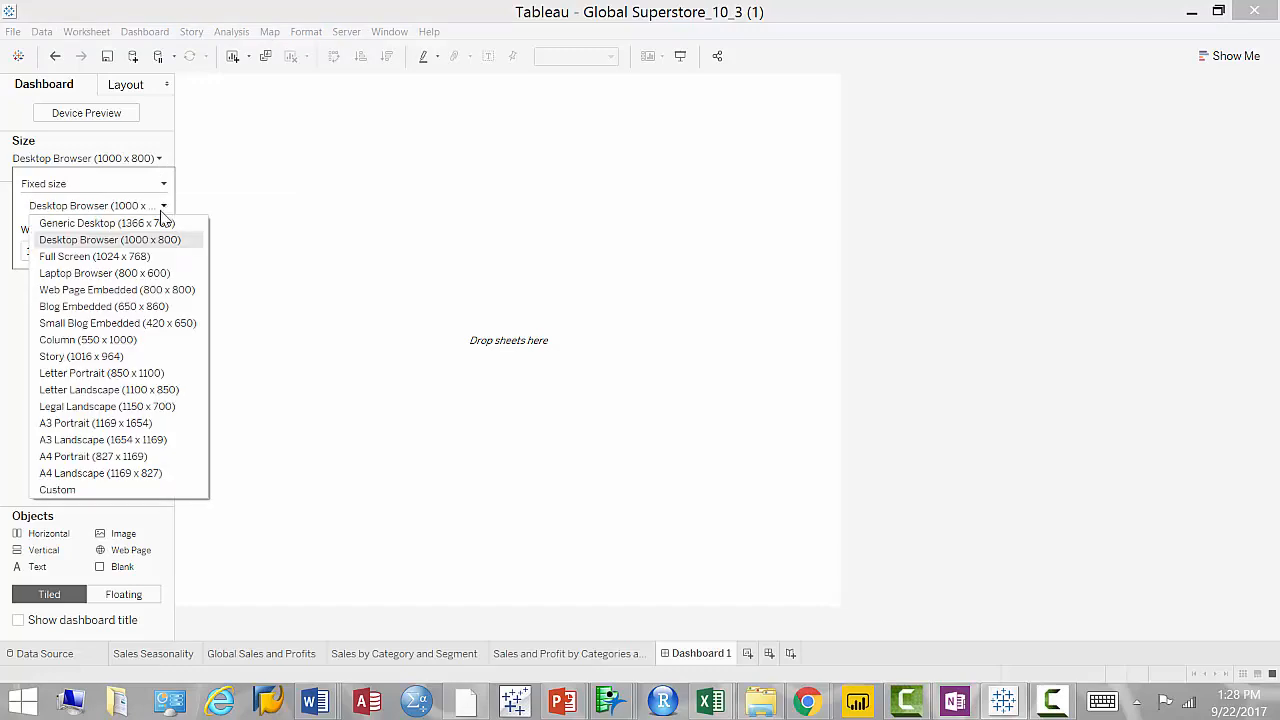
pyautogui.click(125, 274)
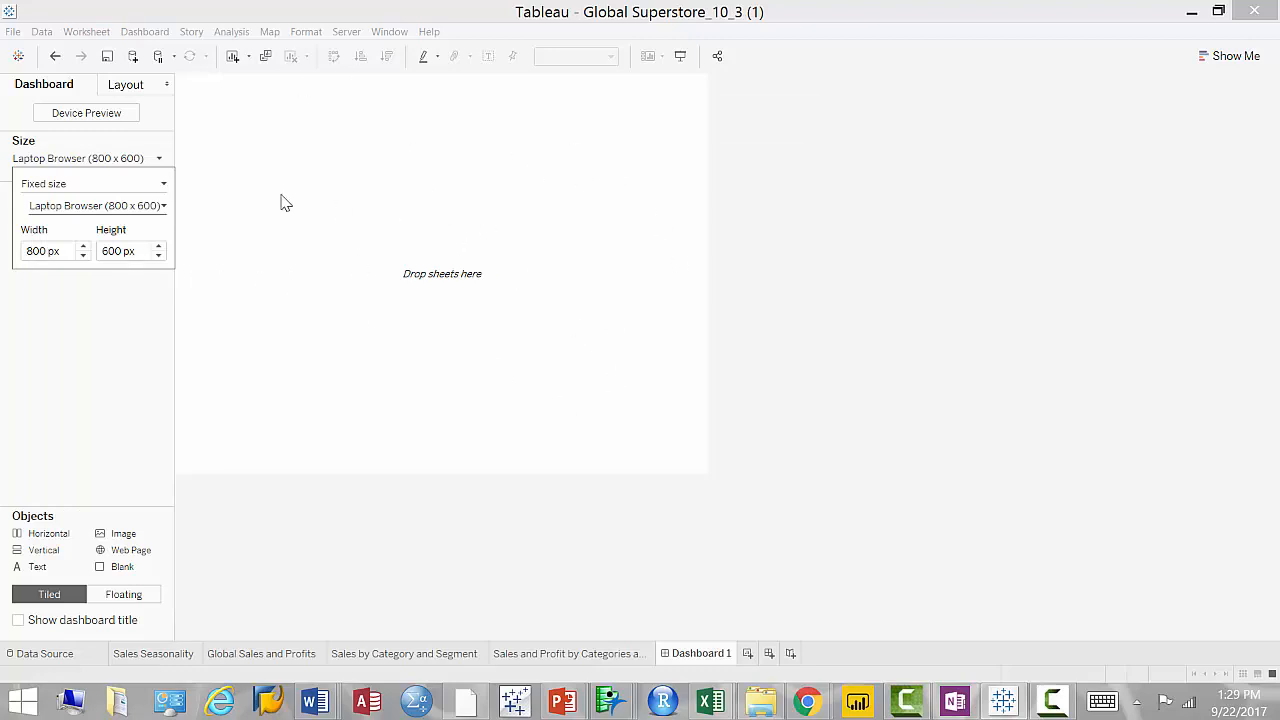
pyautogui.click(165, 208)
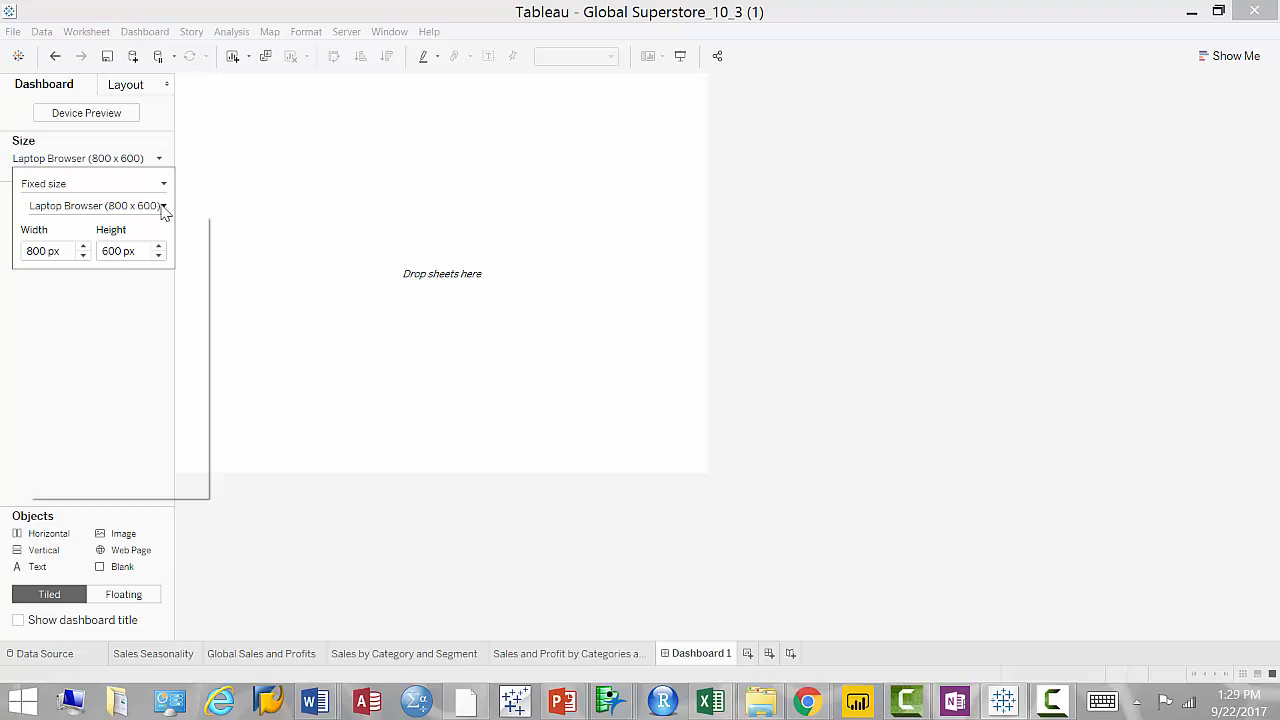
pyautogui.click(147, 246)
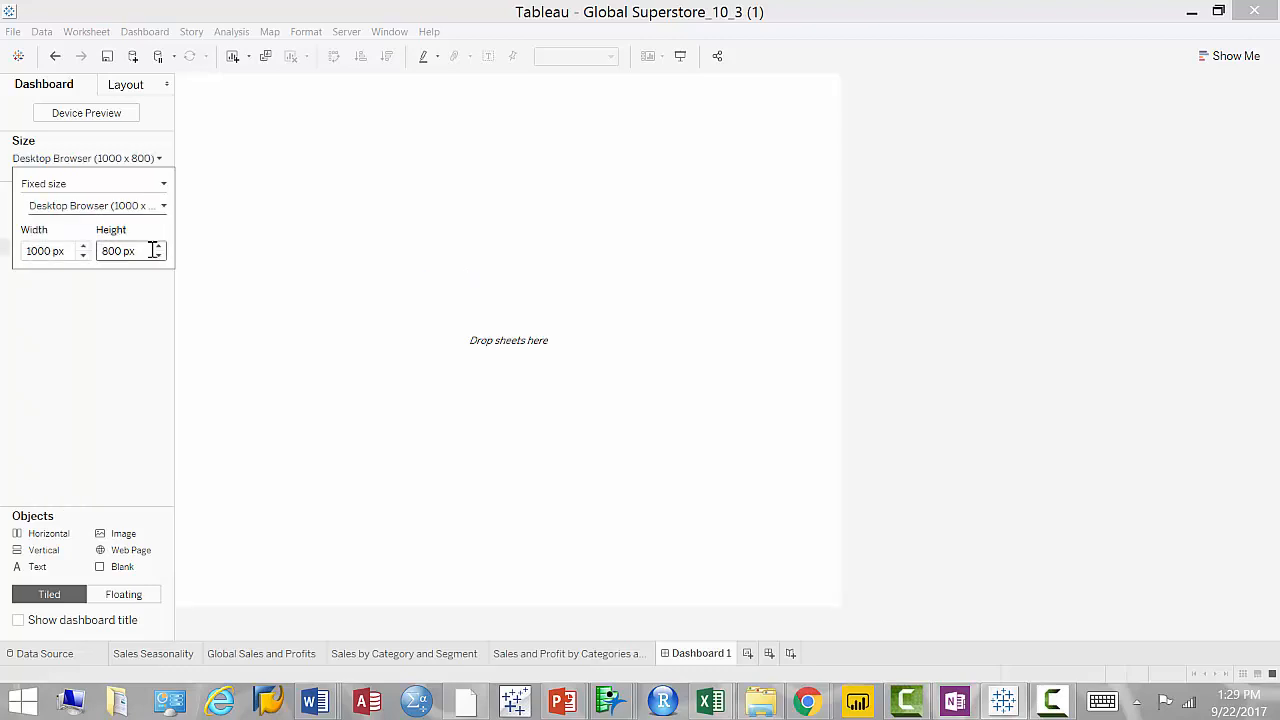
pyautogui.click(142, 335)
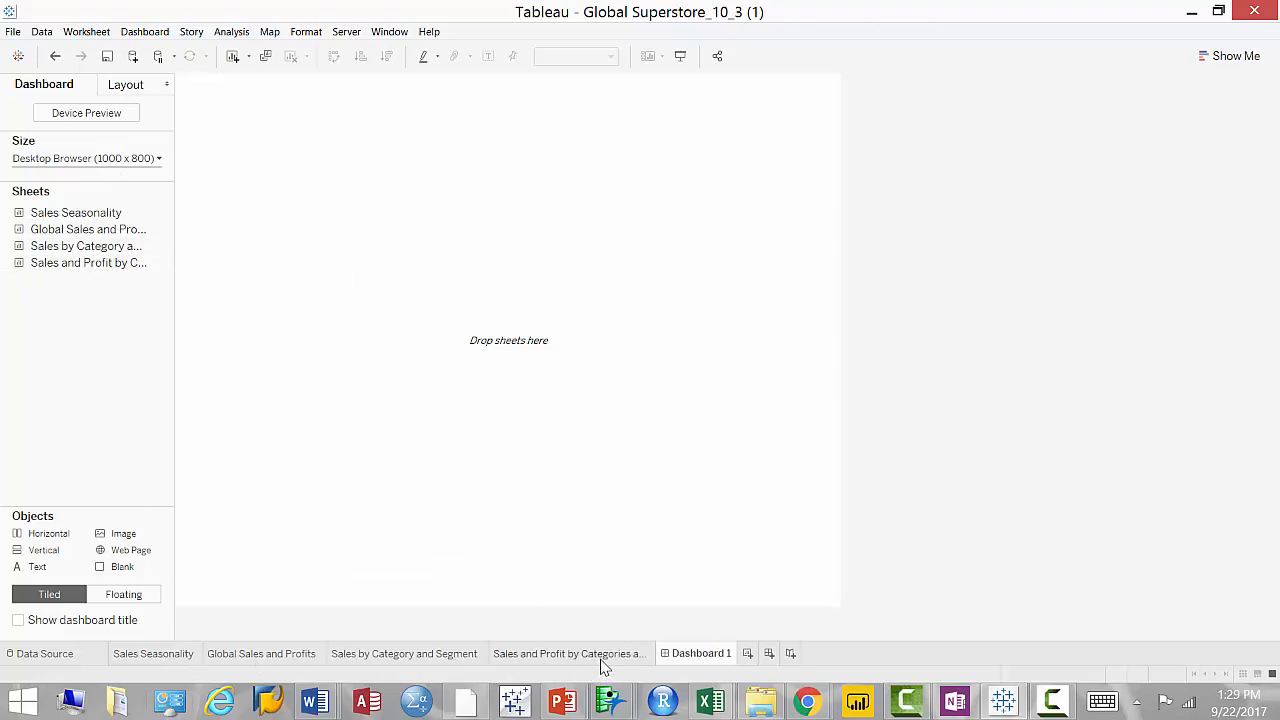
# Place the Global Sales and Profits map on the empty dashboard
pyautogui.moveTo(603, 667)
pyautogui.moveTo(85, 216)
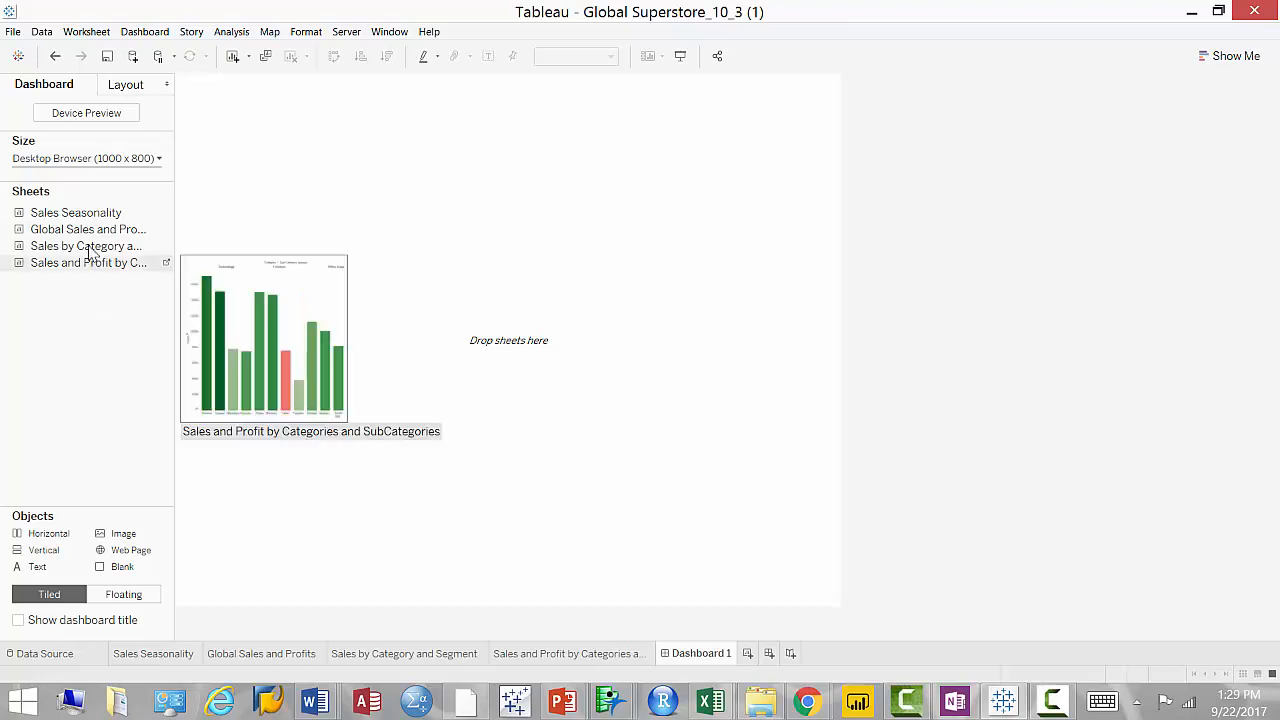
pyautogui.moveTo(86, 238); pyautogui.dragTo(384, 252)
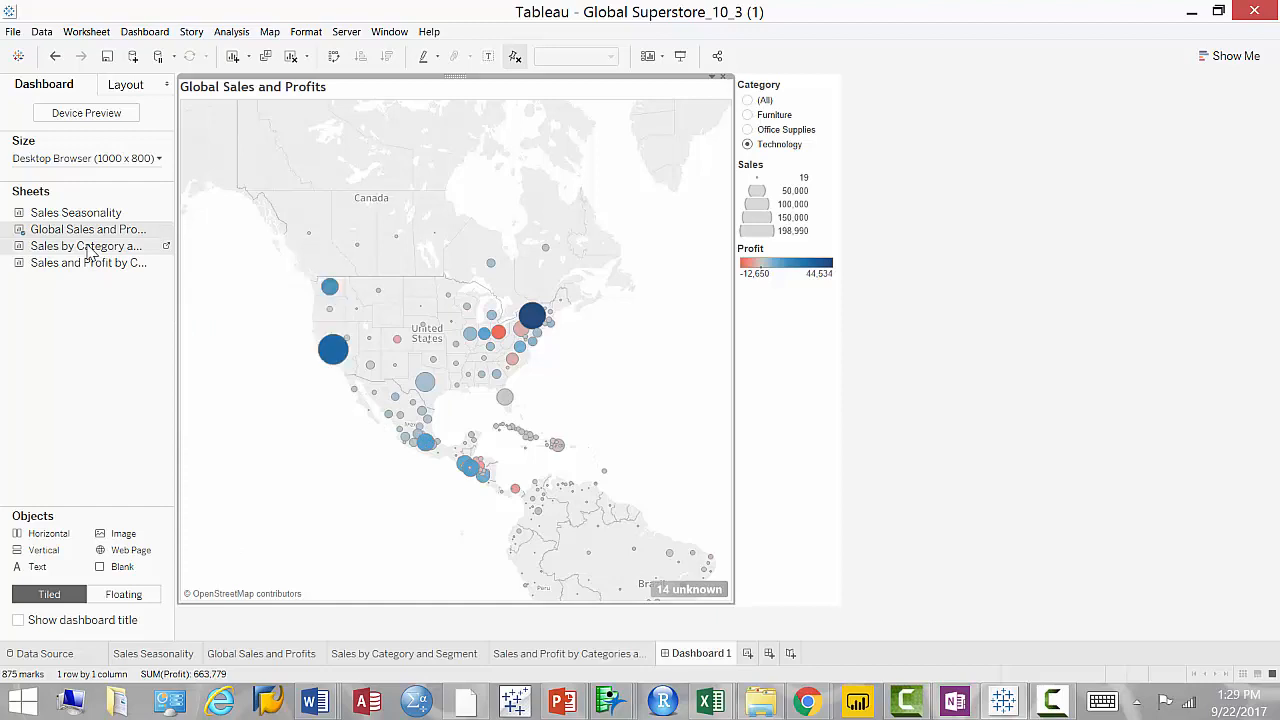
# Try placing Sales by Category and Segment below the map, and undo that placement
pyautogui.moveTo(88, 250)
pyautogui.mouseDown()
pyautogui.moveTo(310, 492)
pyautogui.moveTo(342, 509)
pyautogui.mouseUp()
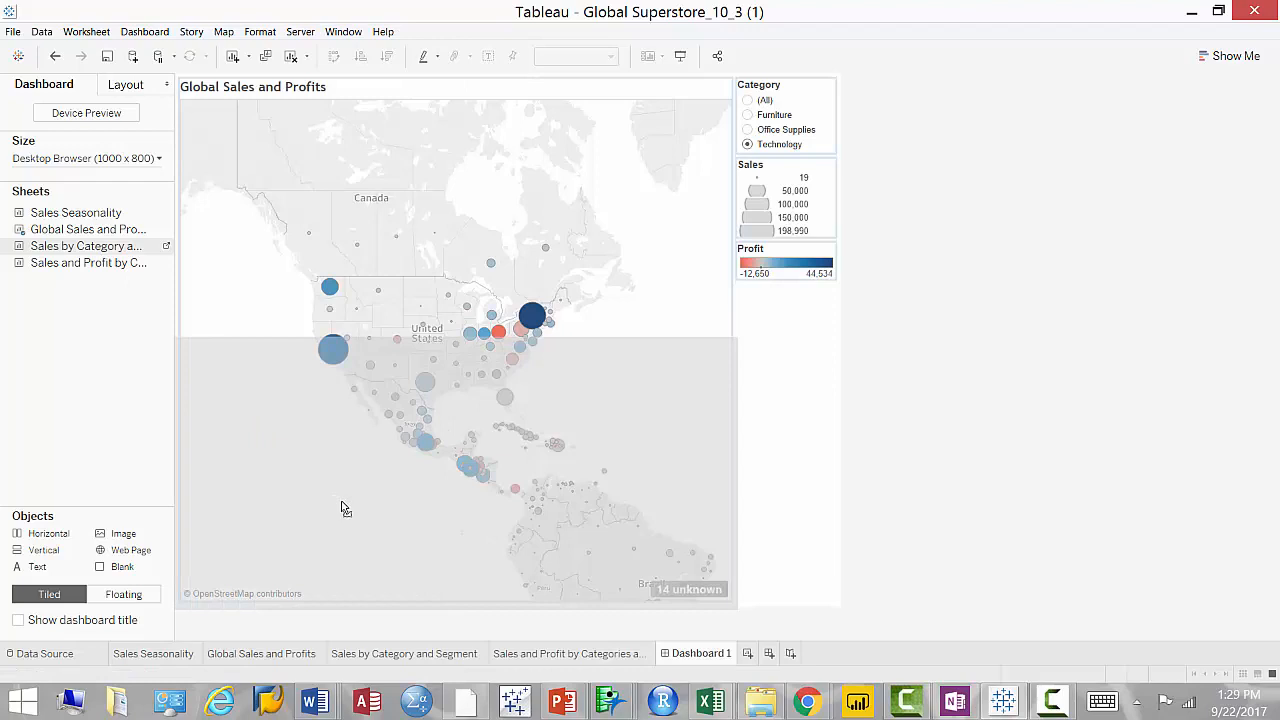
pyautogui.moveTo(342, 509); pyautogui.dragTo(342, 509)
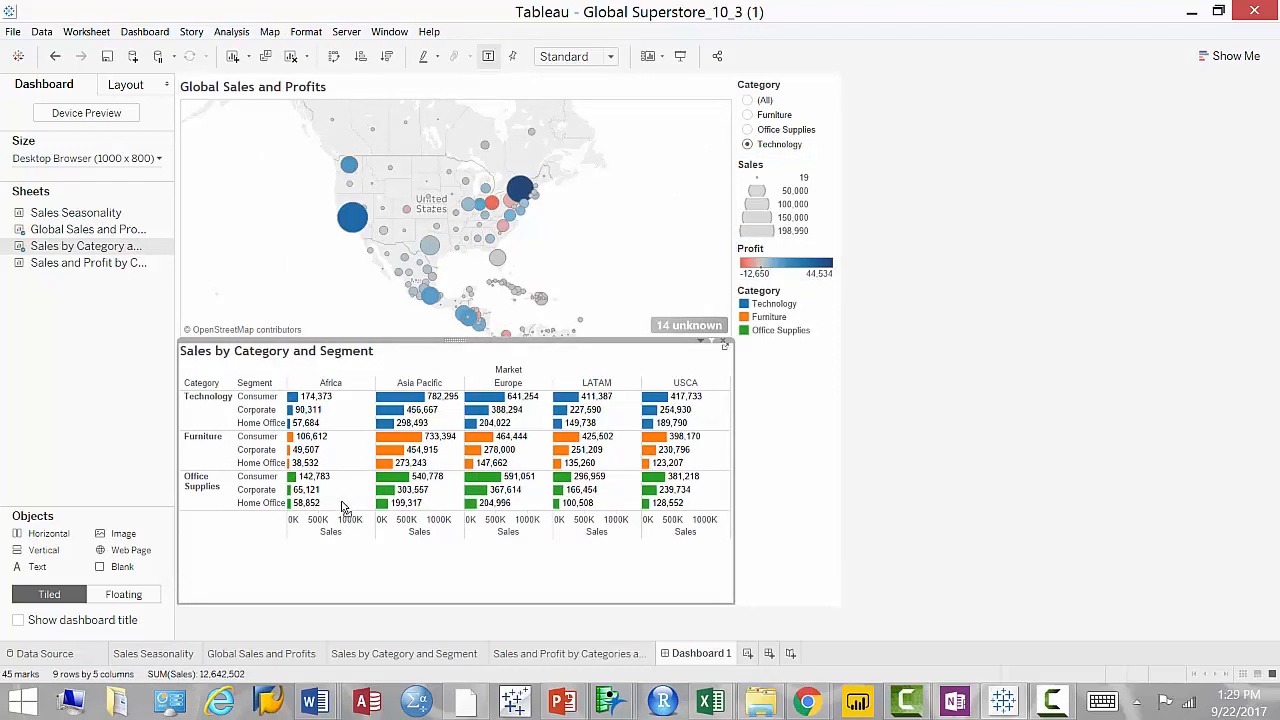
pyautogui.moveTo(82, 268)
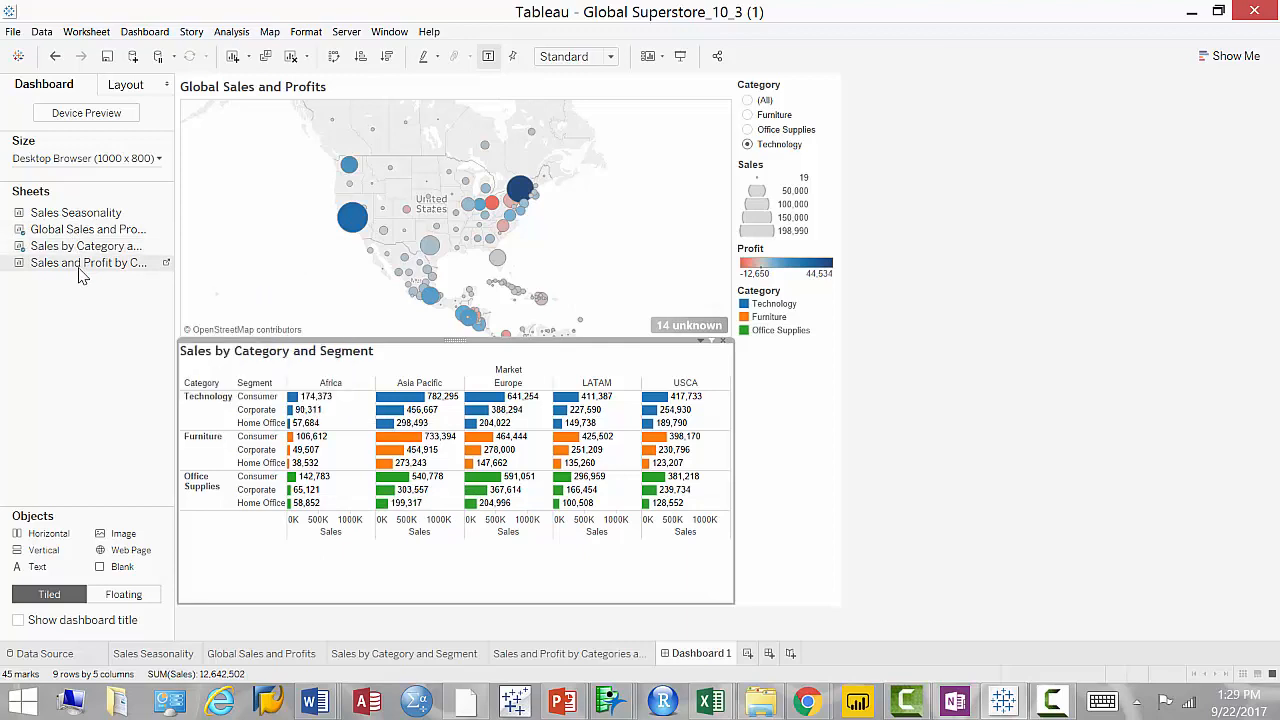
pyautogui.click(81, 272)
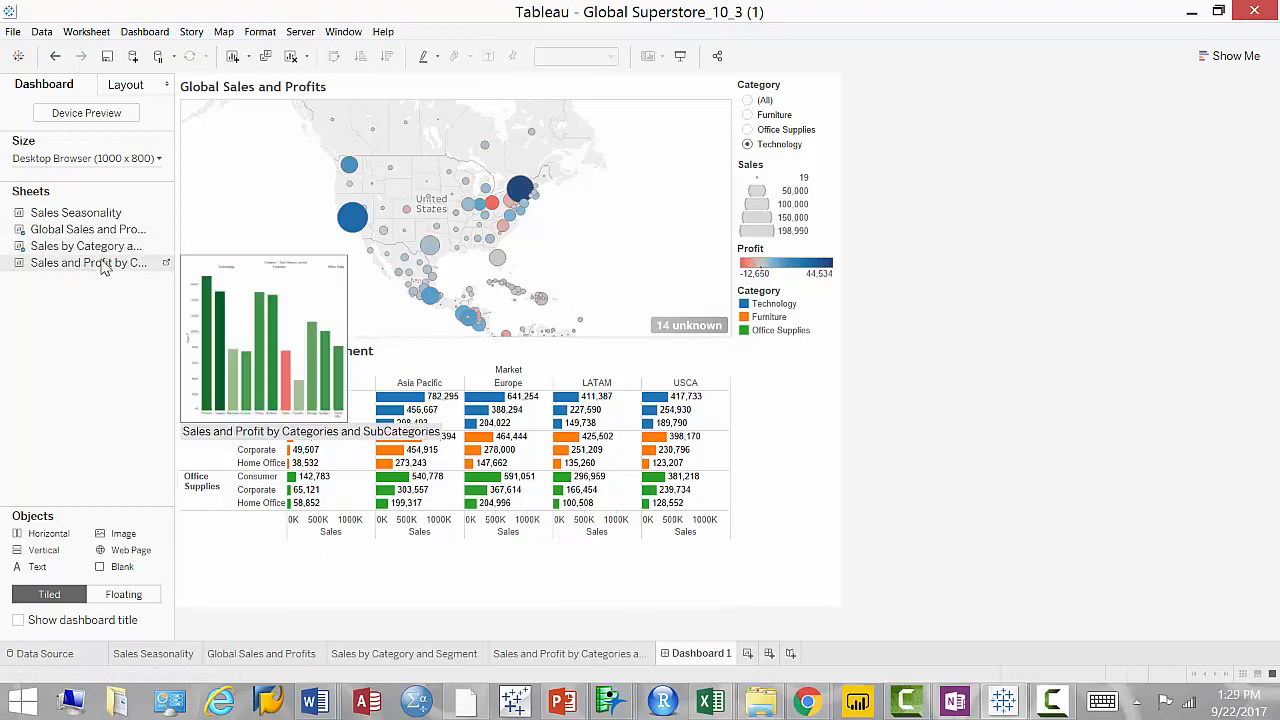
pyautogui.moveTo(103, 268)
pyautogui.mouseDown()
pyautogui.moveTo(160, 300)
pyautogui.moveTo(188, 357)
pyautogui.moveTo(86, 326)
pyautogui.moveTo(179, 385)
pyautogui.moveTo(641, 468)
pyautogui.moveTo(177, 366)
pyautogui.moveTo(77, 306)
pyautogui.mouseUp()
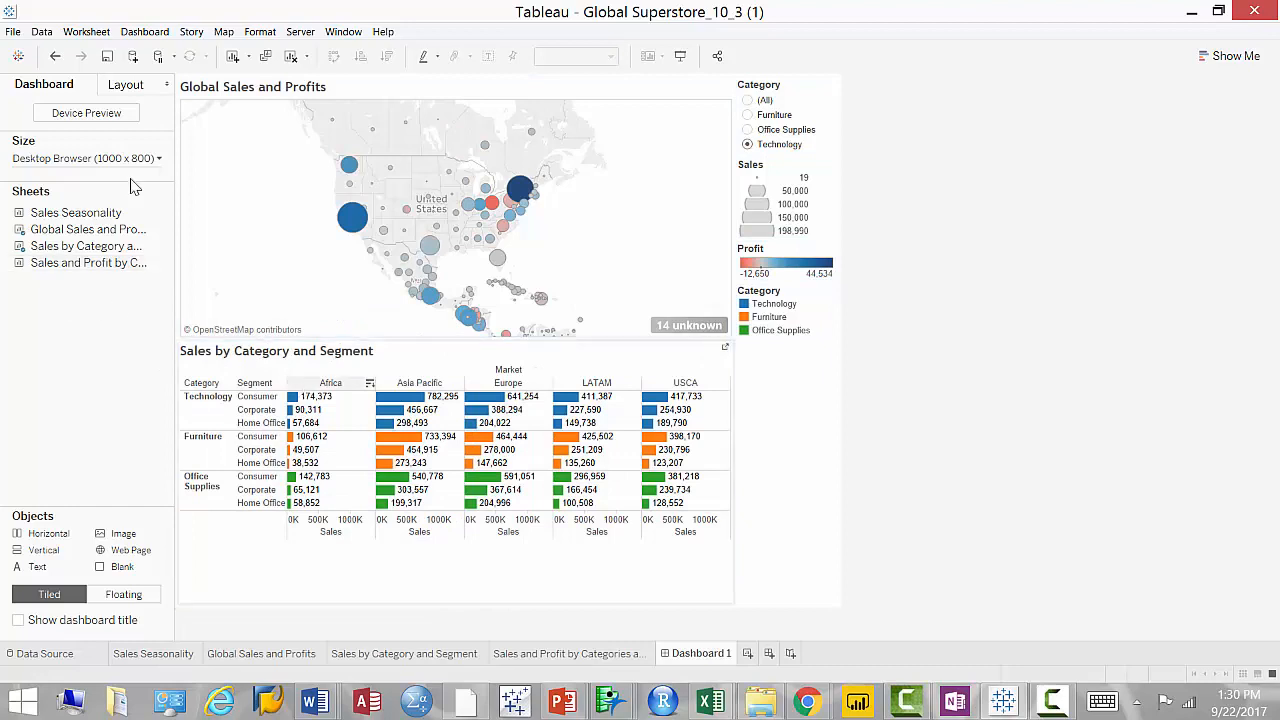
pyautogui.click(54, 60)
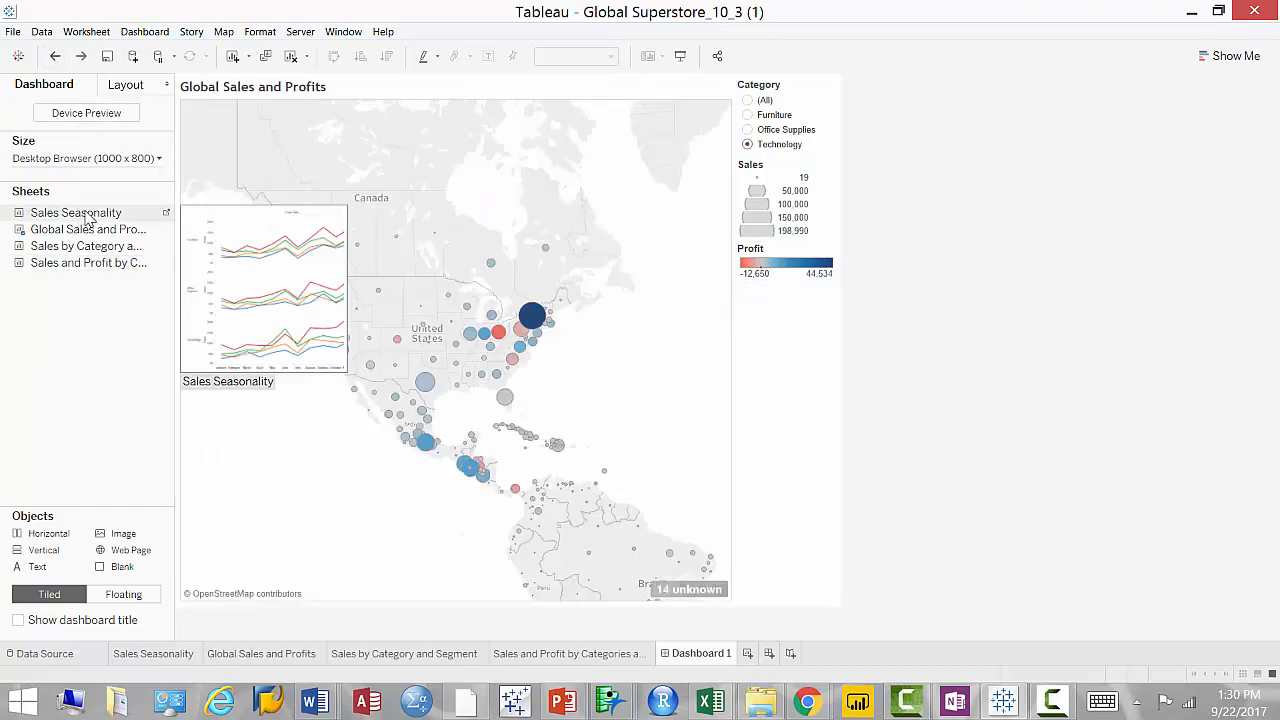
# Place Sales Seasonality below the map, with Sales and Profit by Categories and SubCategories to its right
pyautogui.moveTo(86, 218)
pyautogui.mouseDown()
pyautogui.moveTo(300, 340)
pyautogui.moveTo(443, 443)
pyautogui.mouseUp()
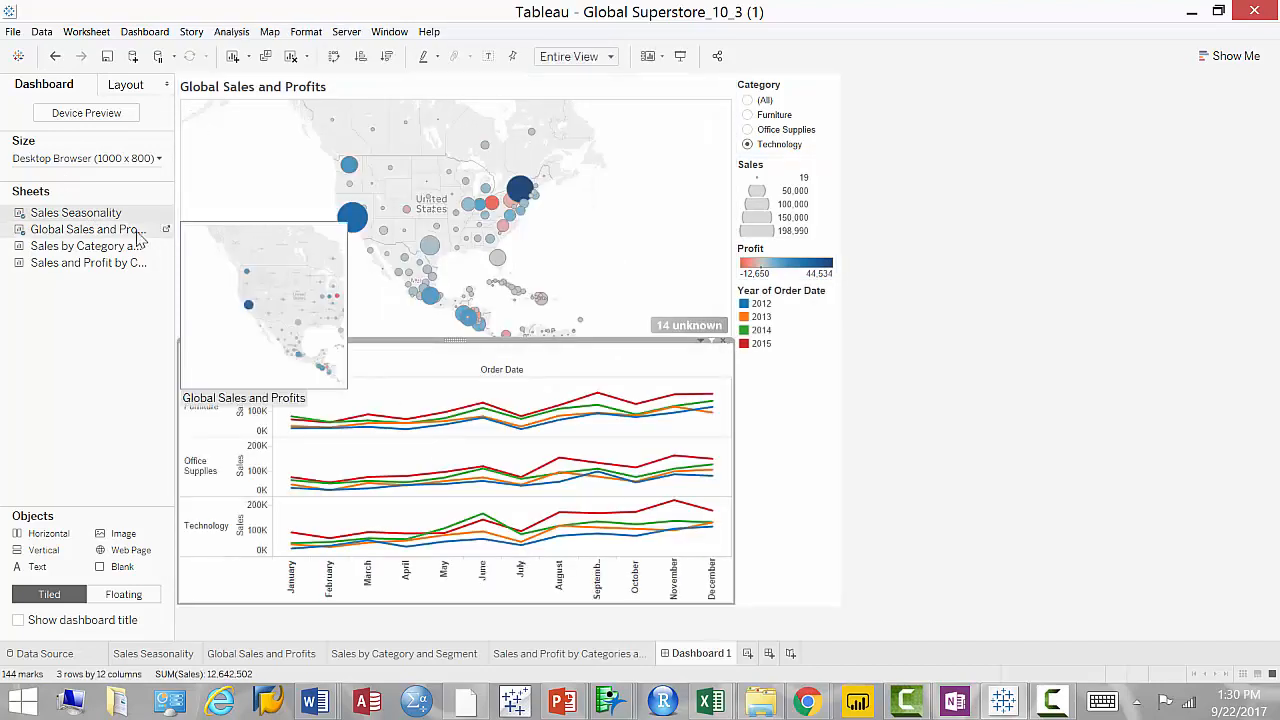
pyautogui.moveTo(113, 275)
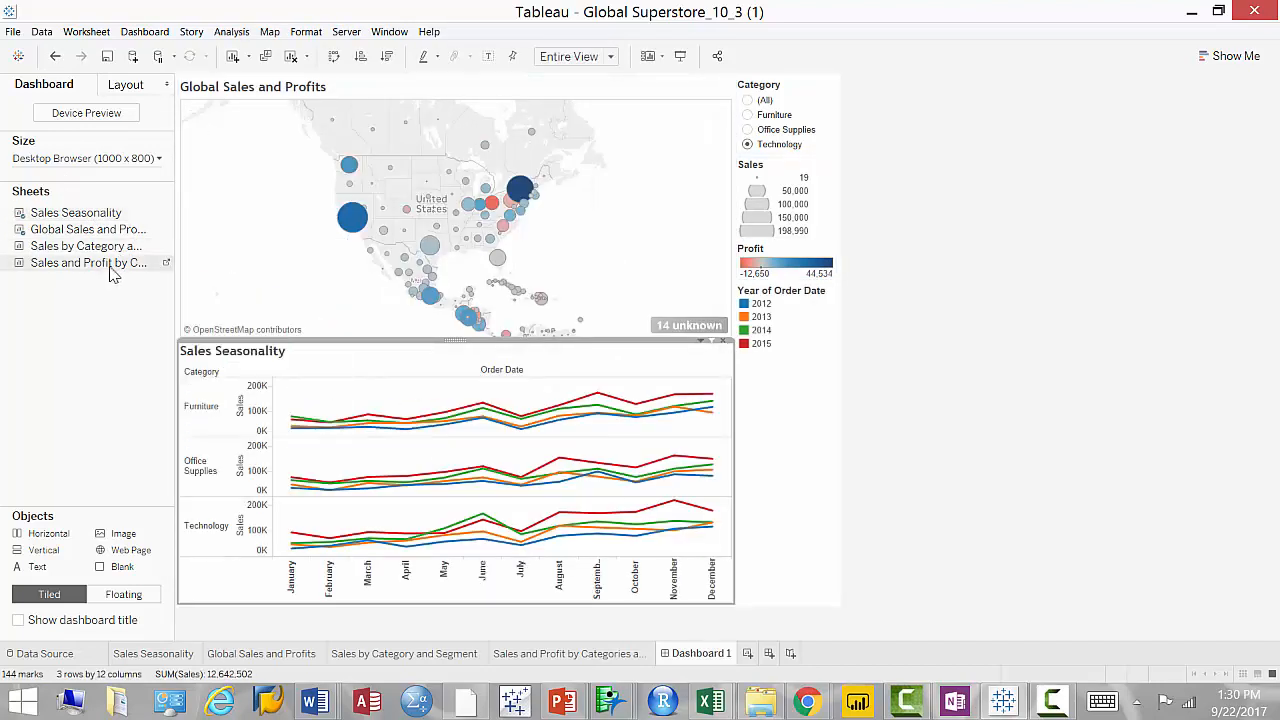
pyautogui.moveTo(113, 275); pyautogui.dragTo(562, 470)
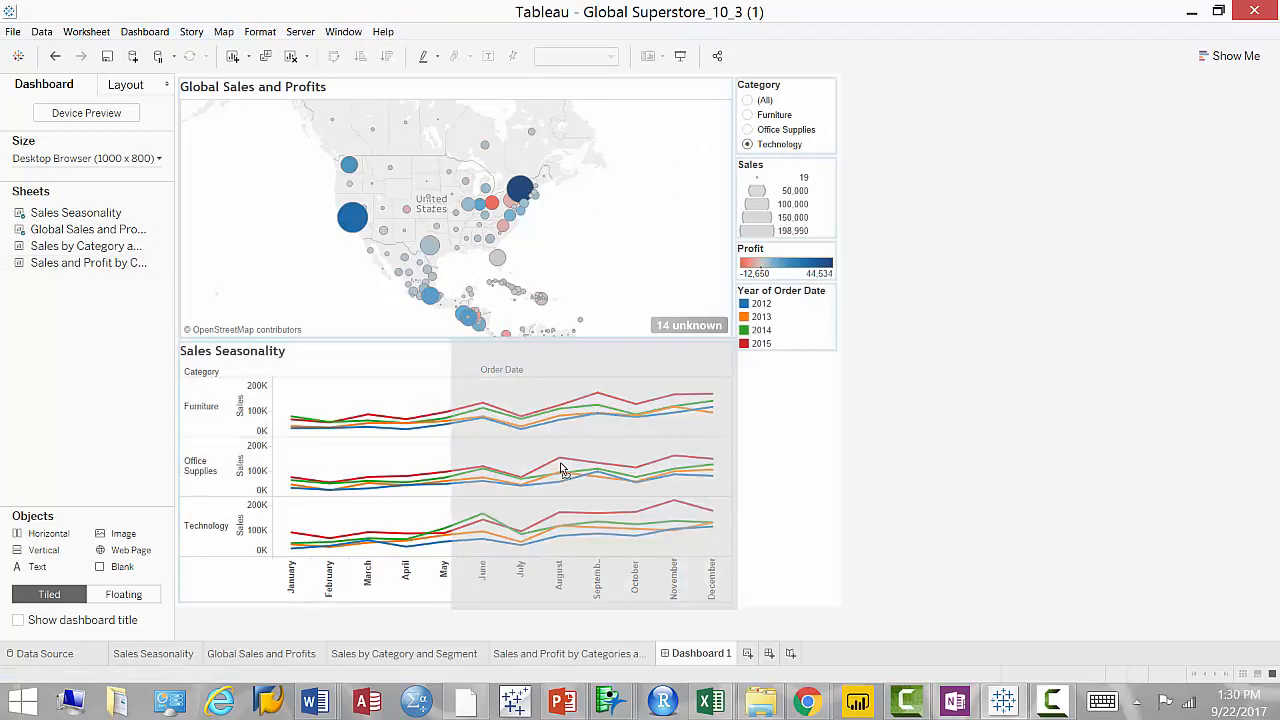
pyautogui.moveTo(562, 470); pyautogui.dragTo(562, 470)
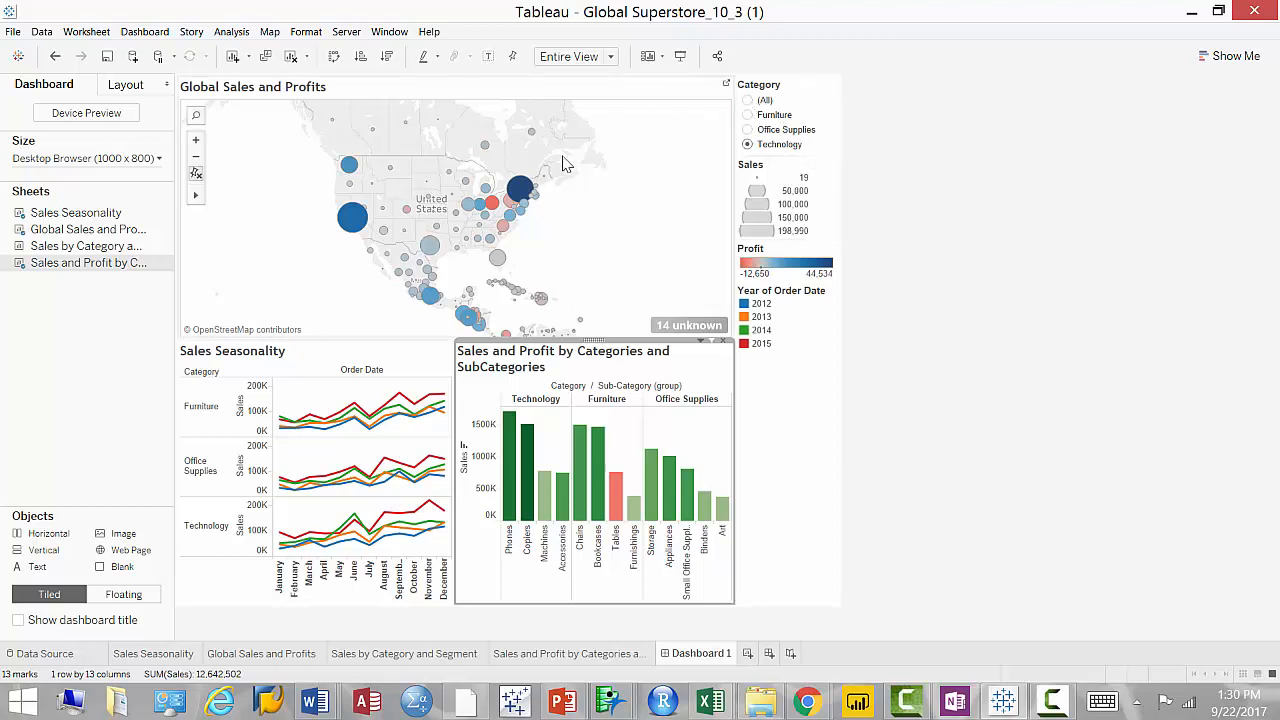
# Search the Global Sales and Profits map for England, United Kingdom, and select England's mark to examine its sales and profit
pyautogui.click(196, 116)
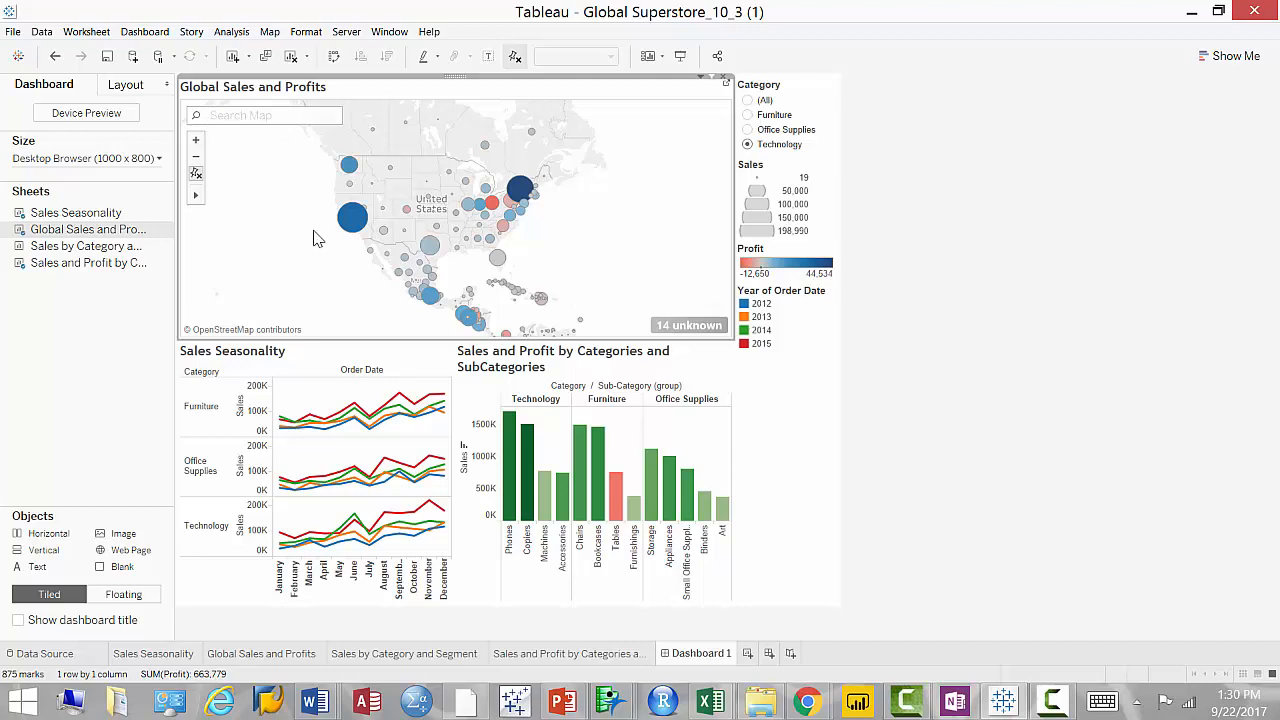
pyautogui.scroll(4, 314, 238)
pyautogui.scroll(-3, 326, 240)
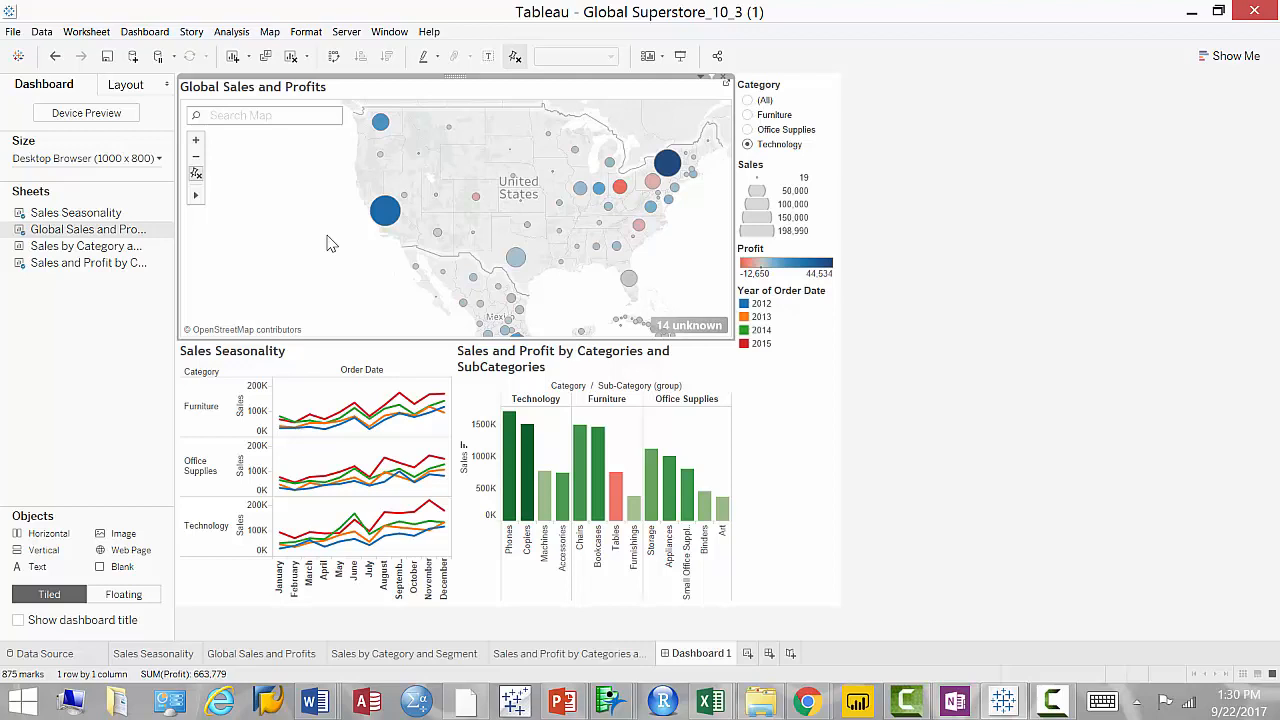
pyautogui.click(275, 117)
pyautogui.write('england')
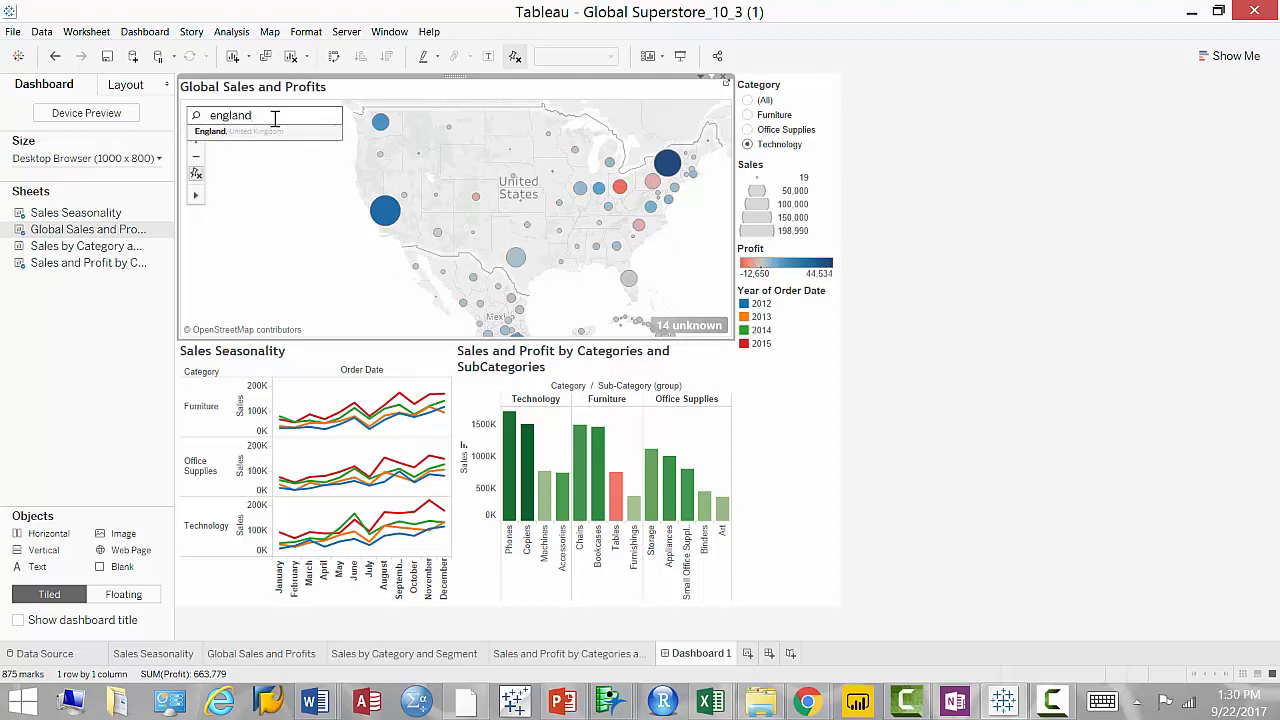
pyautogui.press('Return')
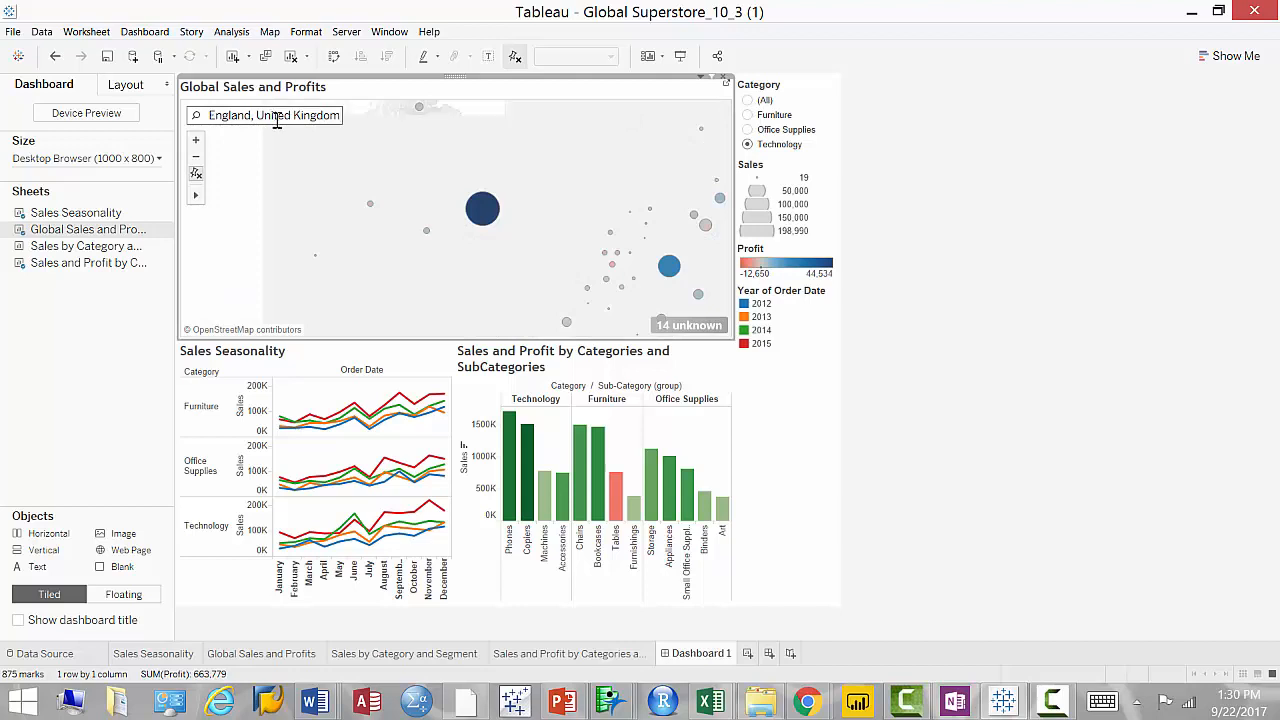
pyautogui.click(476, 212)
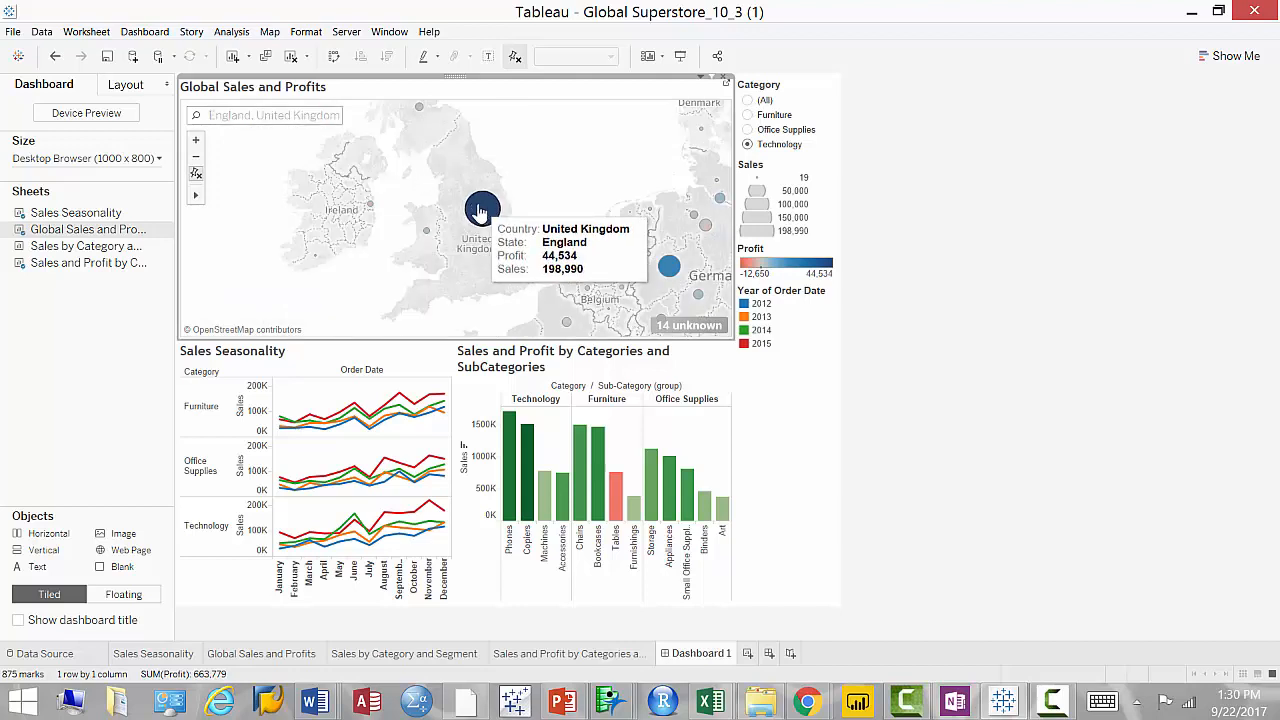
pyautogui.click(478, 212)
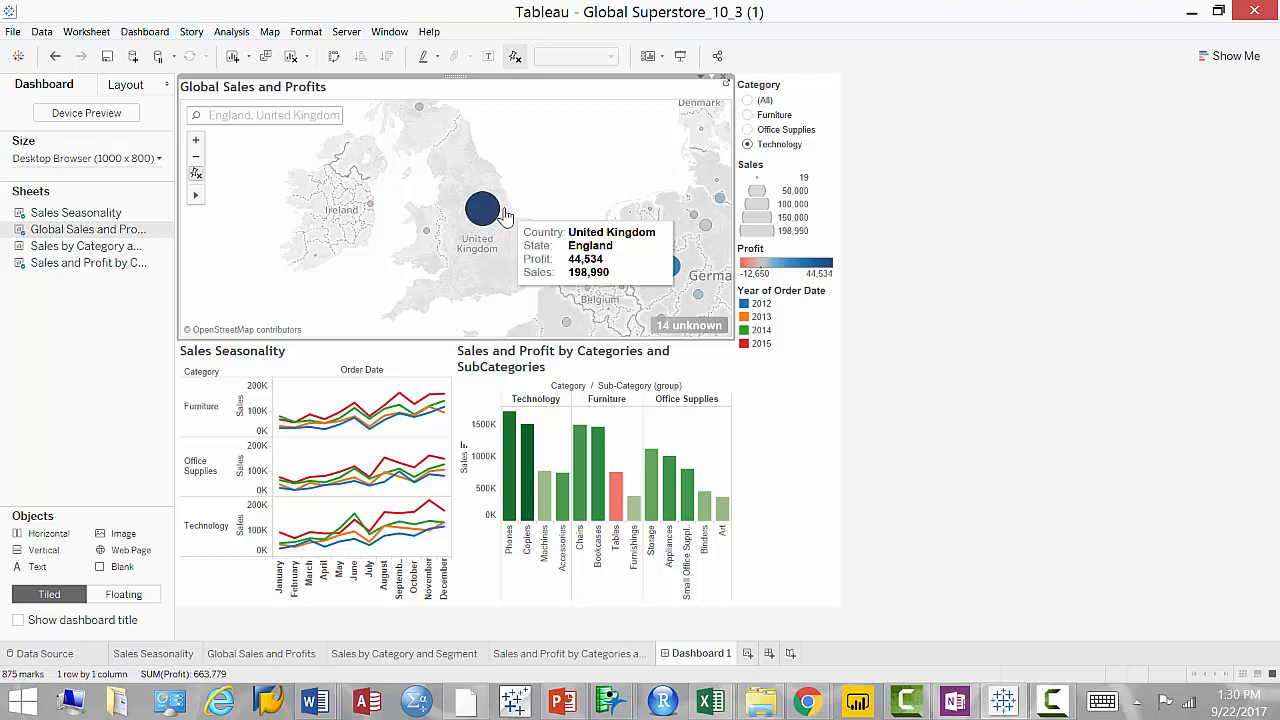
pyautogui.click(484, 209)
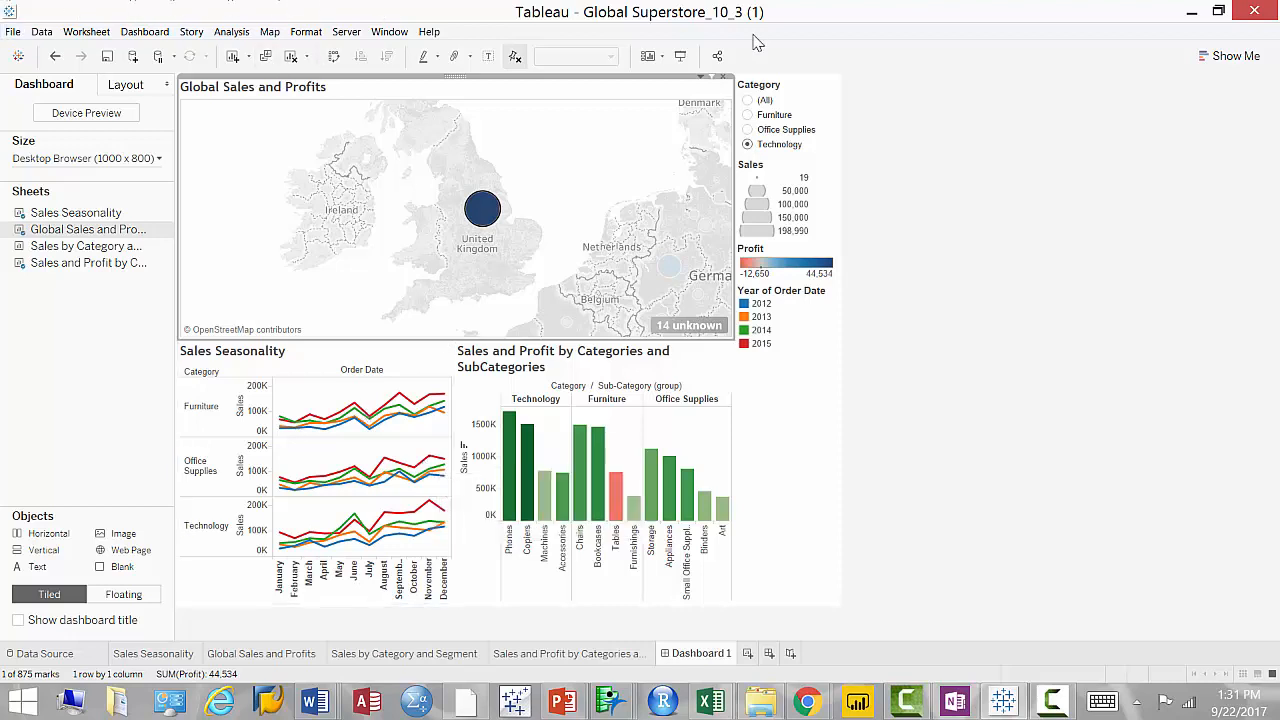
# Test the map's Category filter with All, Furniture and Office Supplies, and return it to Technology
pyautogui.click(750, 101)
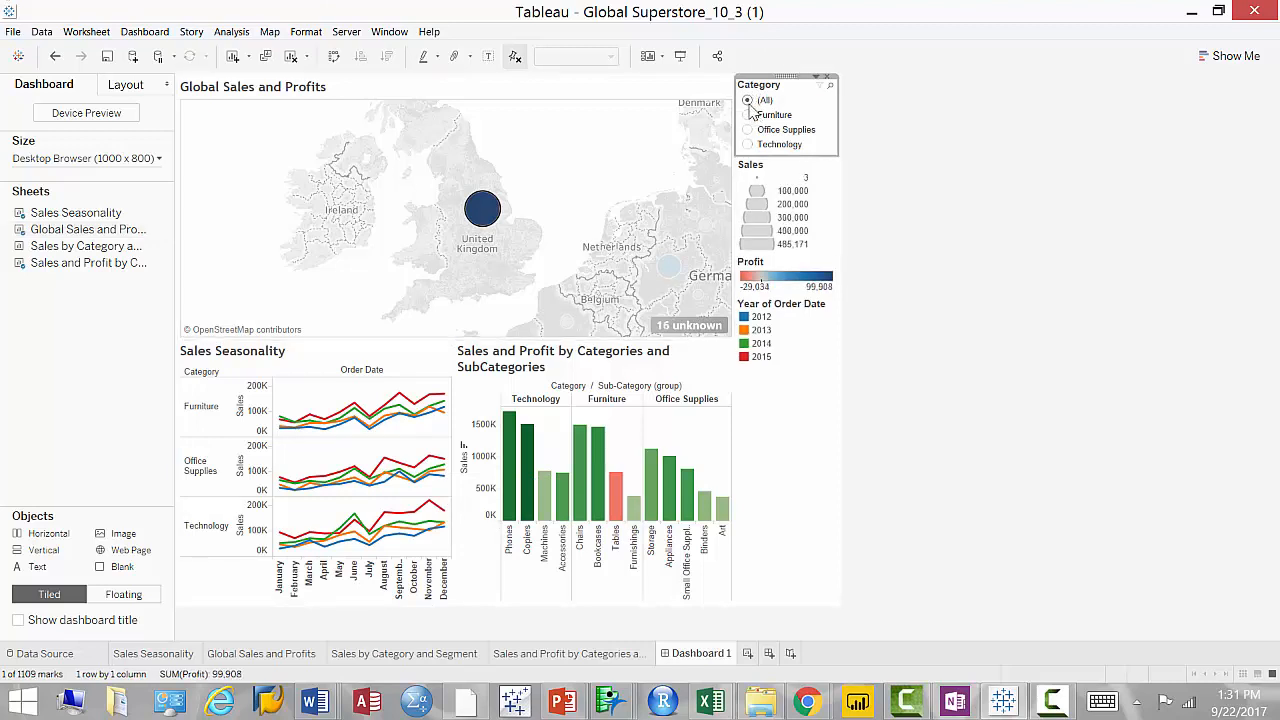
pyautogui.click(629, 172)
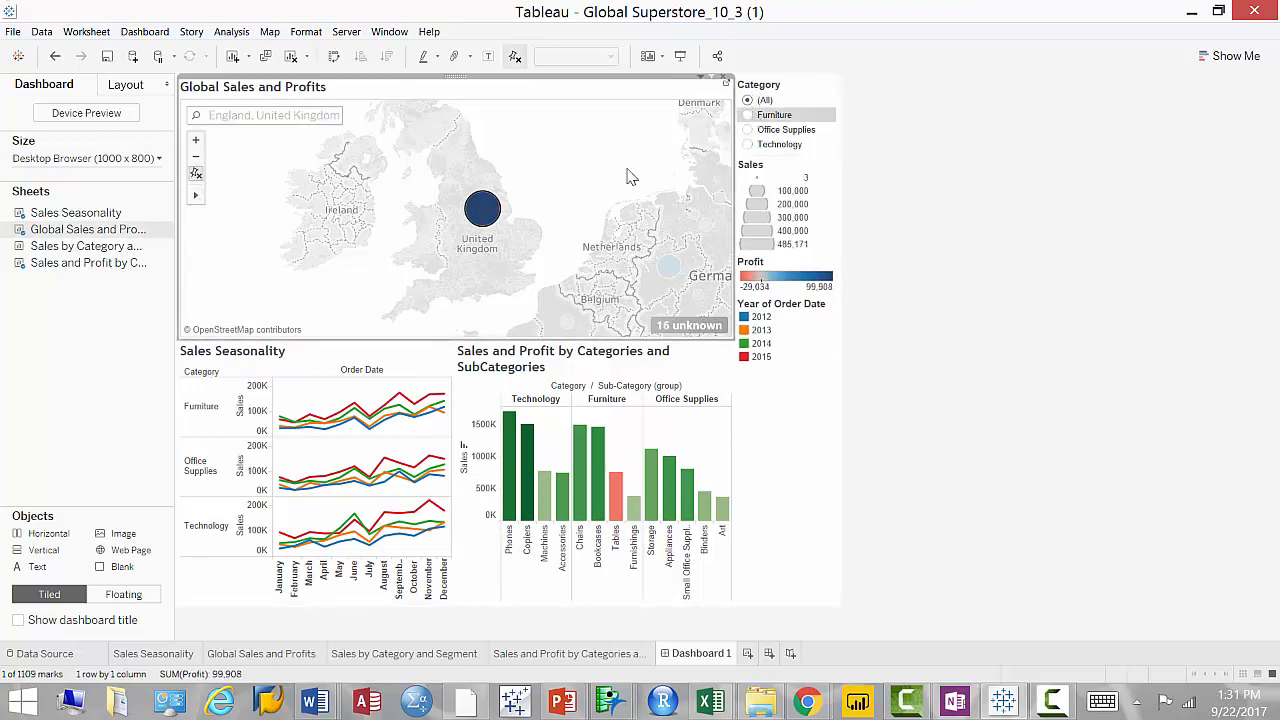
pyautogui.click(750, 115)
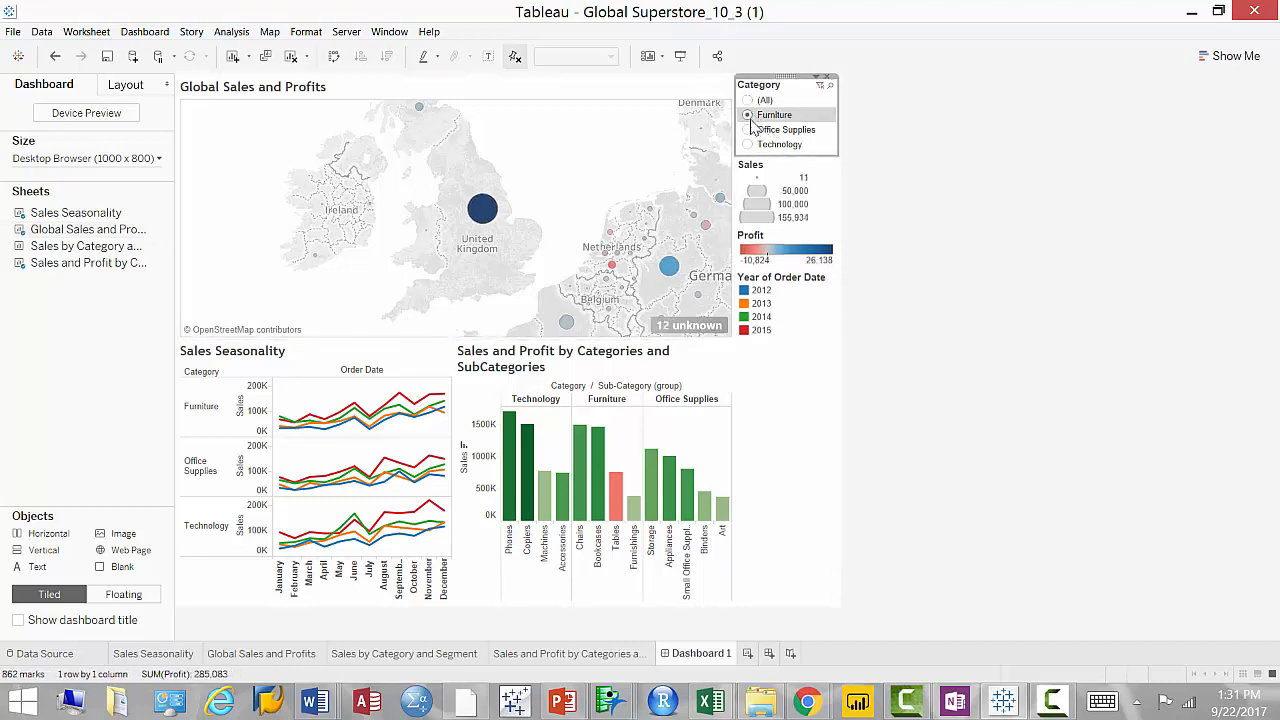
pyautogui.click(750, 131)
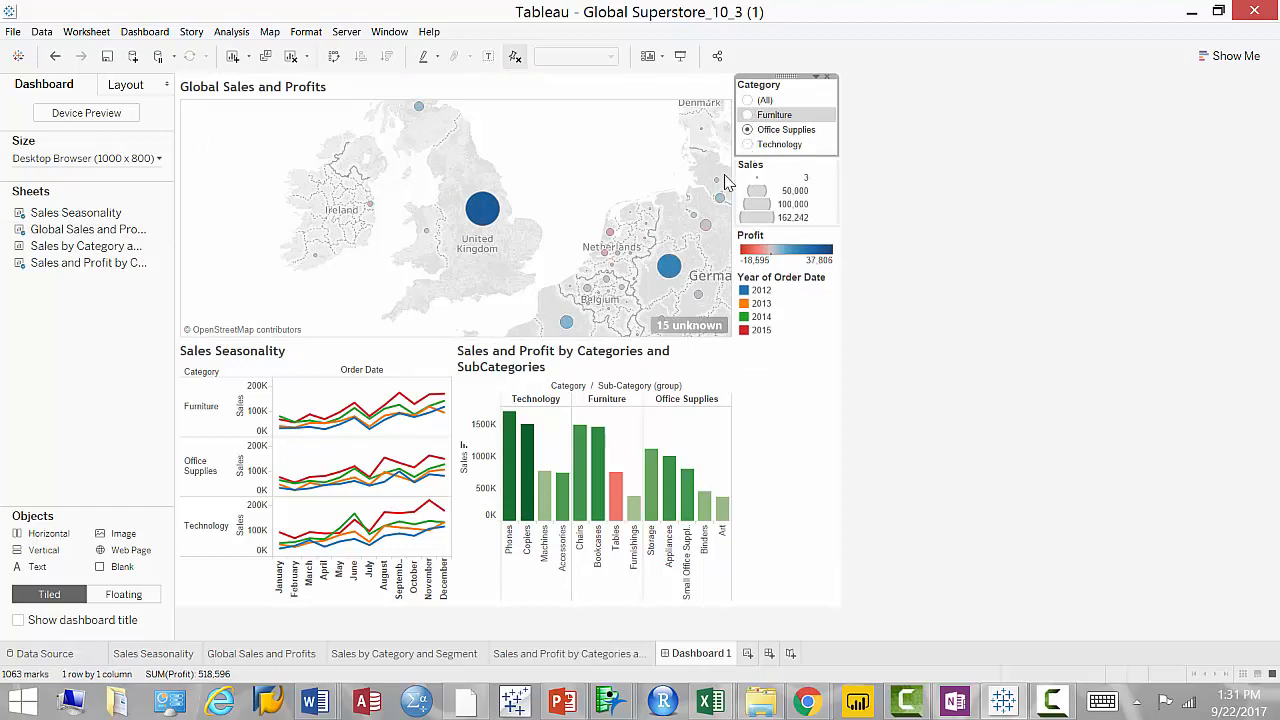
pyautogui.click(753, 148)
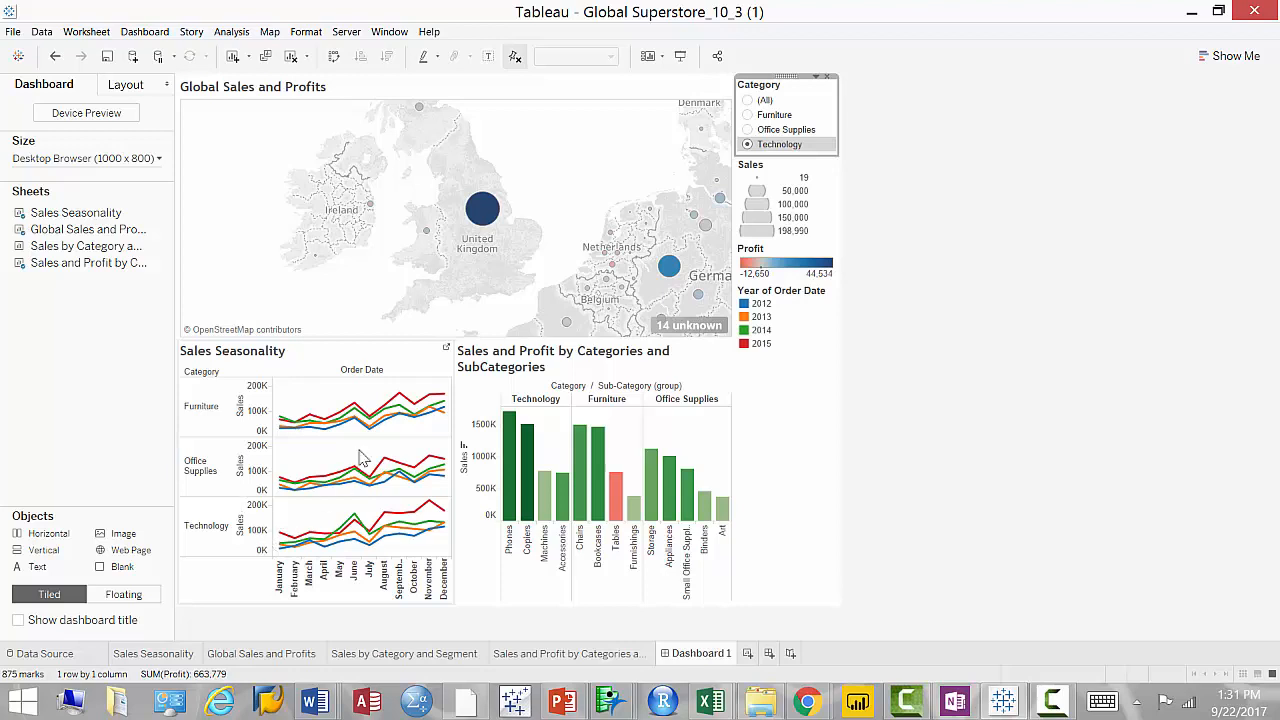
# Apply the Category filter to all worksheets using related data sources
pyautogui.click(817, 76)
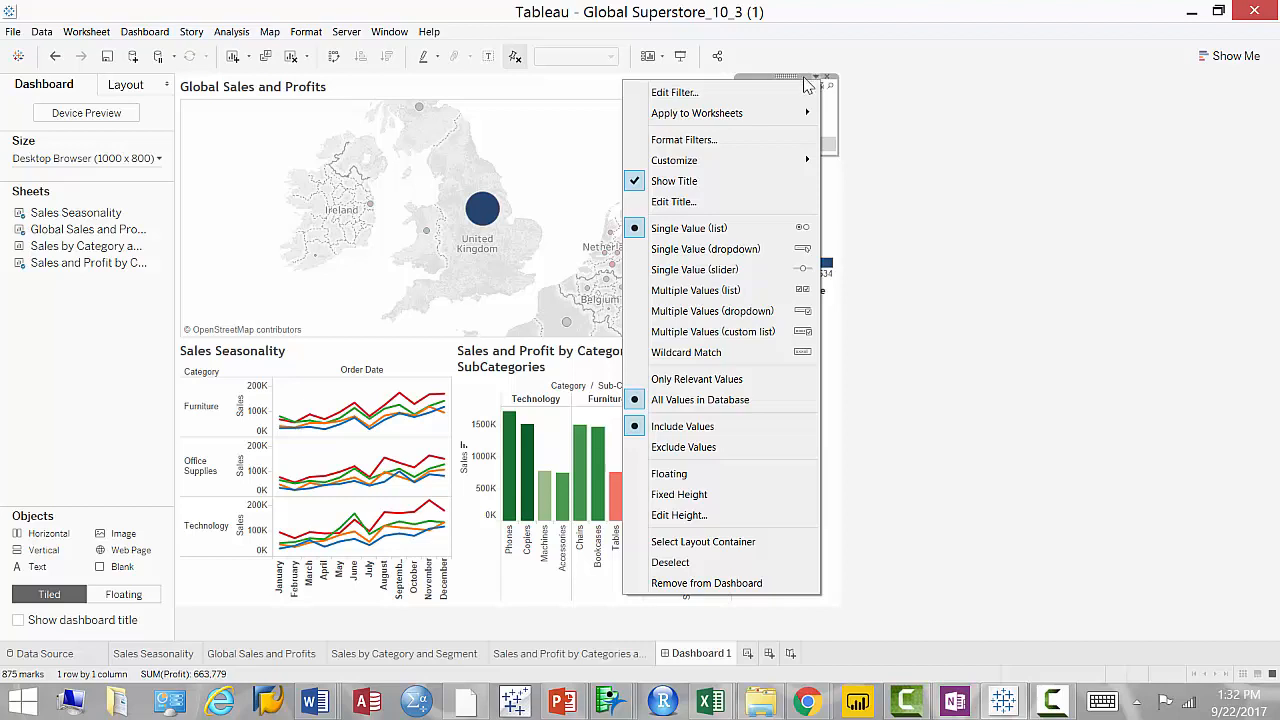
pyautogui.moveTo(802, 118)
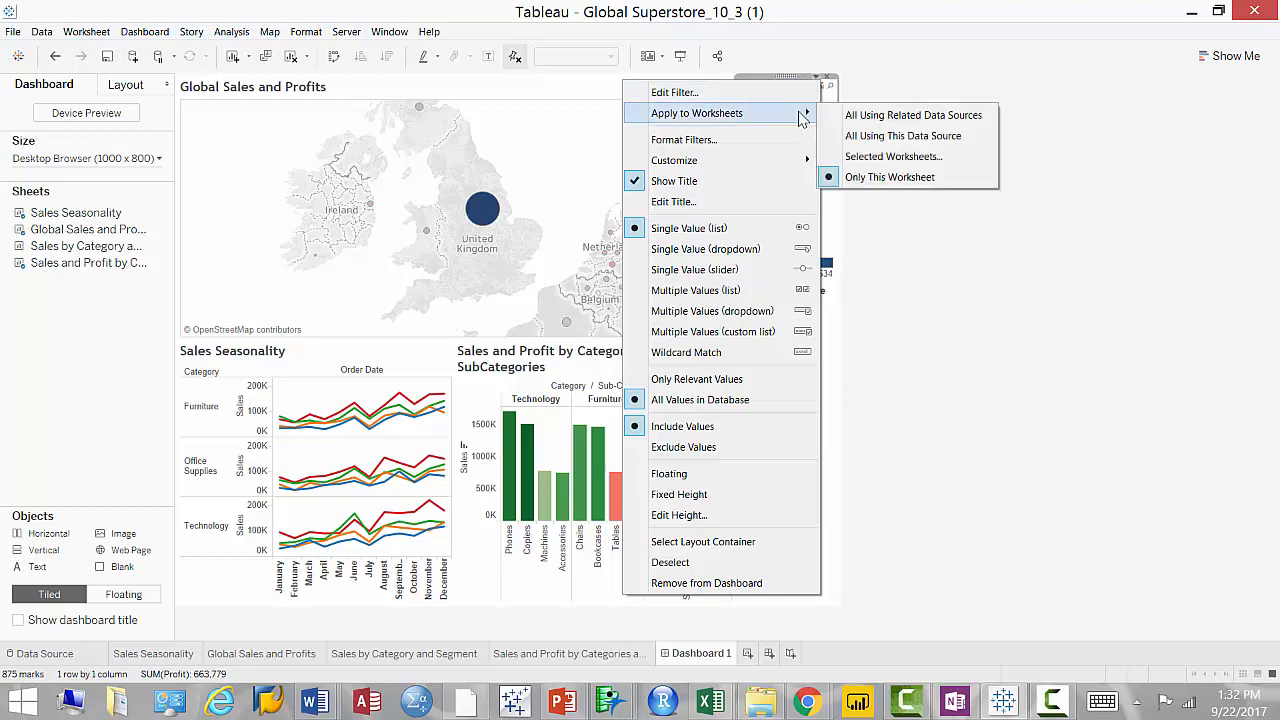
pyautogui.click(857, 117)
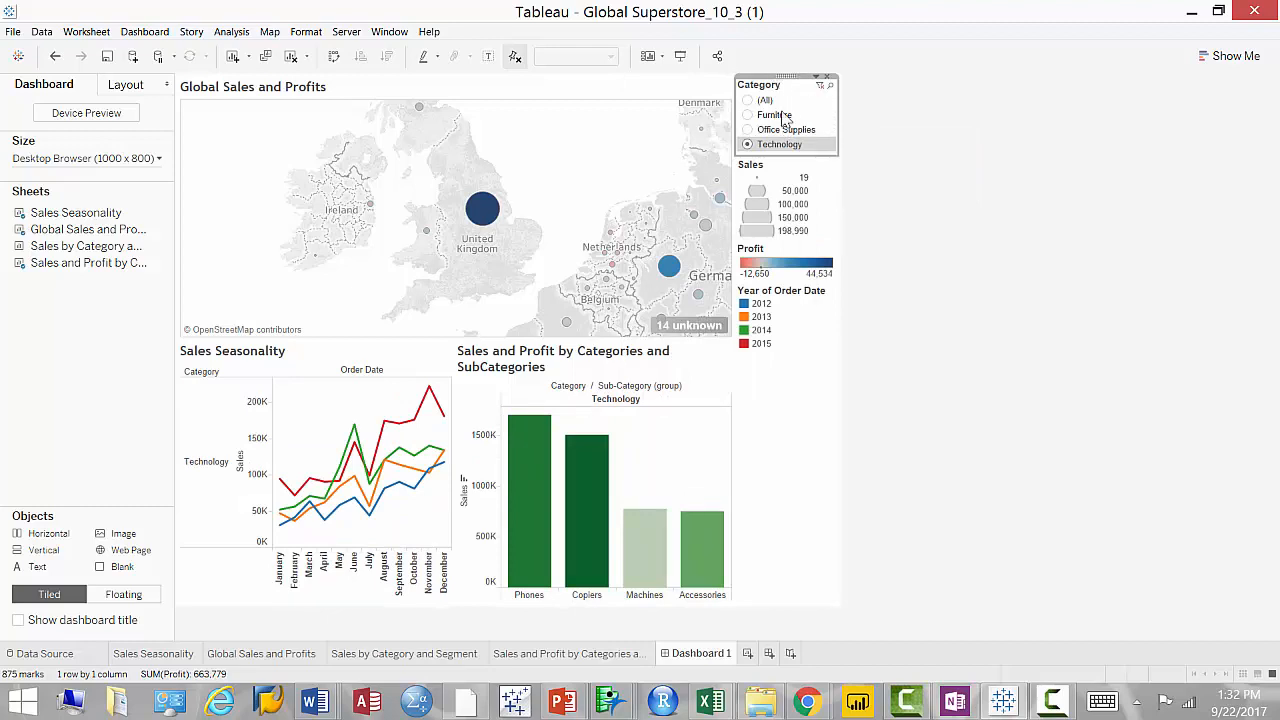
# Test the shared Category filter across the dashboard charts with Furniture, Office Supplies and Technology, and return it to All
pyautogui.click(748, 101)
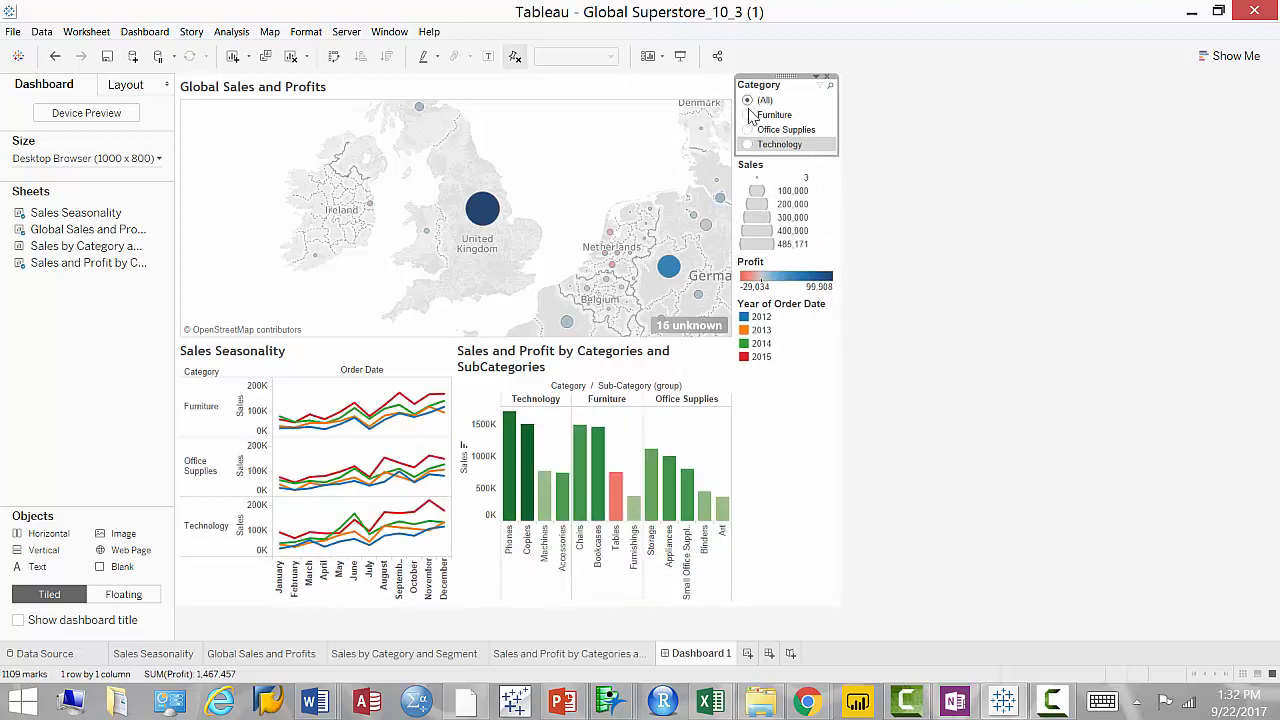
pyautogui.click(749, 115)
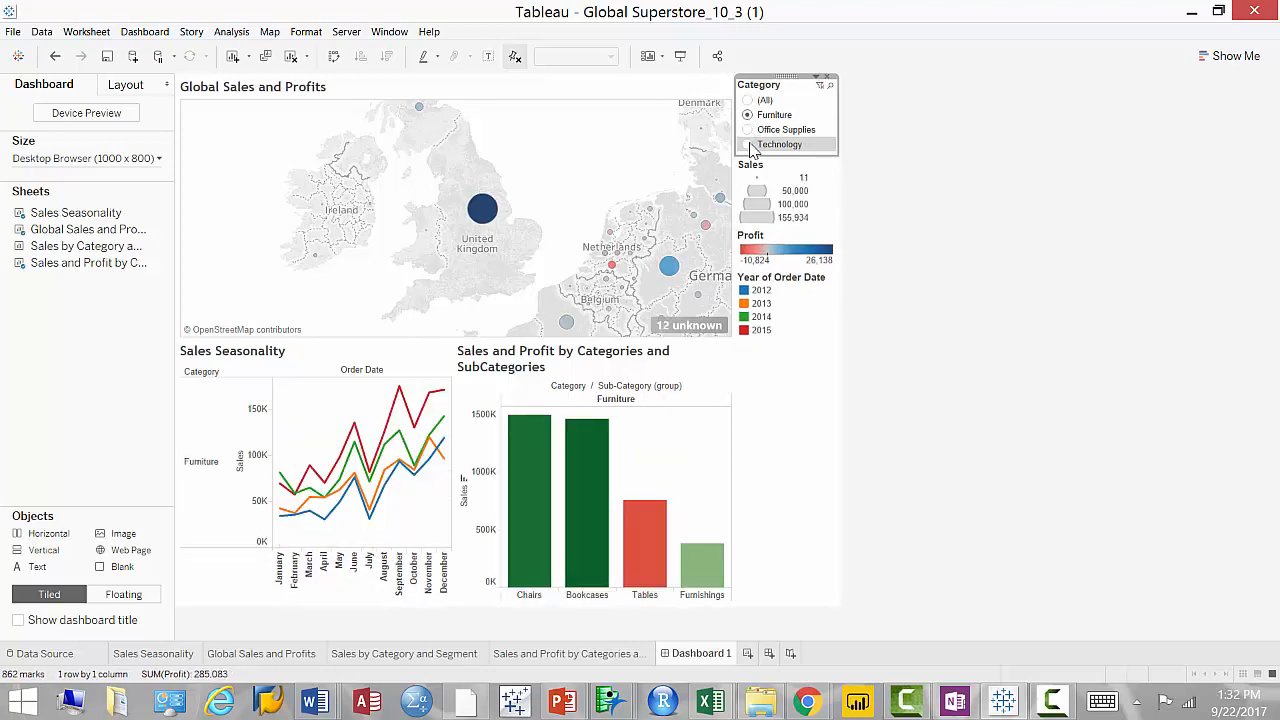
pyautogui.click(748, 130)
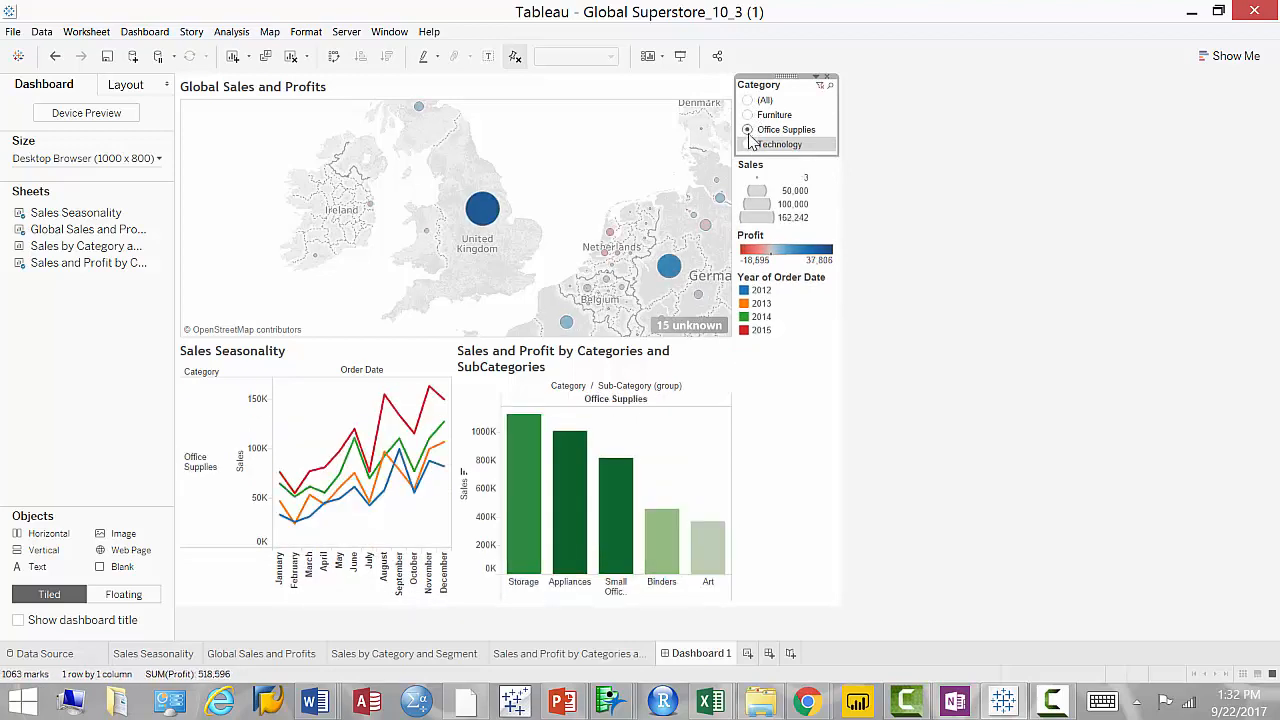
pyautogui.click(748, 144)
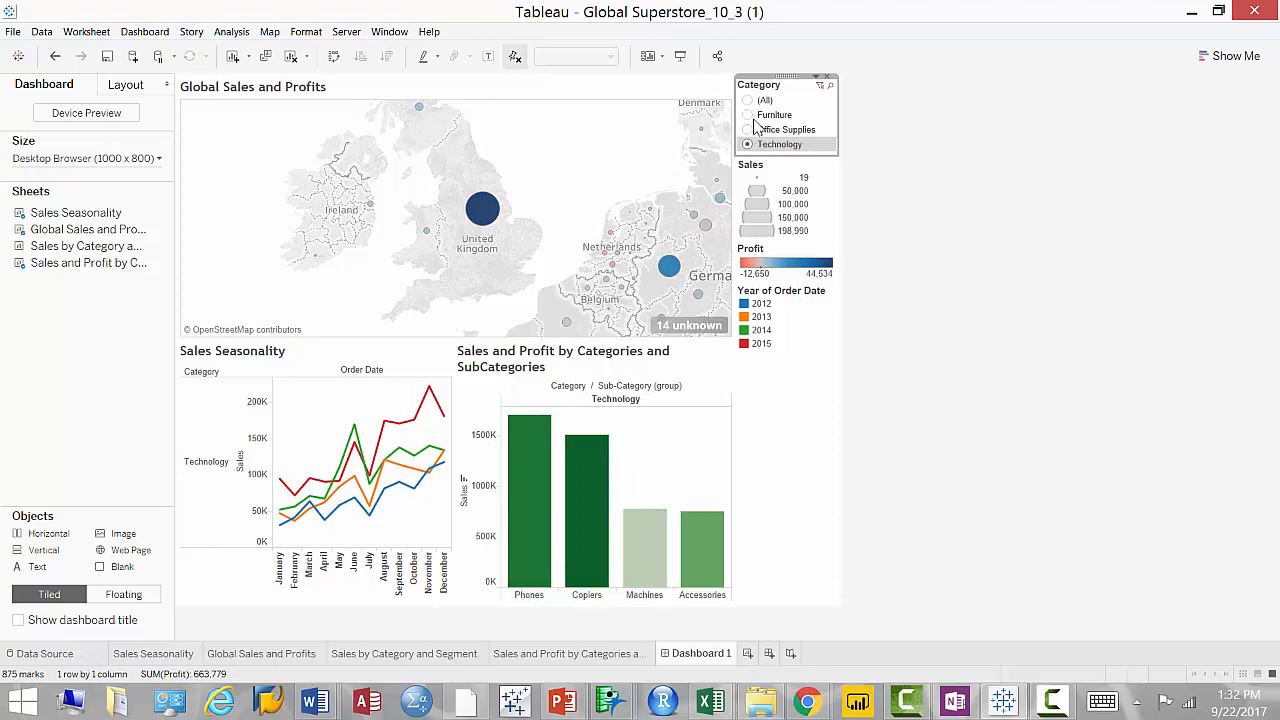
pyautogui.click(754, 115)
pyautogui.click(754, 101)
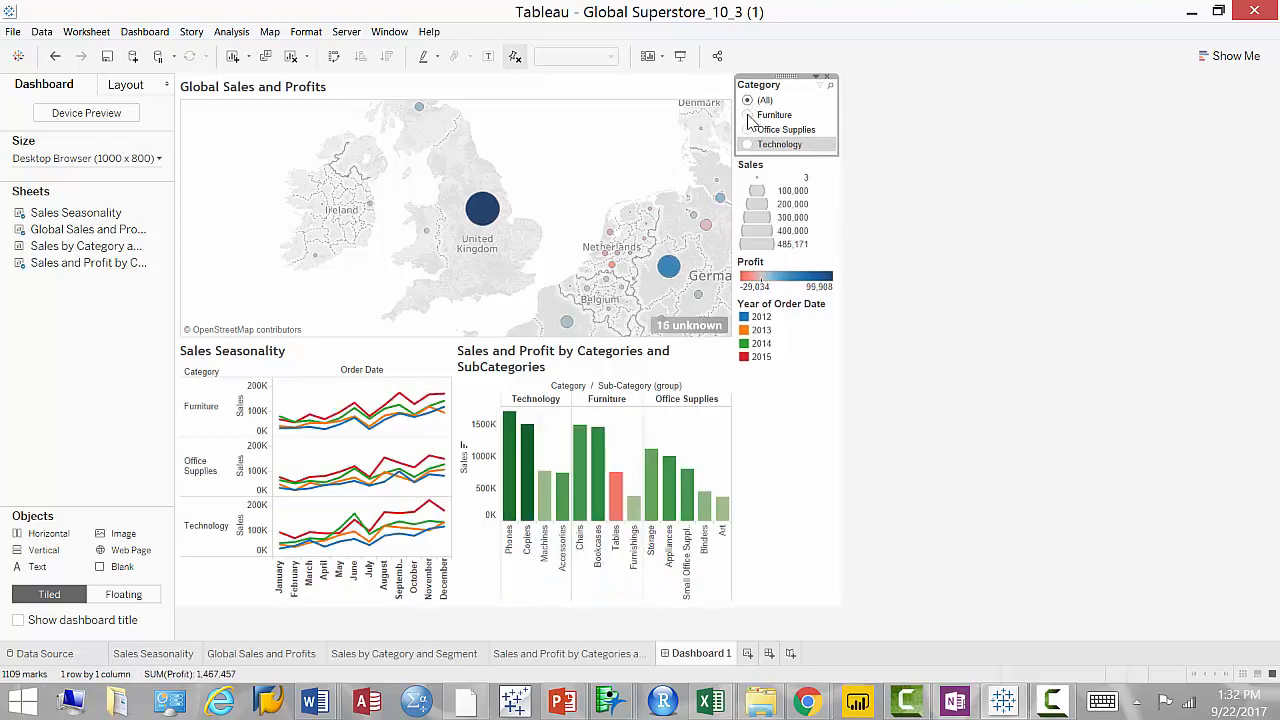
pyautogui.click(749, 129)
pyautogui.click(749, 115)
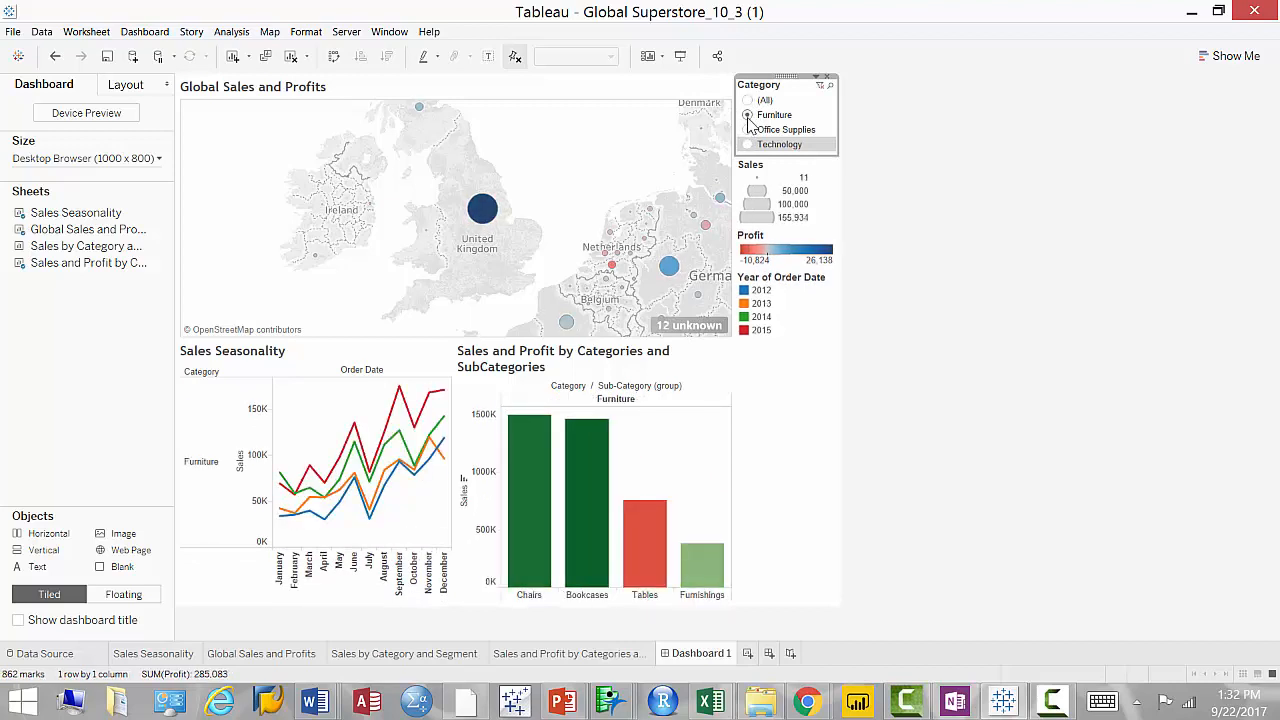
pyautogui.click(749, 102)
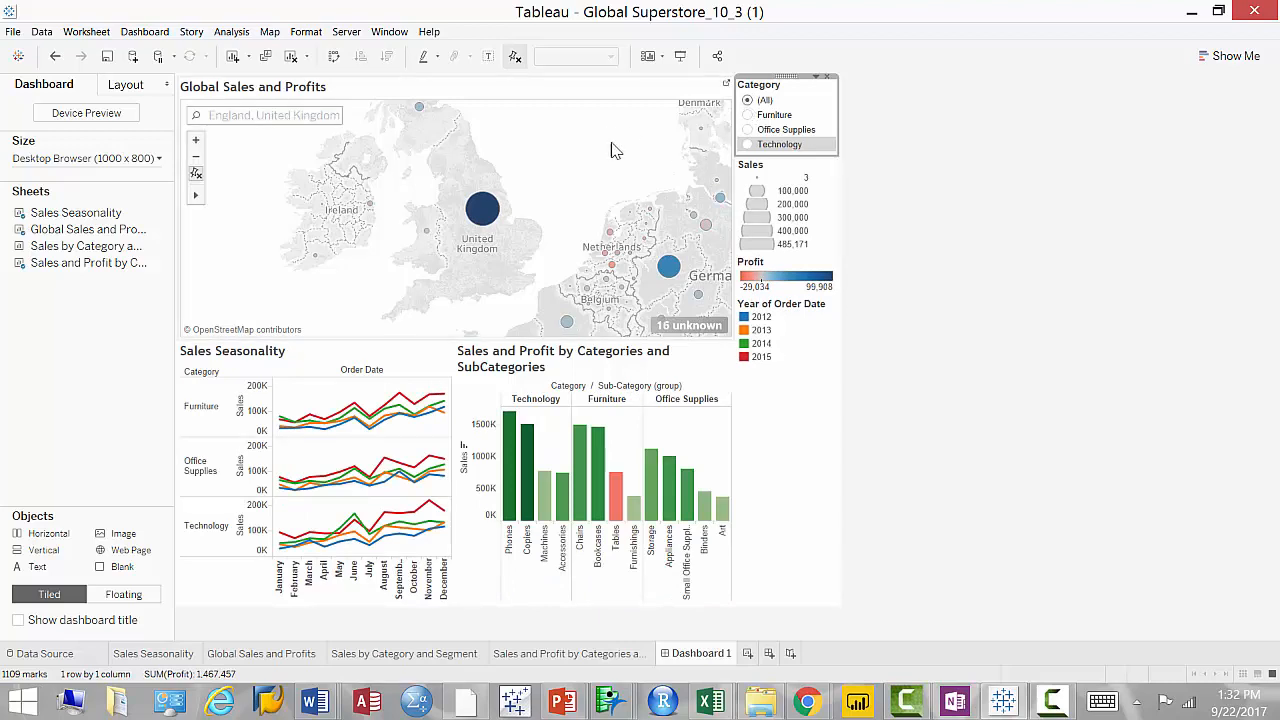
# Select the England and North Rhine-Westphalia marks on the Global Sales and Profits map to check whether the other charts respond
pyautogui.moveTo(484, 214)
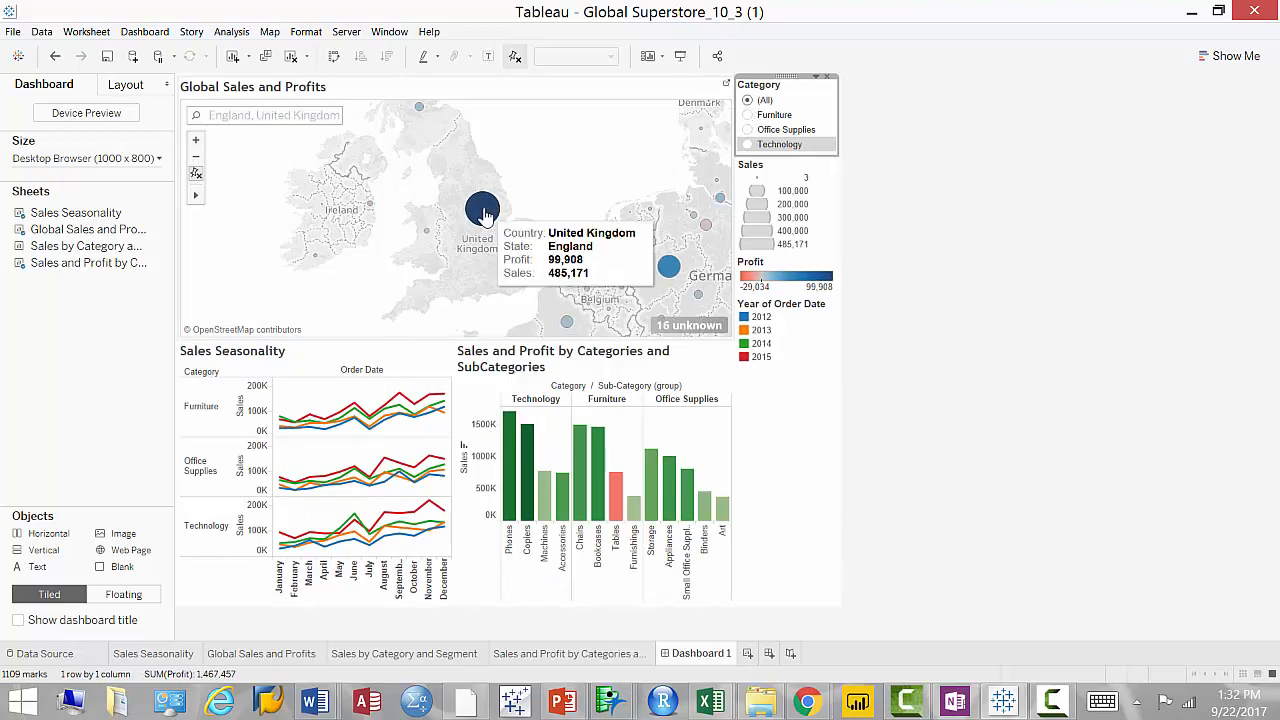
pyautogui.click(484, 214)
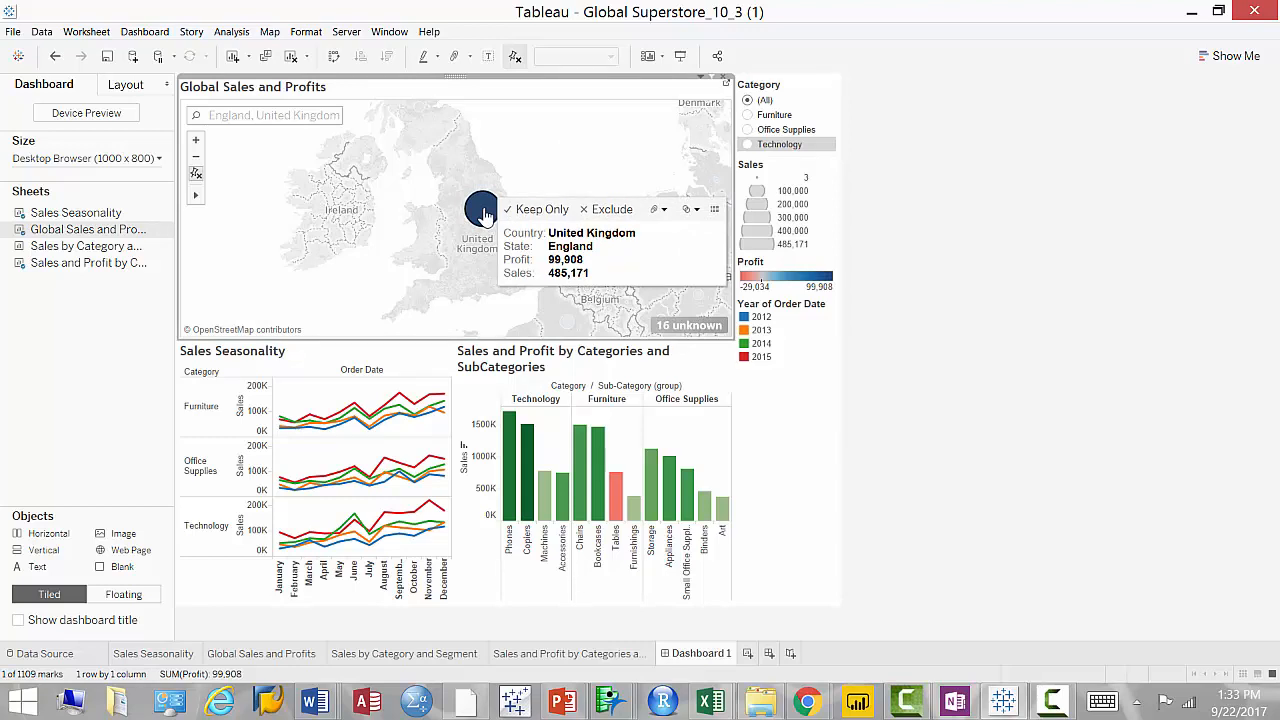
pyautogui.click(484, 214)
pyautogui.click(484, 214)
pyautogui.click(484, 214)
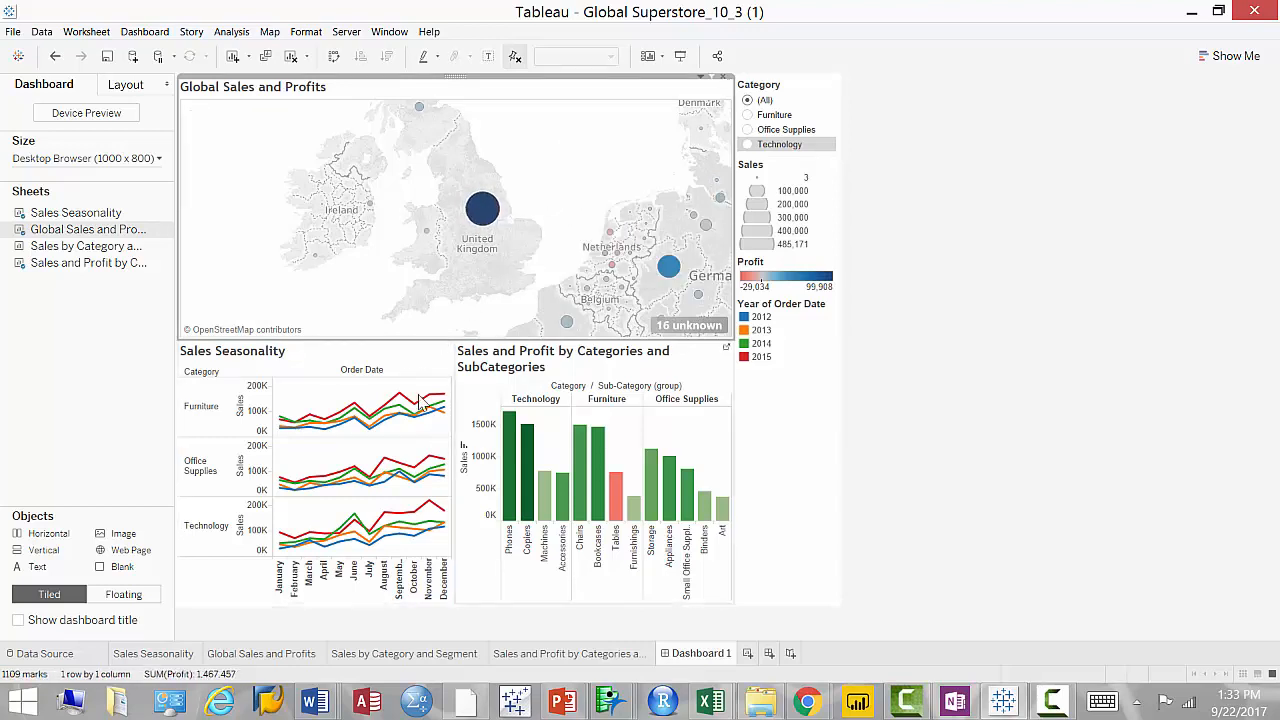
pyautogui.moveTo(668, 270)
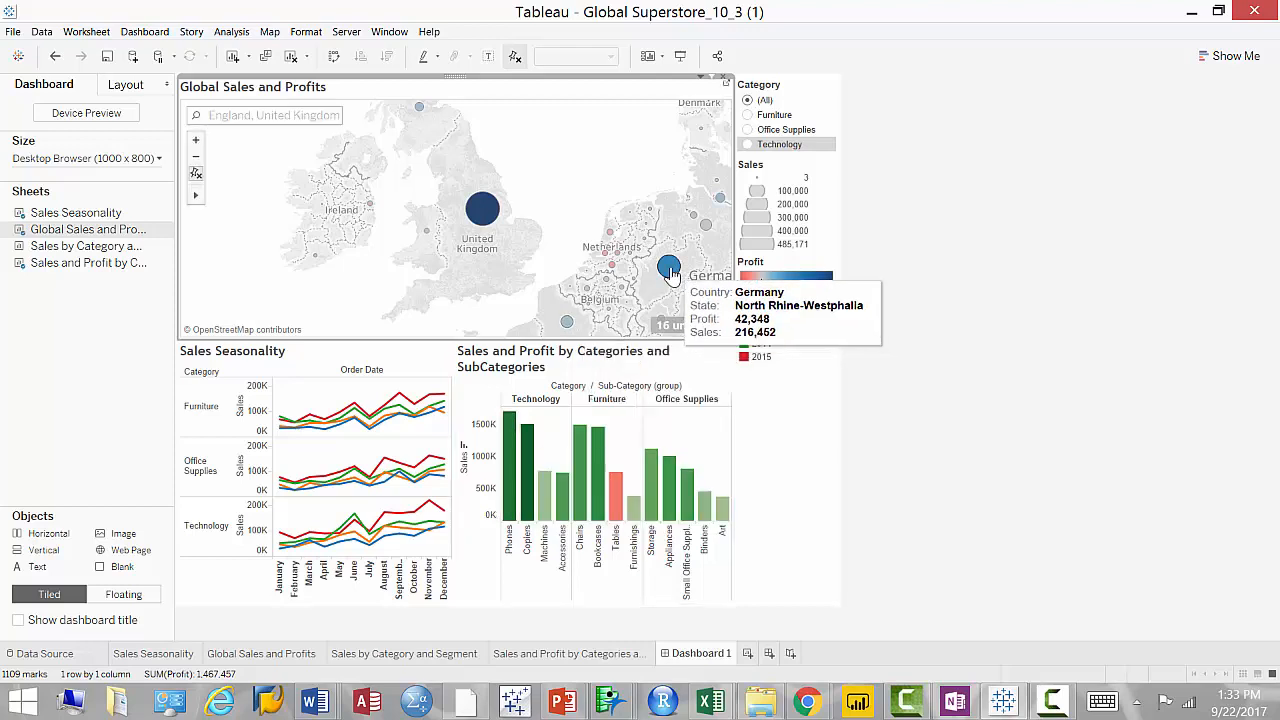
pyautogui.click(668, 270)
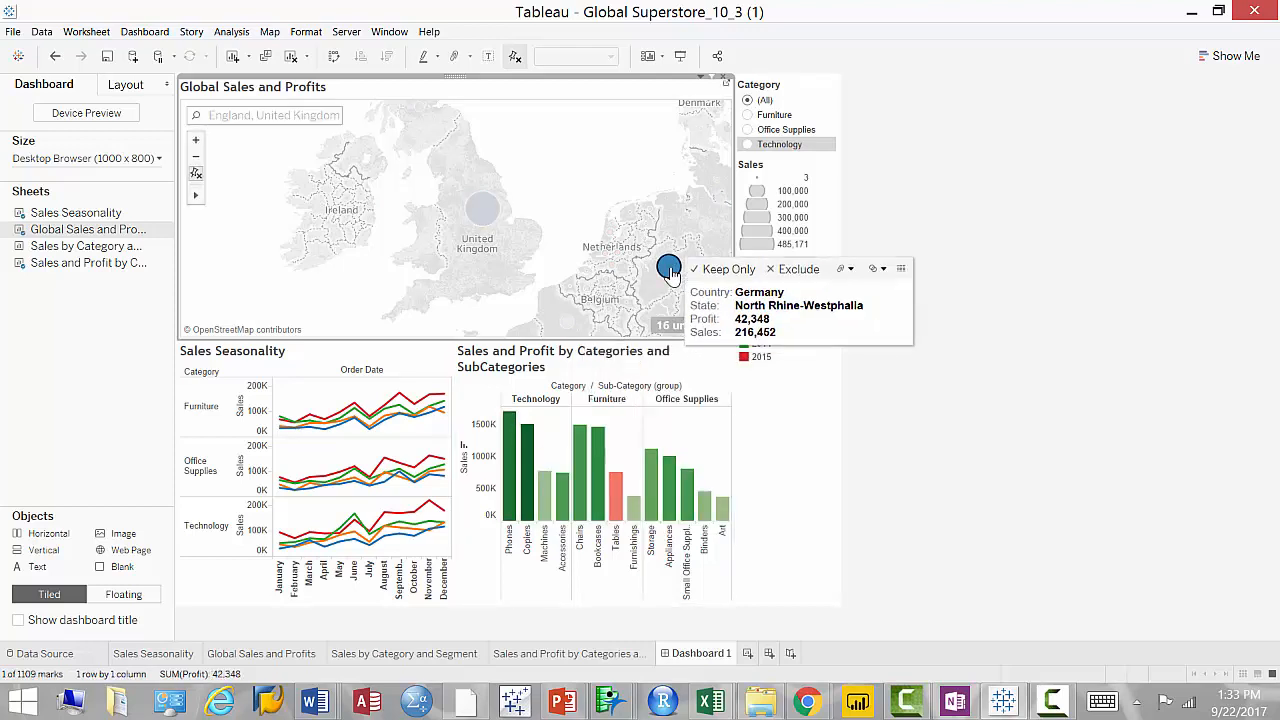
pyautogui.click(668, 270)
pyautogui.click(668, 270)
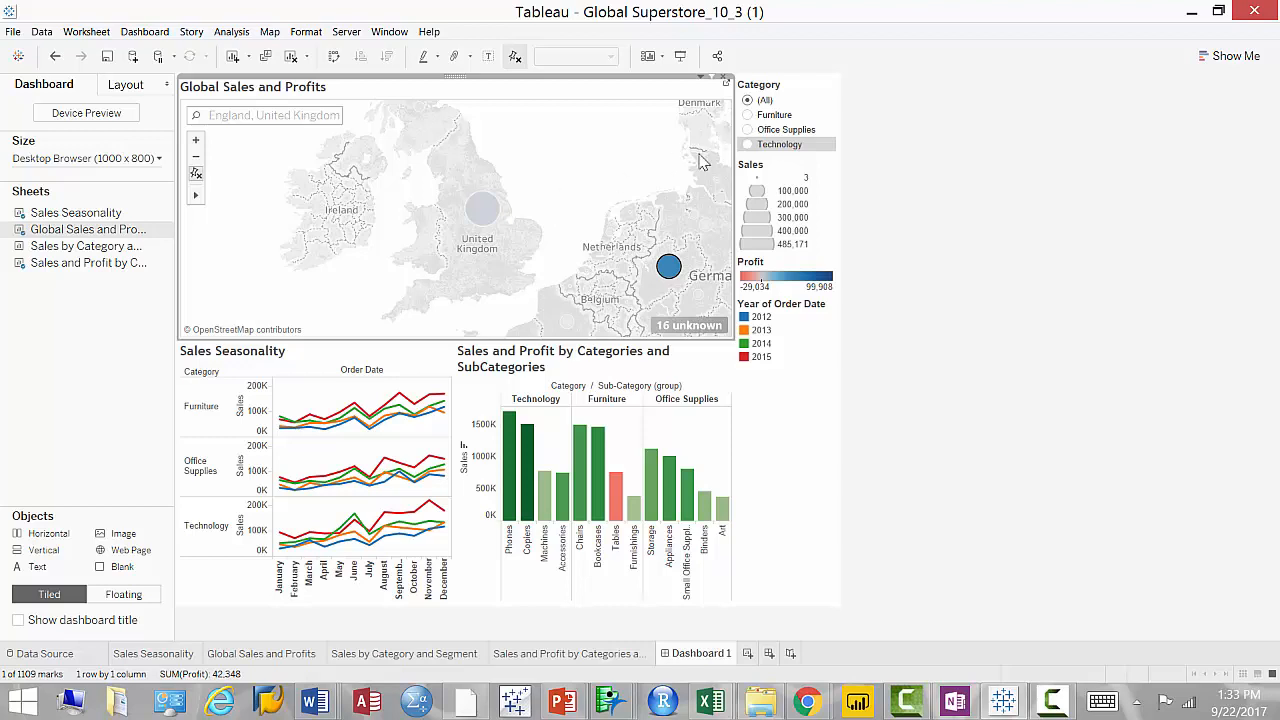
# Use the Global Sales and Profits map as a filter, test it with England and North Rhine-Westphalia, and clear the mark selection
pyautogui.click(482, 208)
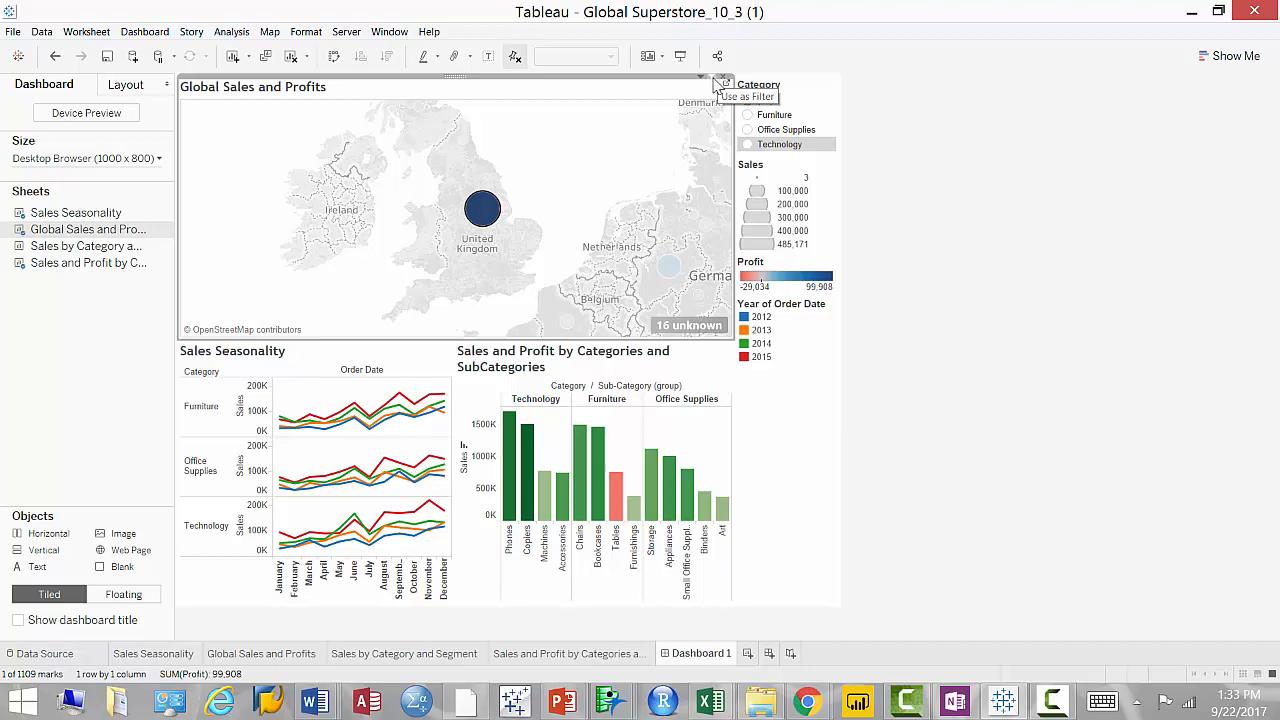
pyautogui.click(716, 84)
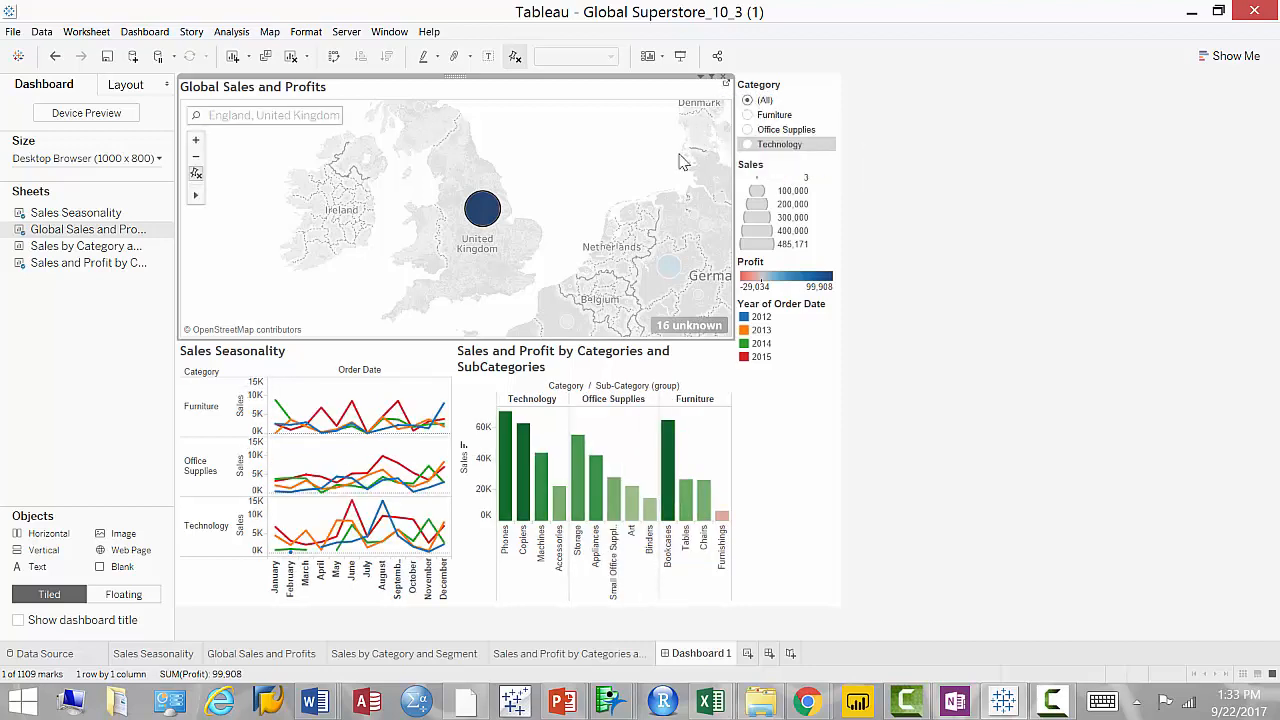
pyautogui.moveTo(611, 272)
pyautogui.scroll(-3, 553, 211)
pyautogui.click(587, 205)
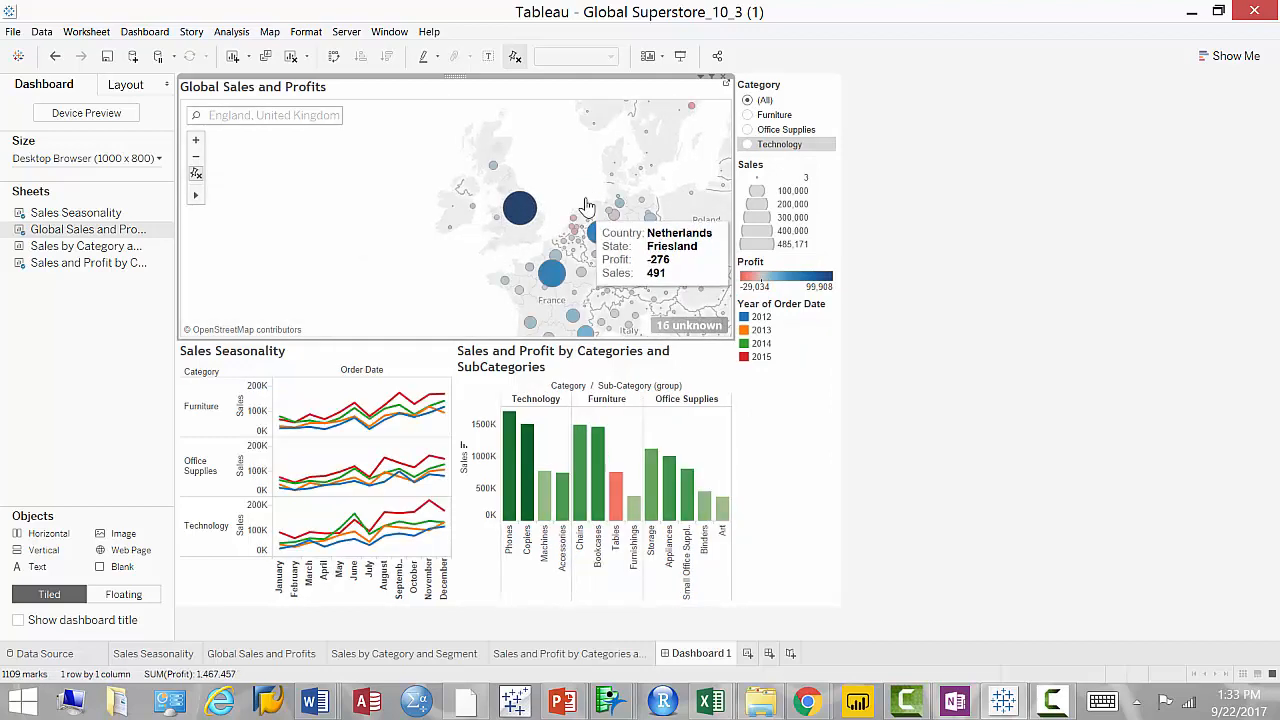
pyautogui.click(557, 283)
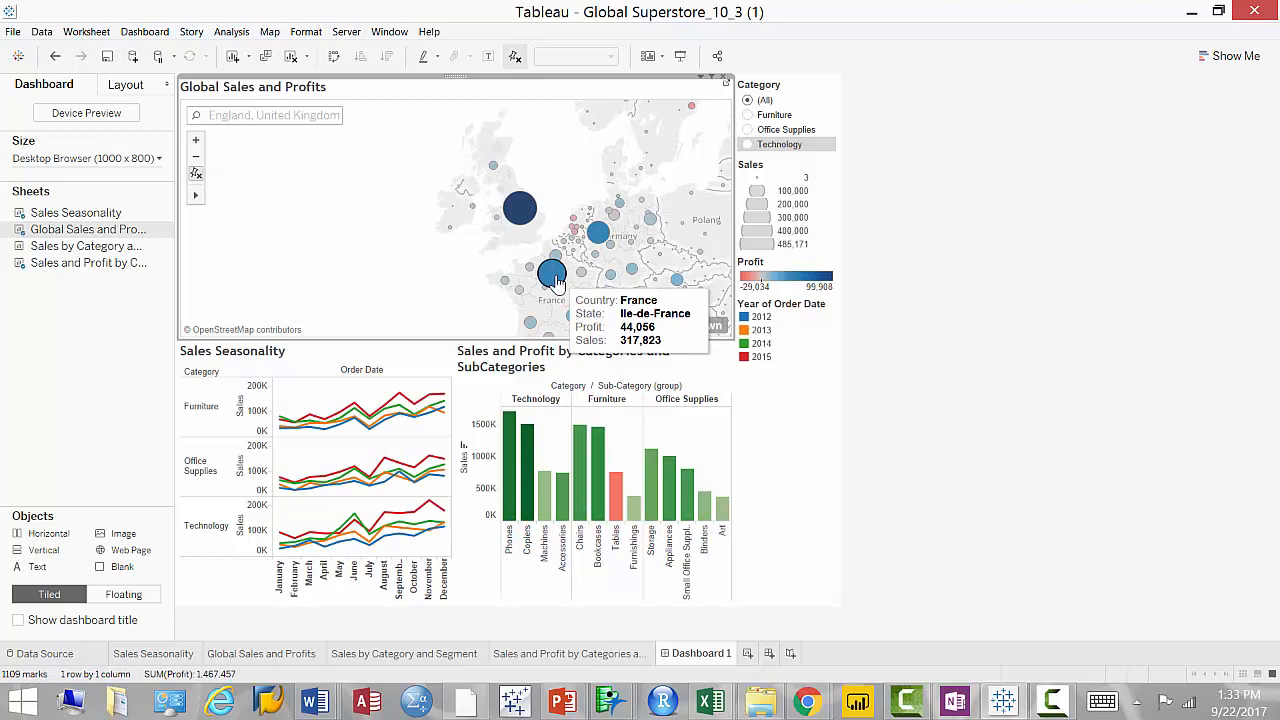
pyautogui.click(601, 243)
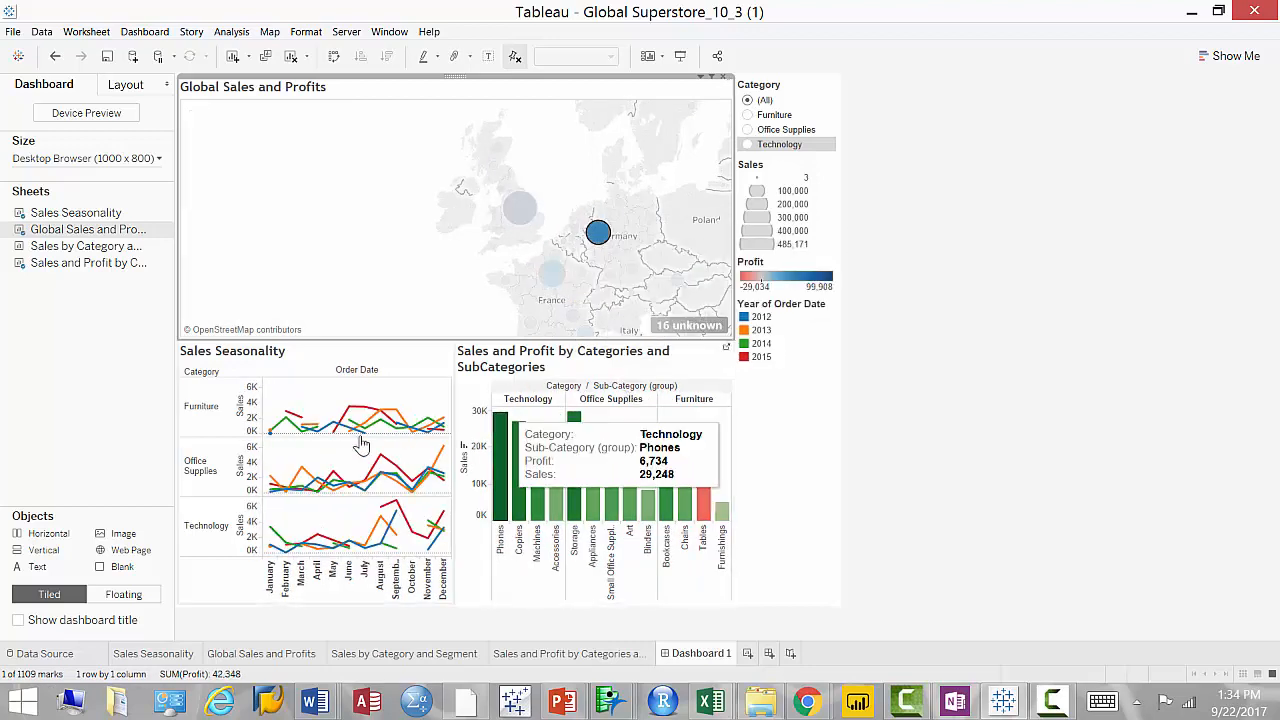
pyautogui.click(566, 180)
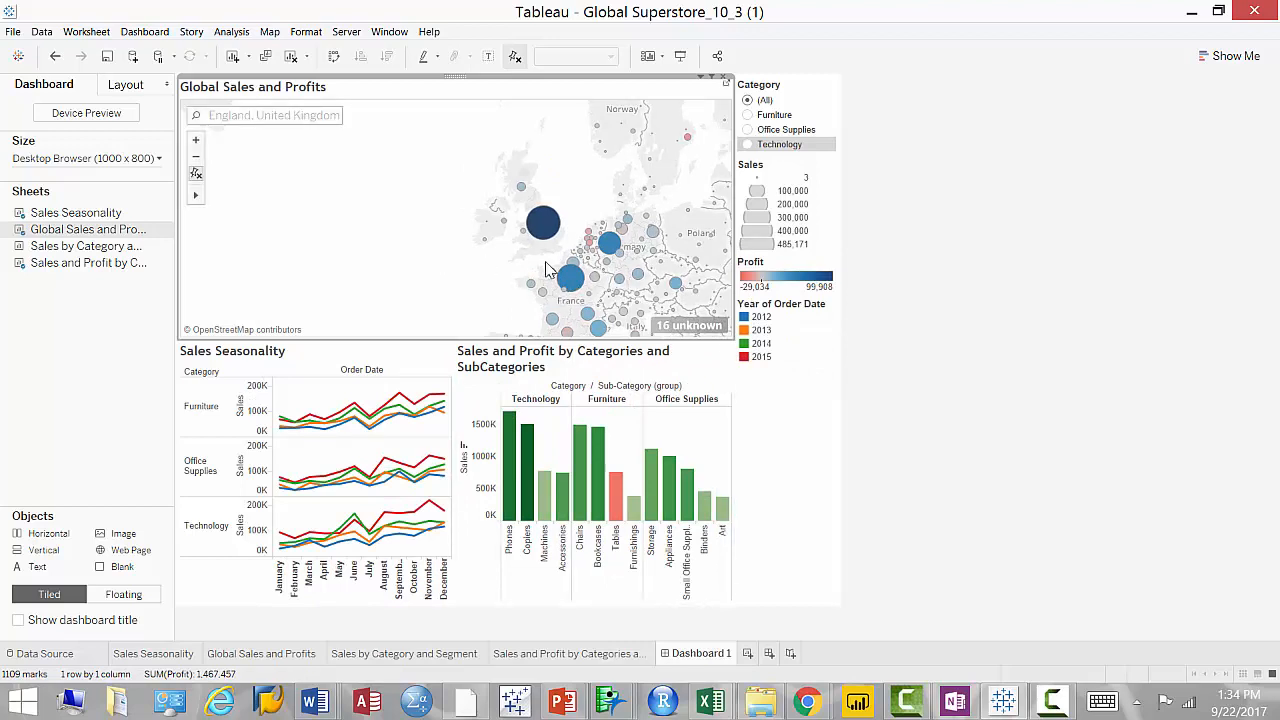
# Select individual bars such as Machines and Phones in Sales and Profit by Categories and SubCategories to check their effect on the other charts
pyautogui.moveTo(562, 303)
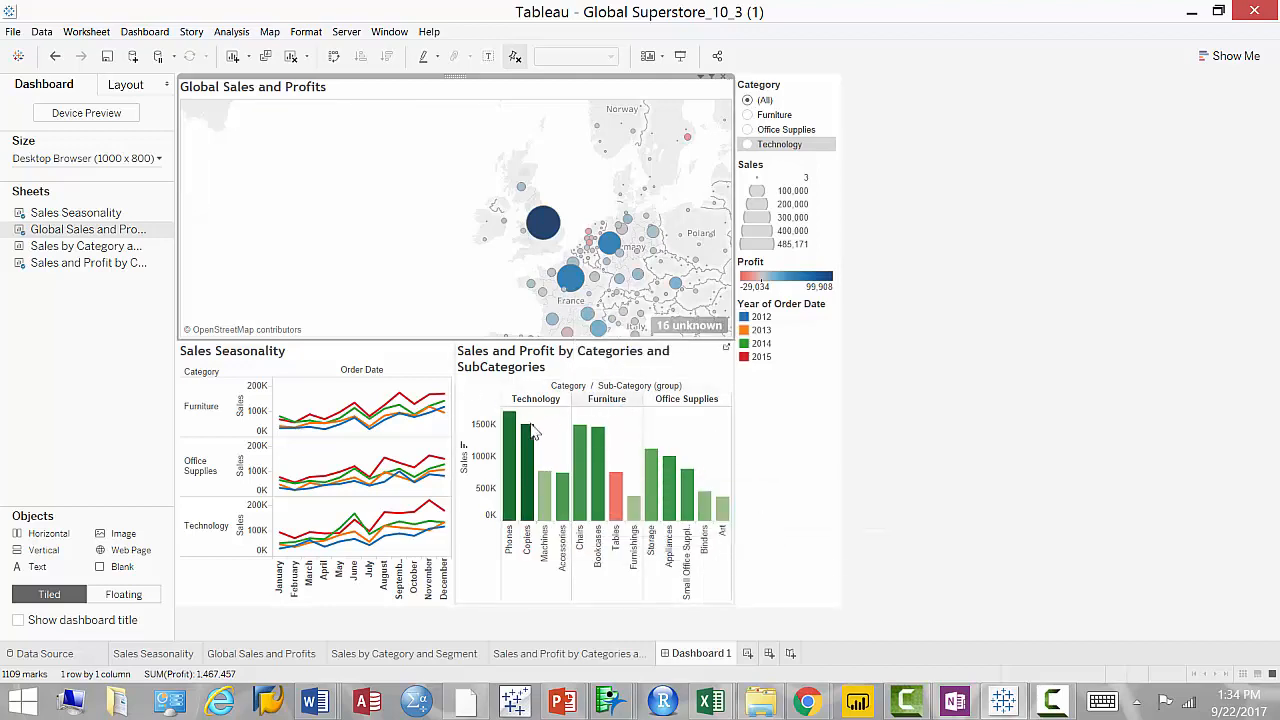
pyautogui.moveTo(531, 520)
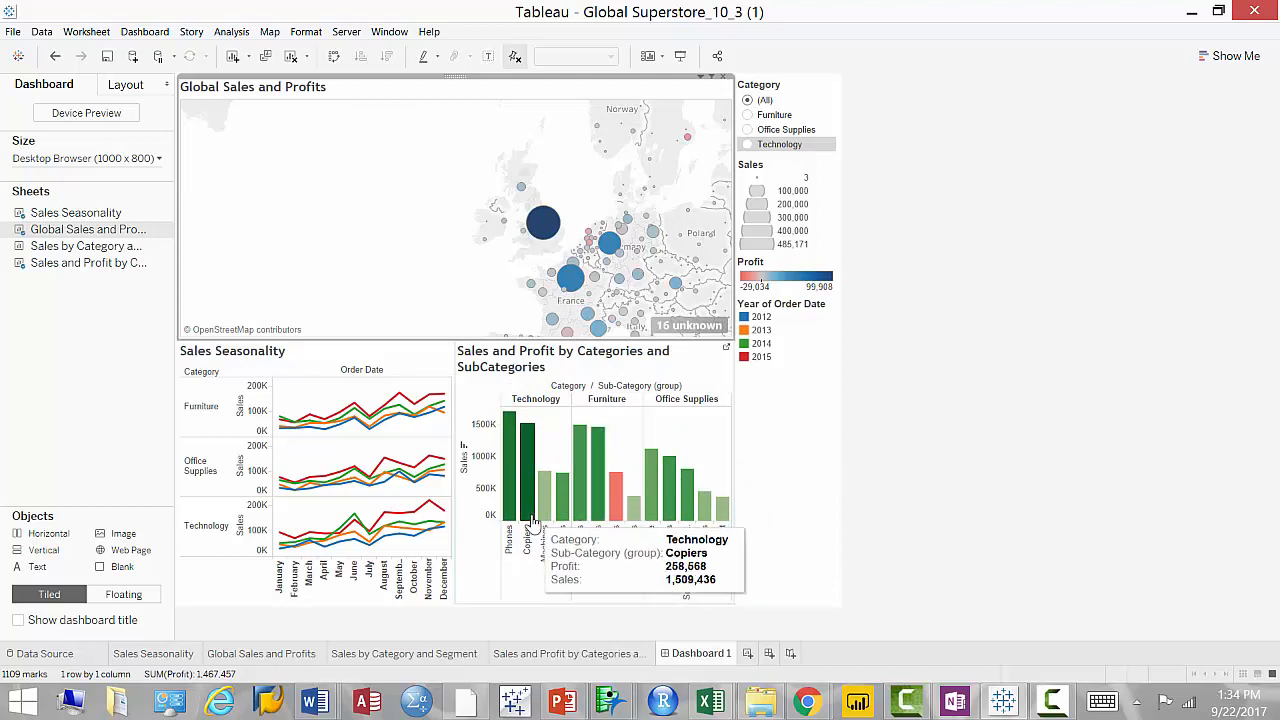
pyautogui.click(672, 397)
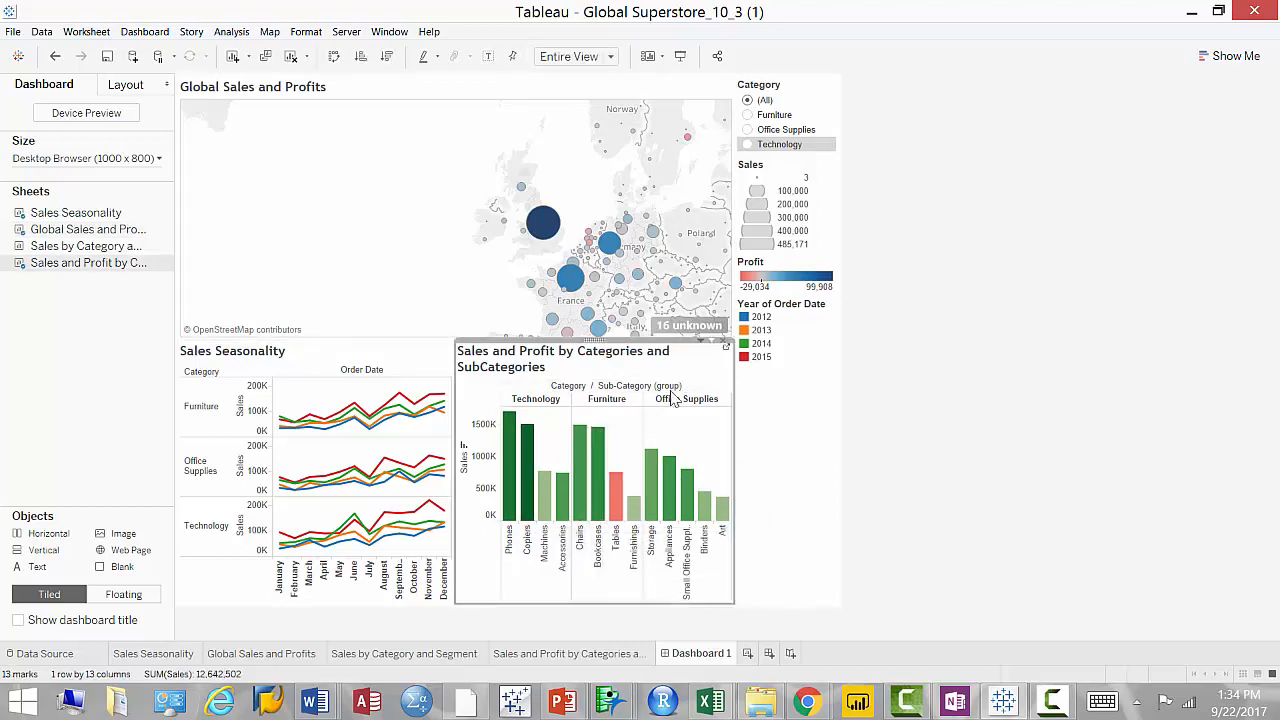
pyautogui.click(581, 468)
pyautogui.click(541, 490)
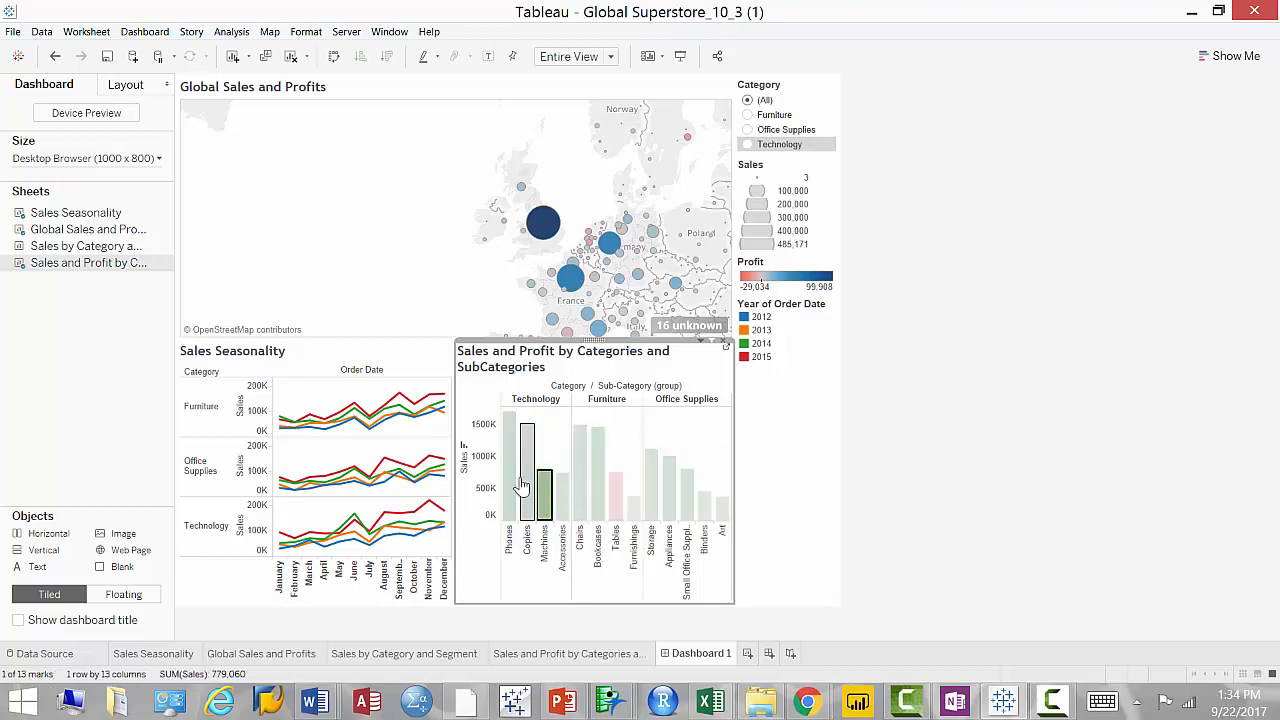
pyautogui.click(510, 478)
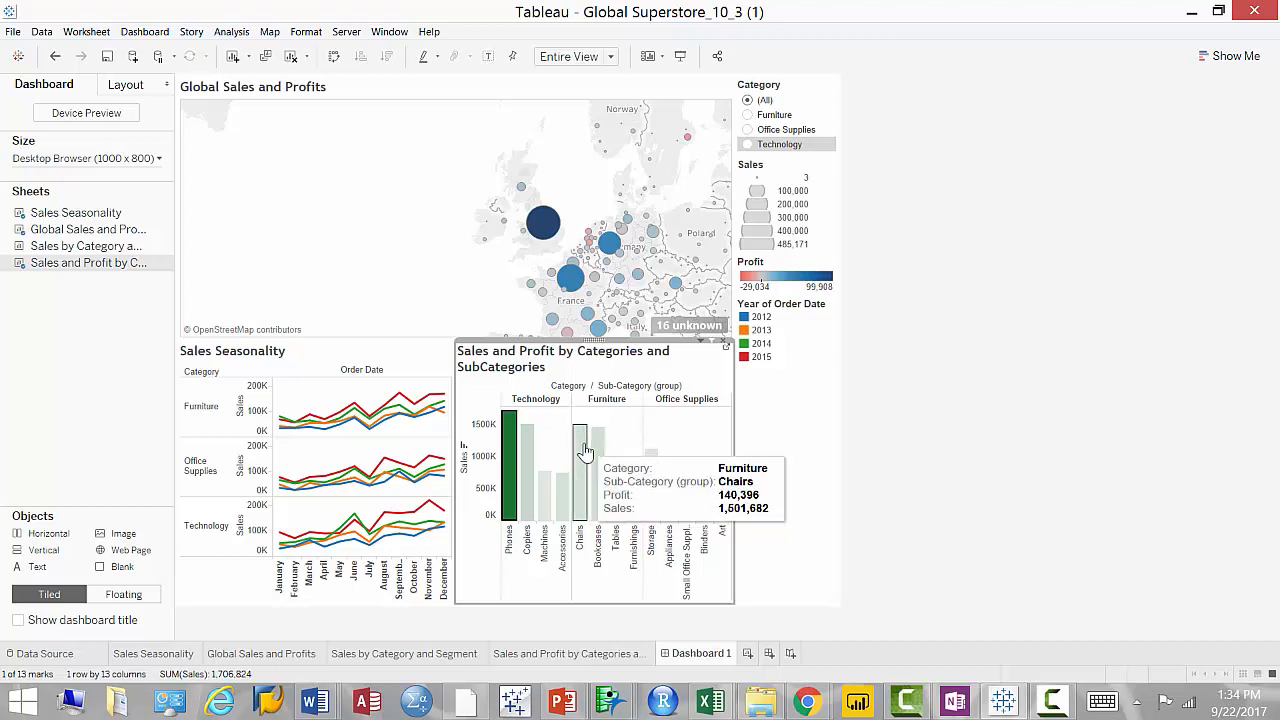
pyautogui.click(581, 455)
# Select the Accessories bar and use the Sales and Profit by Categories and SubCategories chart as a filter
pyautogui.click(564, 482)
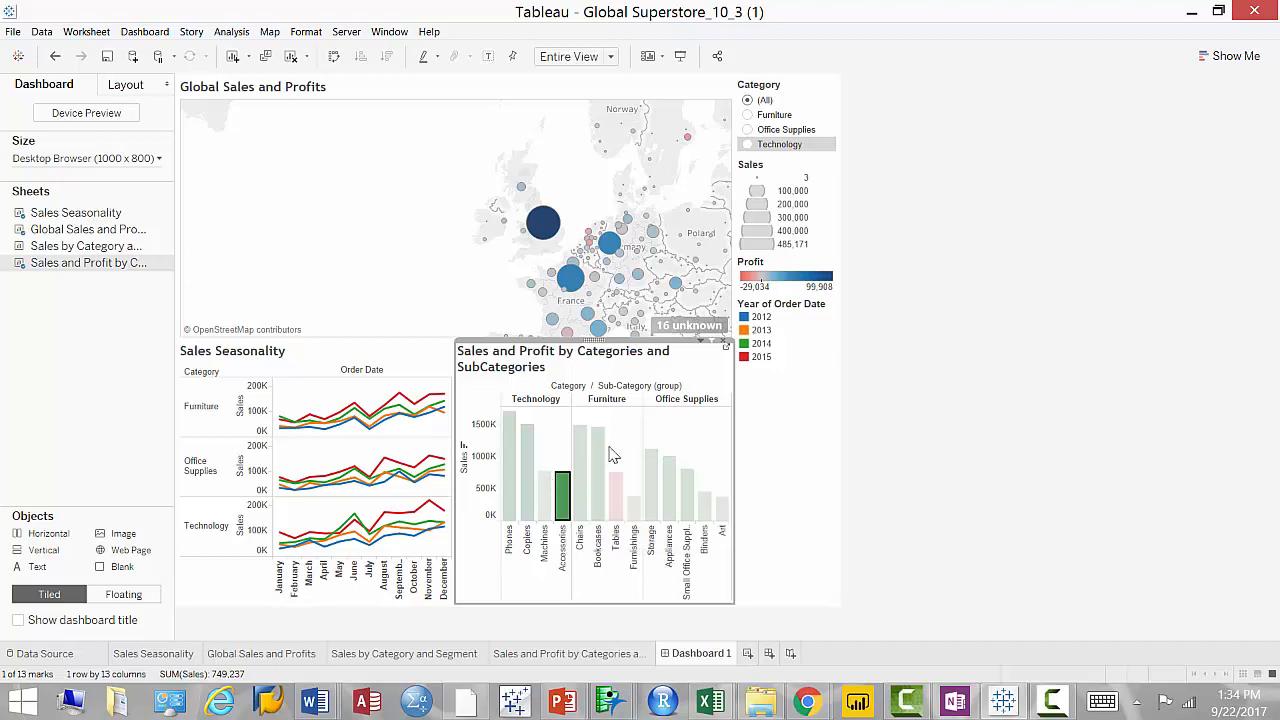
pyautogui.click(713, 343)
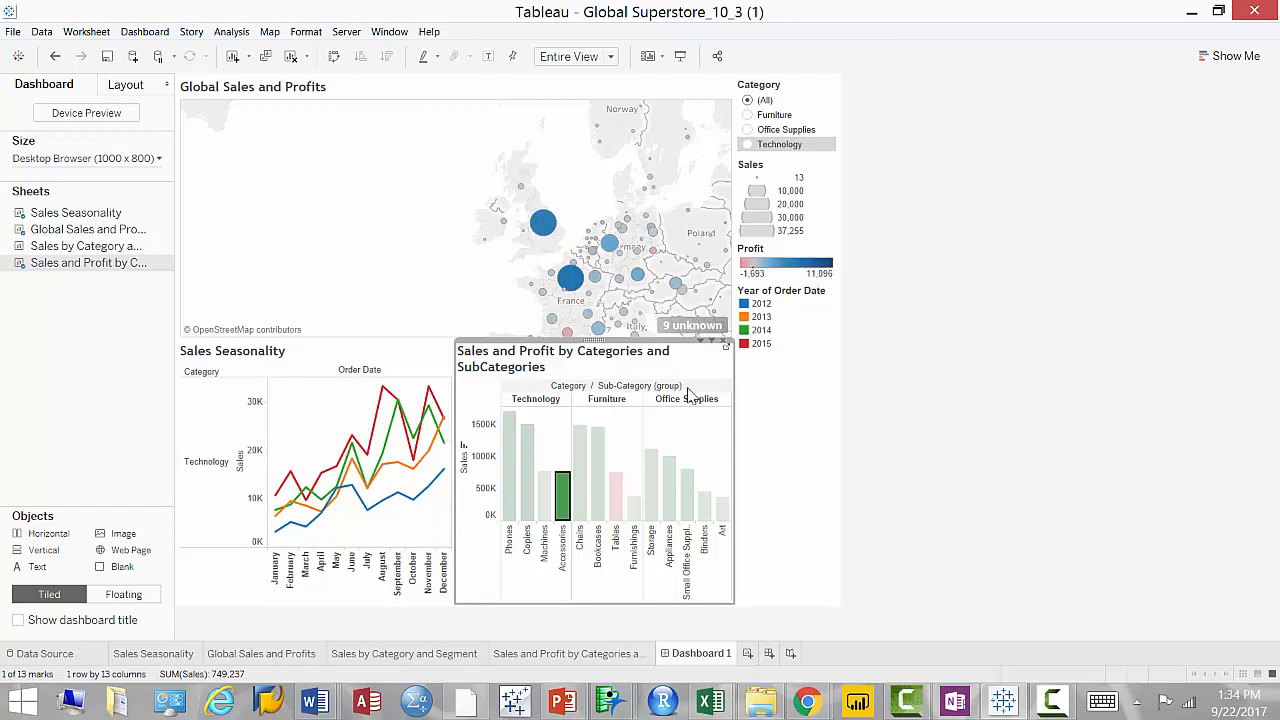
pyautogui.click(393, 291)
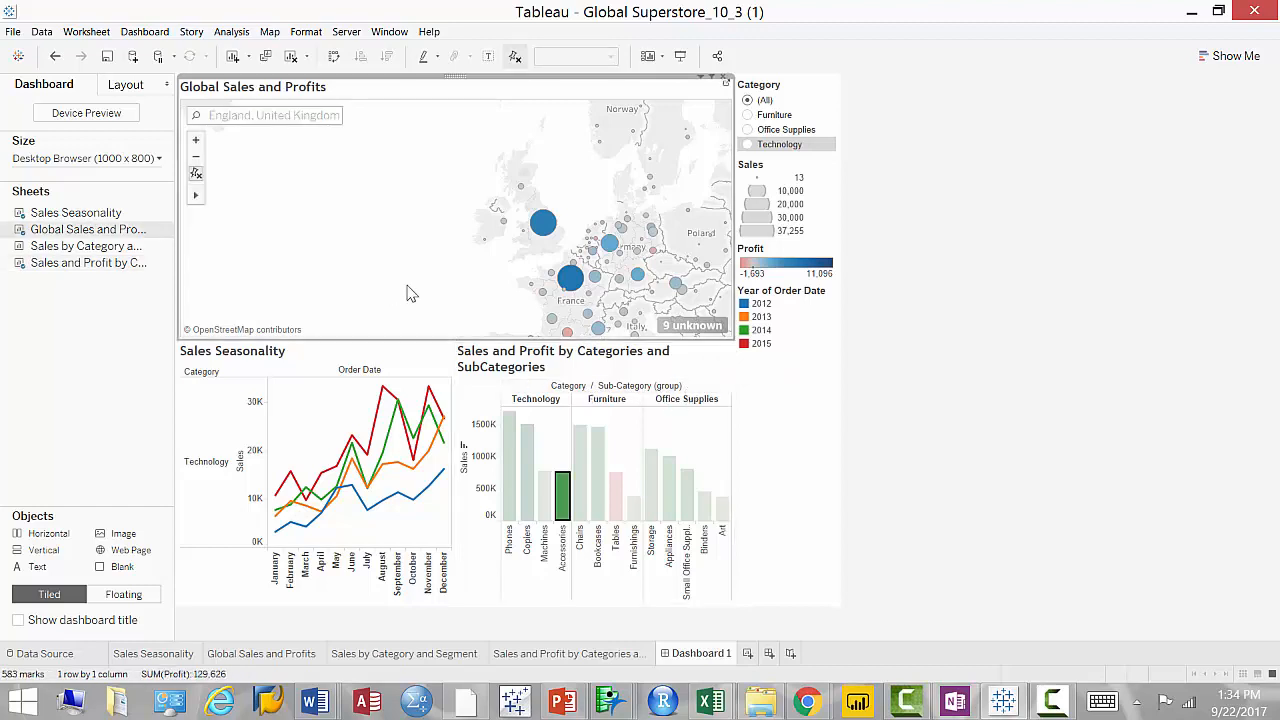
# With Category filtered to Furniture, search the map for India and select Maharashtra's mark to filter the other charts
pyautogui.click(750, 116)
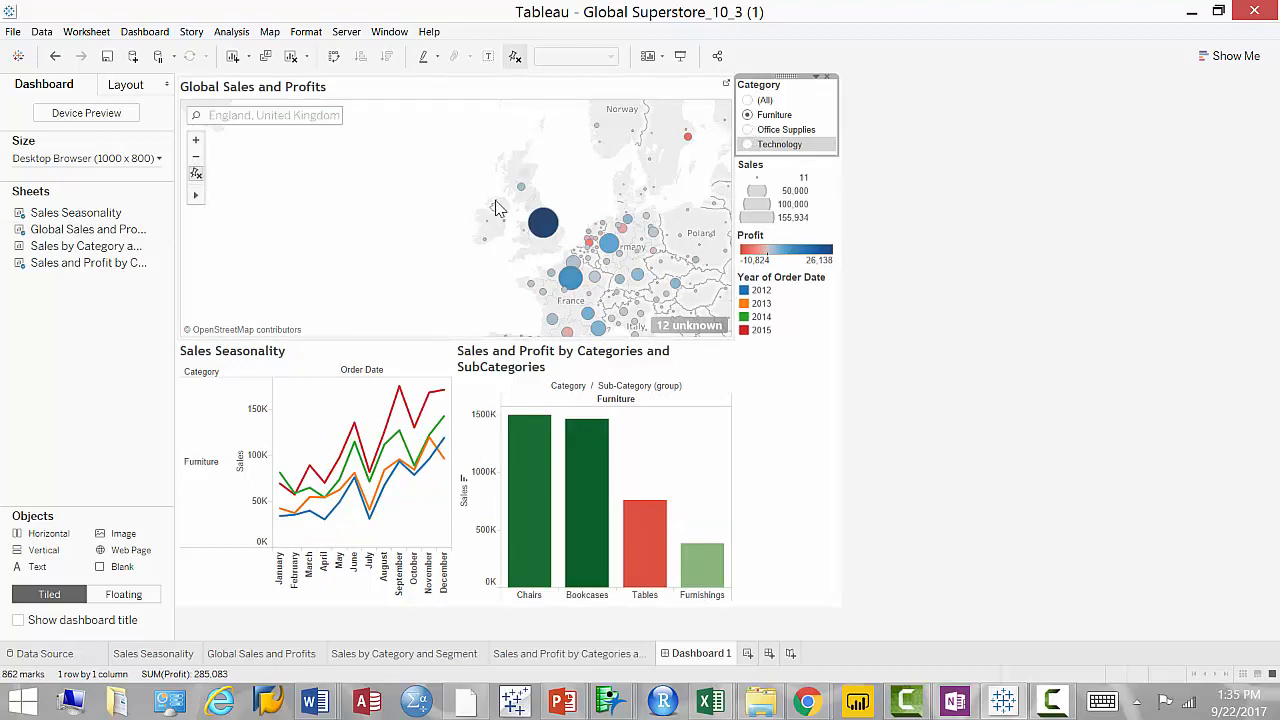
pyautogui.click(314, 117)
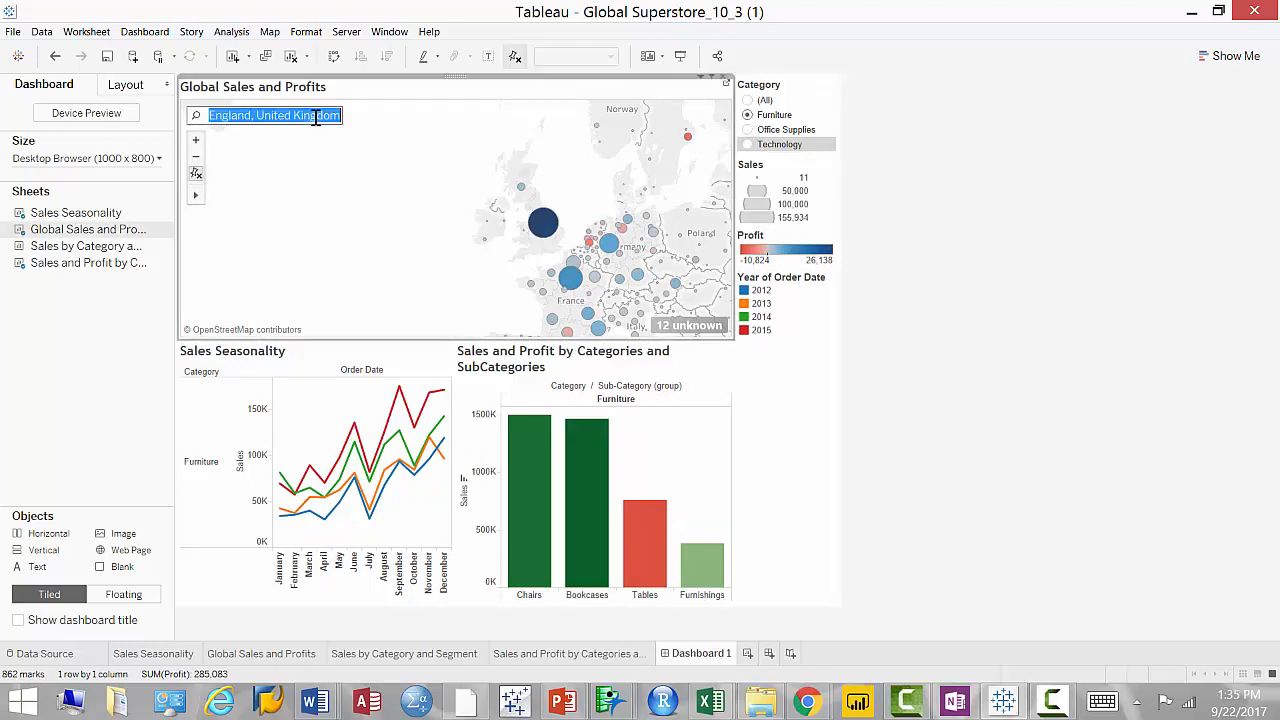
pyautogui.write('India')
pyautogui.press('Return')
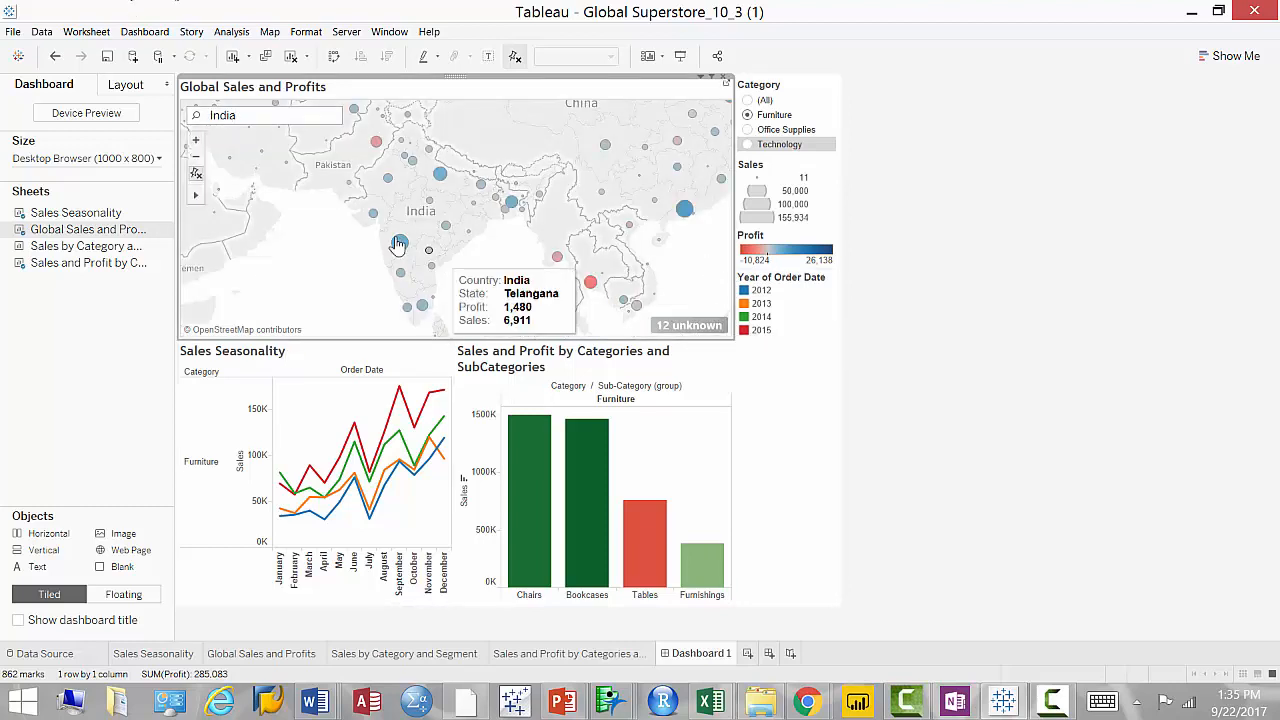
pyautogui.click(400, 245)
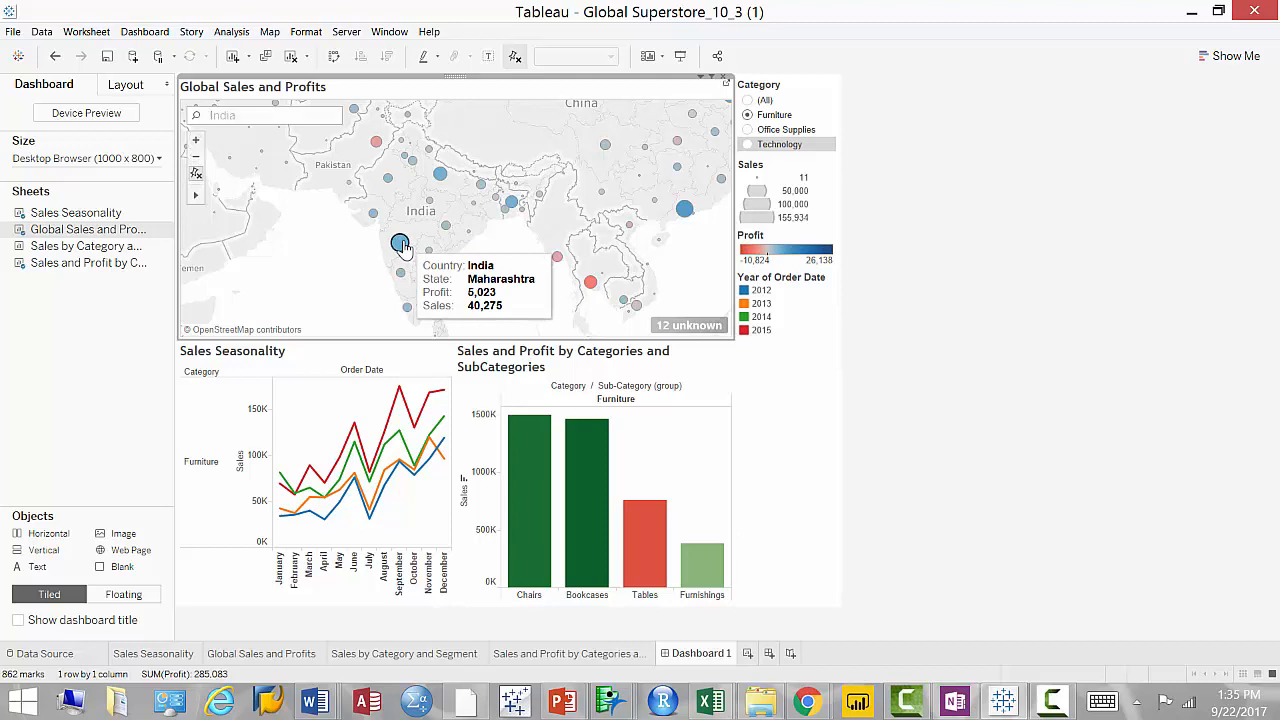
# Examine Maharashtra's furniture sub-categories and select the Tables bar to filter the map and Sales Seasonality
pyautogui.moveTo(386, 530)
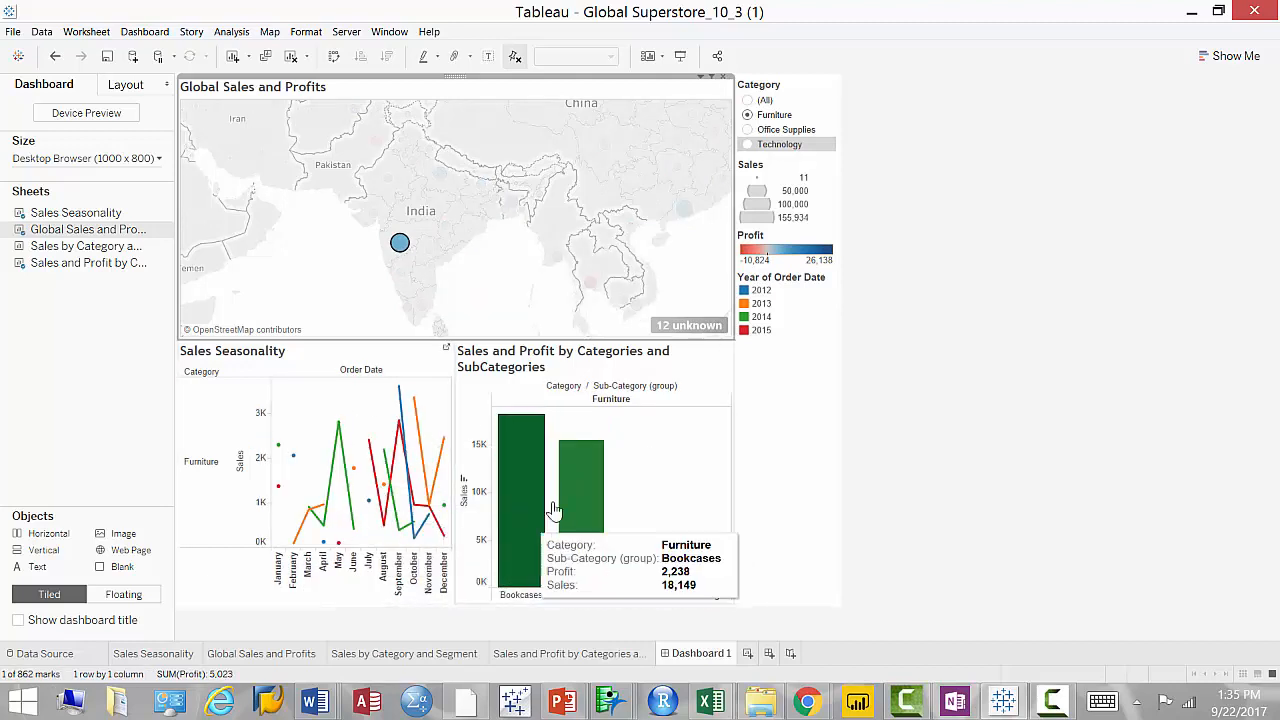
pyautogui.moveTo(519, 505)
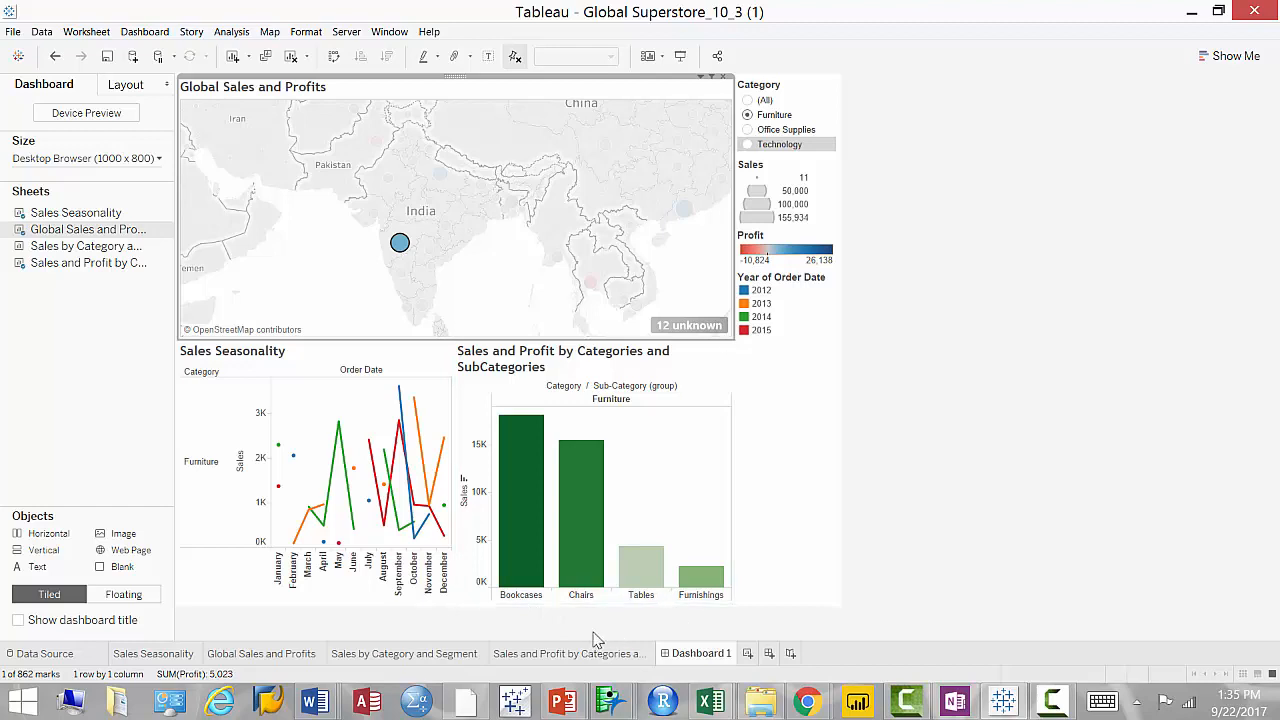
pyautogui.click(632, 565)
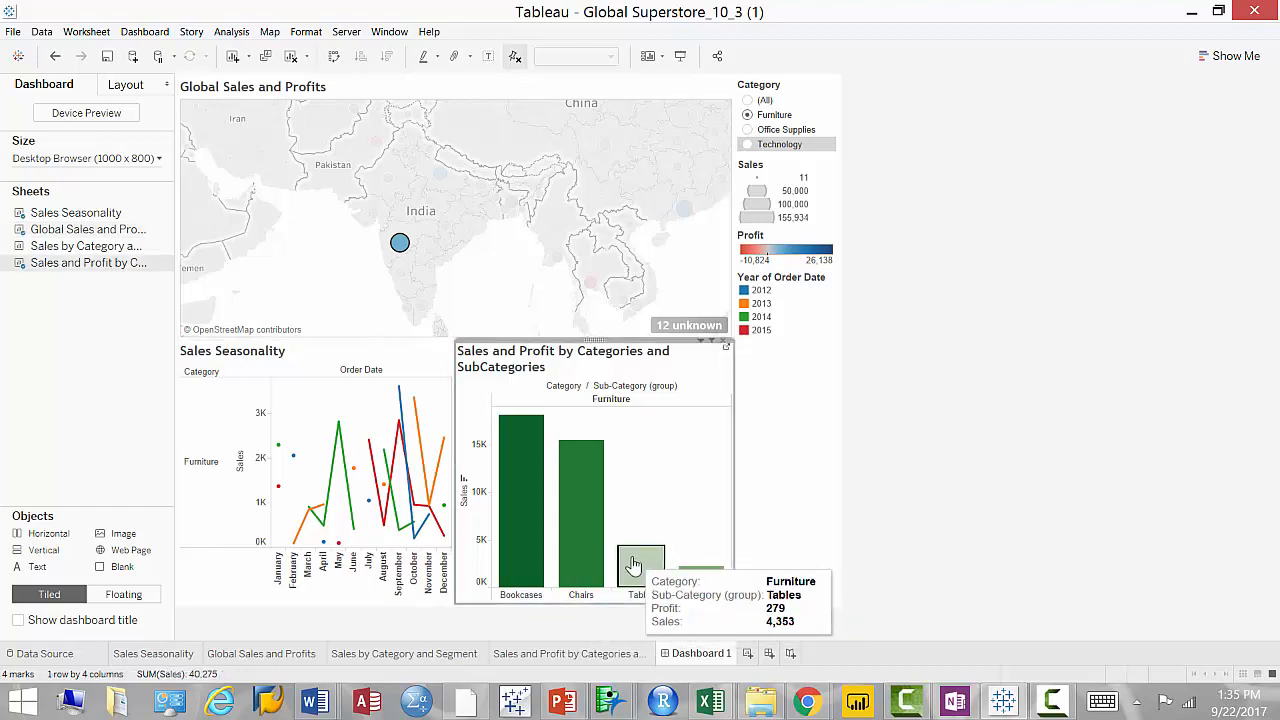
pyautogui.click(632, 565)
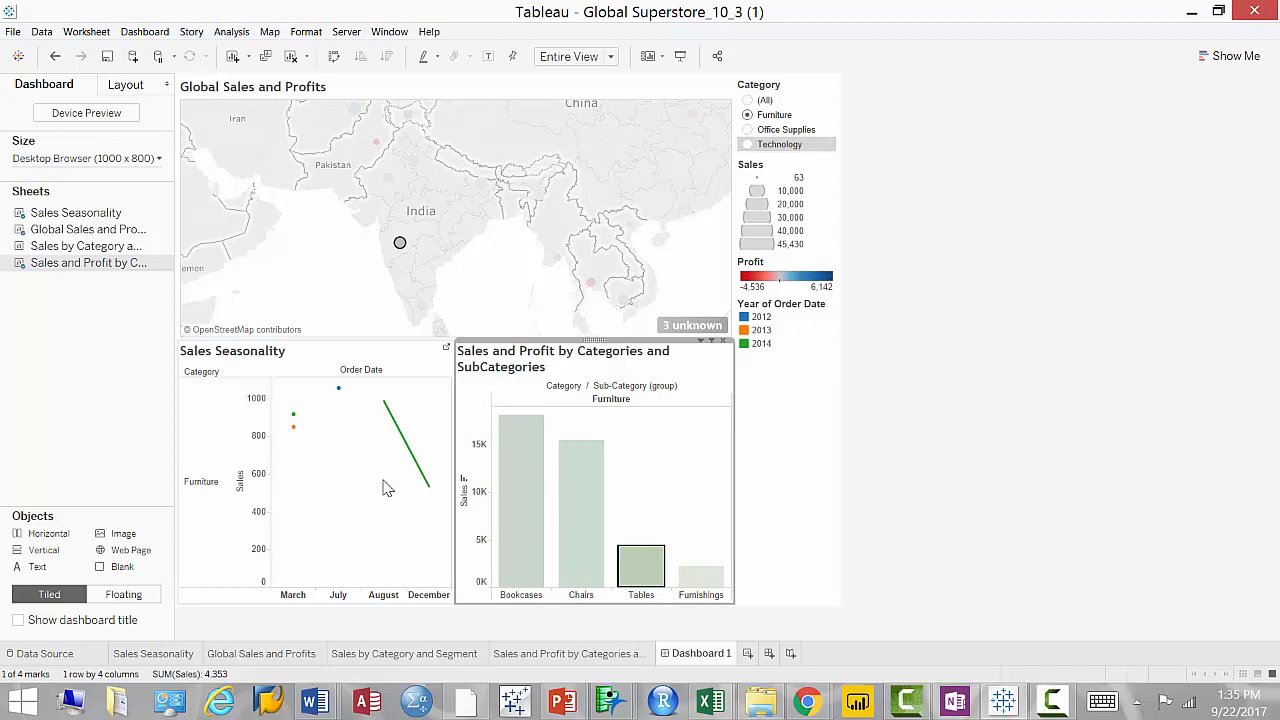
# Save the Global Superstore workbook with the finished dashboard
pyautogui.click(13, 32)
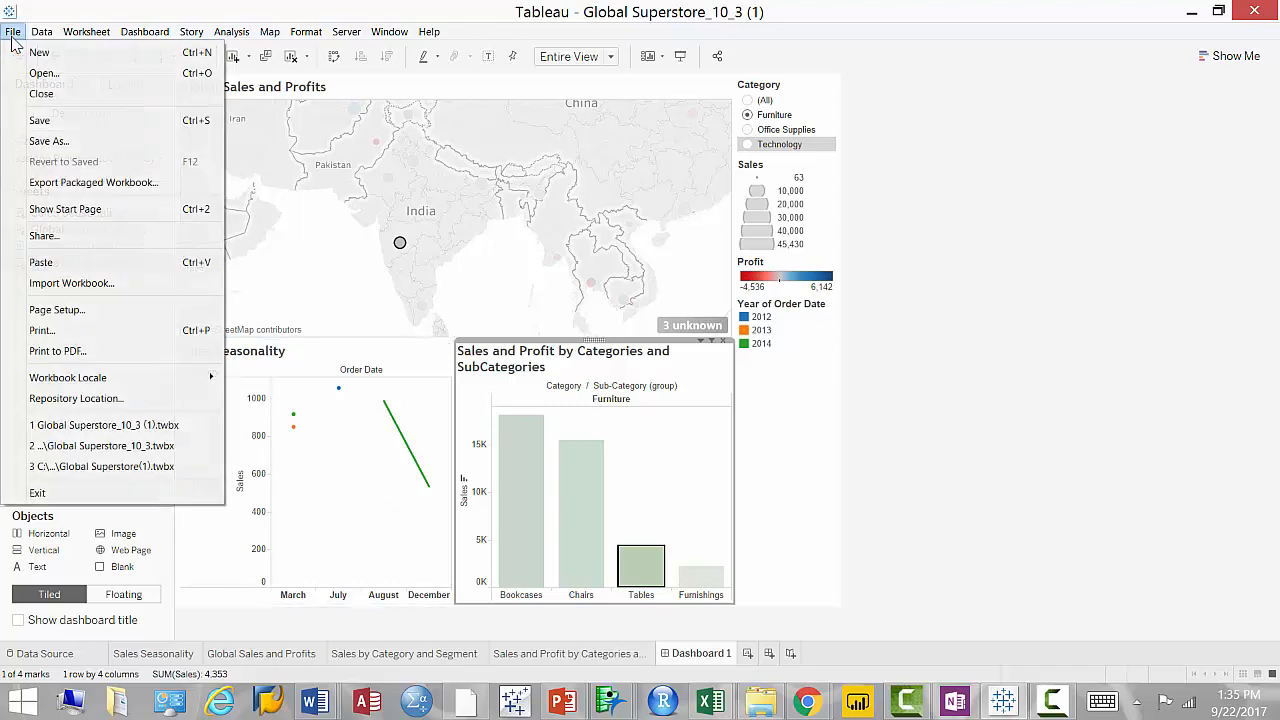
pyautogui.click(87, 120)
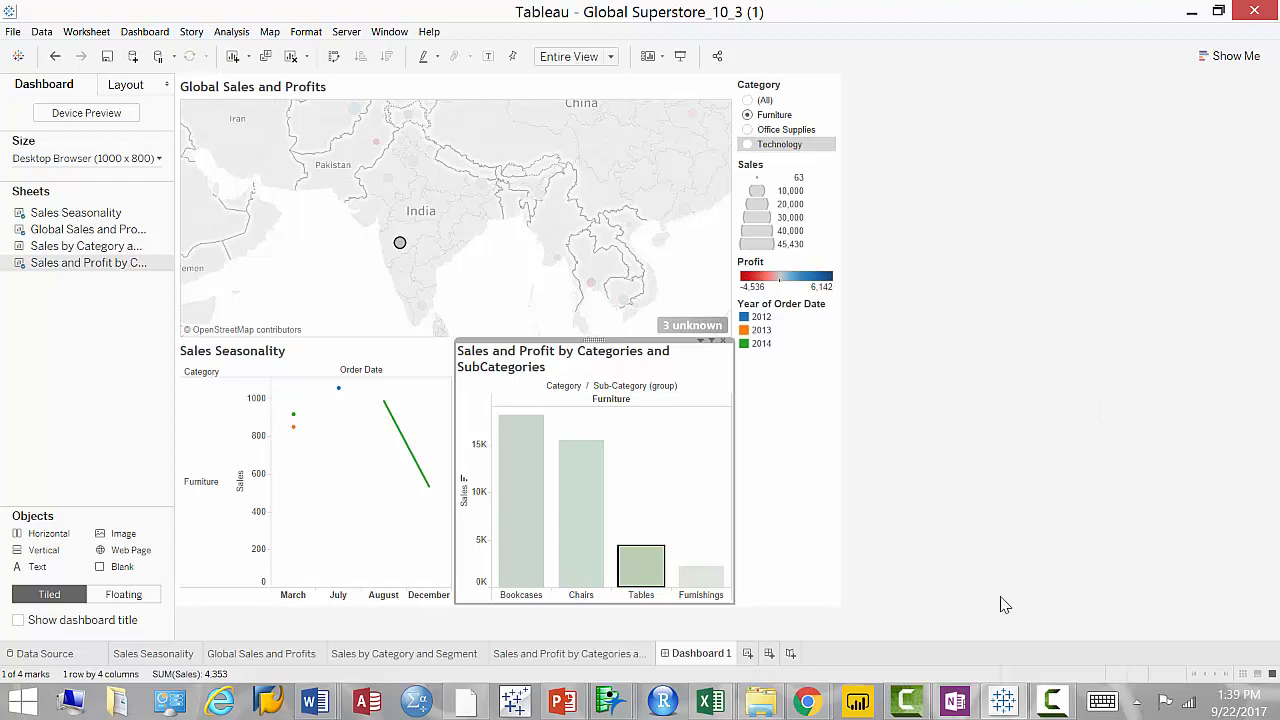
# Switch to Chrome, open powerbi.microsoft.com in a new tab and go to the Power BI Desktop product page
pyautogui.moveTo(816, 708)
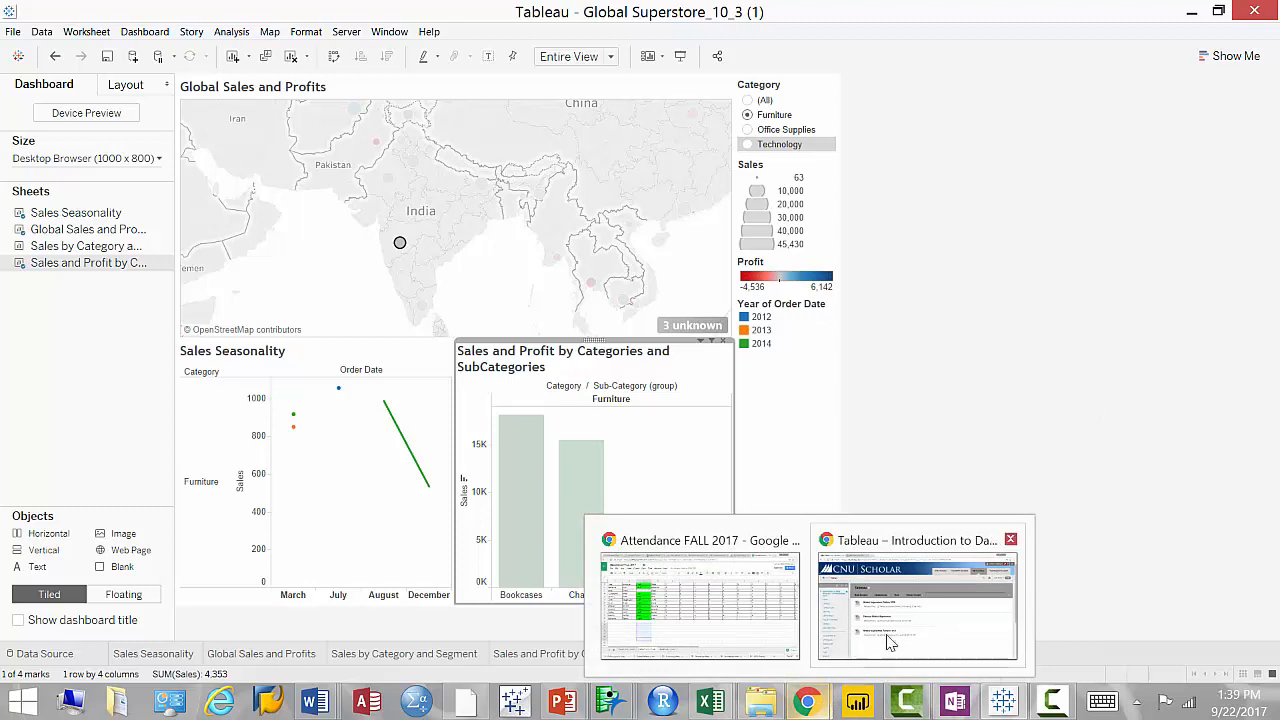
pyautogui.click(917, 600)
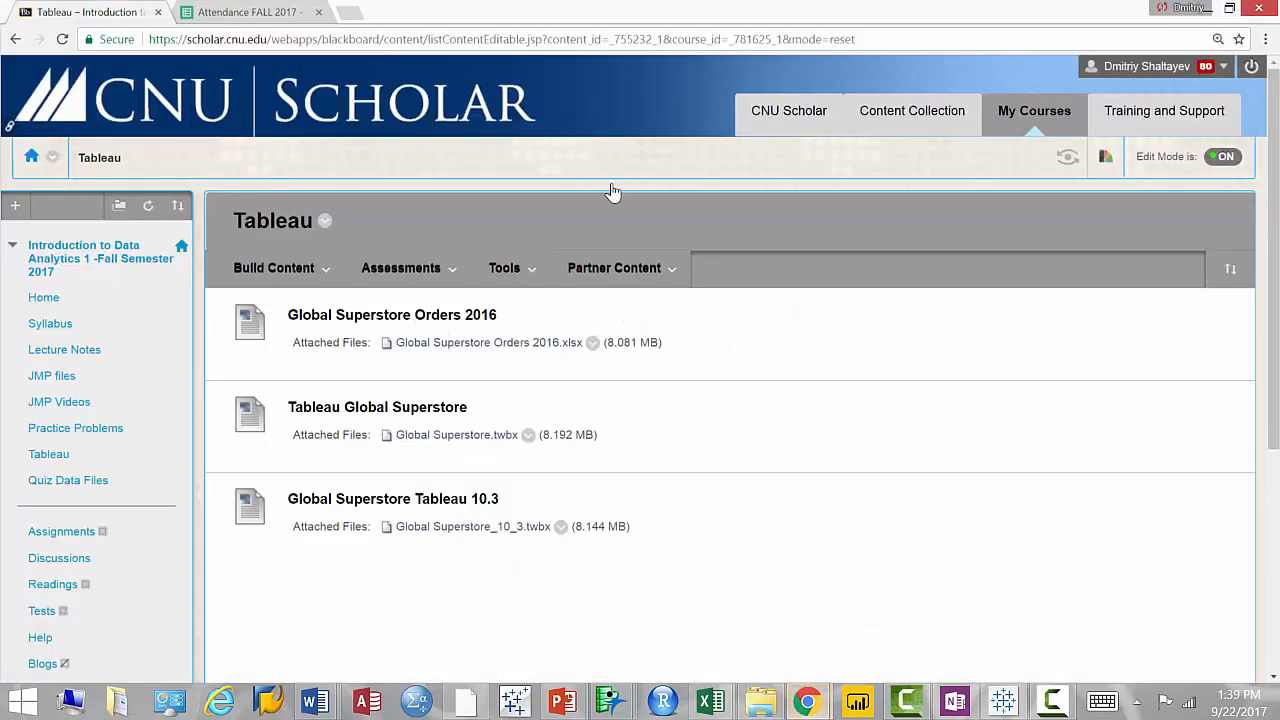
pyautogui.click(362, 16)
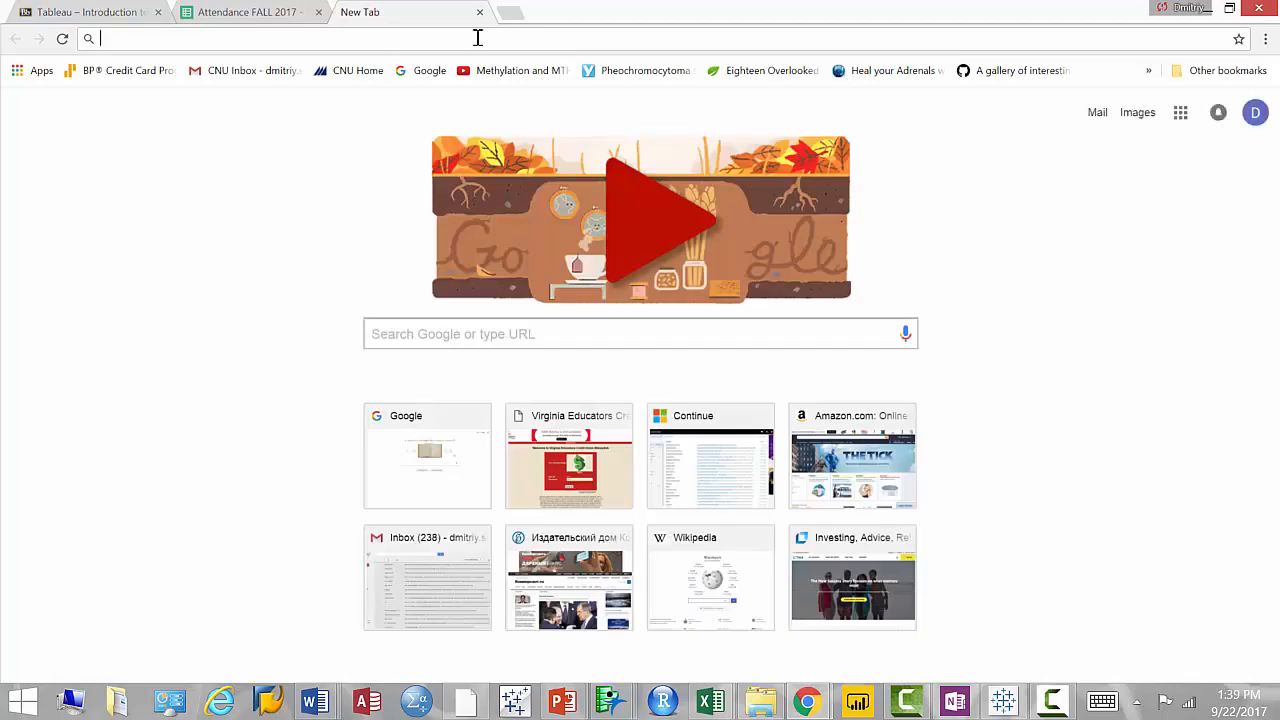
pyautogui.write('powerbi.microsoft.com')
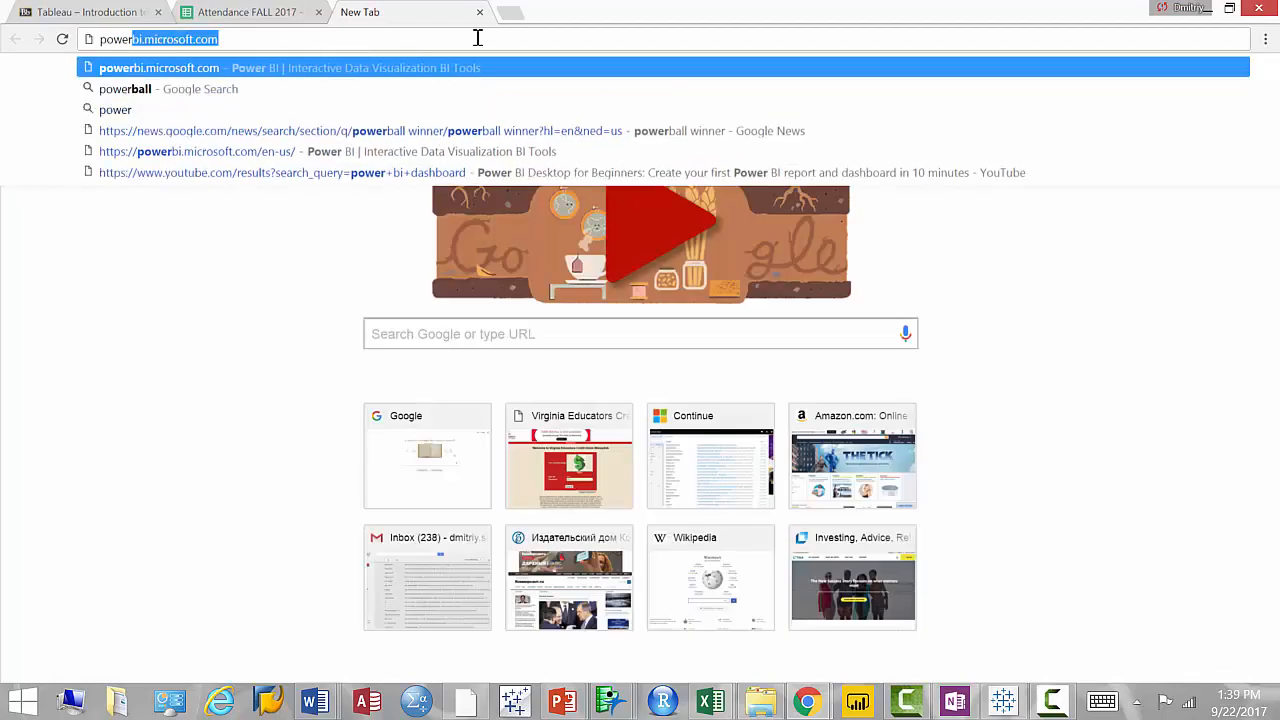
pyautogui.press('Return')
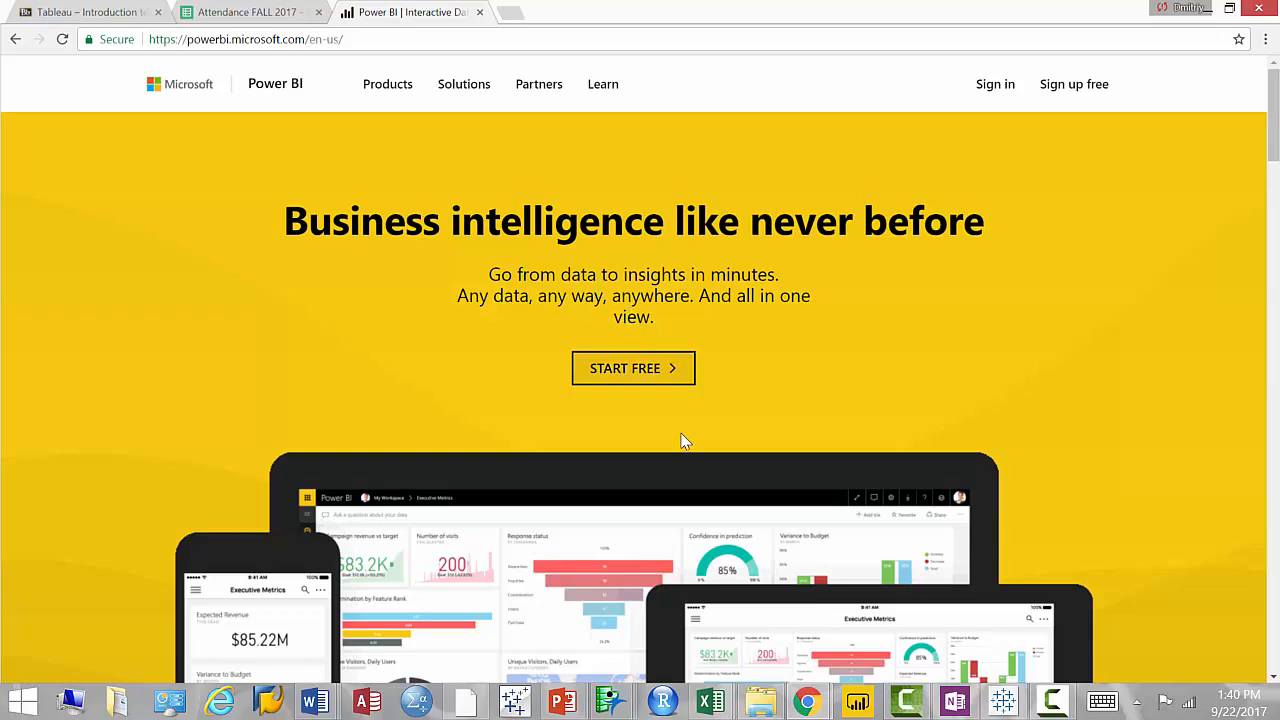
pyautogui.moveTo(388, 84)
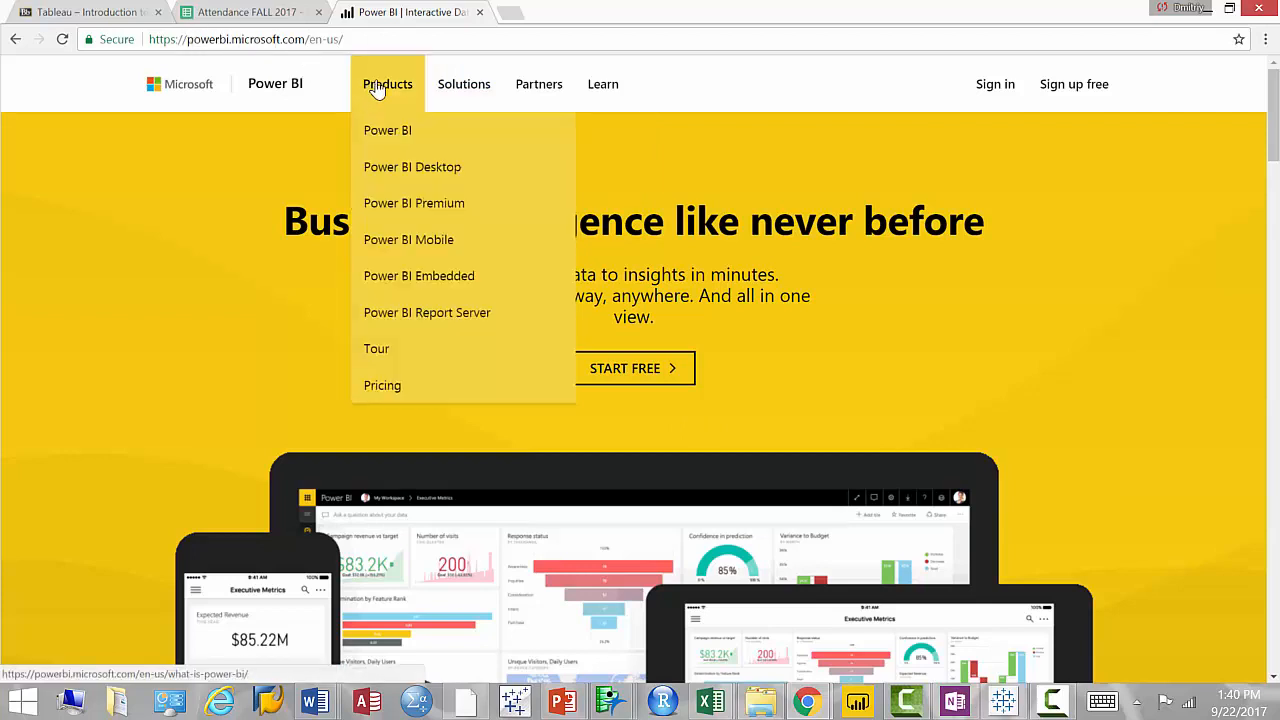
pyautogui.click(388, 170)
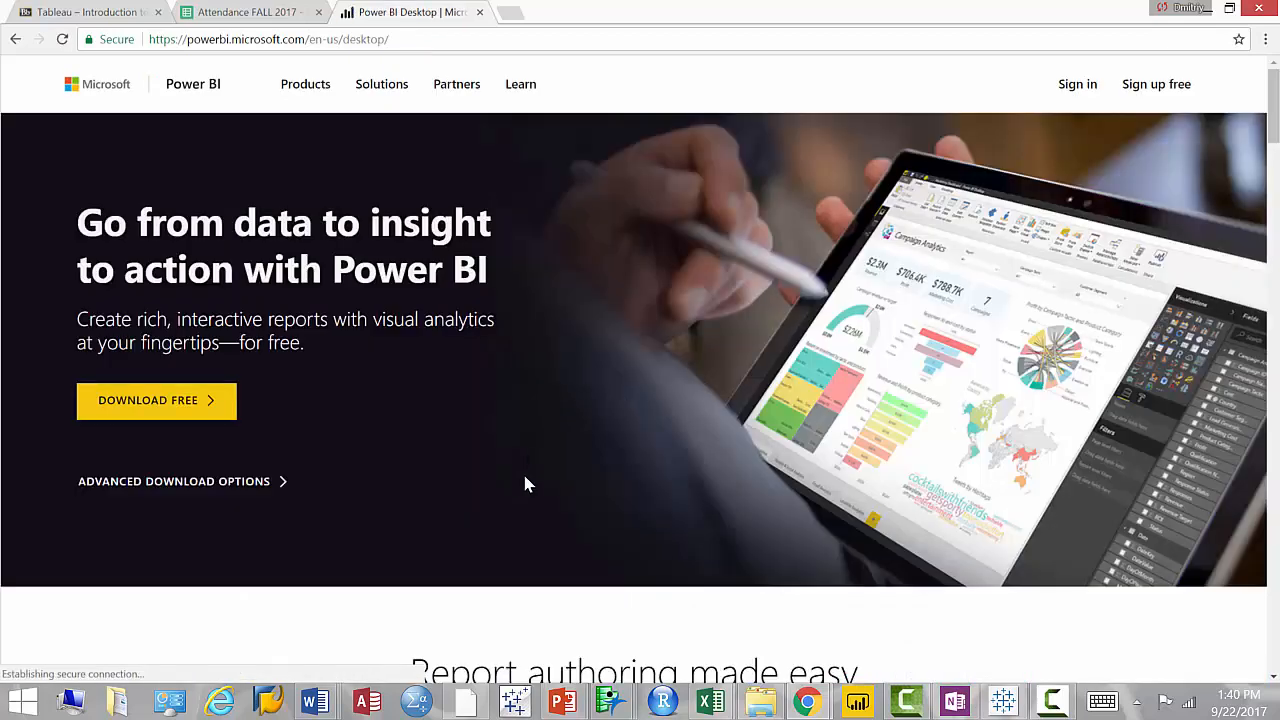
pyautogui.click(186, 484)
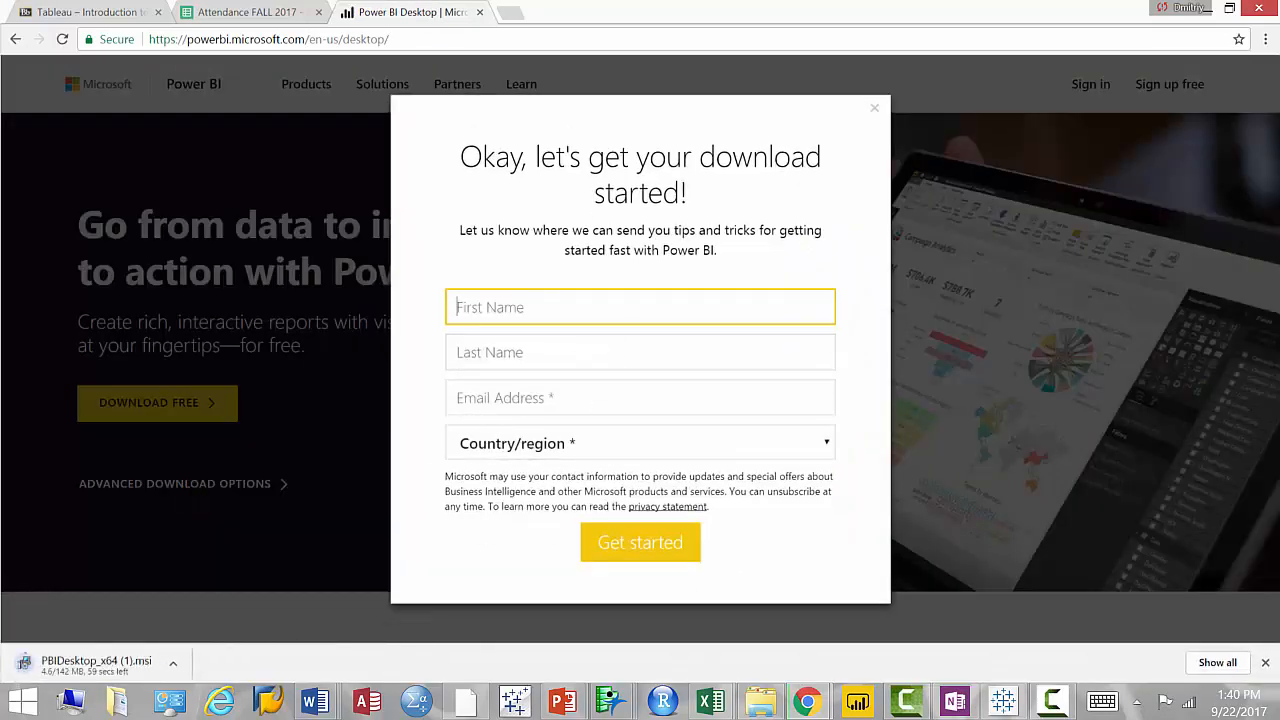
pyautogui.click(172, 663)
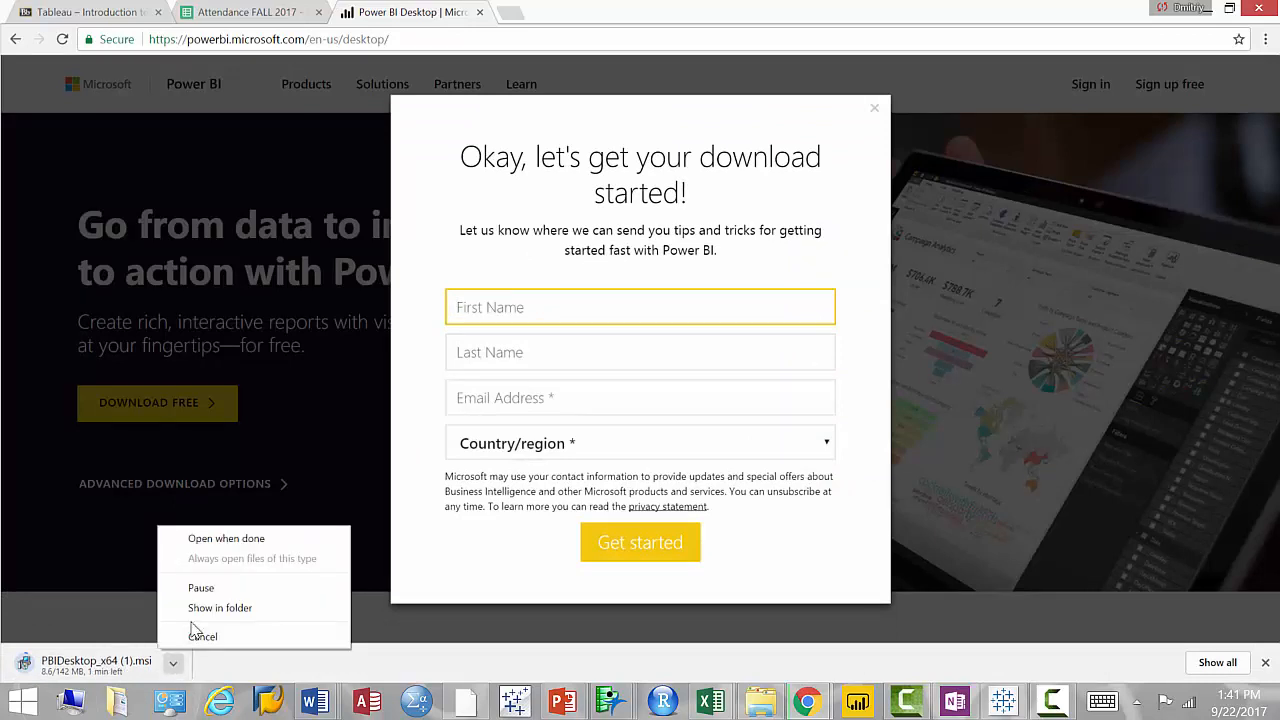
pyautogui.click(196, 634)
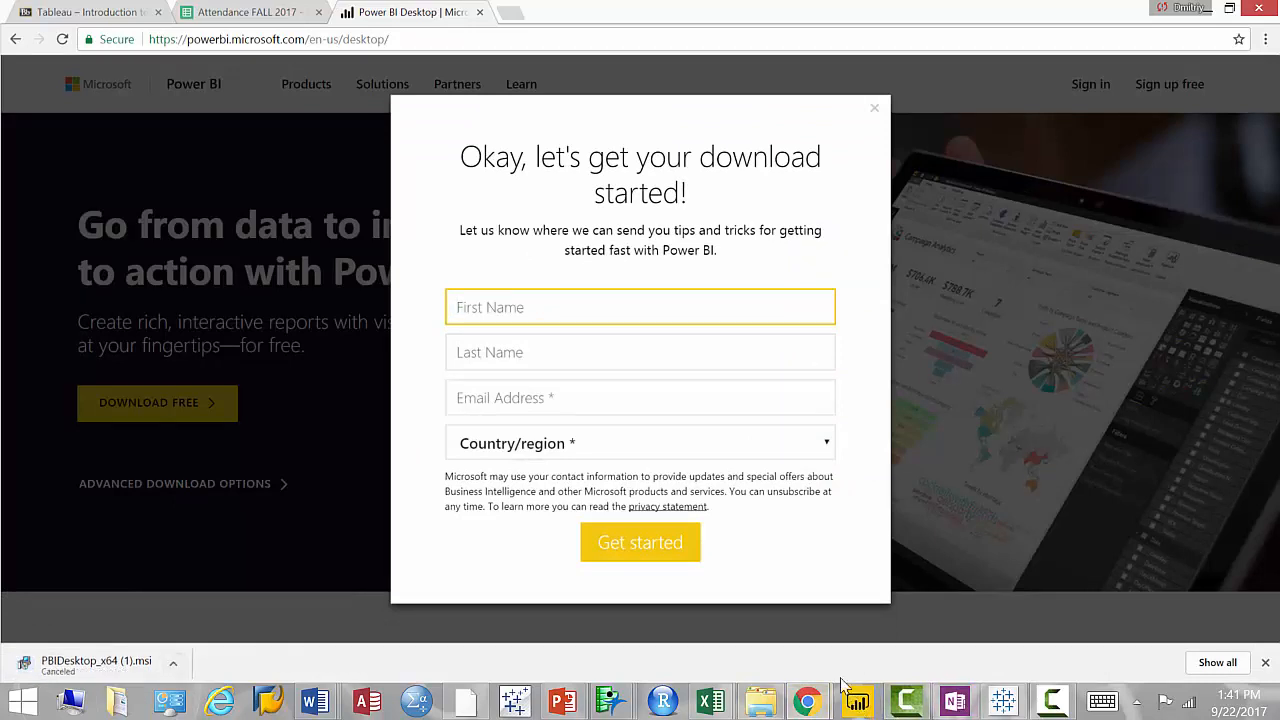
pyautogui.click(874, 110)
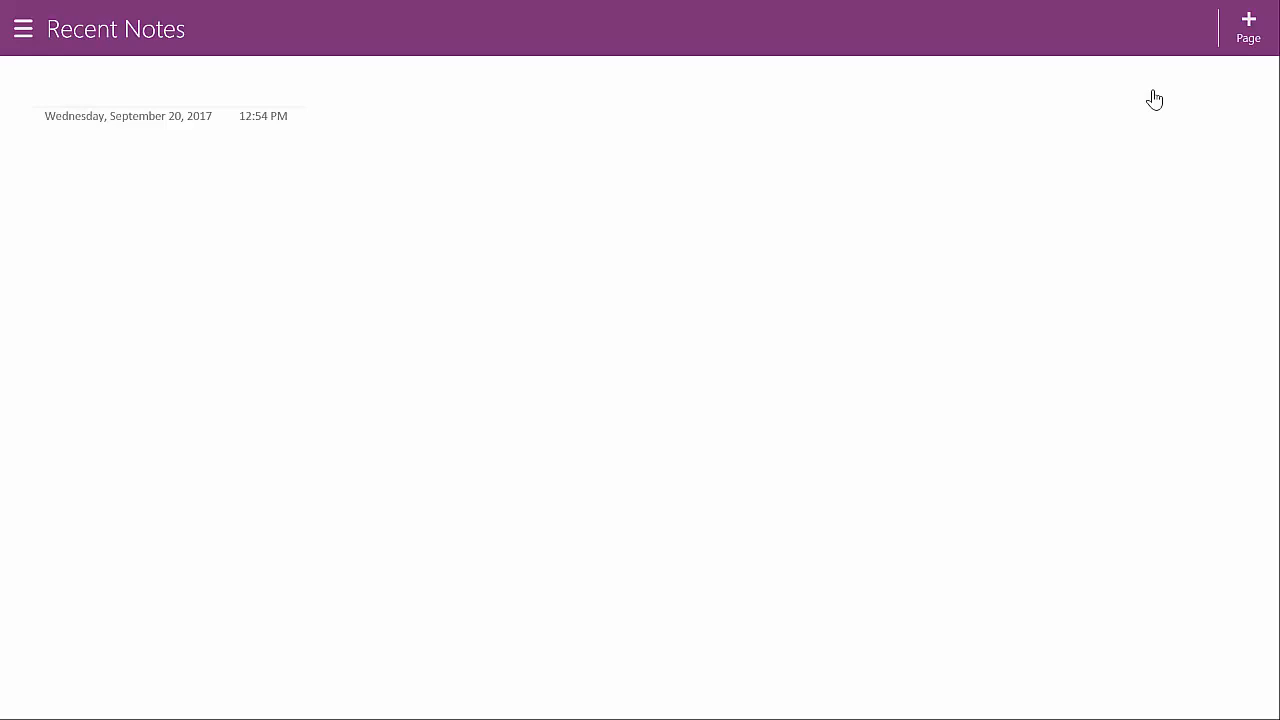
# Add a new page in OneNote and handwrite "SaaS" in large letters on its upper half
pyautogui.hotkey('ctrl', 'n')
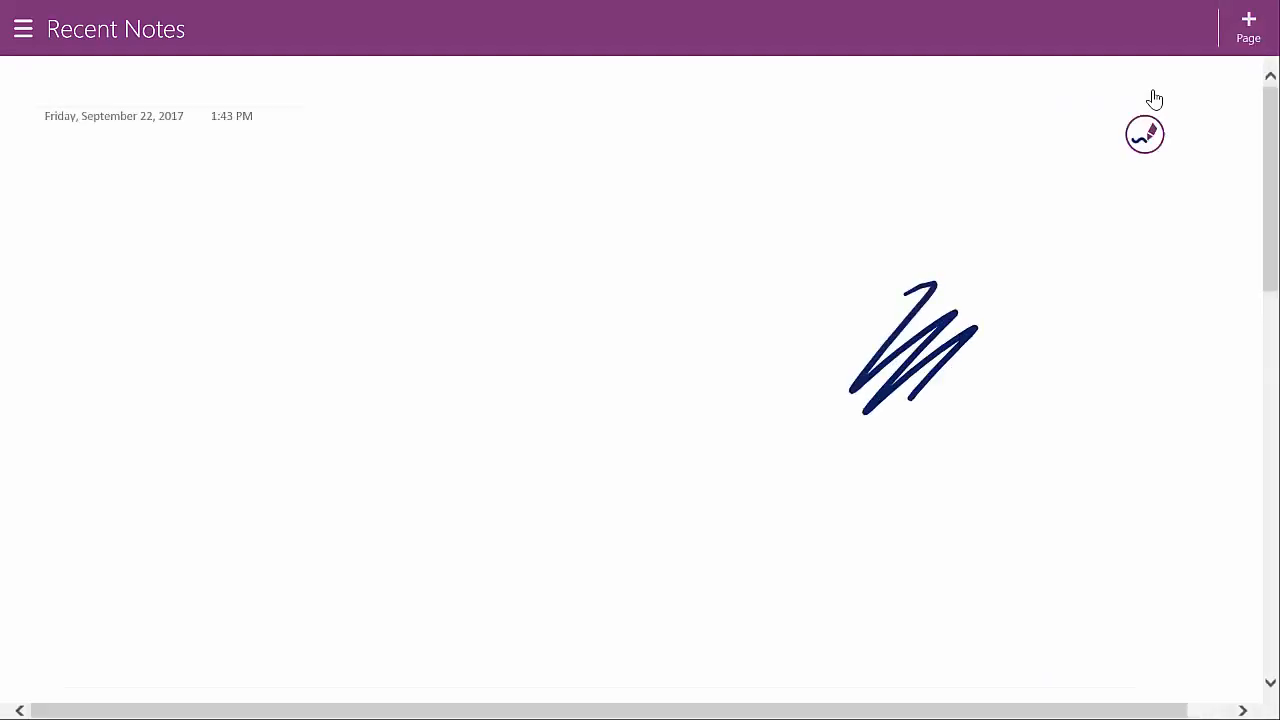
pyautogui.moveTo(500, 236)
pyautogui.mouseDown()
pyautogui.moveTo(443, 228)
pyautogui.moveTo(425, 385)
pyautogui.mouseUp()
pyautogui.moveTo(609, 320); pyautogui.dragTo(650, 388)
pyautogui.moveTo(686, 325)
pyautogui.mouseDown()
pyautogui.moveTo(730, 345)
pyautogui.moveTo(752, 388)
pyautogui.mouseUp()
pyautogui.moveTo(888, 240)
pyautogui.mouseDown()
pyautogui.moveTo(868, 203)
pyautogui.moveTo(803, 380)
pyautogui.mouseUp()
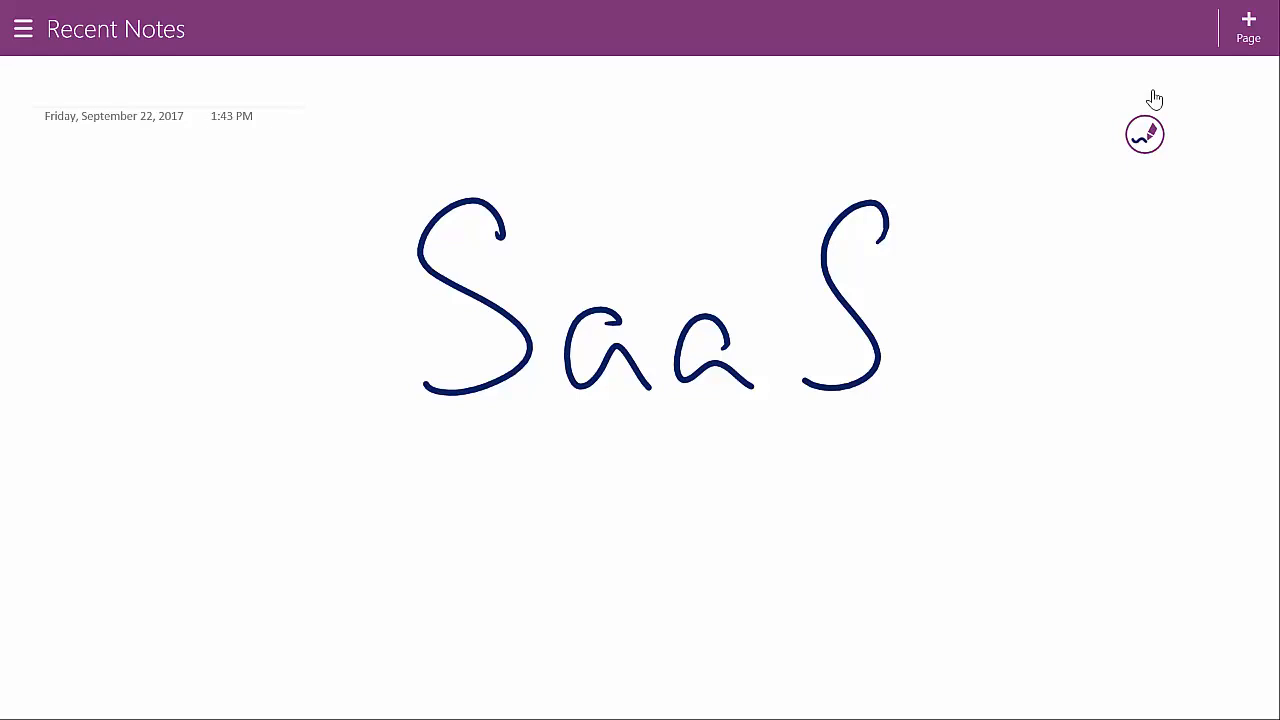
# Handwrite what the abbreviation stands for beneath "SaaS", spreading the words over two lines
pyautogui.moveTo(316, 440); pyautogui.dragTo(248, 532)
pyautogui.moveTo(352, 502); pyautogui.dragTo(425, 588)
pyautogui.moveTo(495, 410); pyautogui.dragTo(500, 535)
pyautogui.moveTo(388, 538)
pyautogui.mouseDown()
pyautogui.moveTo(525, 465)
pyautogui.moveTo(632, 488)
pyautogui.moveTo(700, 522)
pyautogui.moveTo(766, 516)
pyautogui.mouseUp()
pyautogui.moveTo(852, 480)
pyautogui.mouseDown()
pyautogui.moveTo(822, 508)
pyautogui.moveTo(886, 518)
pyautogui.mouseUp()
pyautogui.moveTo(934, 464); pyautogui.dragTo(904, 520)
pyautogui.moveTo(1046, 500); pyautogui.dragTo(1116, 546)
pyautogui.moveTo(663, 548)
pyautogui.mouseDown()
pyautogui.moveTo(638, 600)
pyautogui.moveTo(730, 598)
pyautogui.moveTo(760, 640)
pyautogui.mouseUp()
pyautogui.moveTo(770, 630); pyautogui.dragTo(802, 592)
pyautogui.moveTo(786, 652); pyautogui.dragTo(846, 614)
pyautogui.moveTo(846, 614); pyautogui.dragTo(888, 616)
pyautogui.moveTo(928, 604); pyautogui.dragTo(946, 676)
pyautogui.click(923, 584)
pyautogui.moveTo(1040, 586)
pyautogui.mouseDown()
pyautogui.moveTo(1040, 650)
pyautogui.moveTo(1076, 662)
pyautogui.mouseUp()
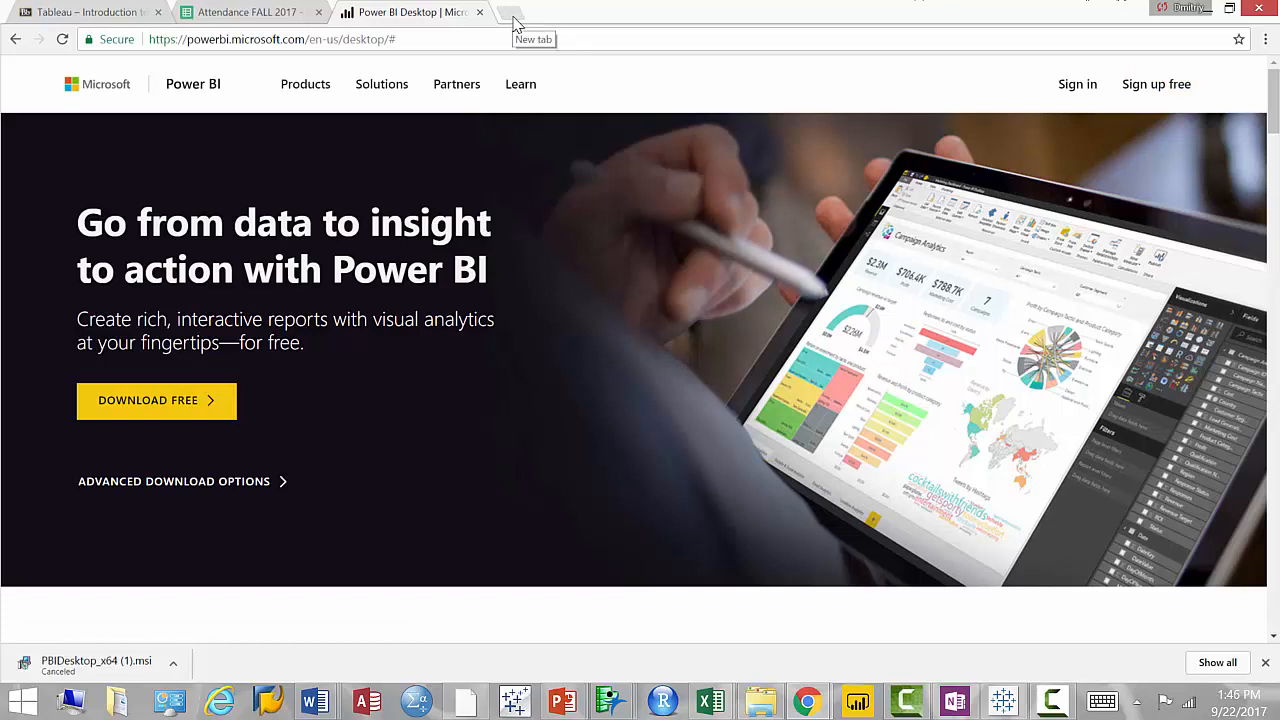
# Switch to Chrome and open qlikview.com in a new tab
pyautogui.hotkey('ctrl', 't')
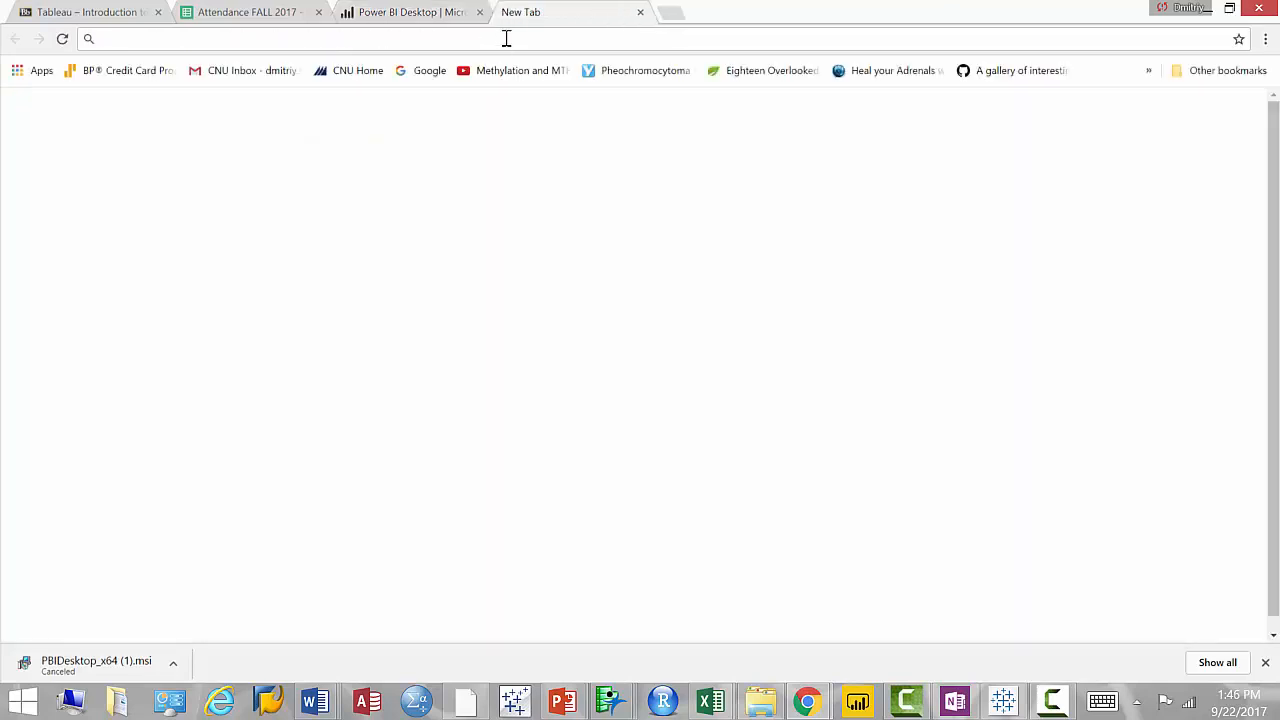
pyautogui.write('qlikv')
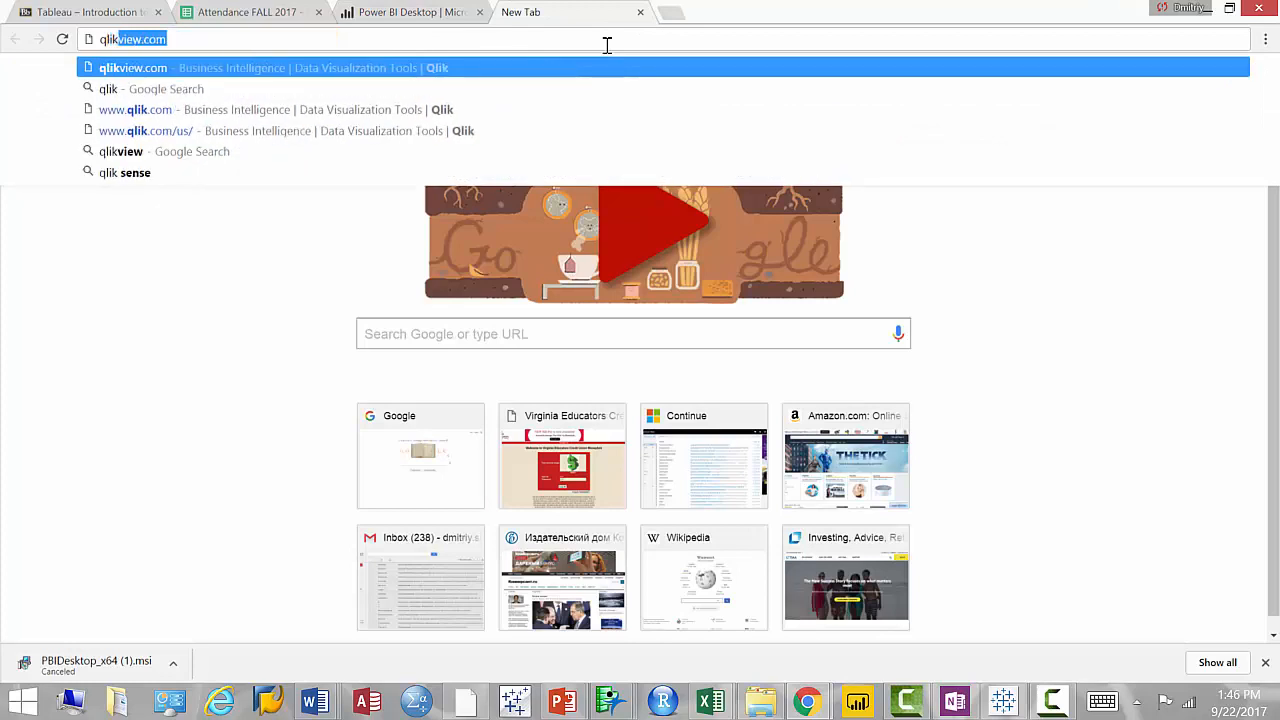
pyautogui.write('iew')
pyautogui.press('Return')
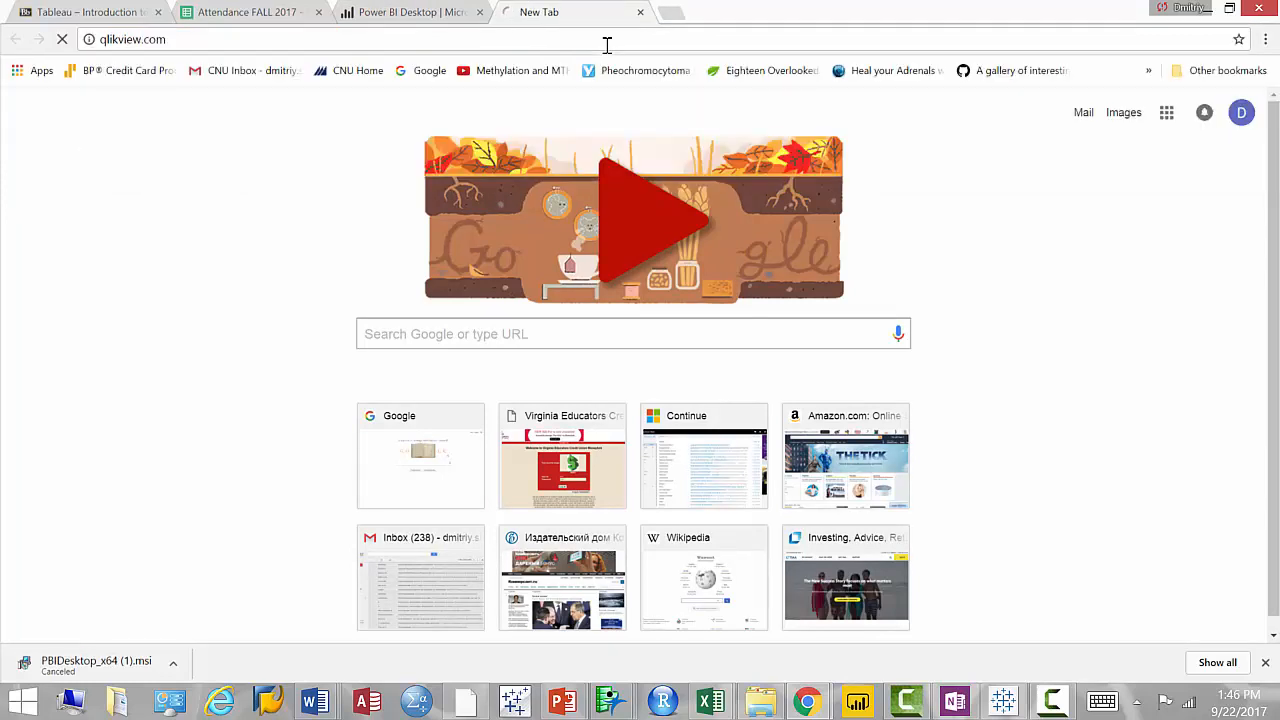